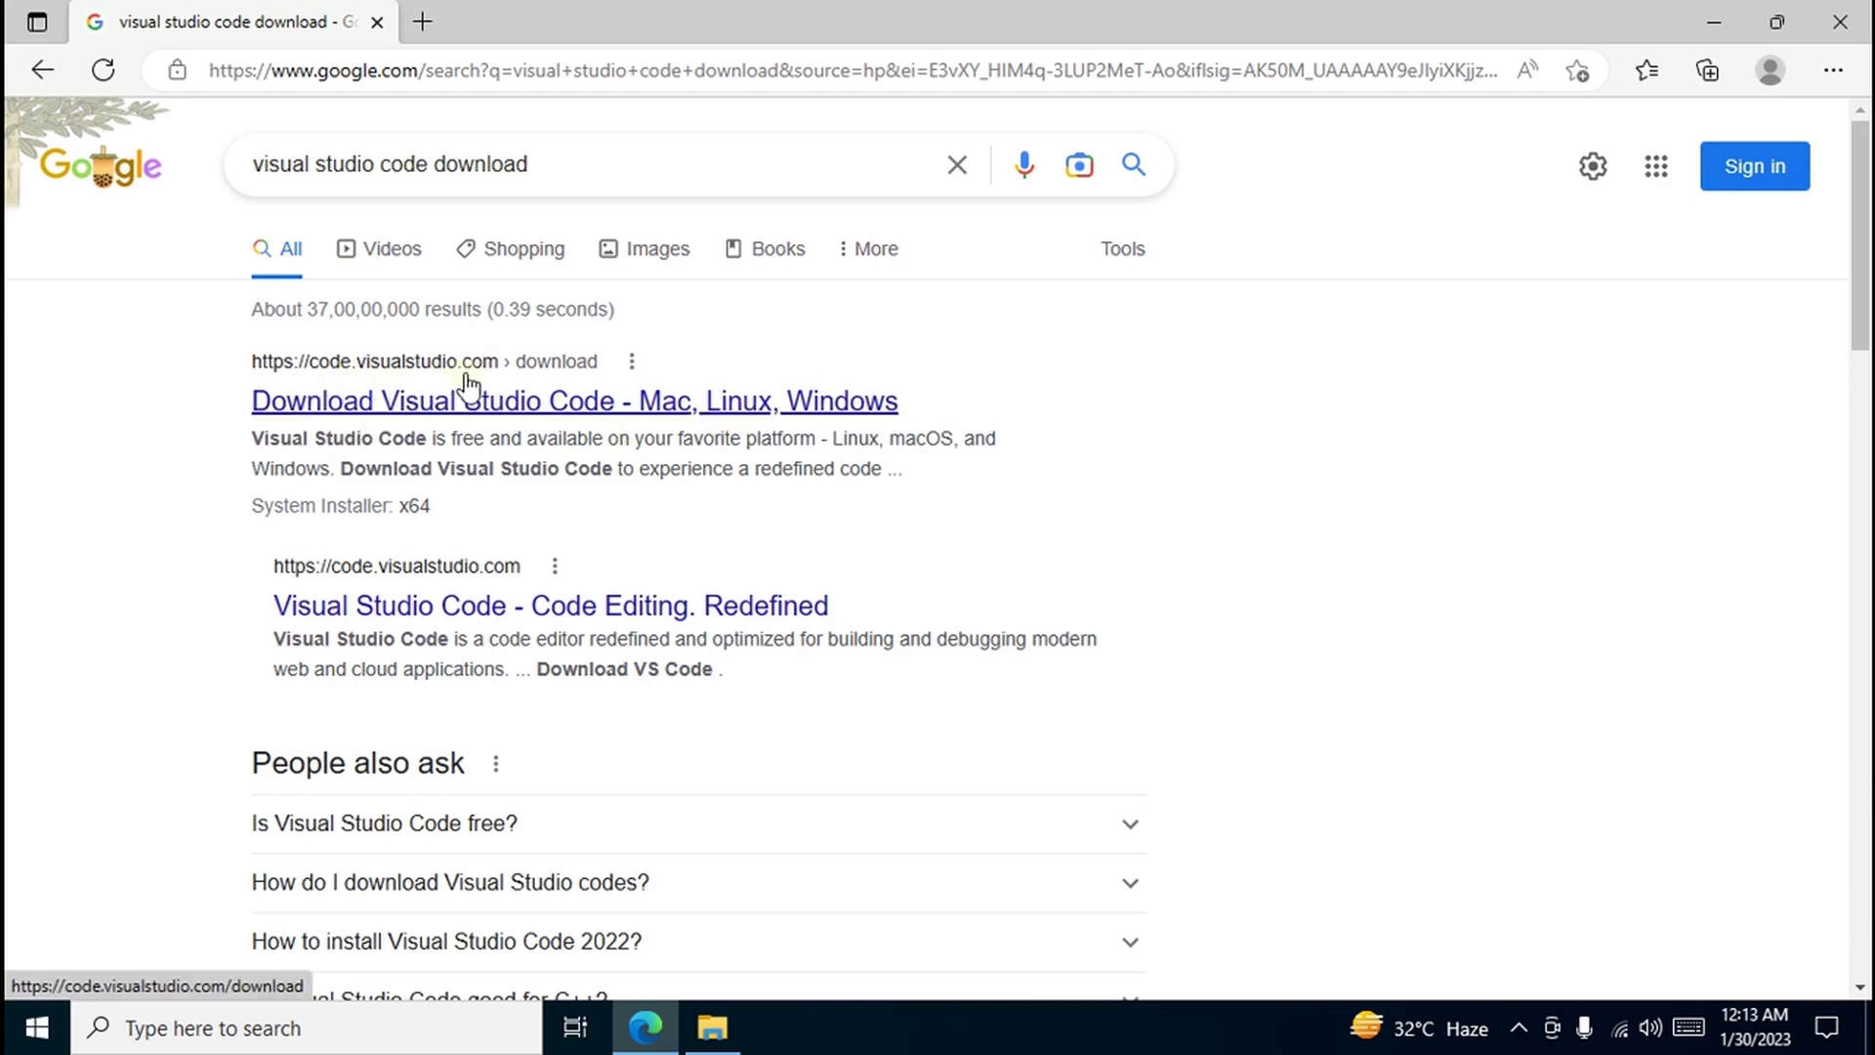
Step: Open the official Visual Studio Code download page from the search results and download the x64 User Installer for Windows
left_click(437, 402)
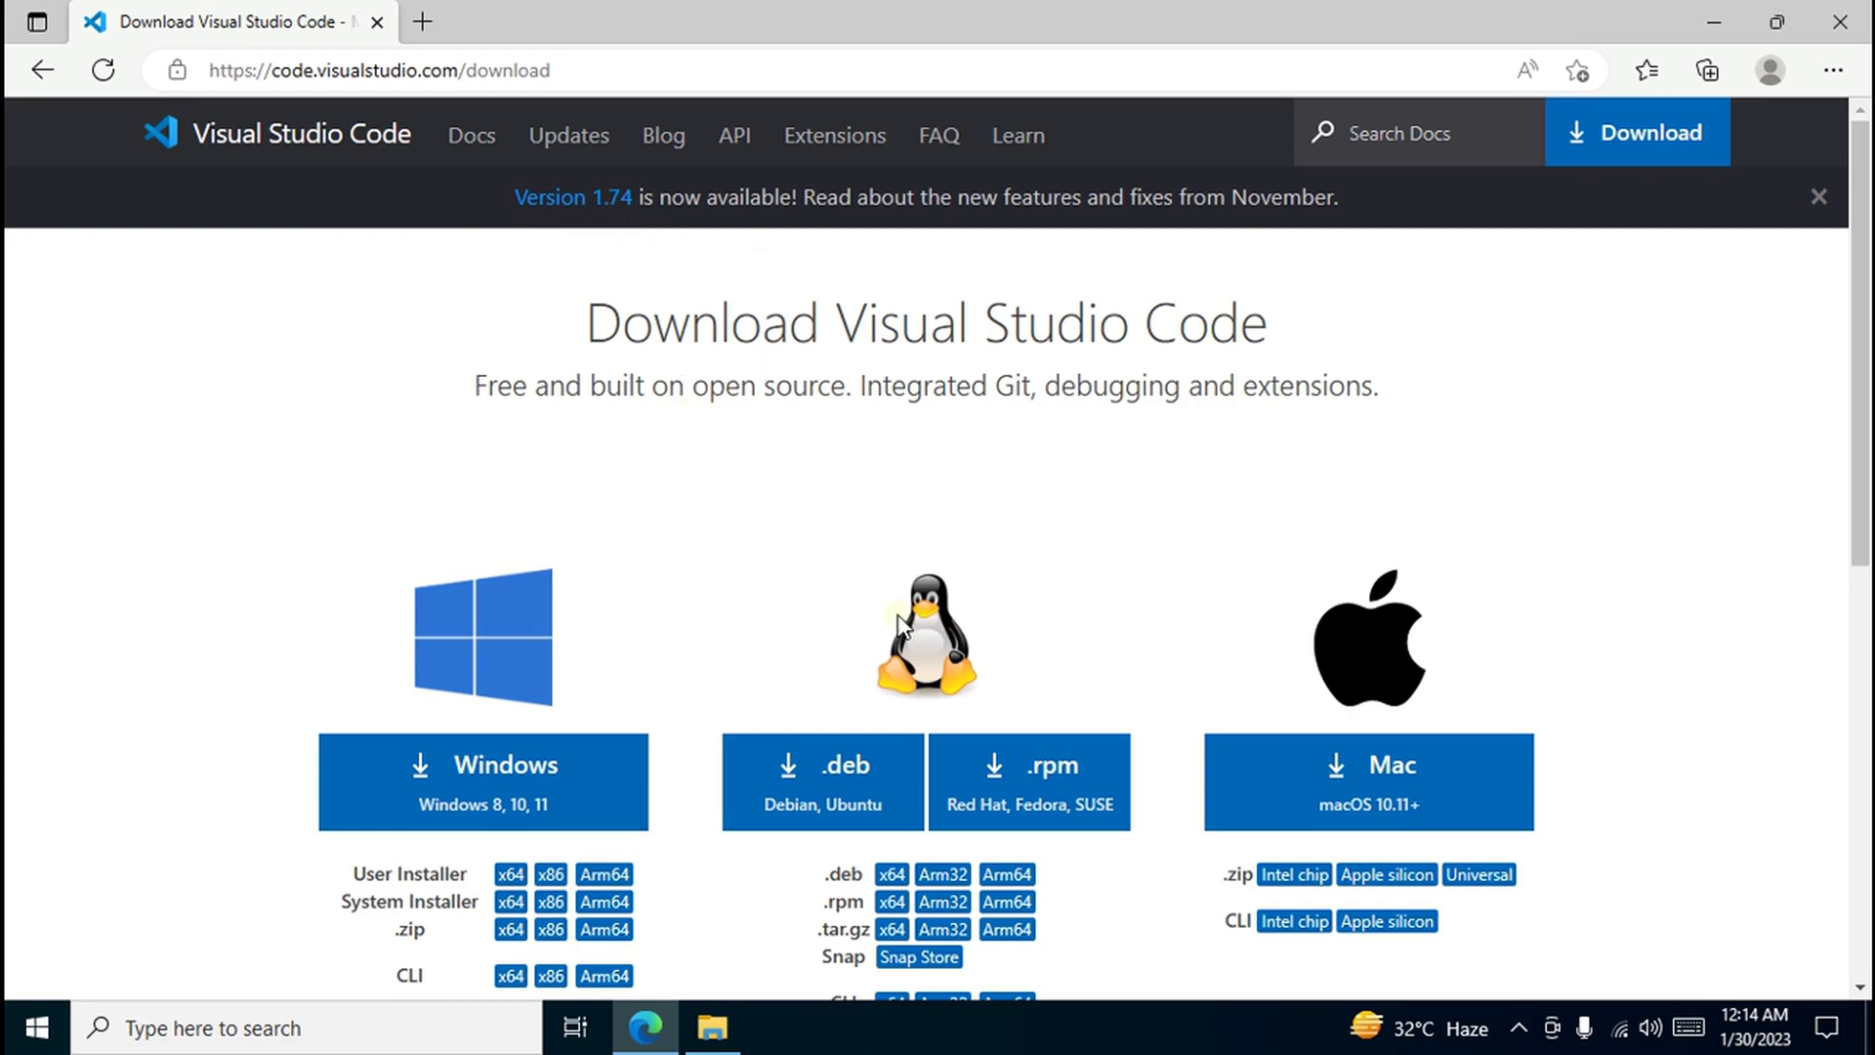
left_click(600, 828)
left_click(1342, 689)
left_click(504, 816)
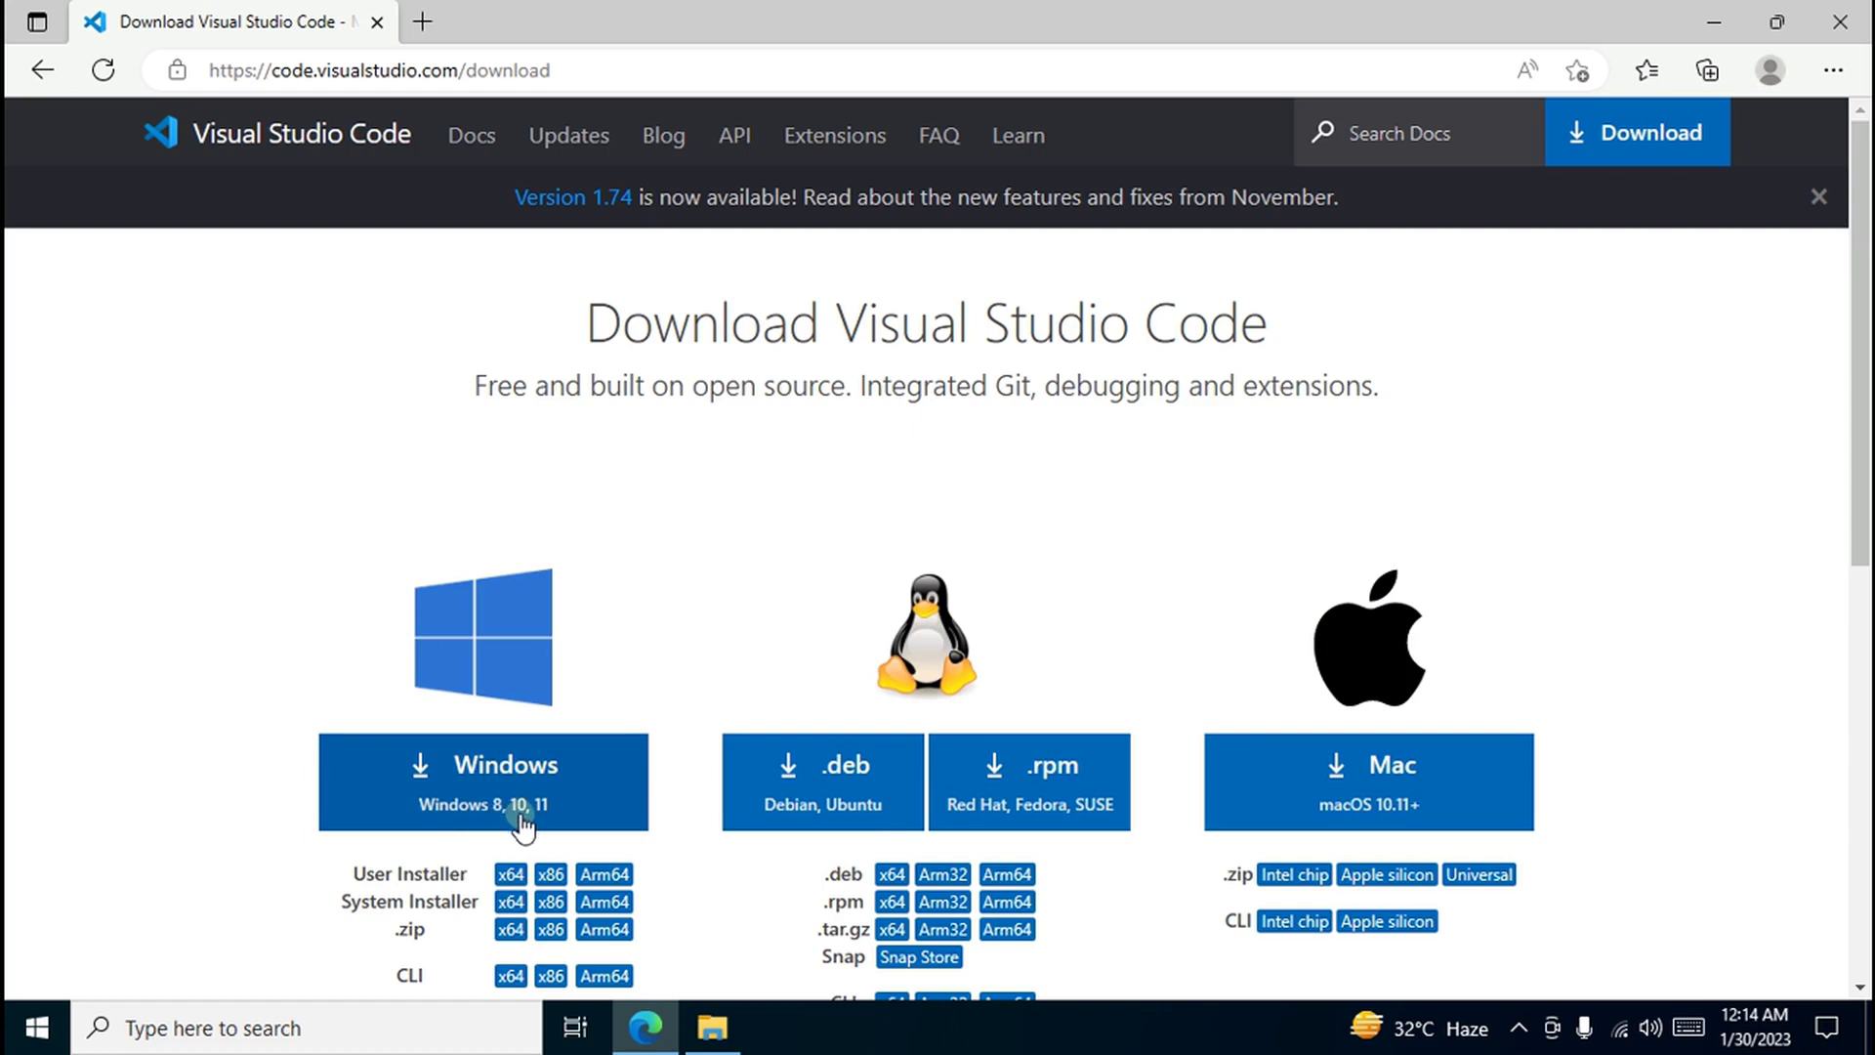
scroll(601, 772, "down", 1)
scroll(607, 767, "down", 1)
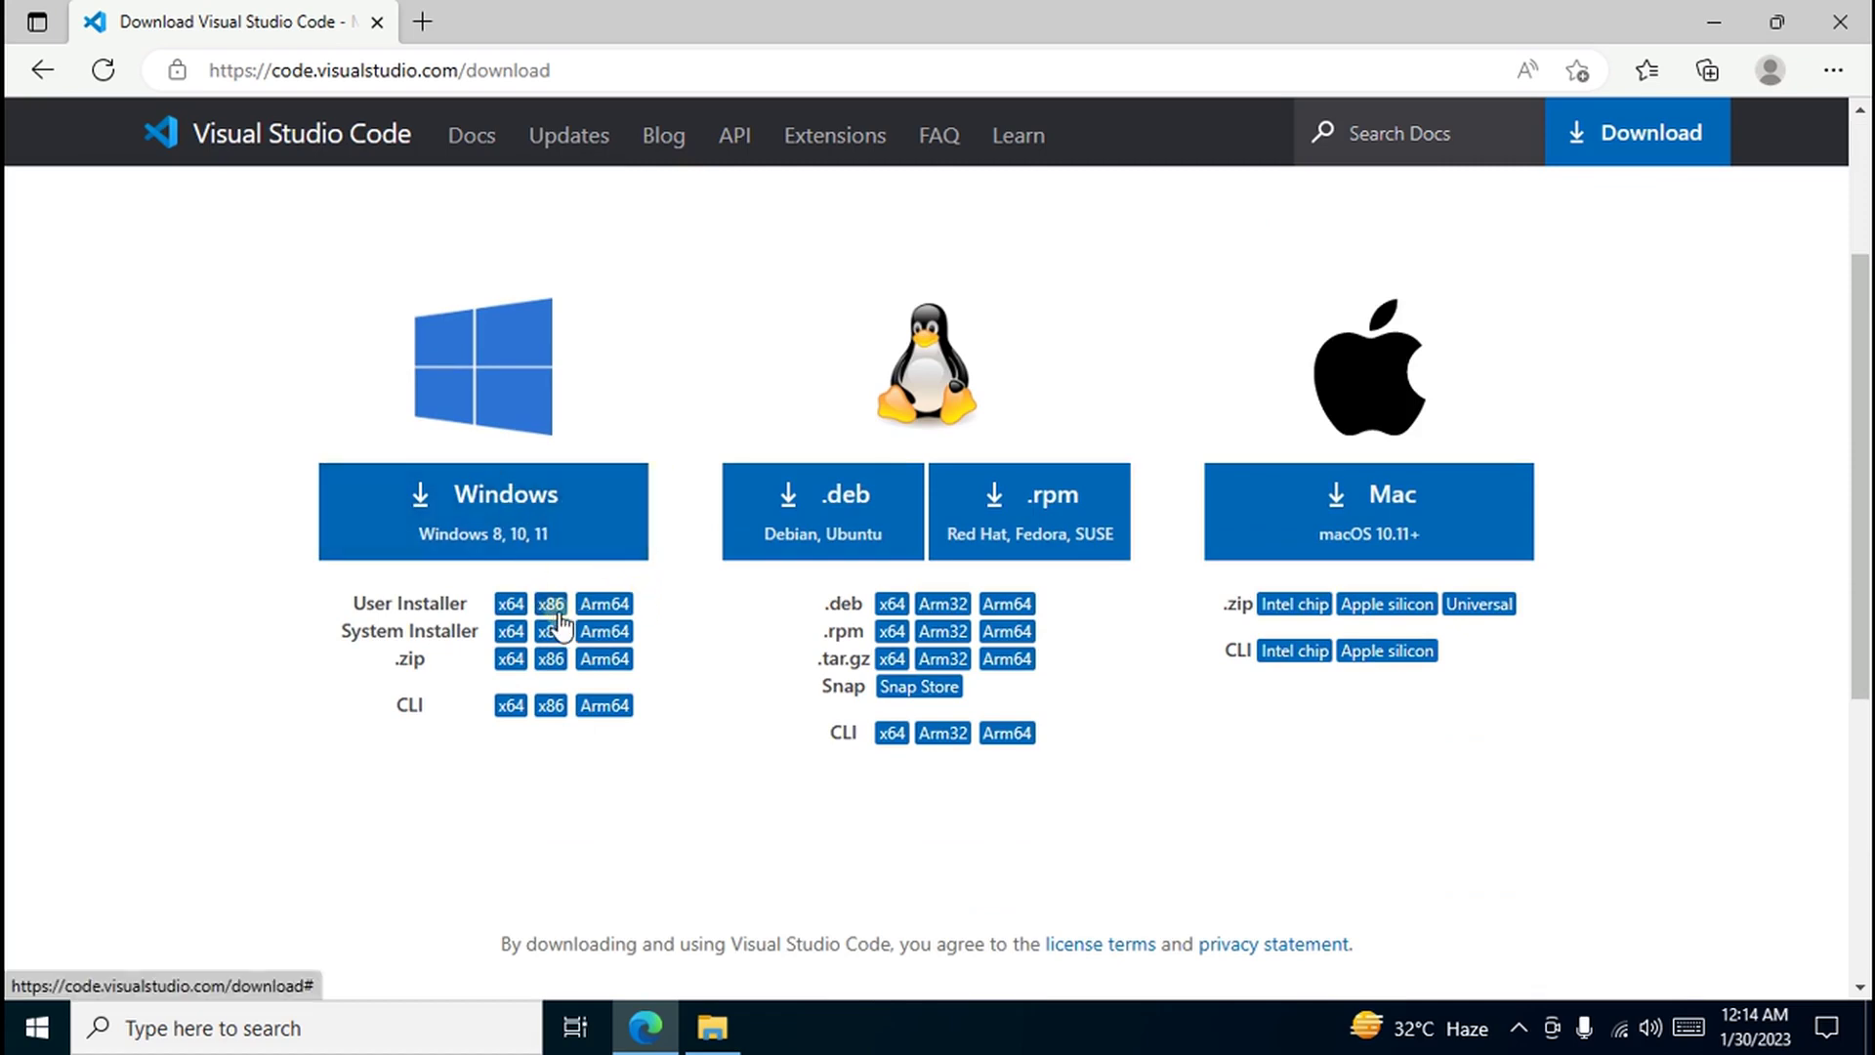
left_click(508, 605)
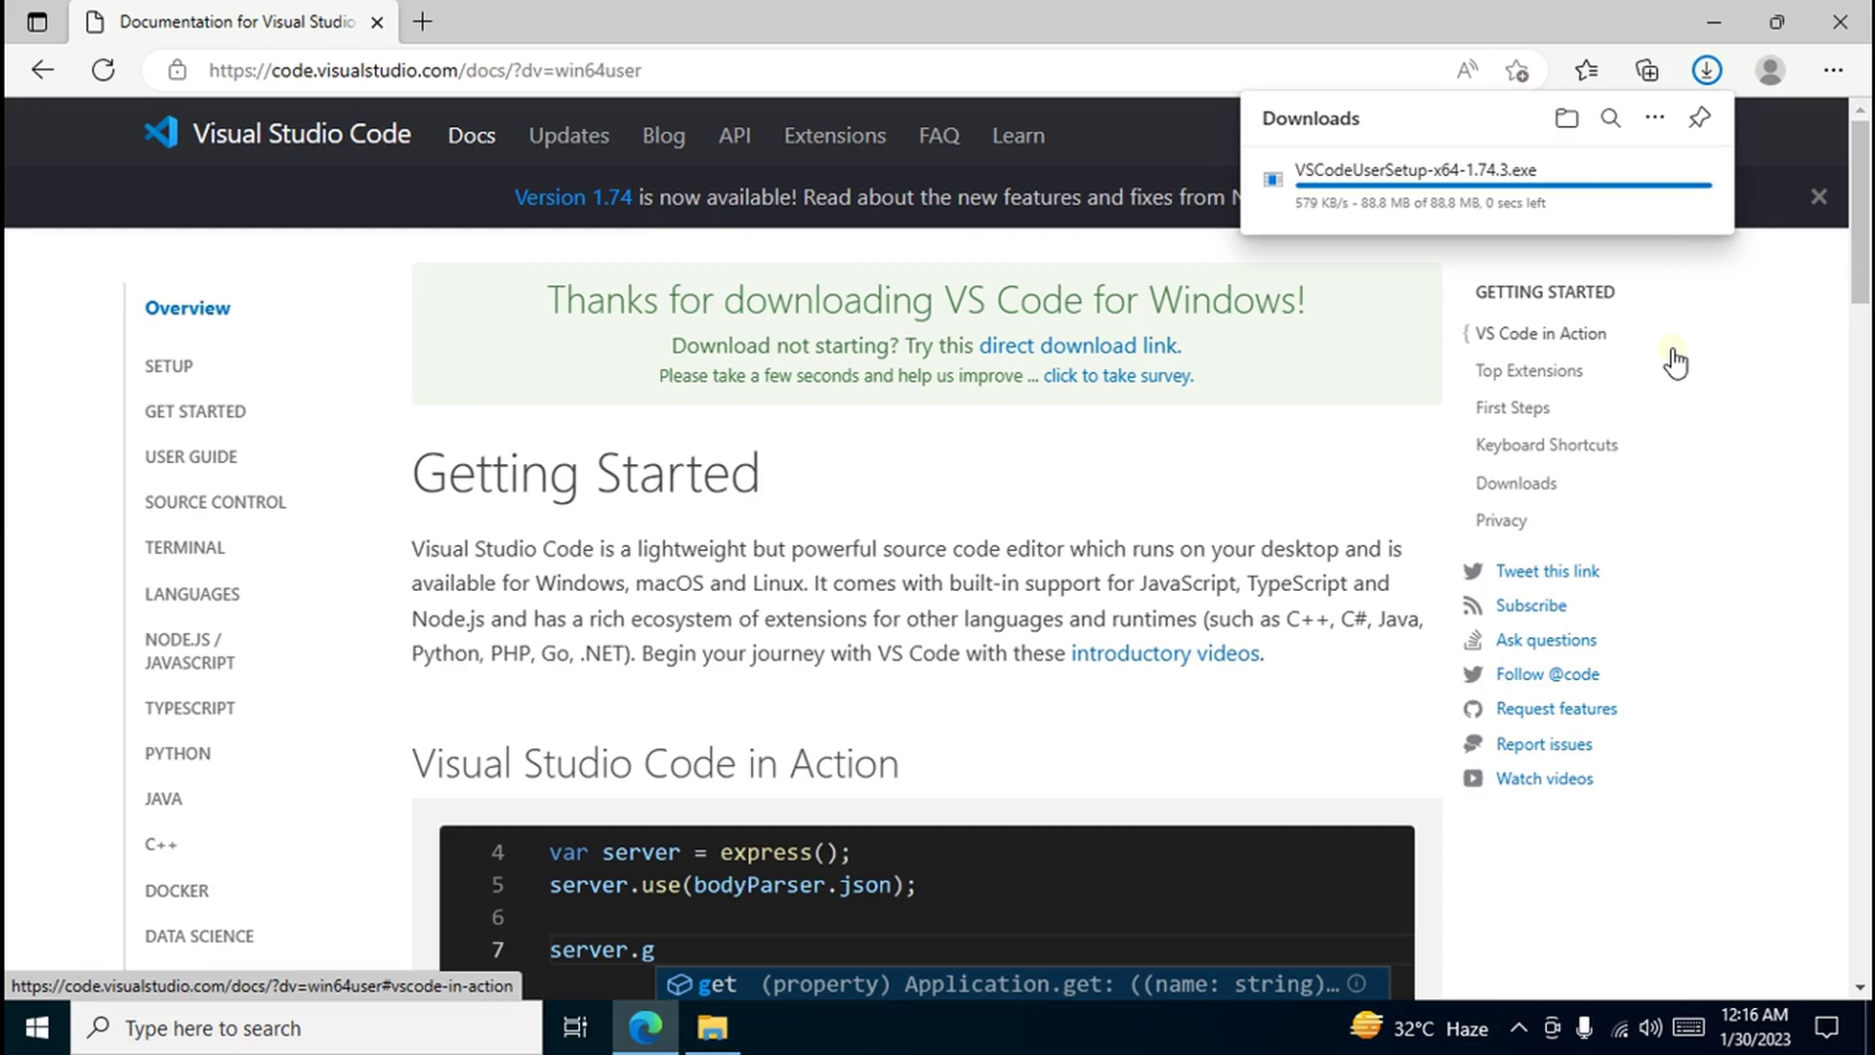
Step: Switch to File Explorer and run the VSCodeUserSetup-x64-1.74.3 installer from the Downloads folder, leaving only the setup window on the desktop
left_click(1724, 15)
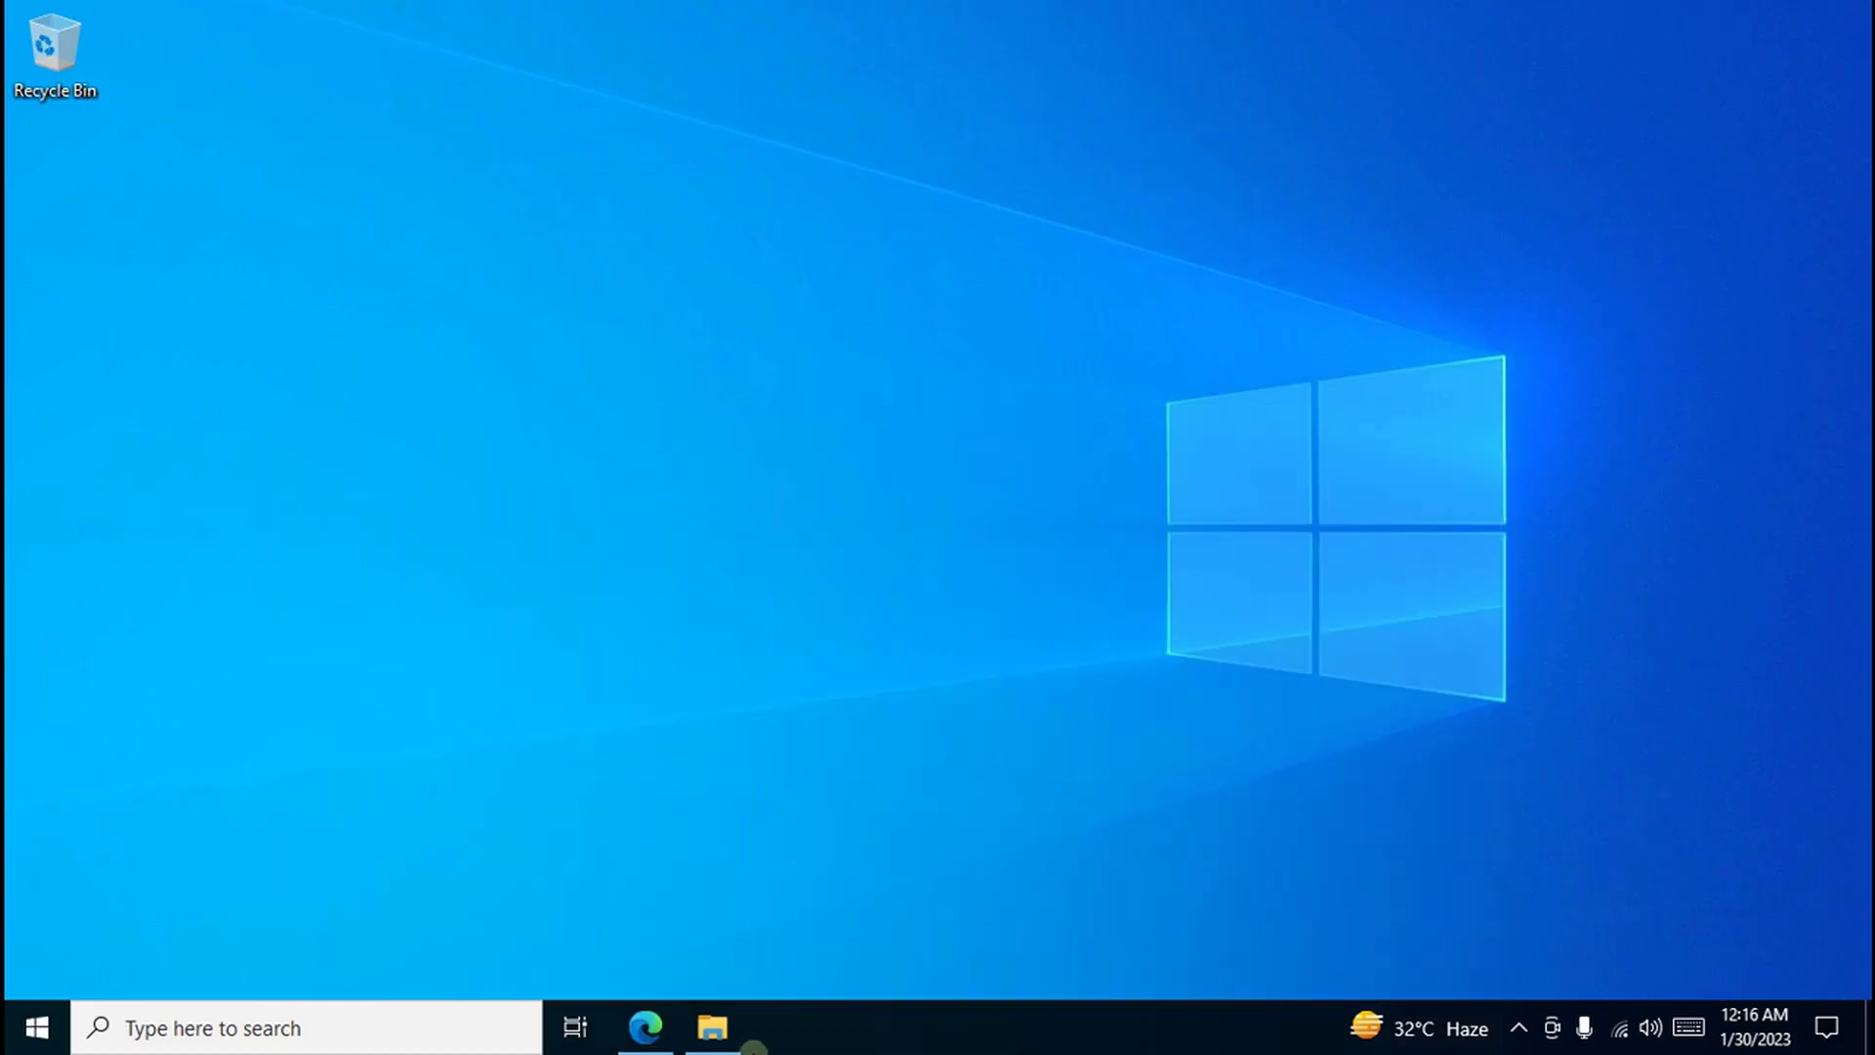
left_click(710, 1035)
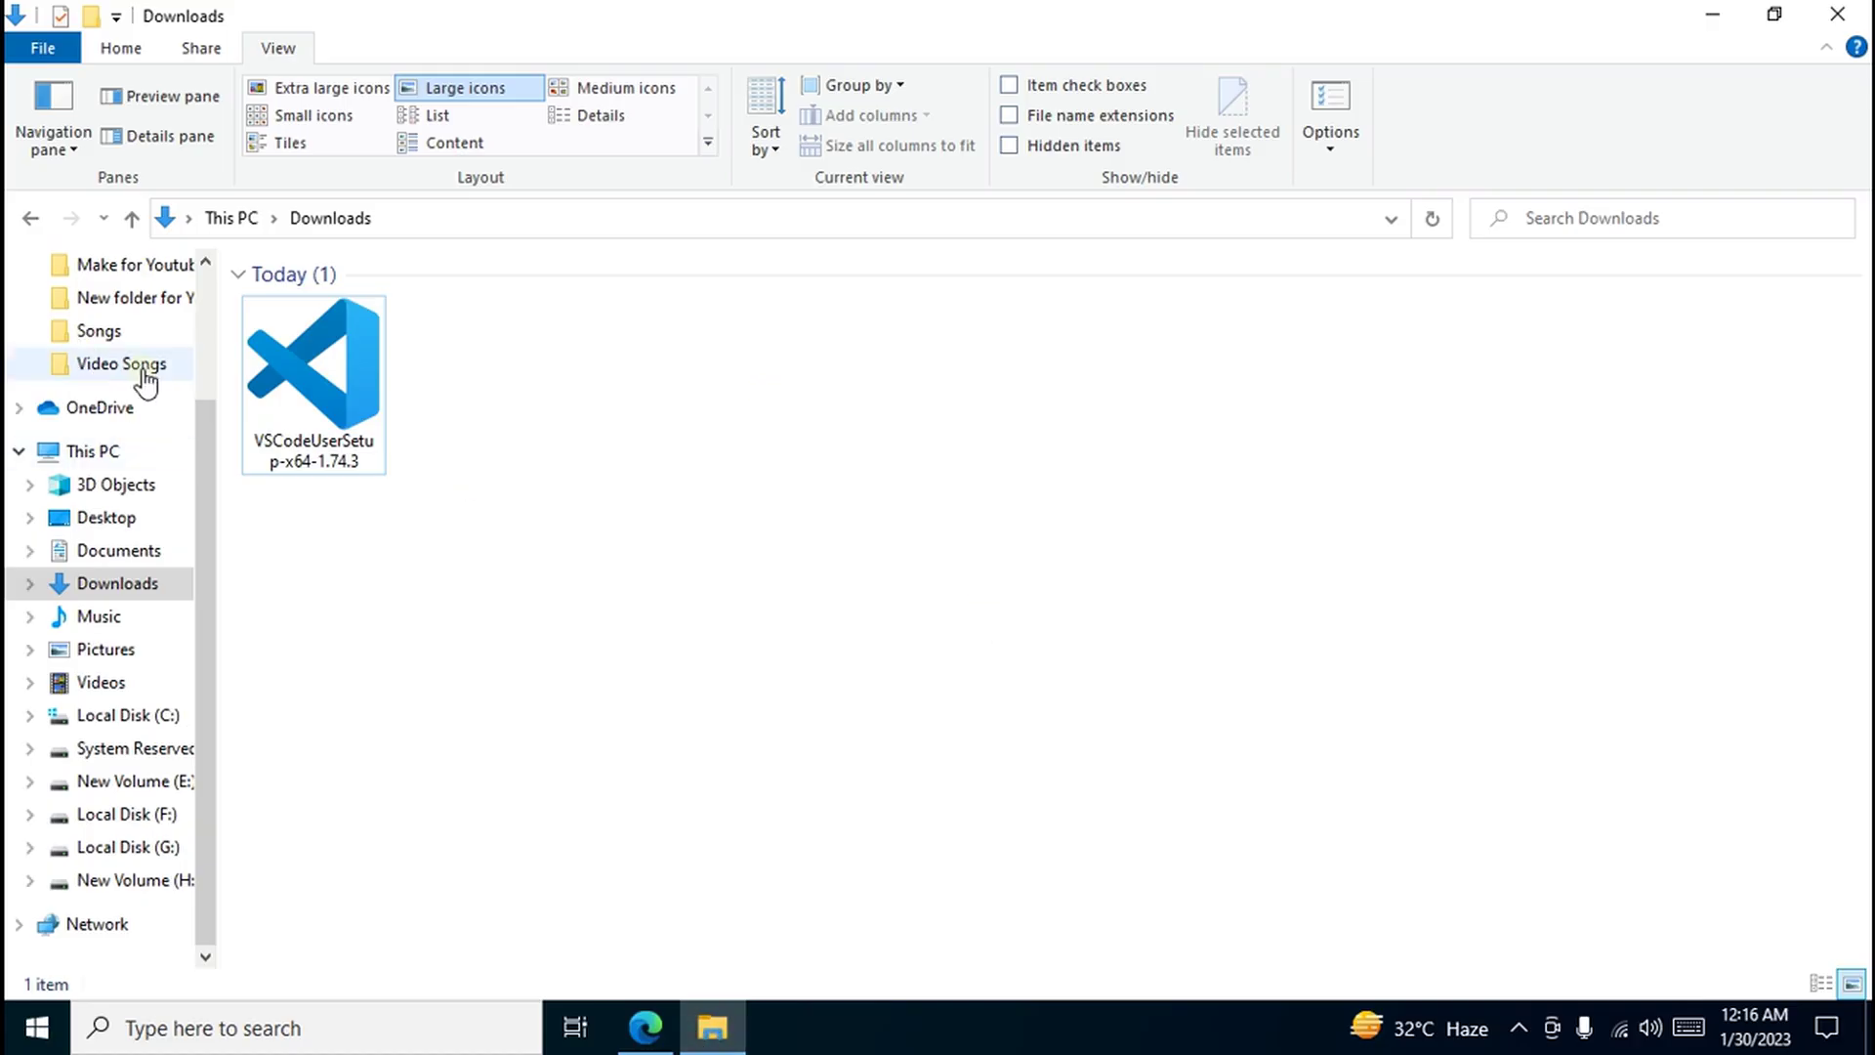
scroll(147, 381, "up", 1)
scroll(146, 395, "up", 1)
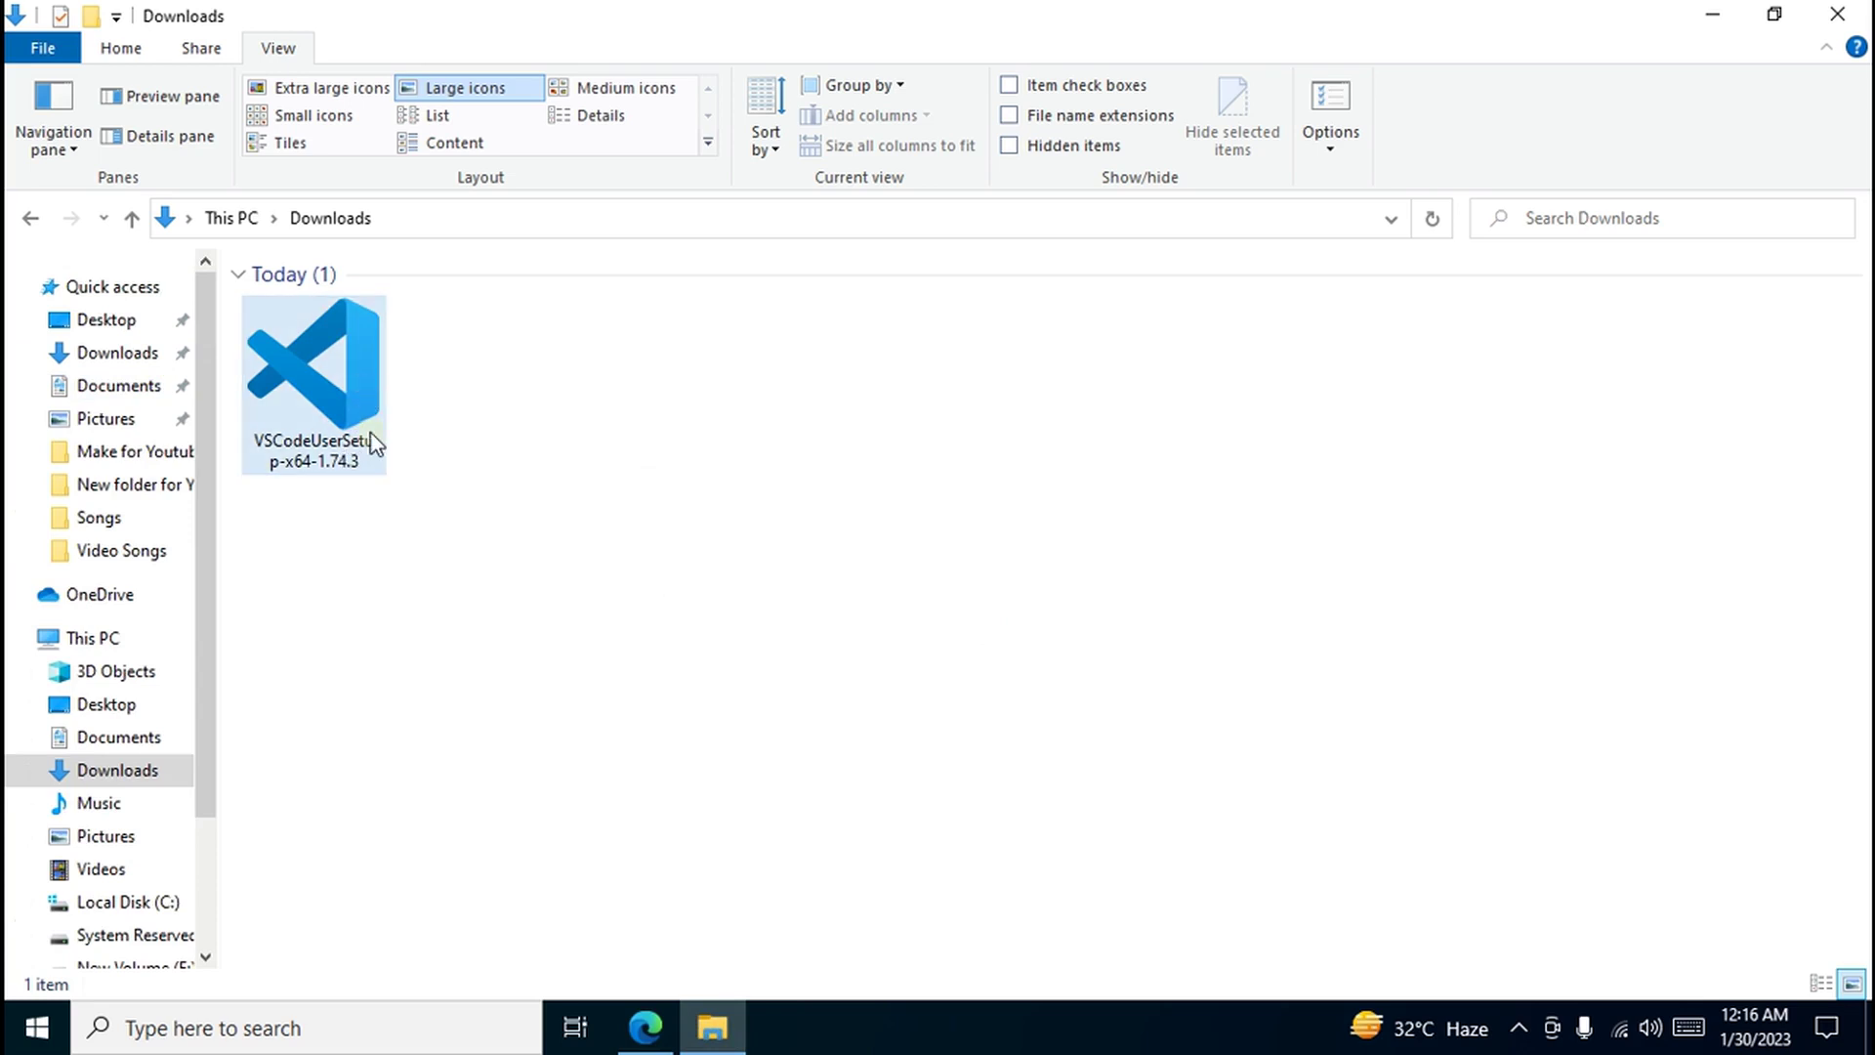
mouse_move(371, 426)
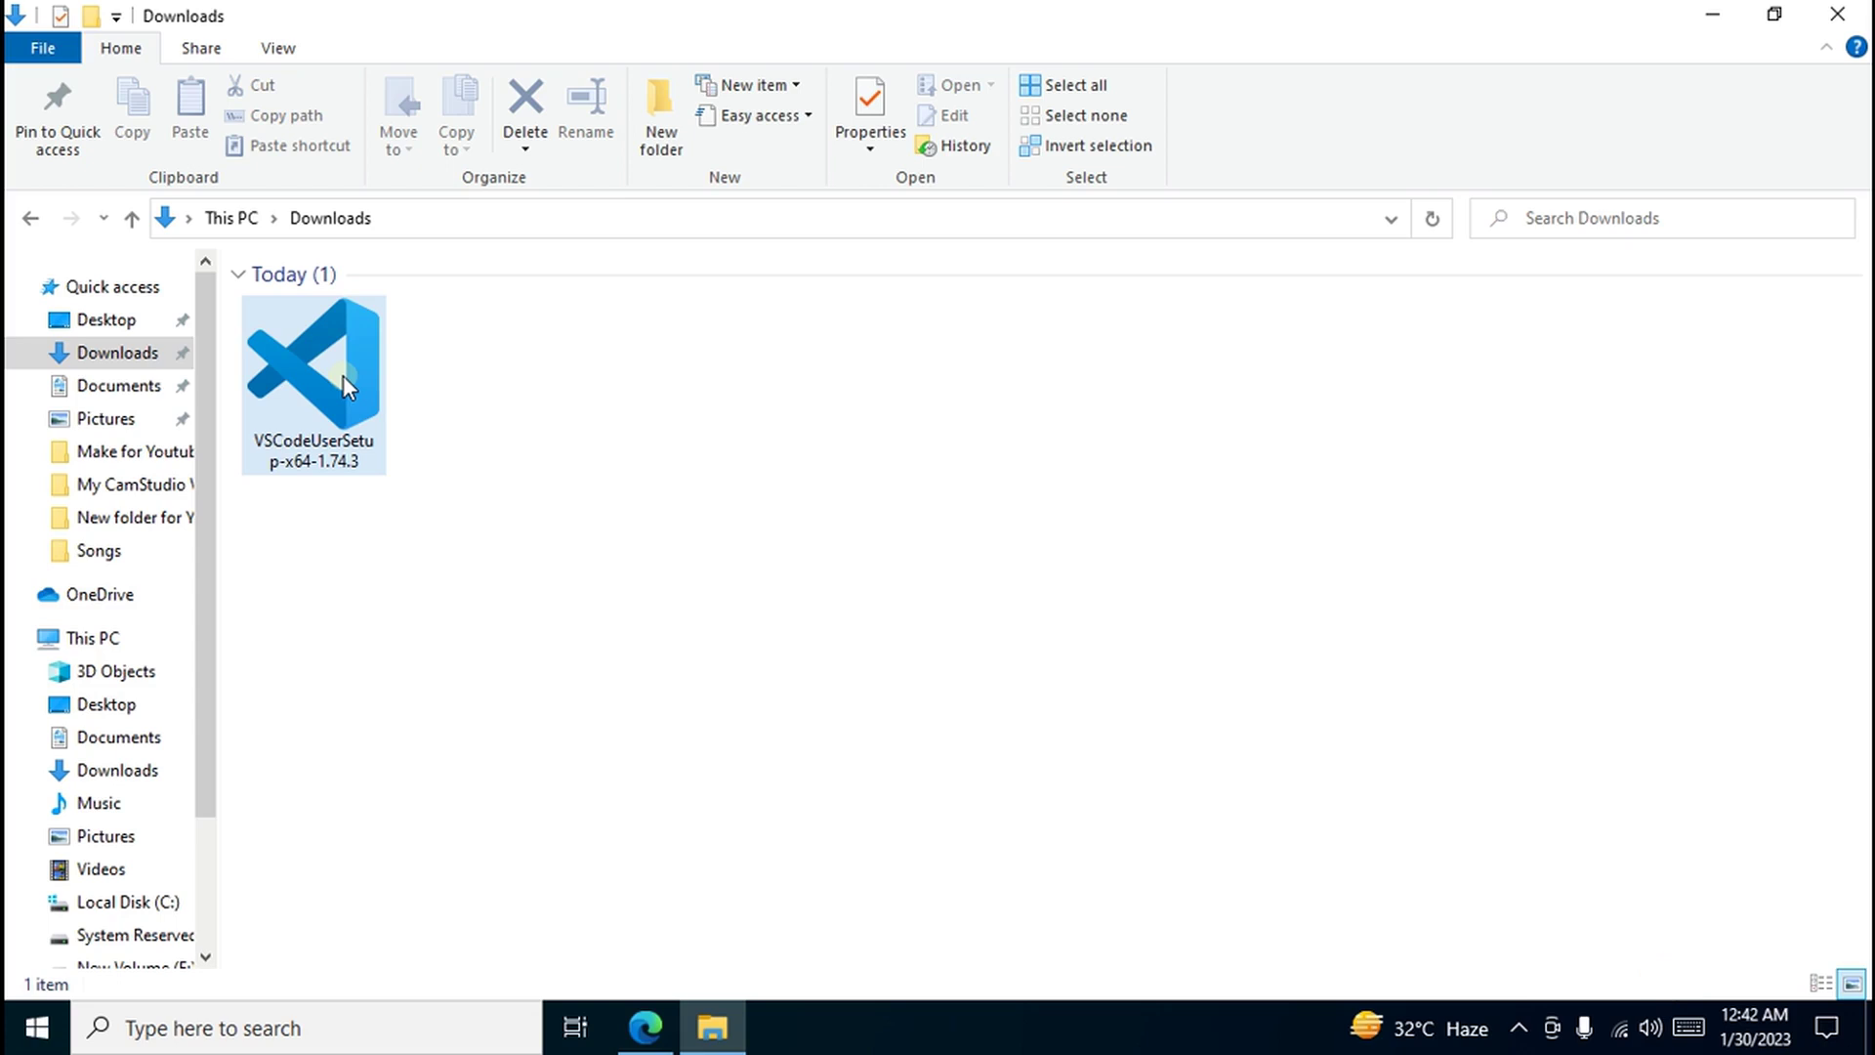
left_click(348, 395)
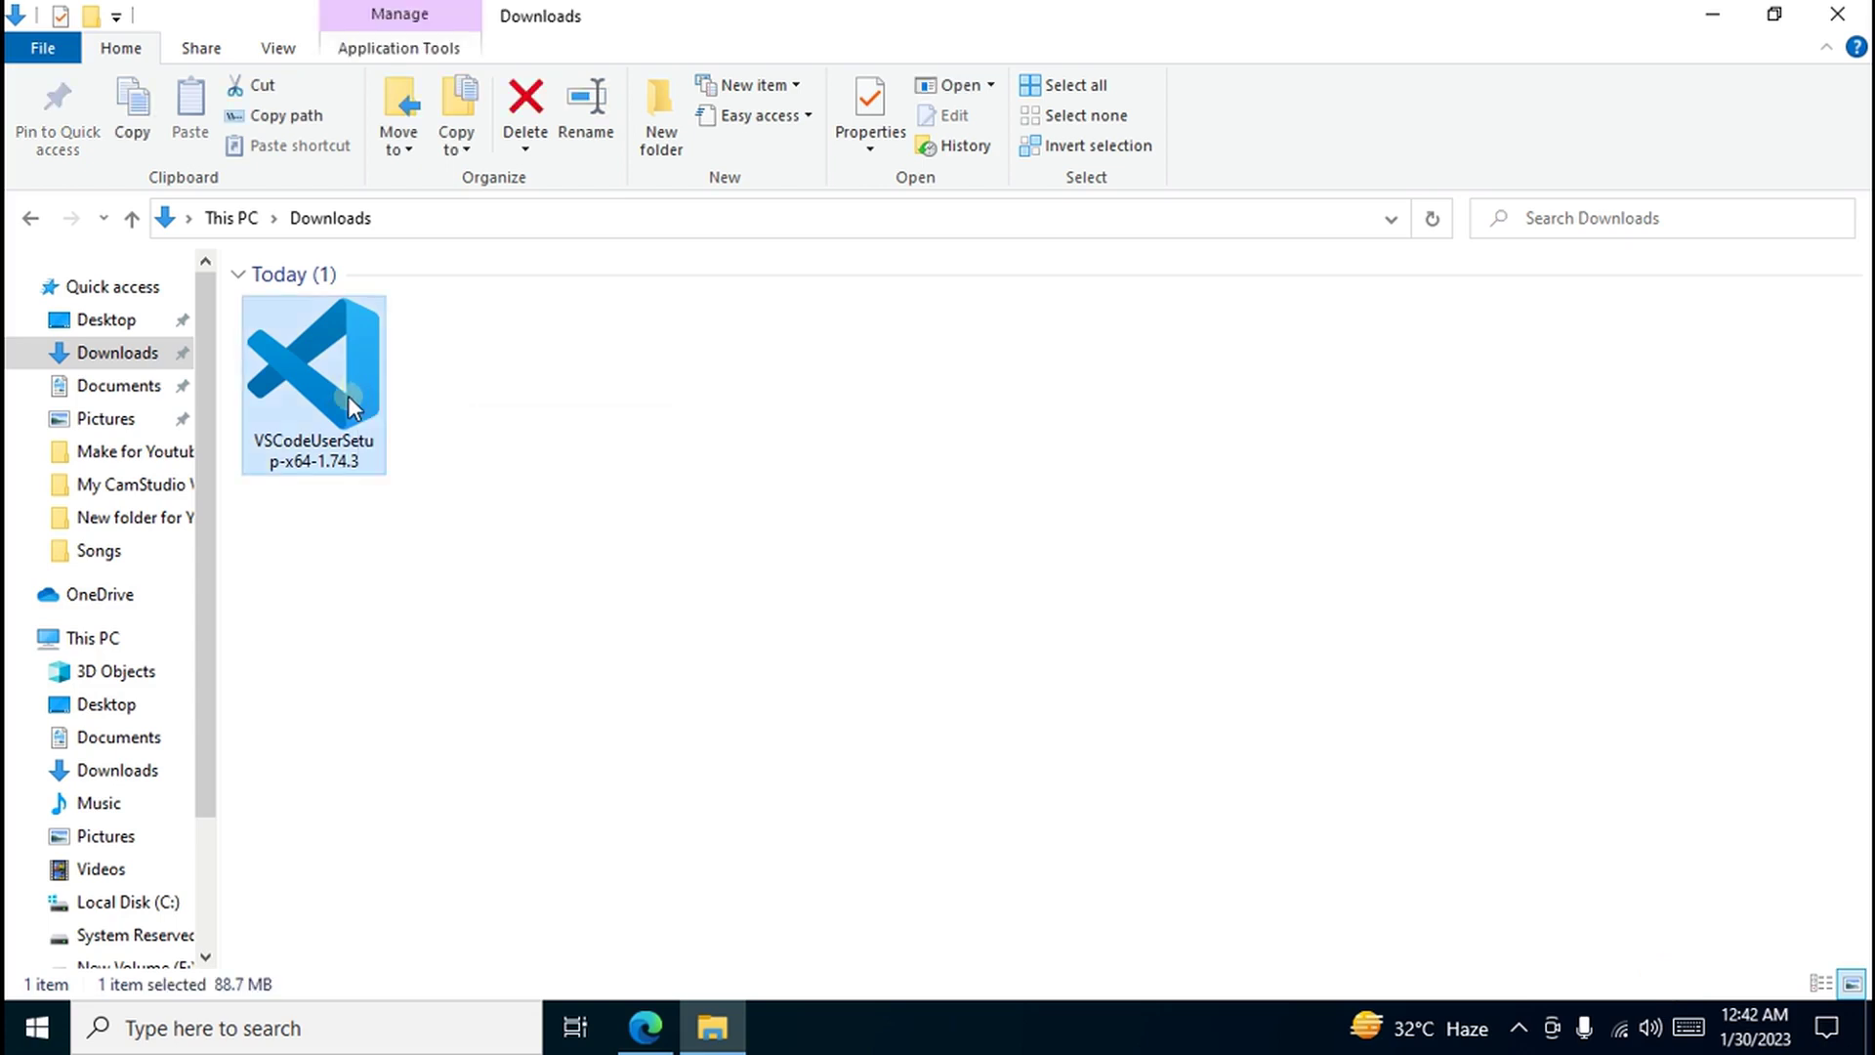
double_click(348, 395)
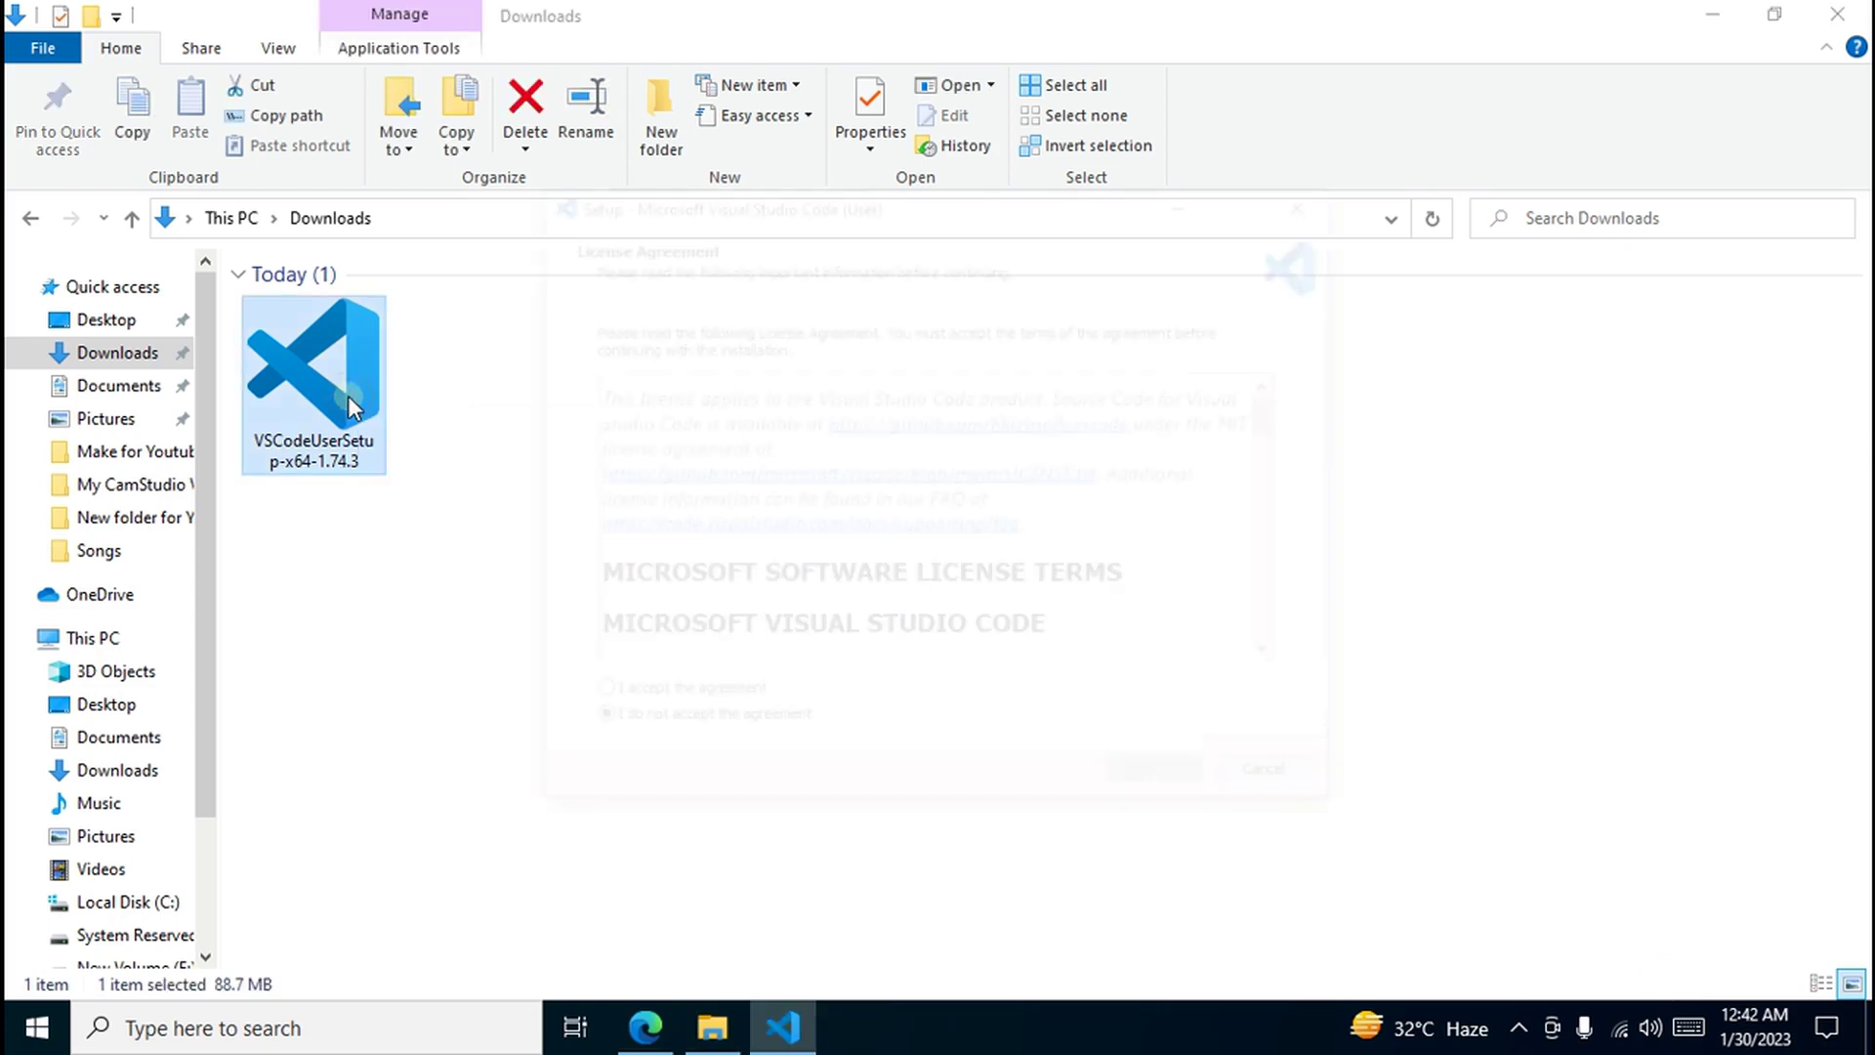
left_click(1709, 21)
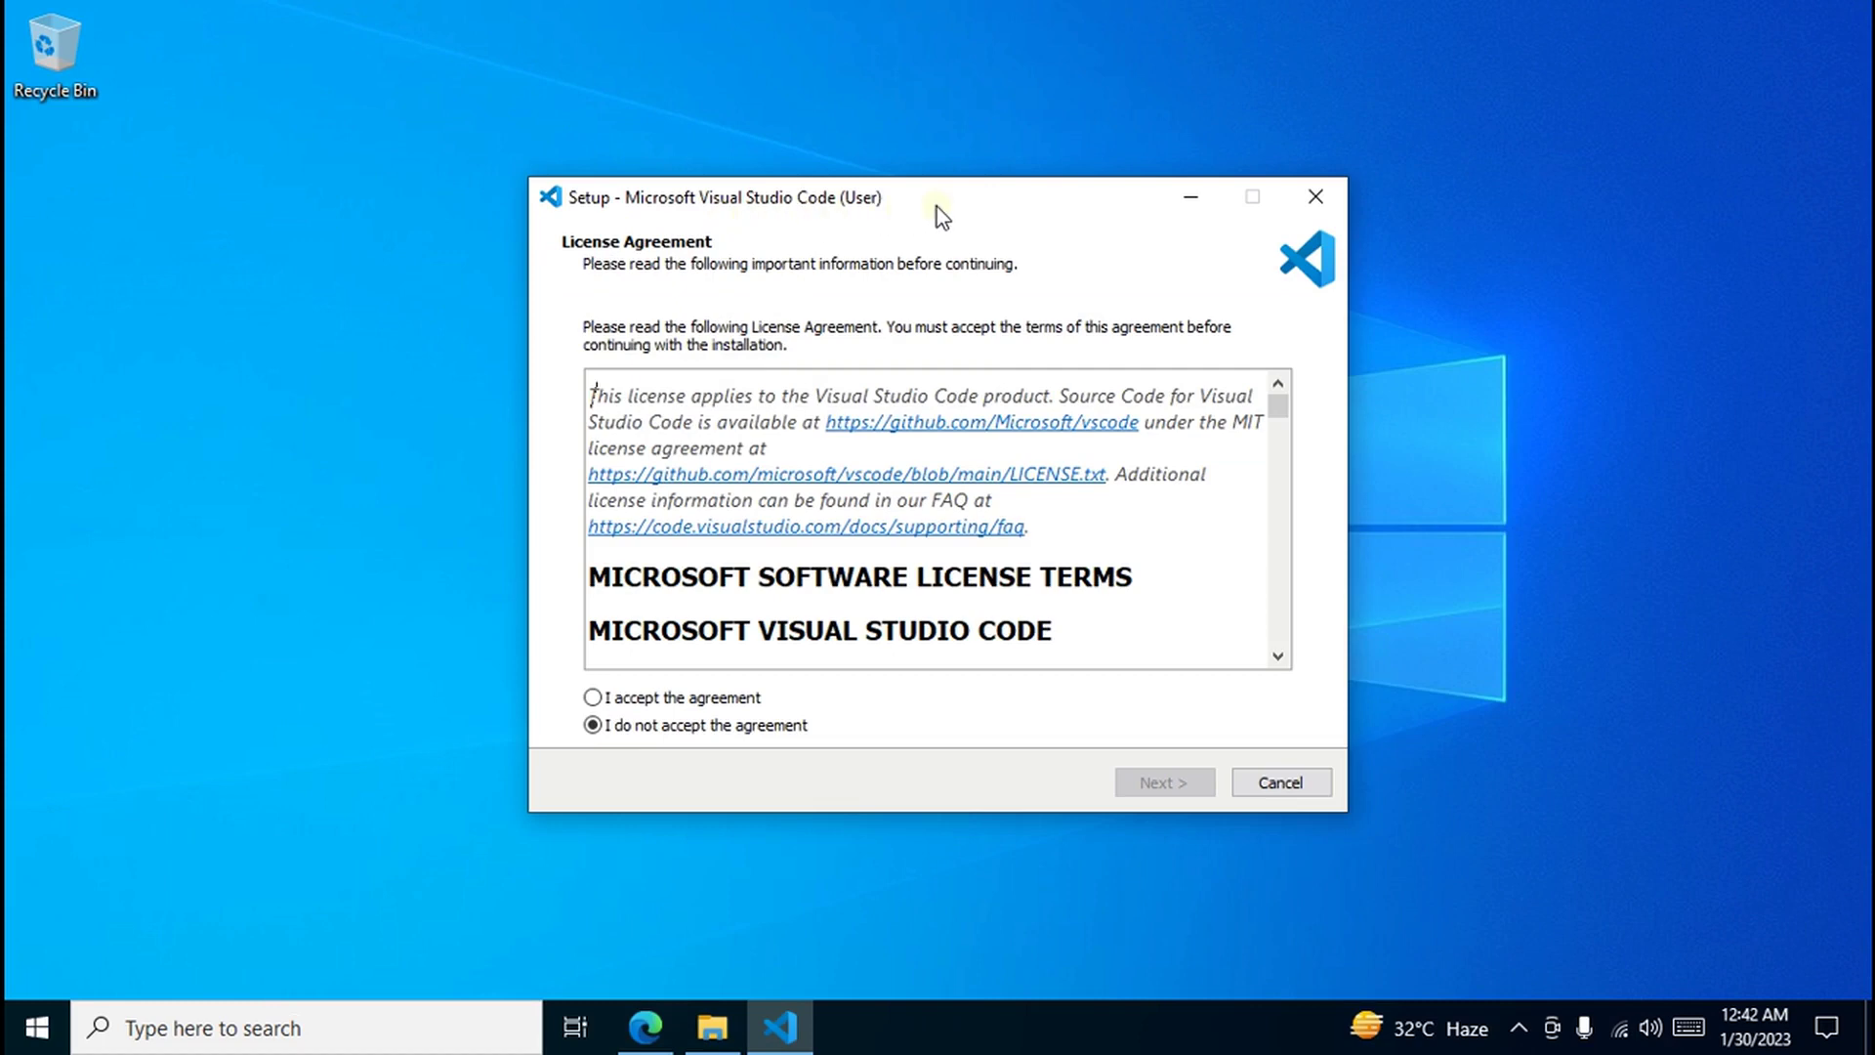
left_click_drag(936, 207, 969, 206)
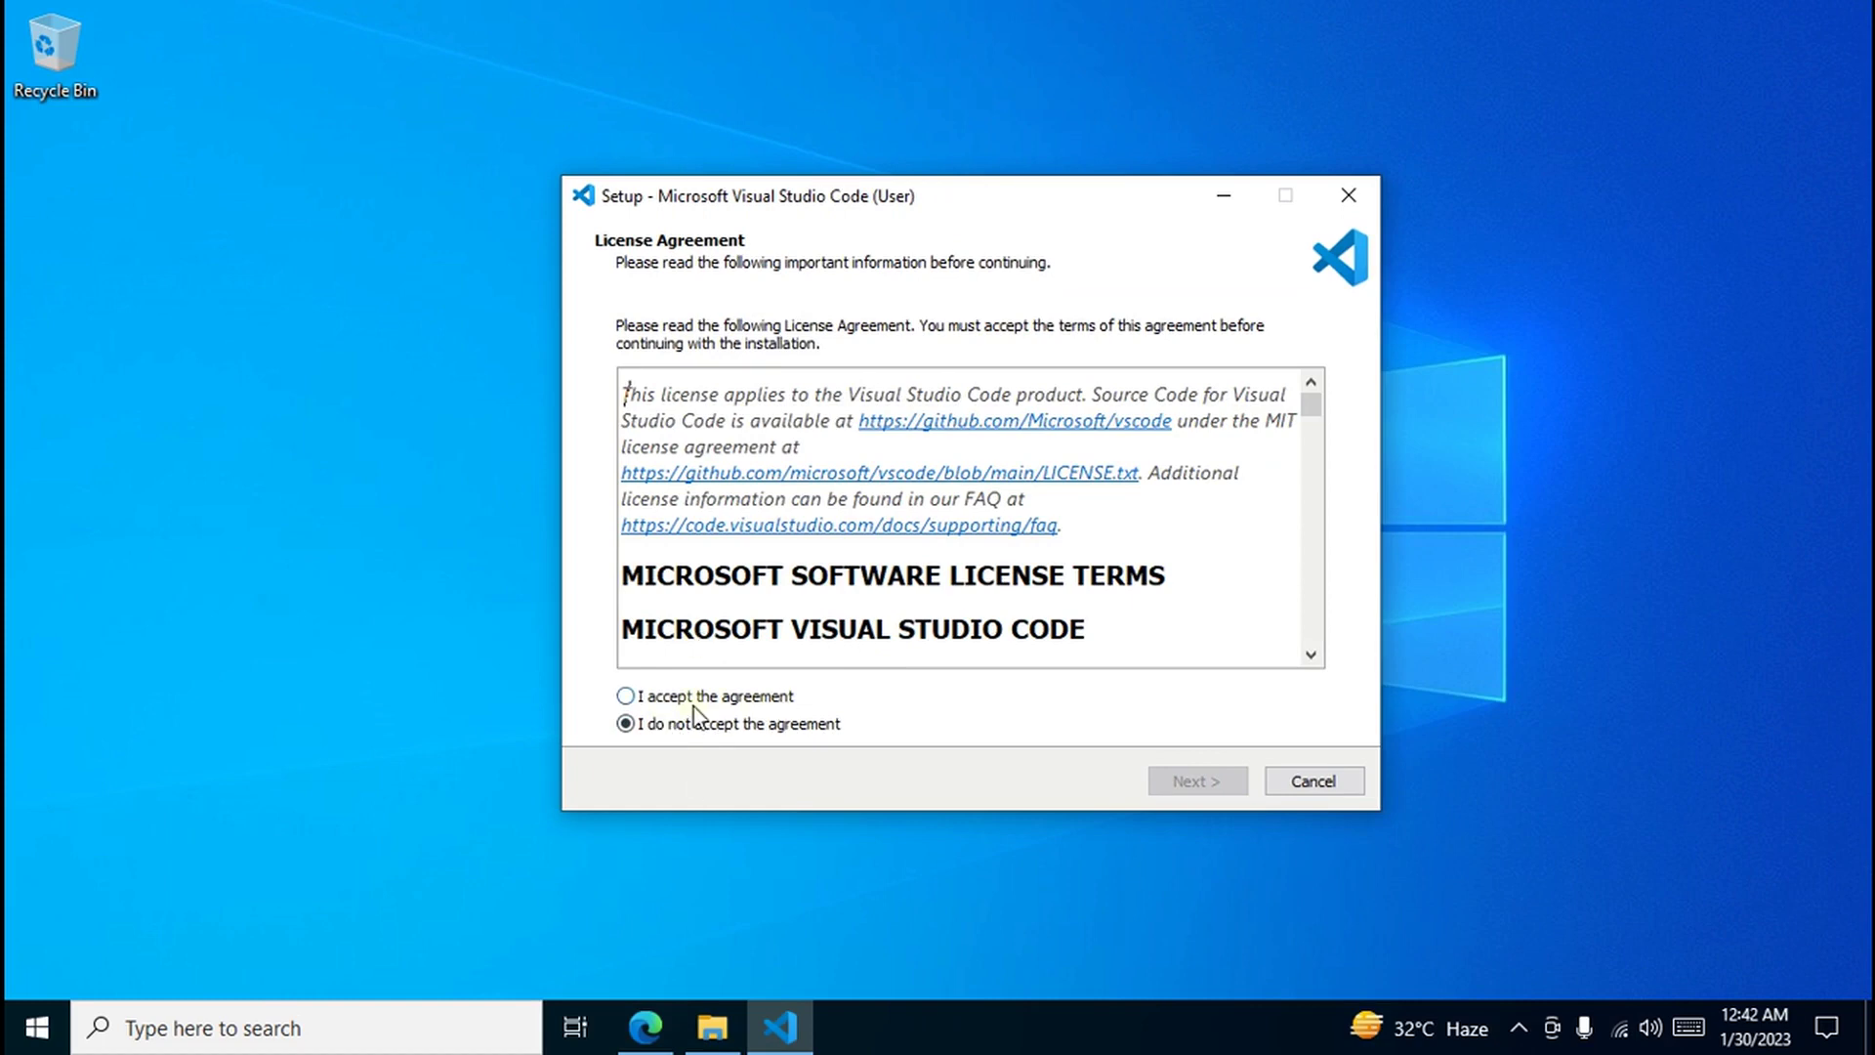
Step: Accept the license agreement and keep the default destination location and Start Menu folder in the setup wizard
left_click(625, 696)
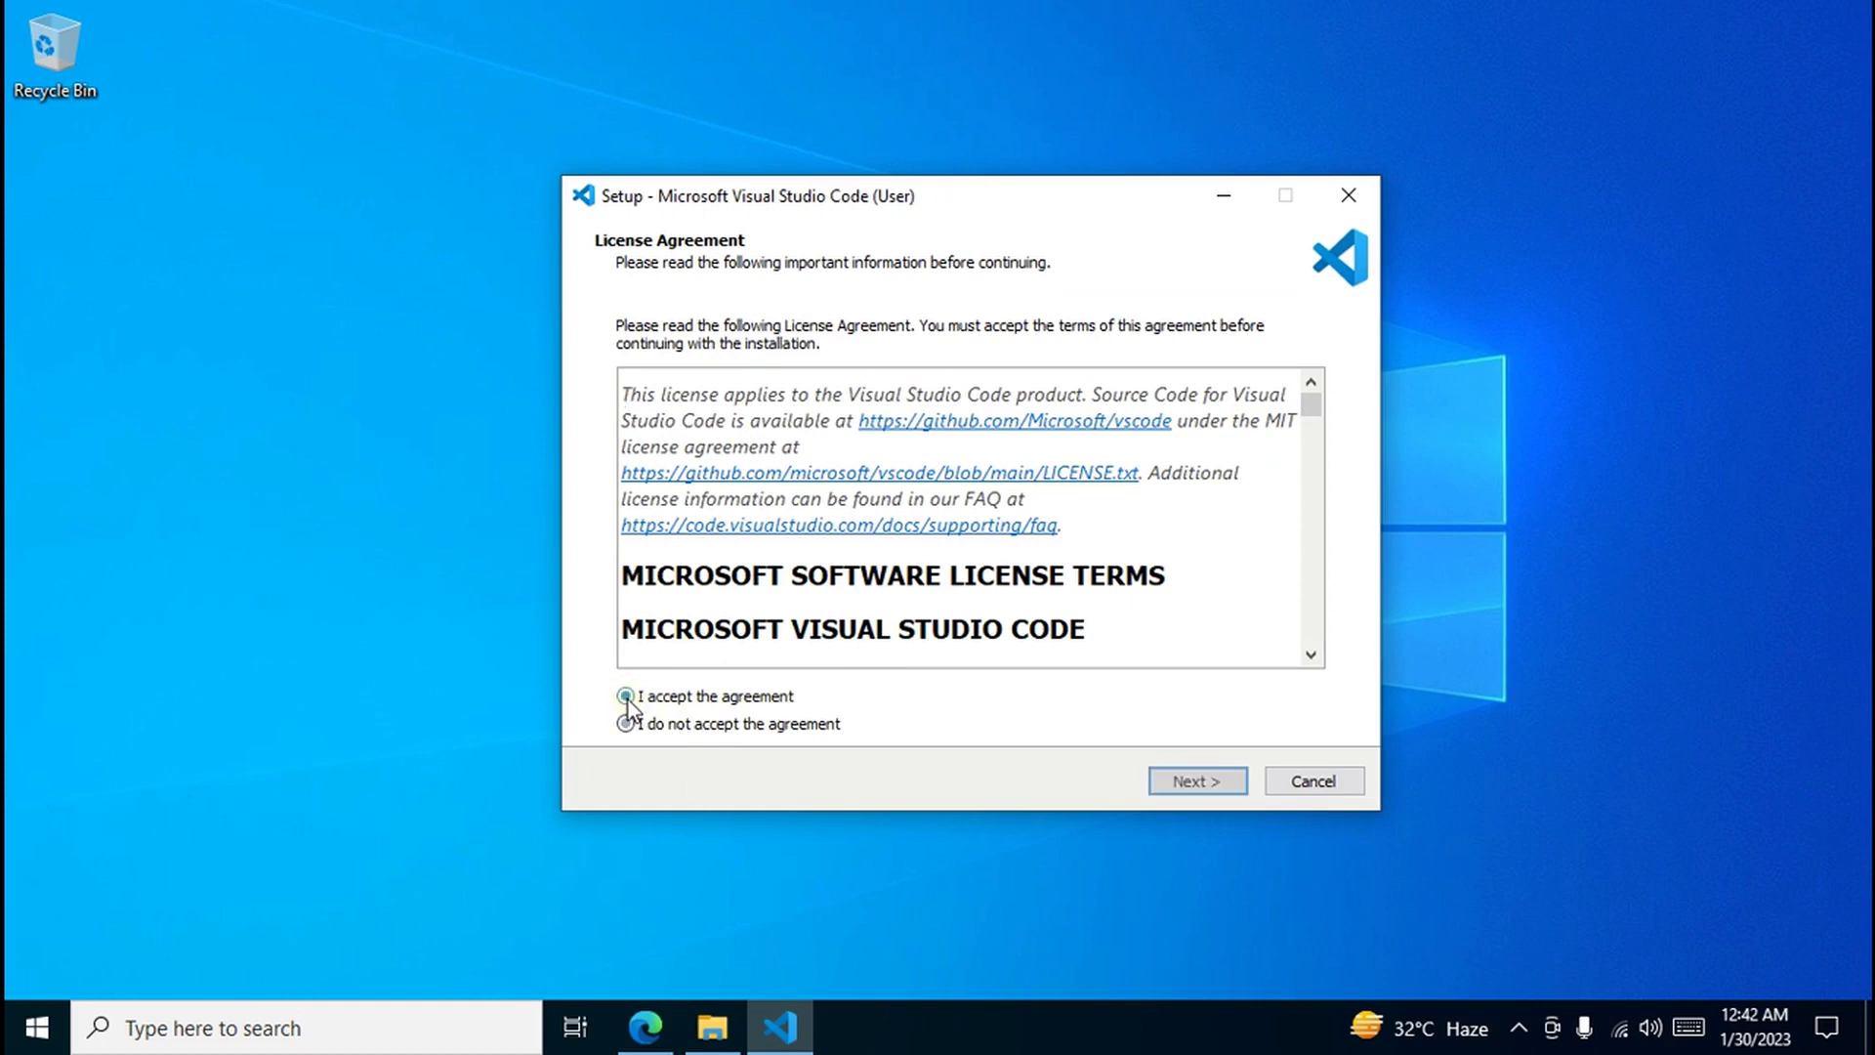
left_click(1183, 783)
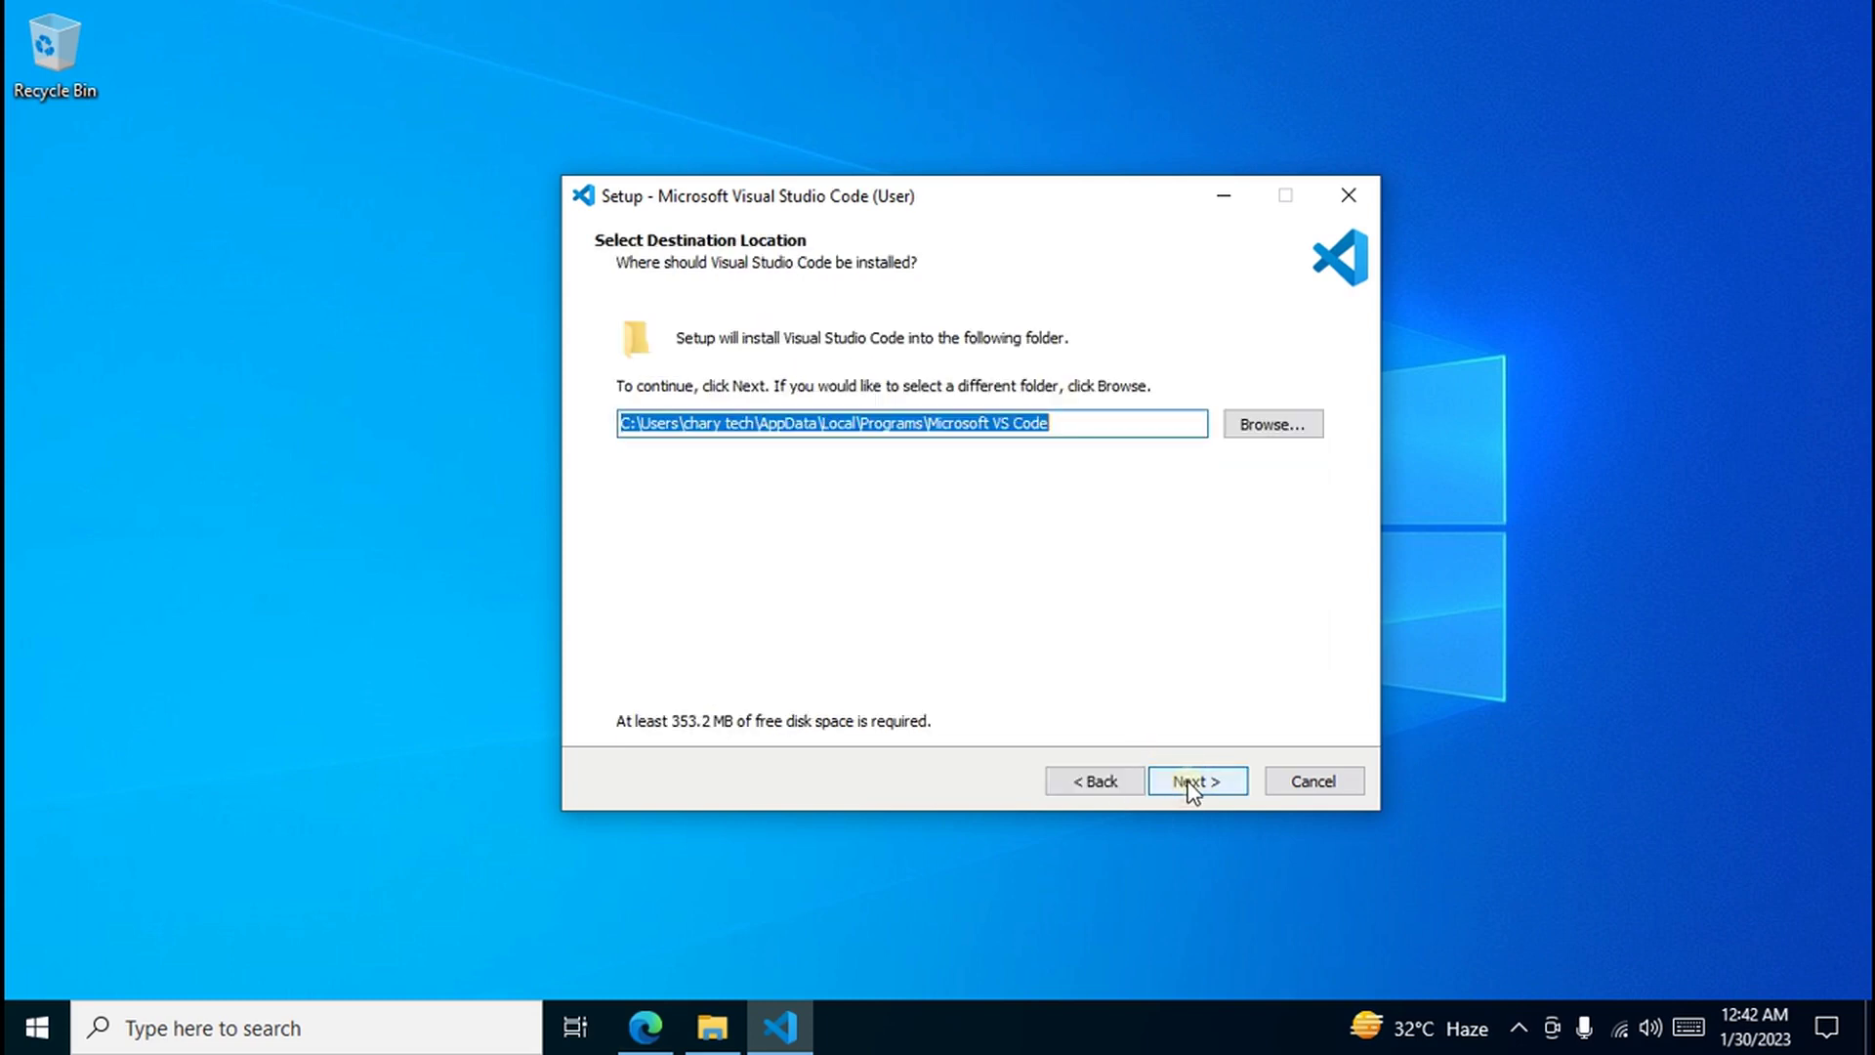
left_click(1190, 783)
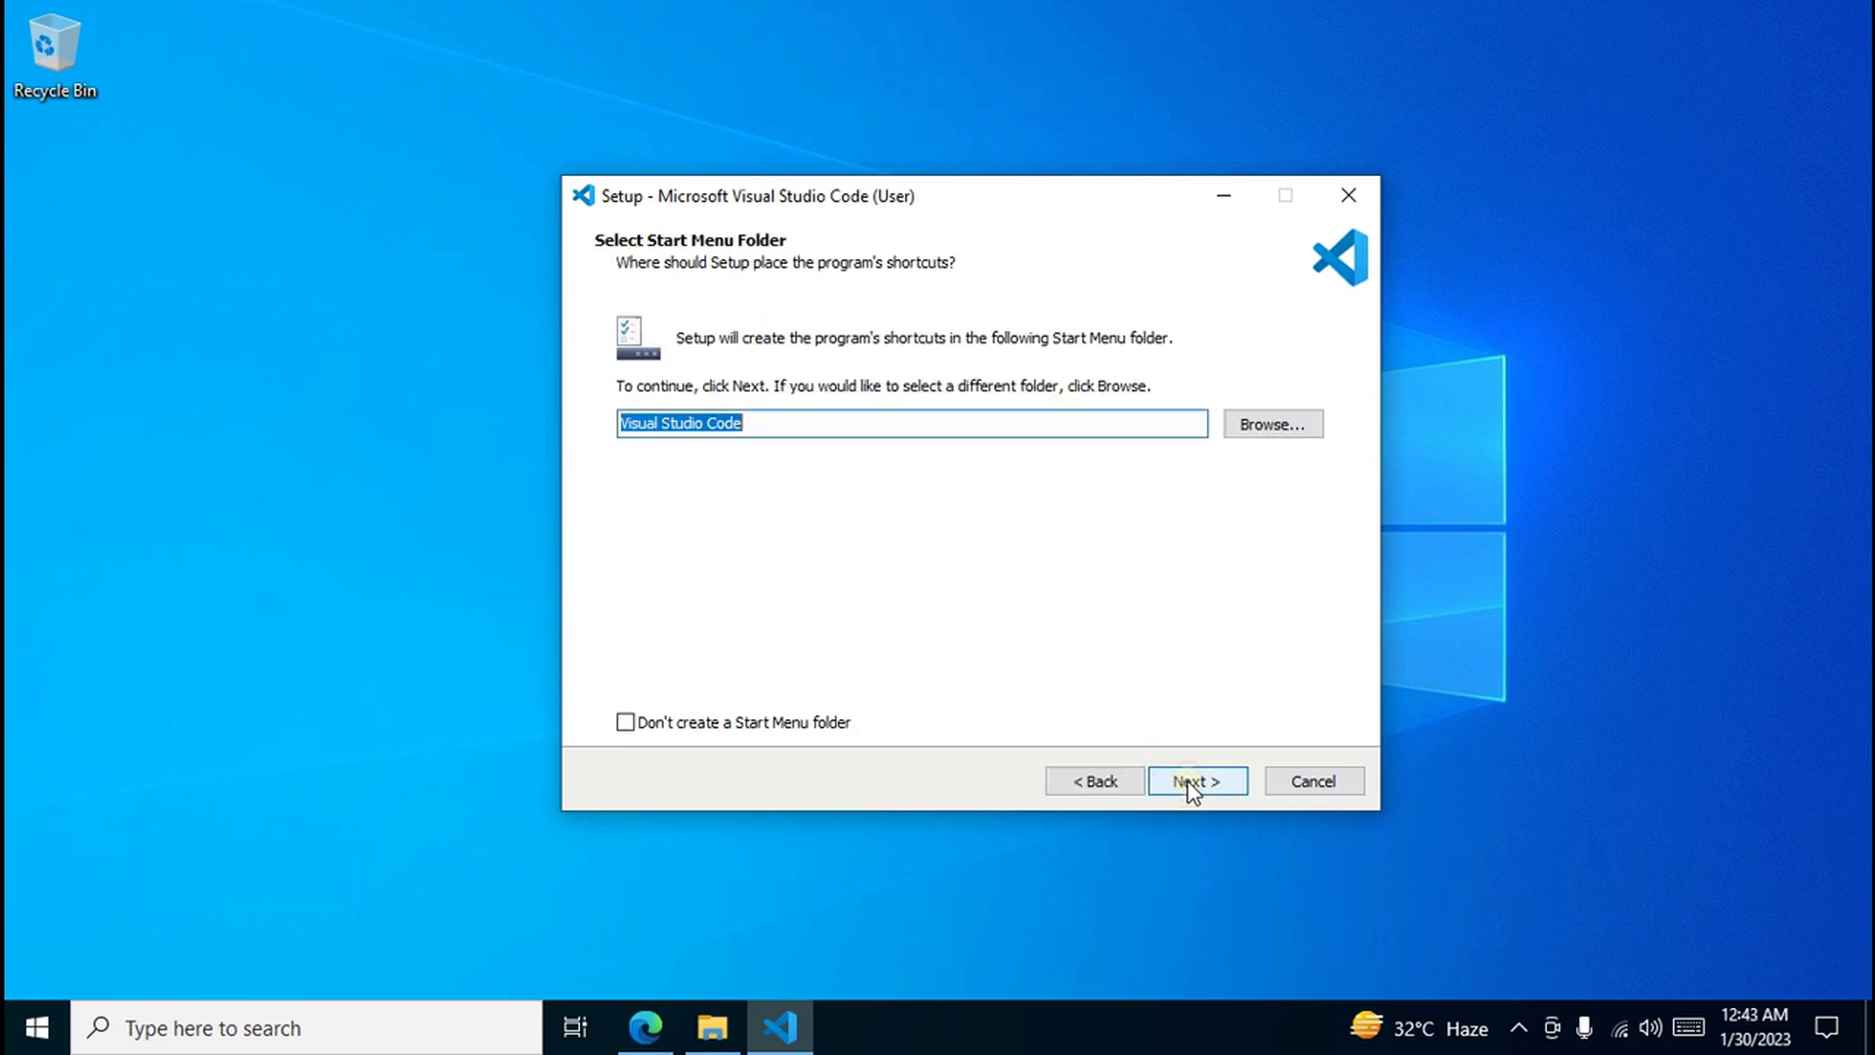
left_click(1190, 786)
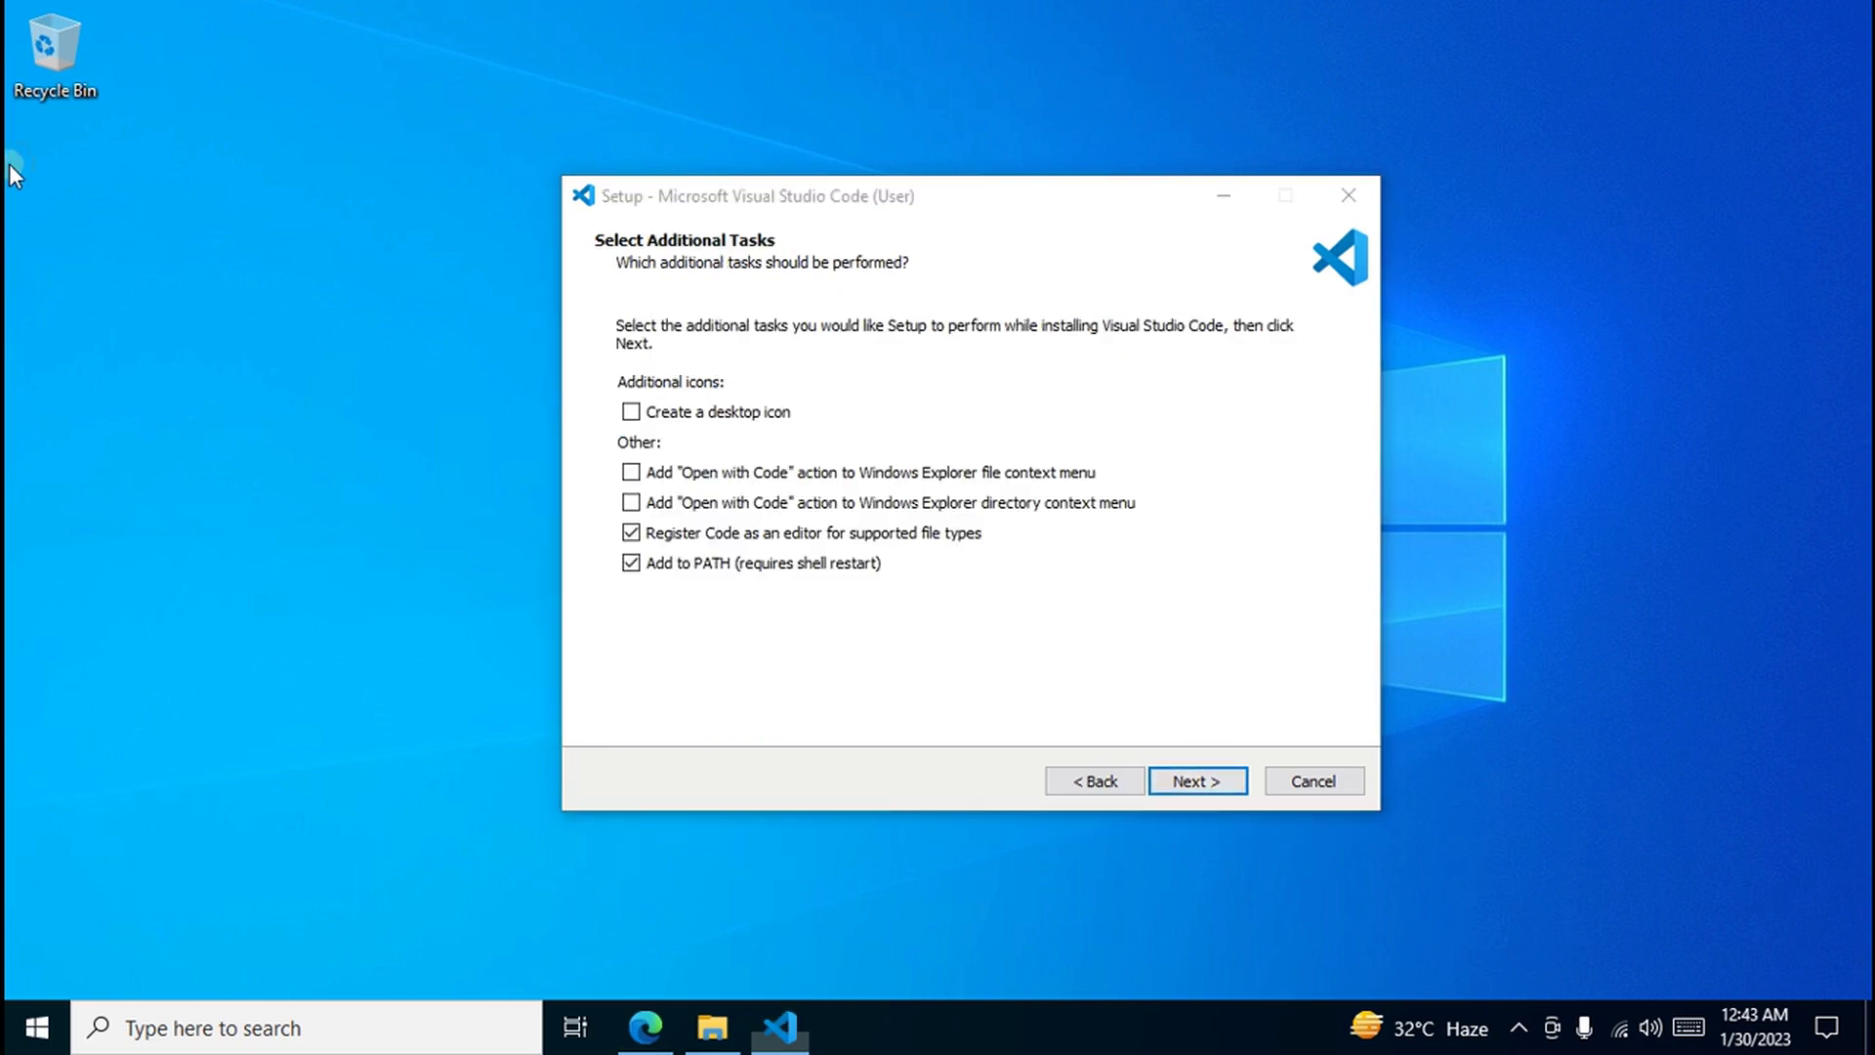
Step: Enable the desktop icon and both "Open with Code" context menu actions as additional tasks, and continue to the installation summary
left_click_drag(8, 162, 138, 373)
left_click(631, 411)
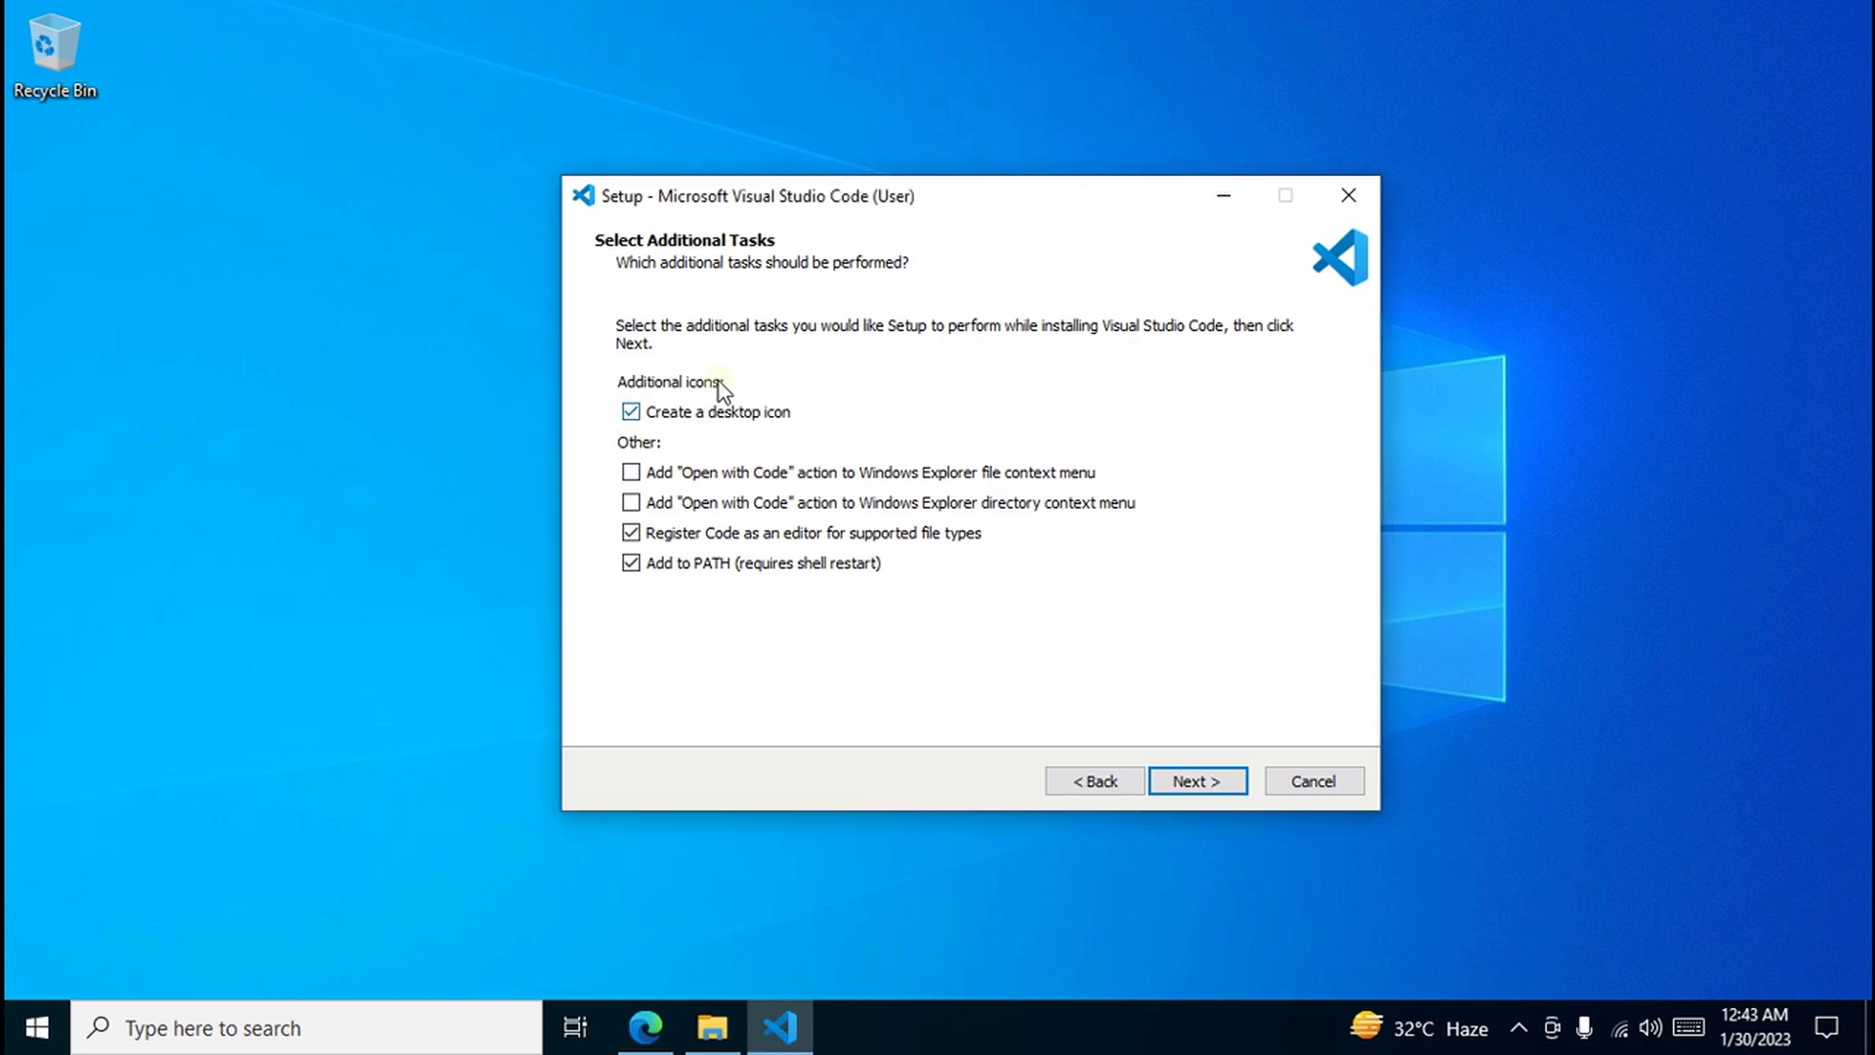
right_click(286, 209)
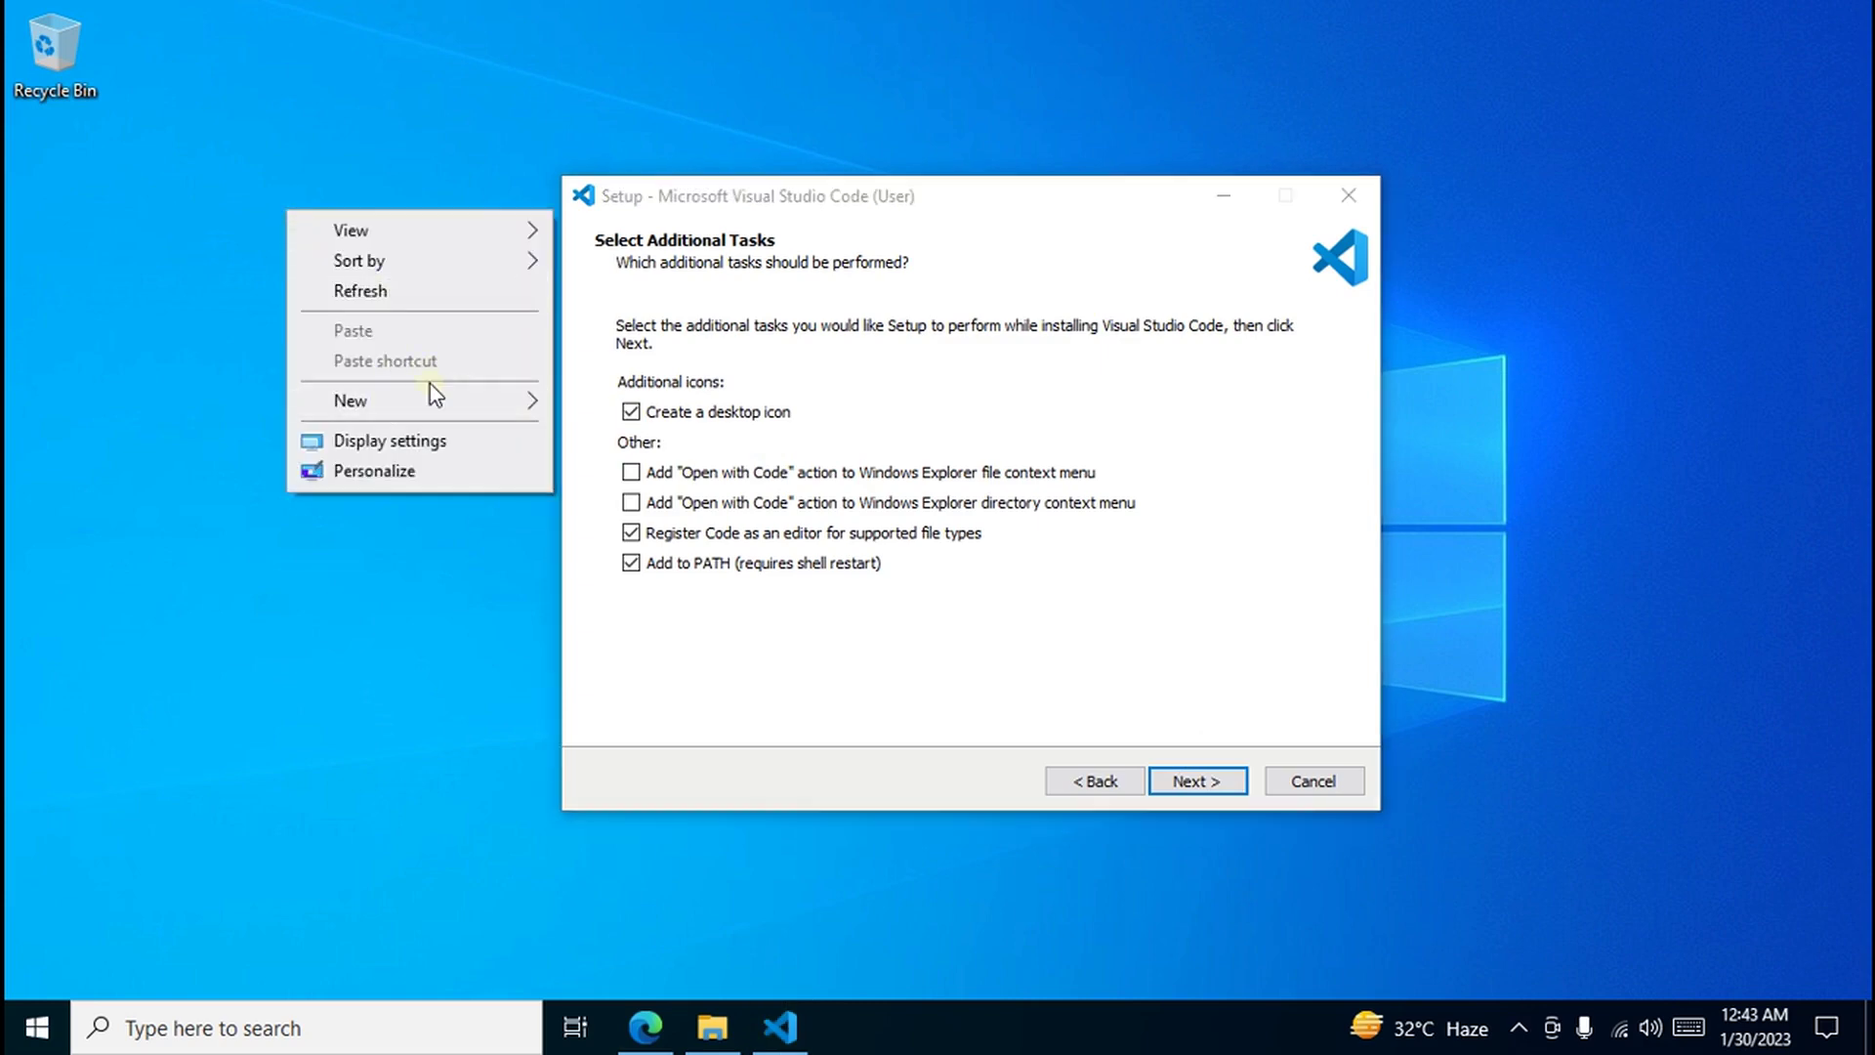
left_click(348, 124)
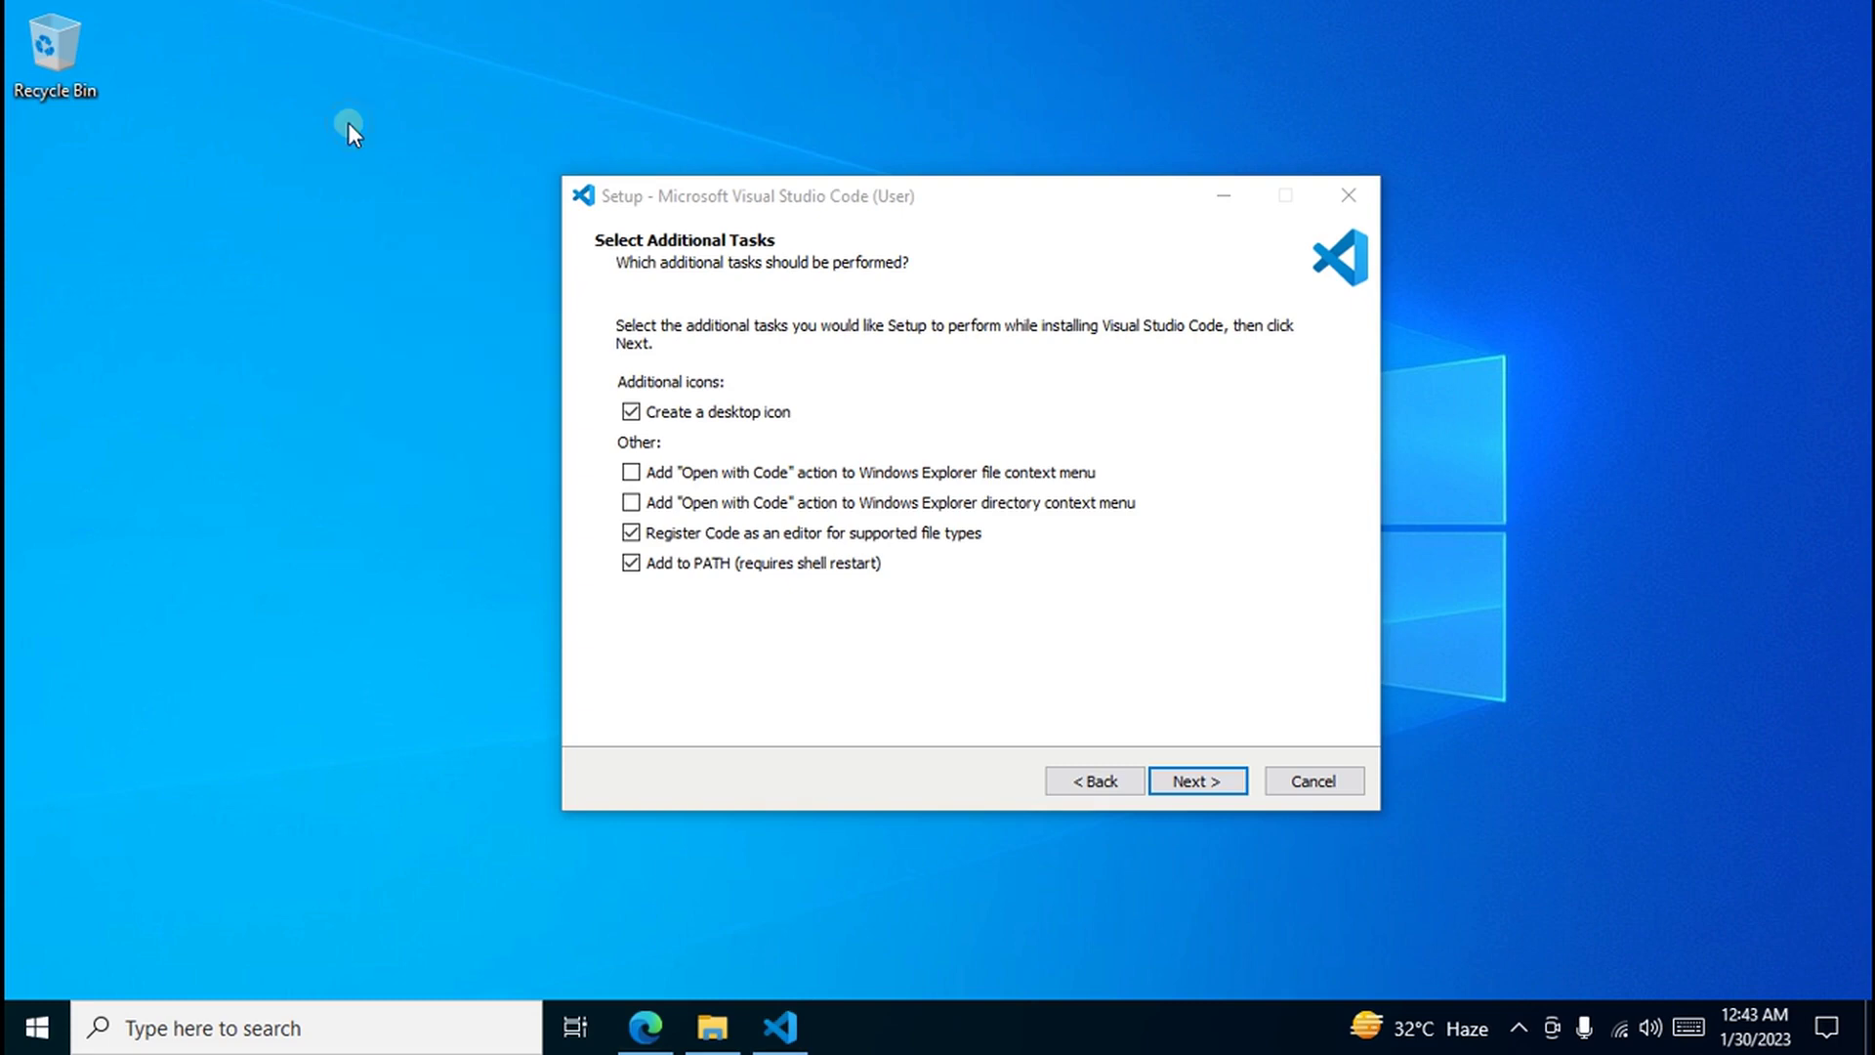
left_click(632, 474)
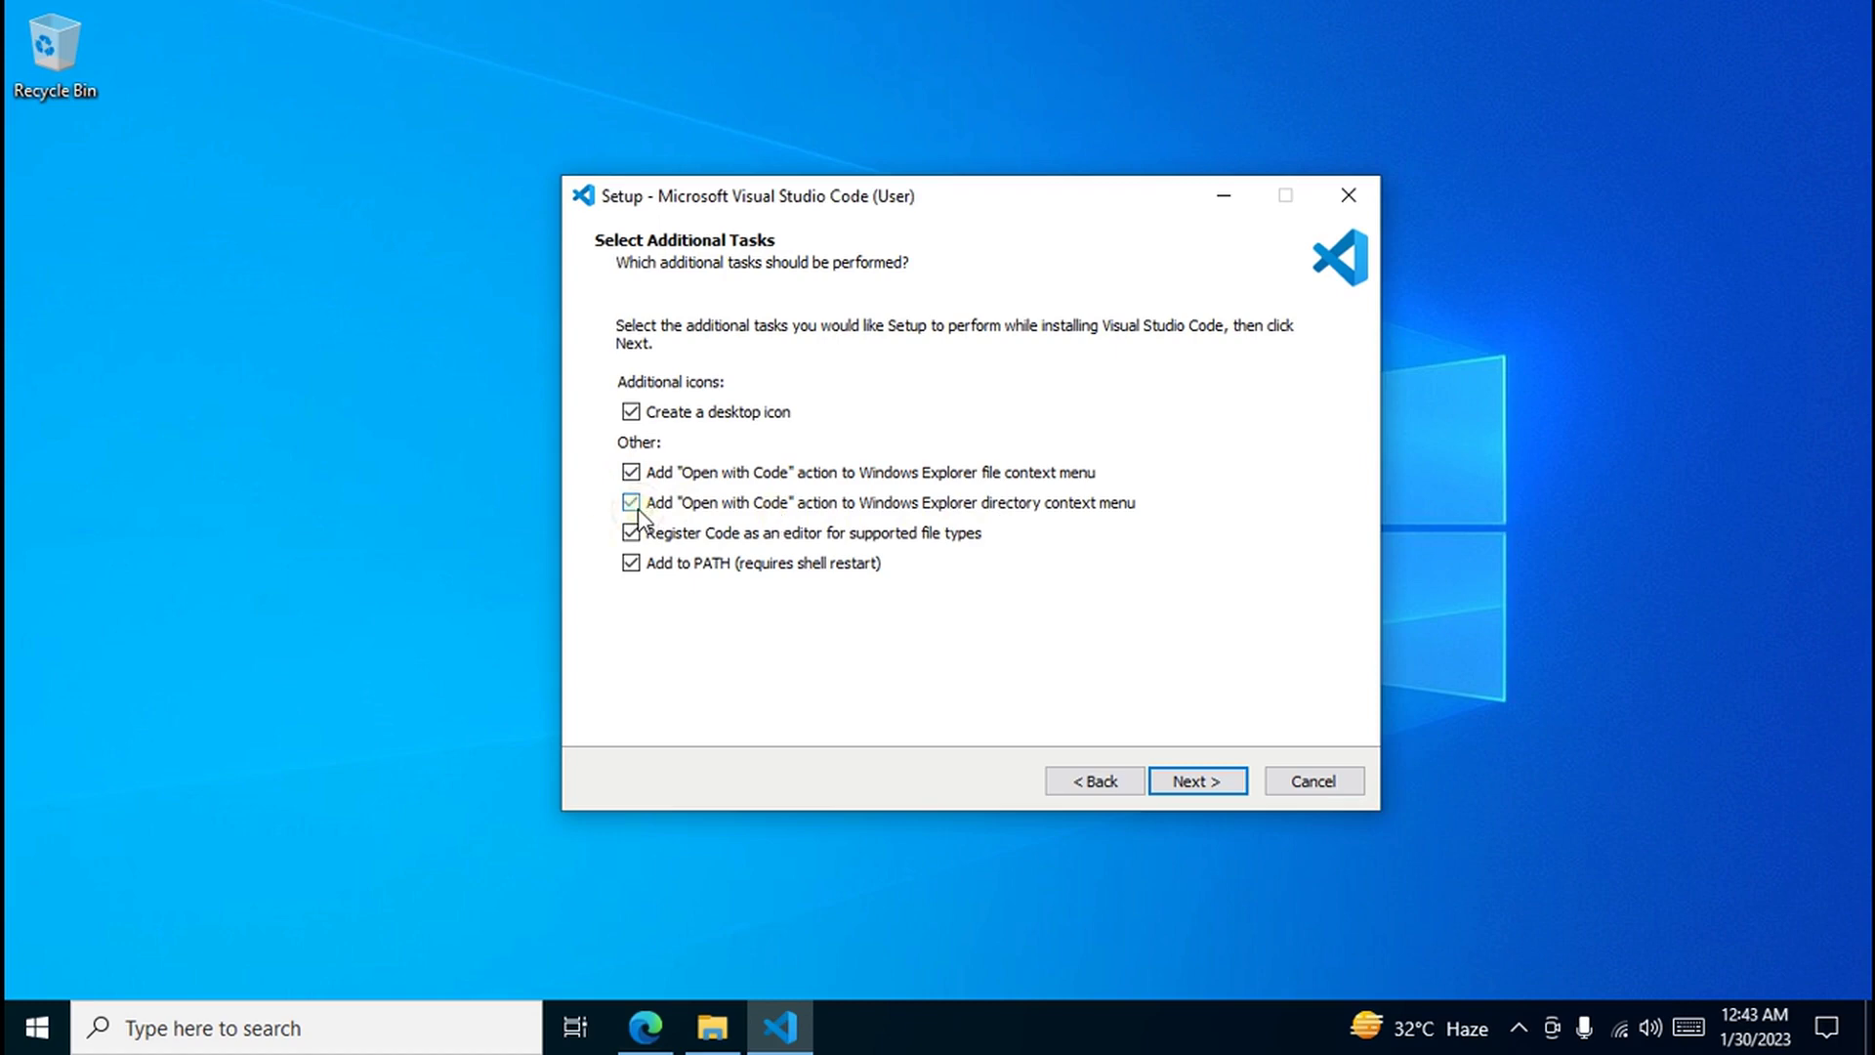
left_click(1199, 782)
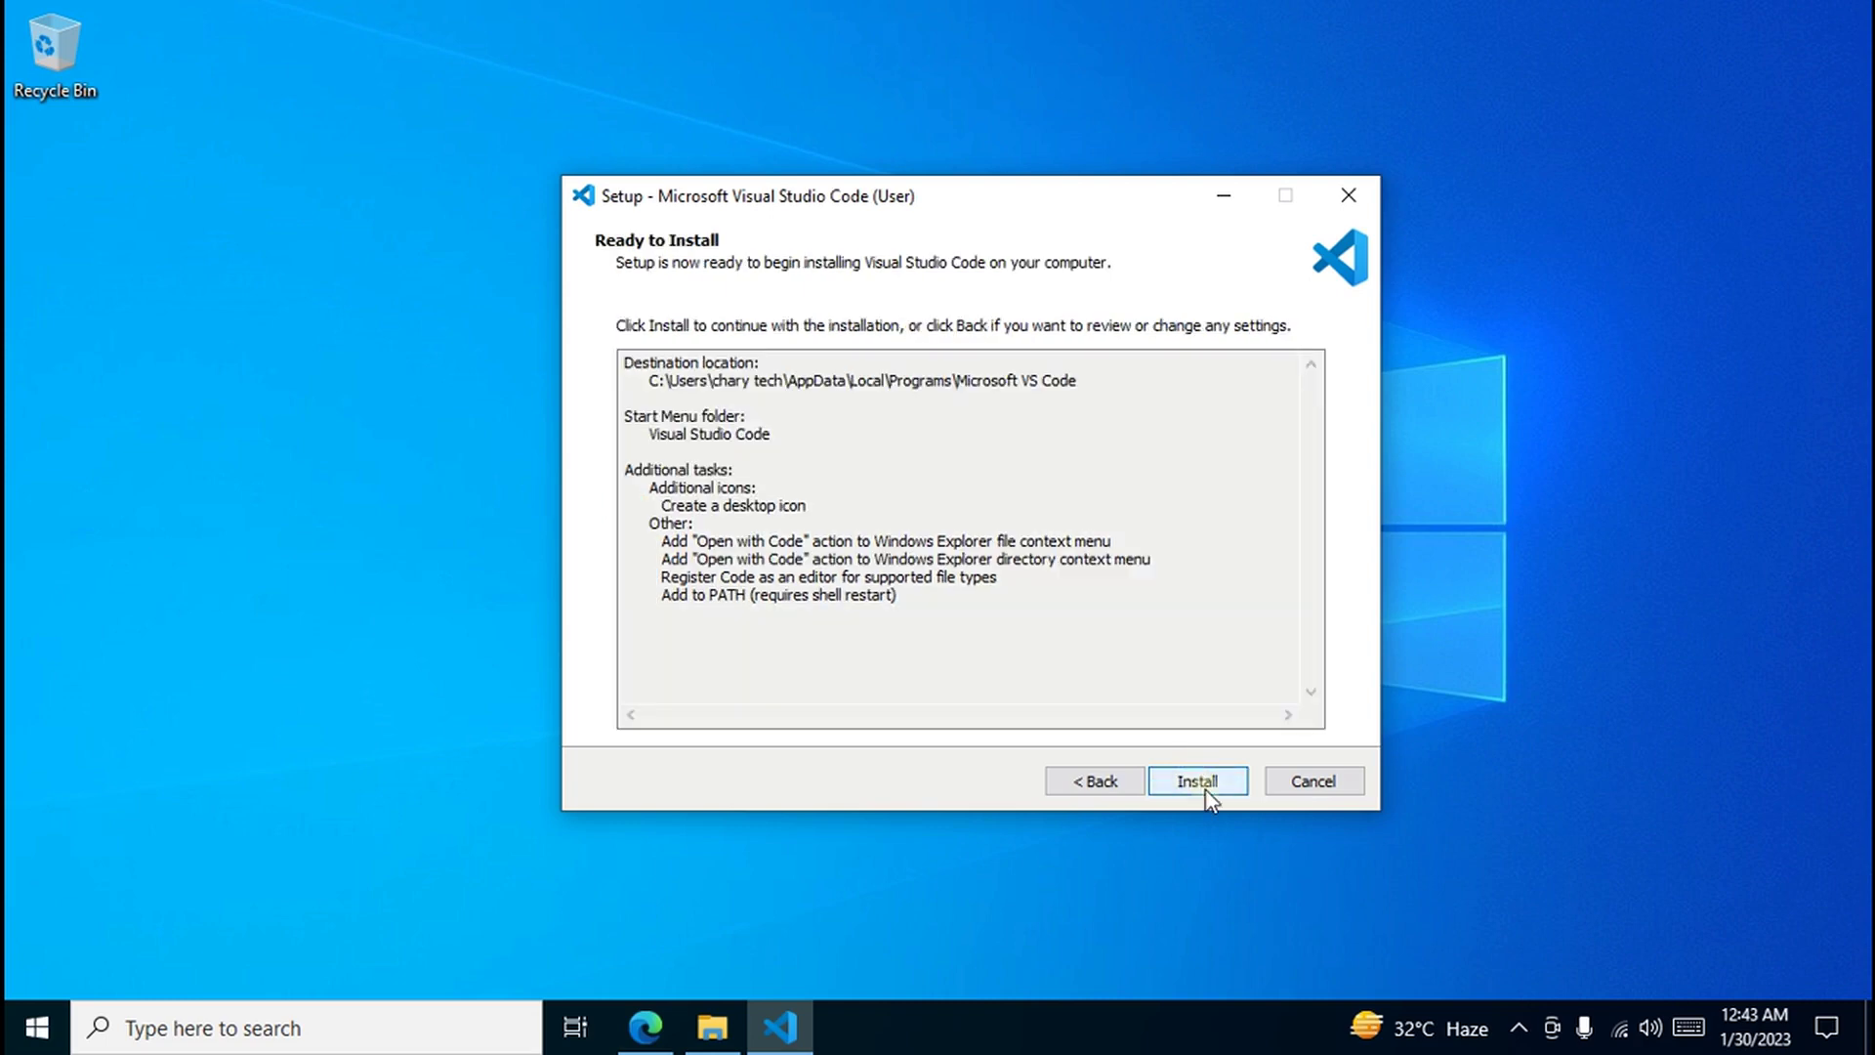
Step: Install Visual Studio Code with the chosen settings and finish the setup wizard
left_click(1203, 782)
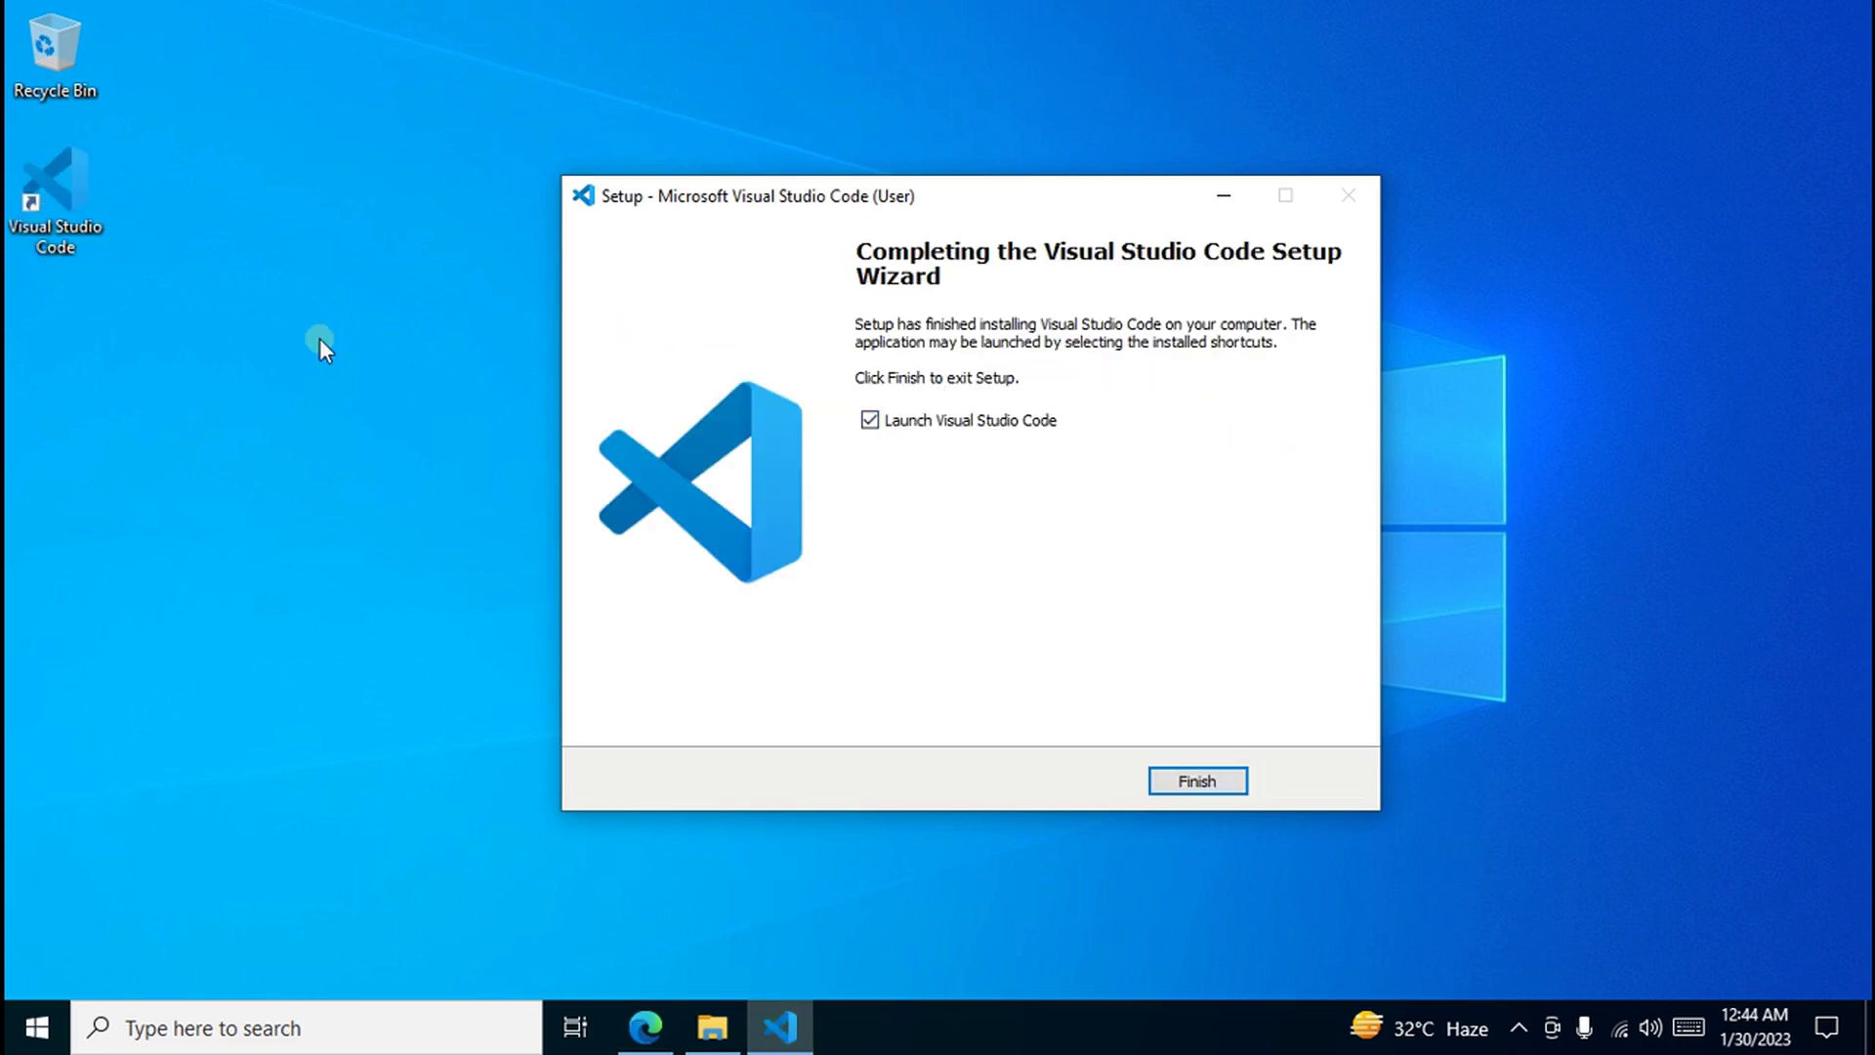
double_click(68, 239)
left_click(1211, 783)
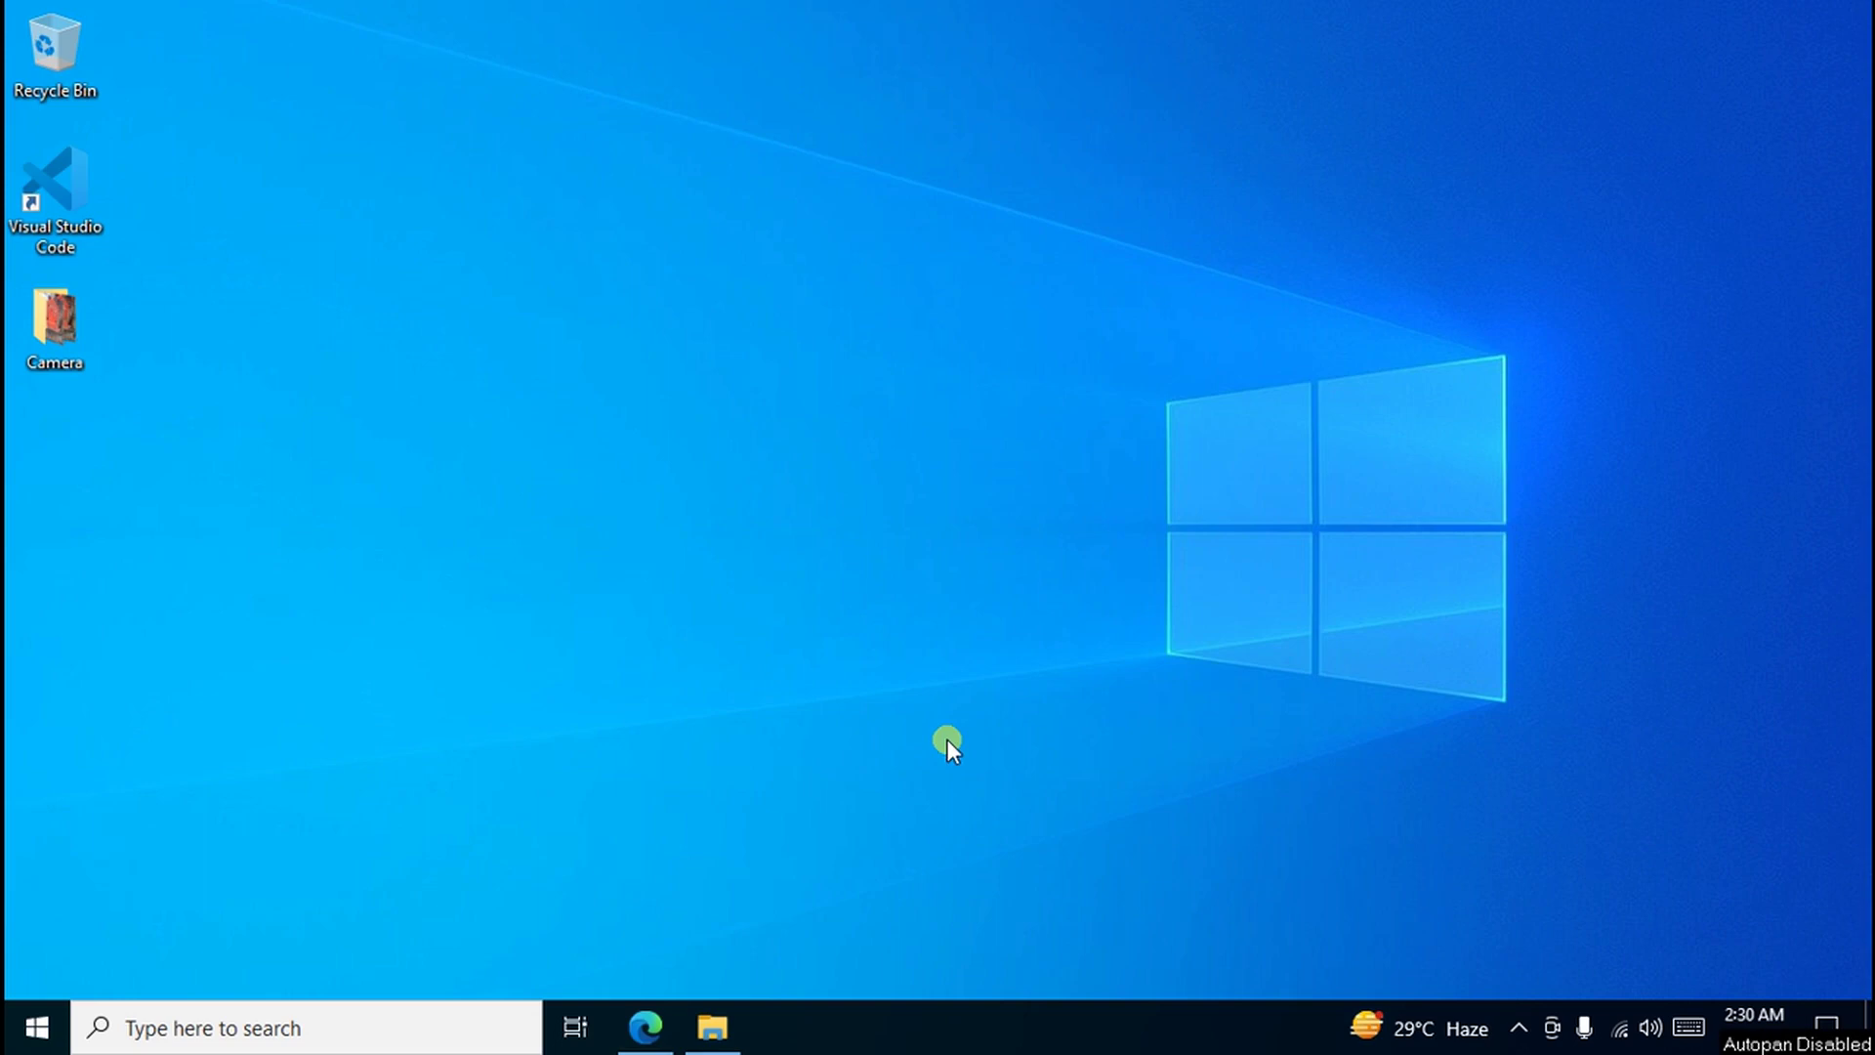
left_click(646, 1043)
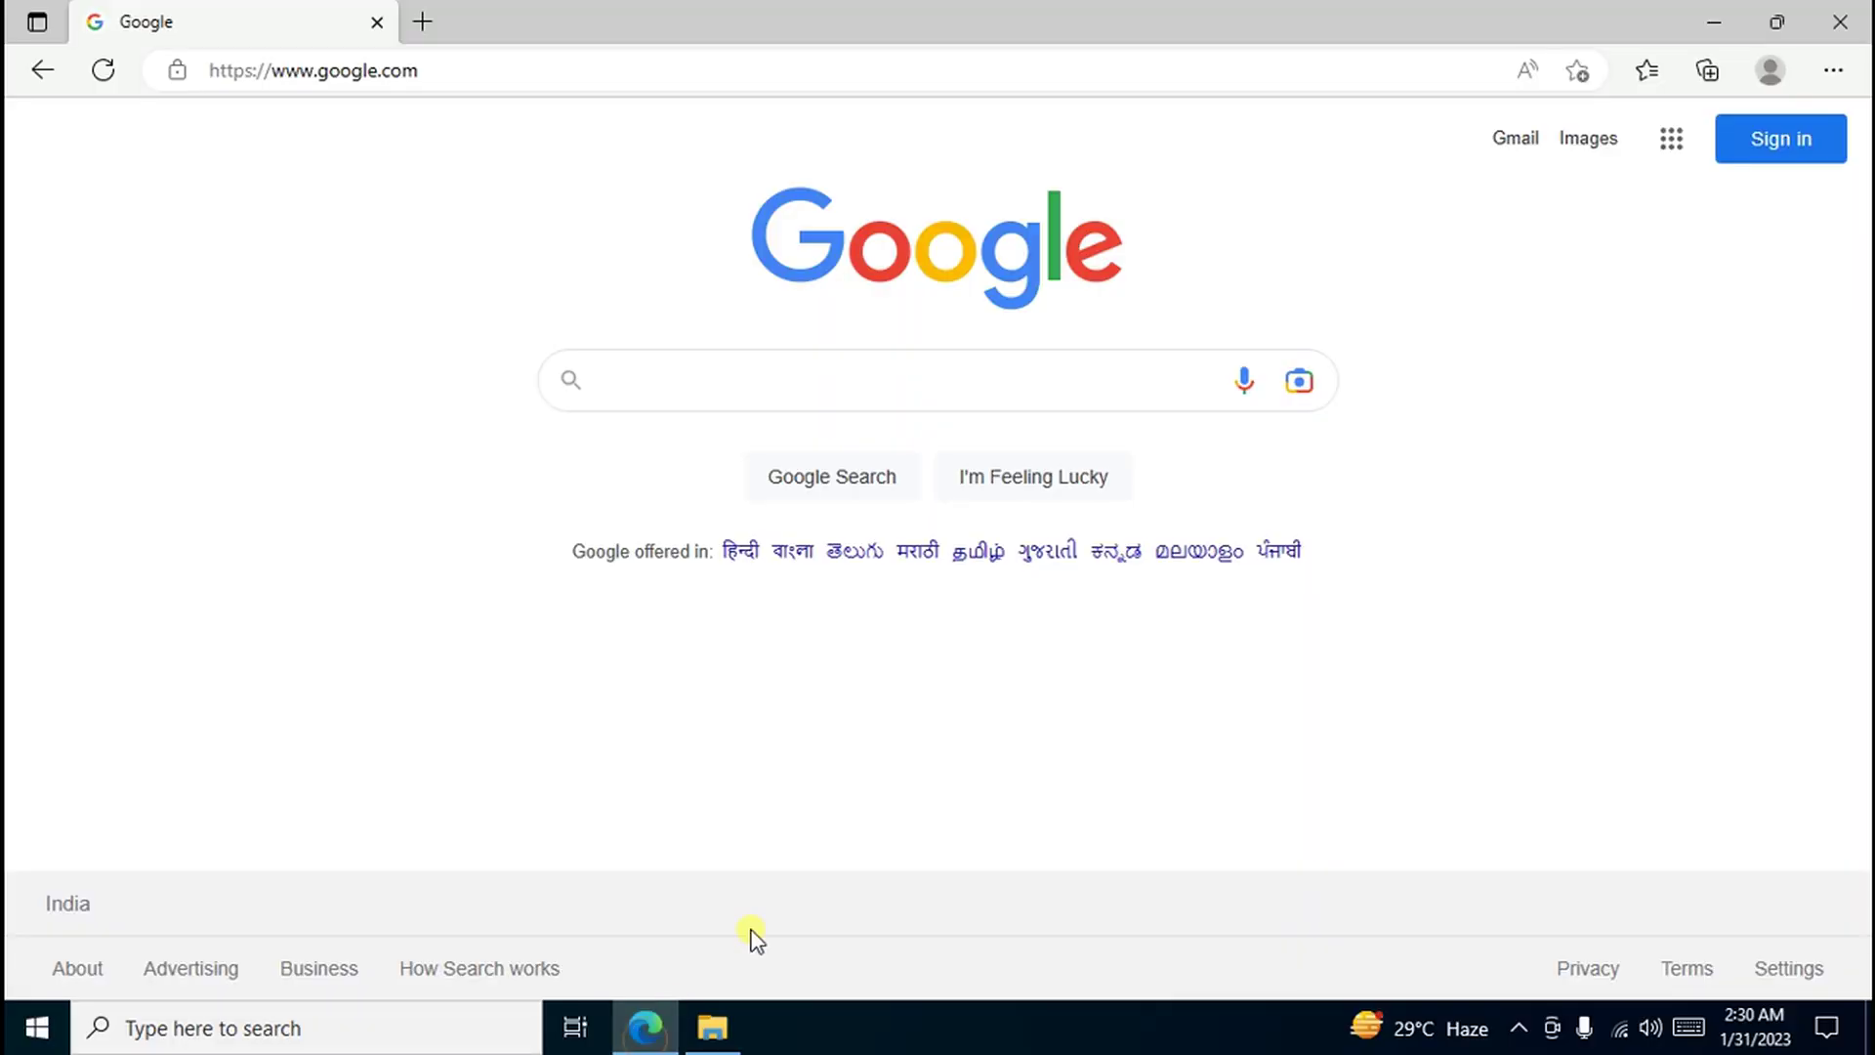
left_click(606, 68)
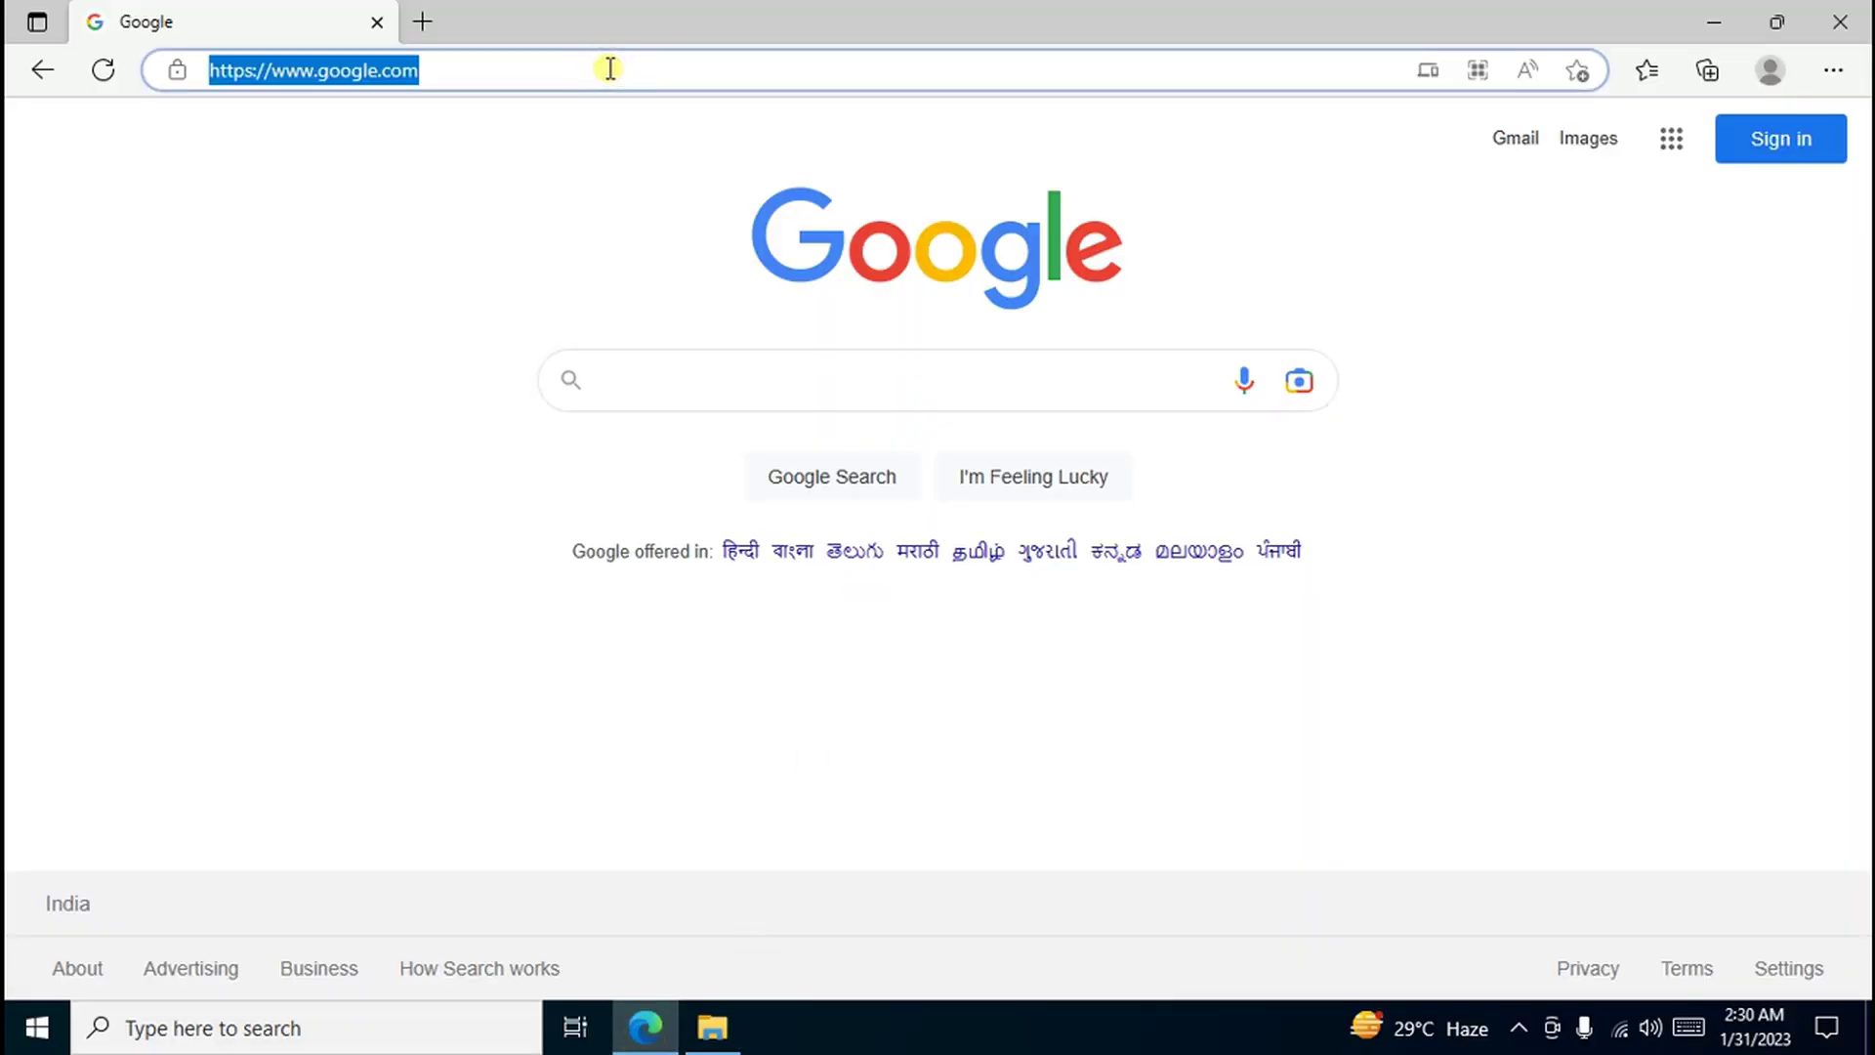
type("https://nuwen.net/mingw.html")
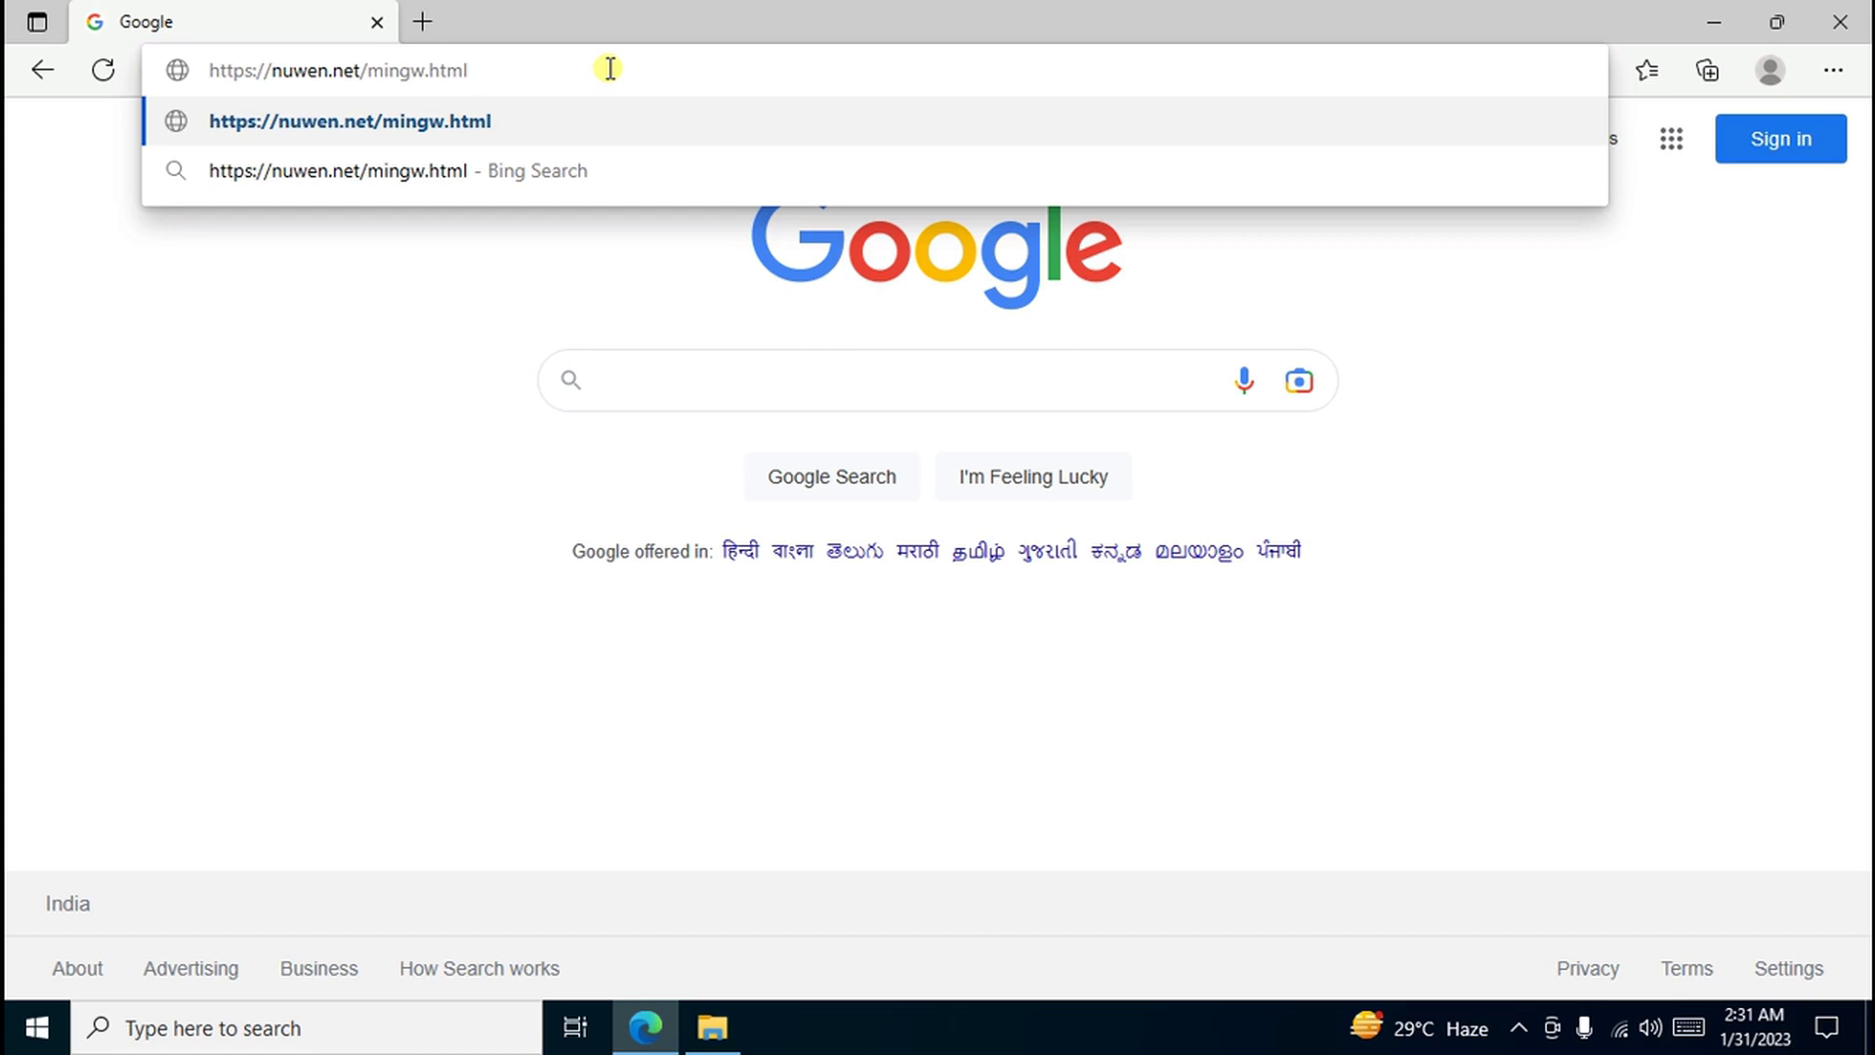
key("Return")
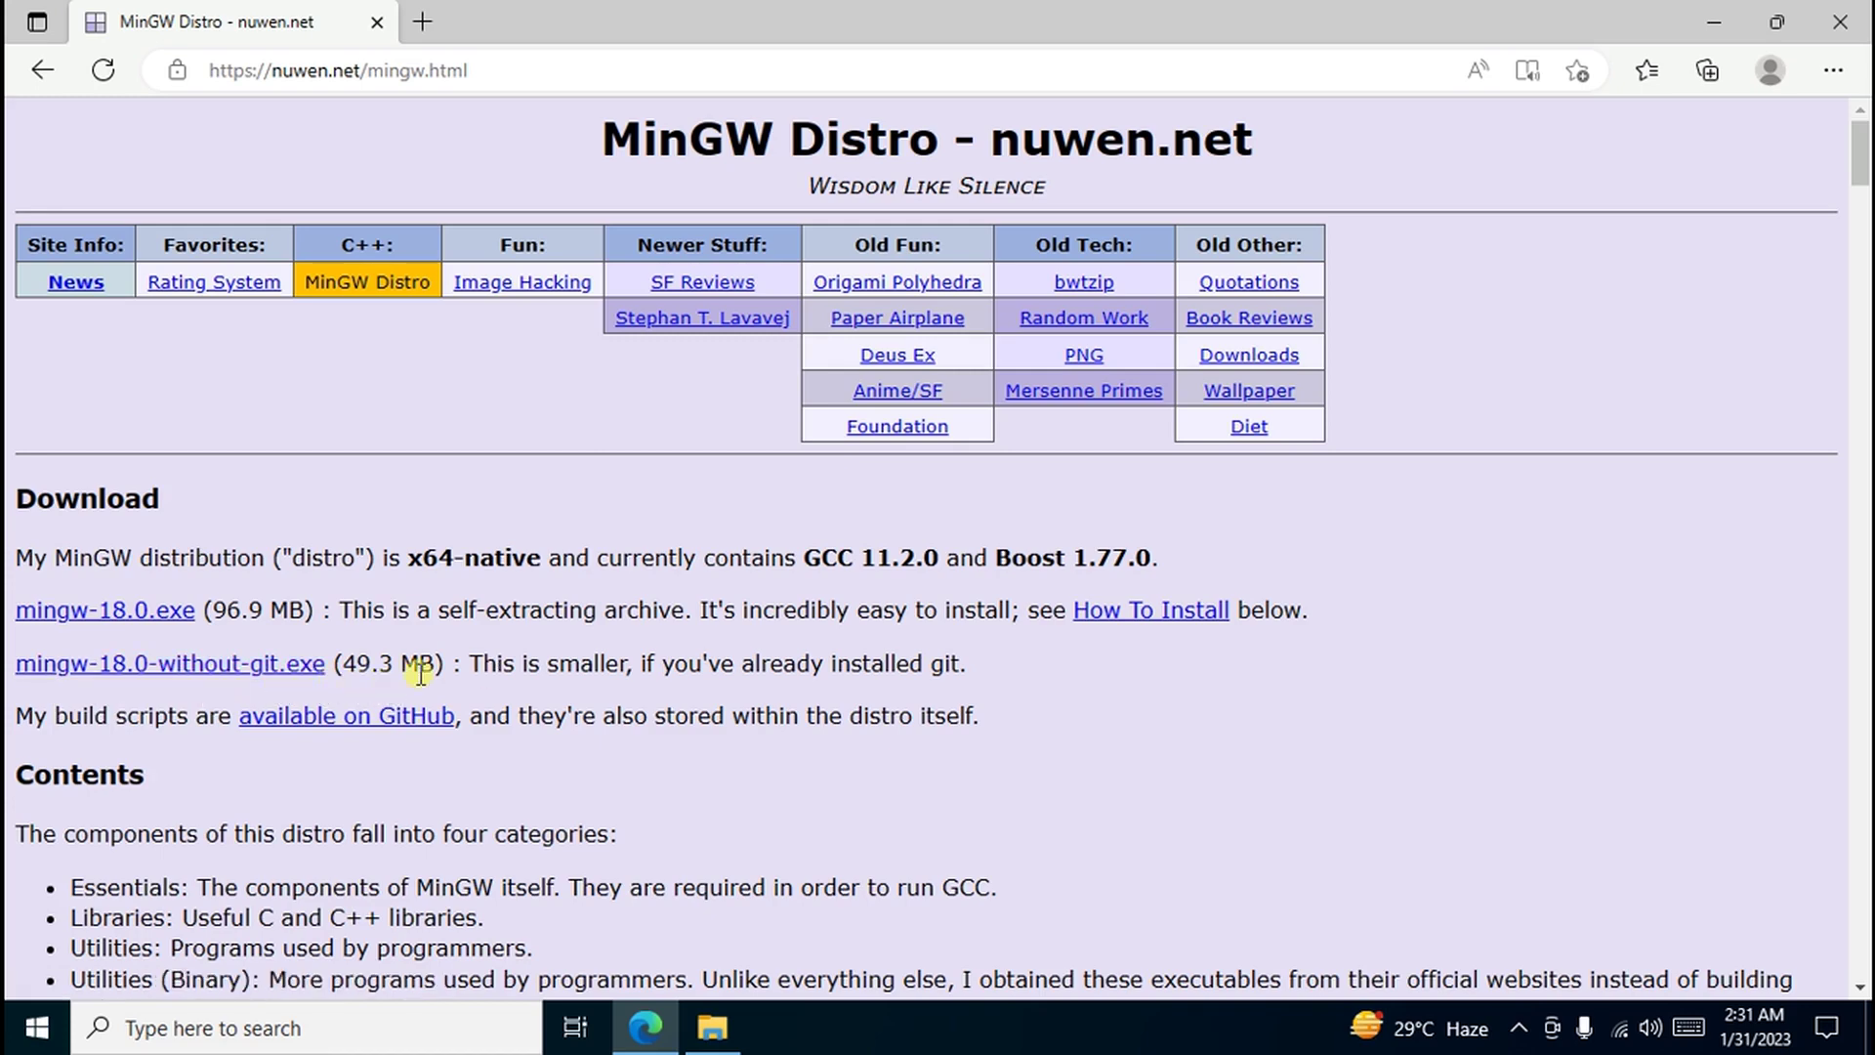
left_click(166, 674)
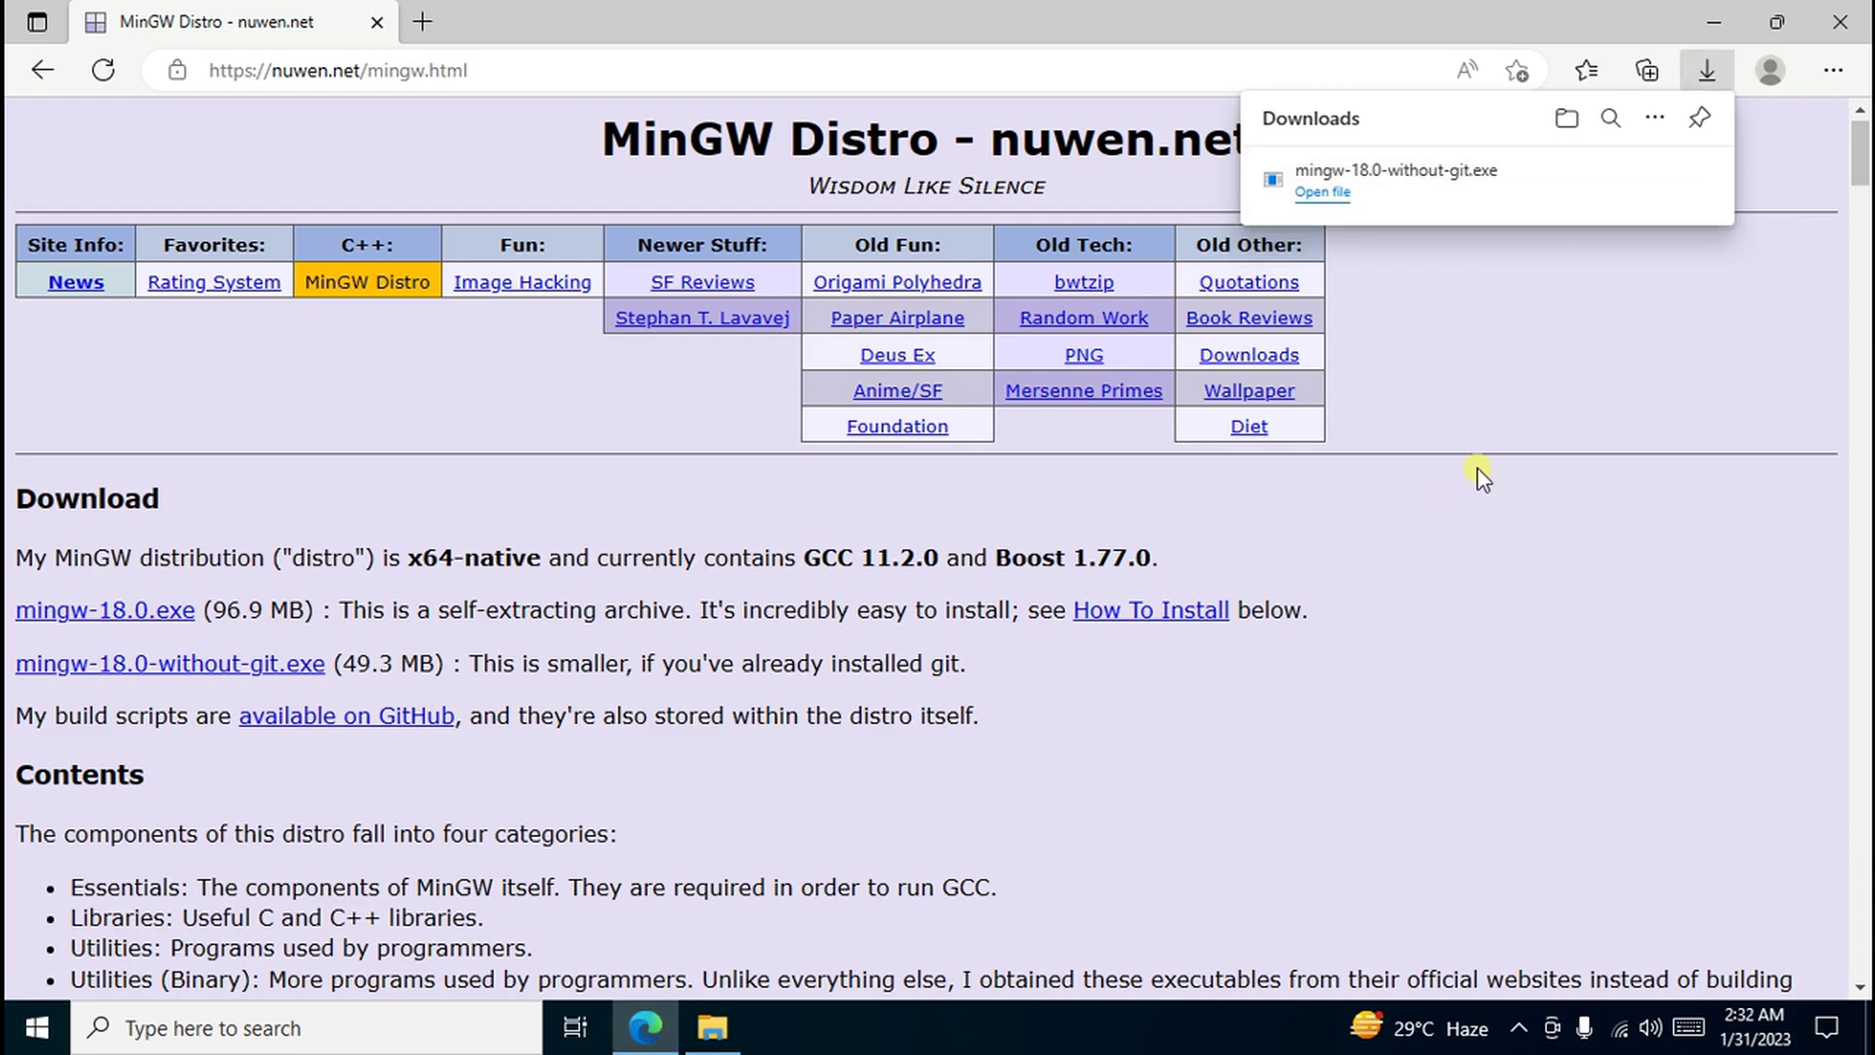
Step: Switch to File Explorer and run the mingw-18.0-without-git self-extracting archive from Downloads, leaving only its window on the desktop
left_click(1713, 21)
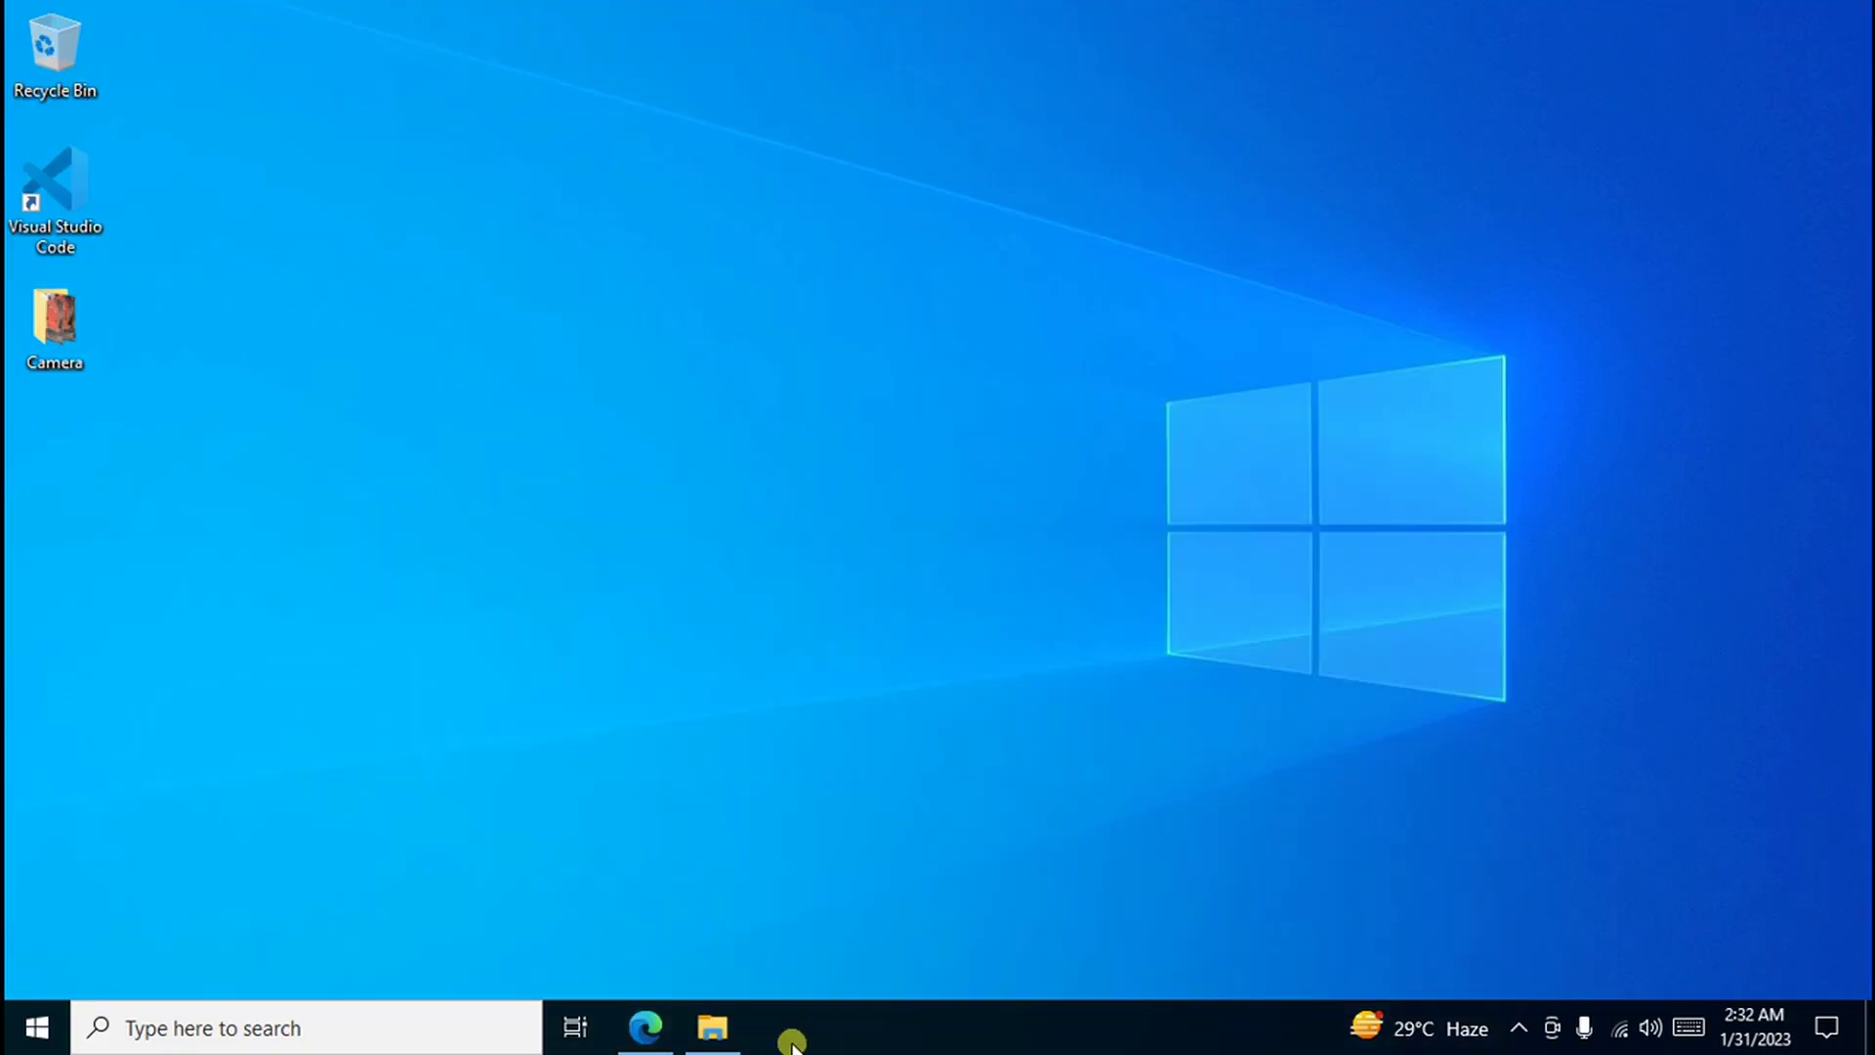
left_click(715, 1041)
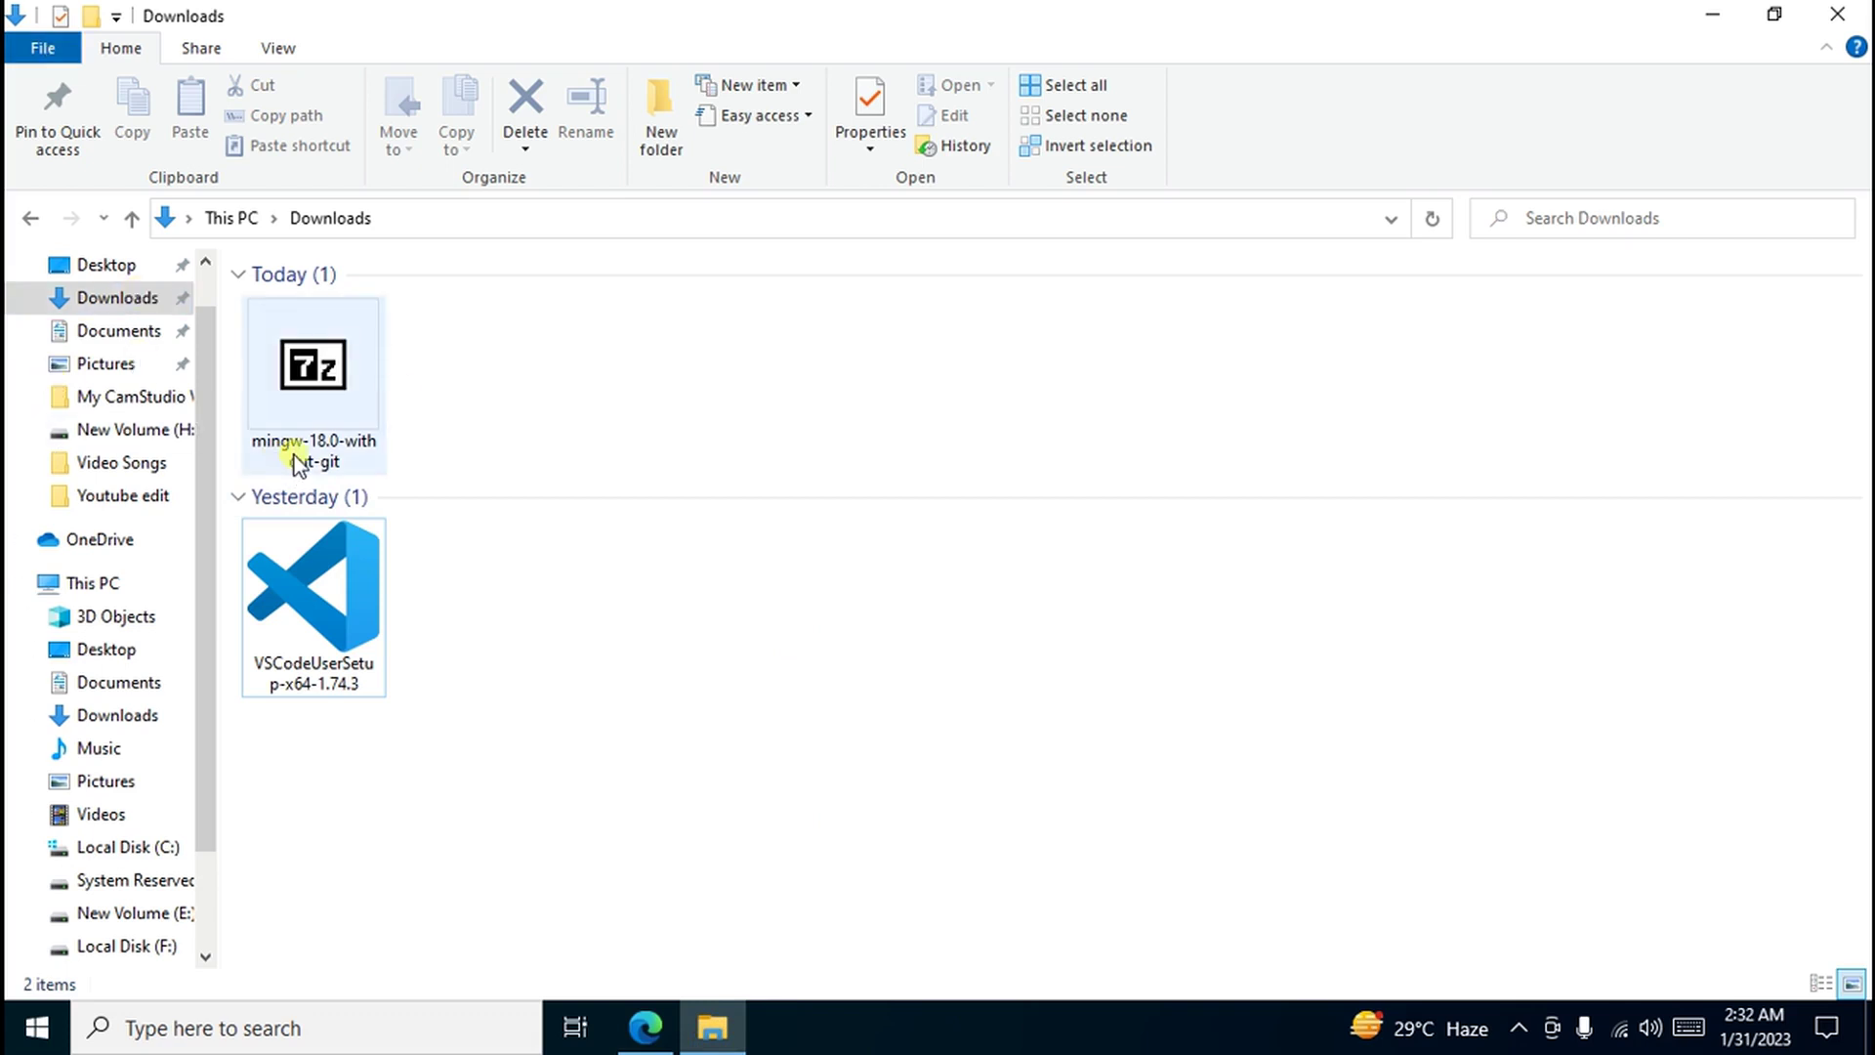
mouse_move(328, 455)
mouse_move(350, 373)
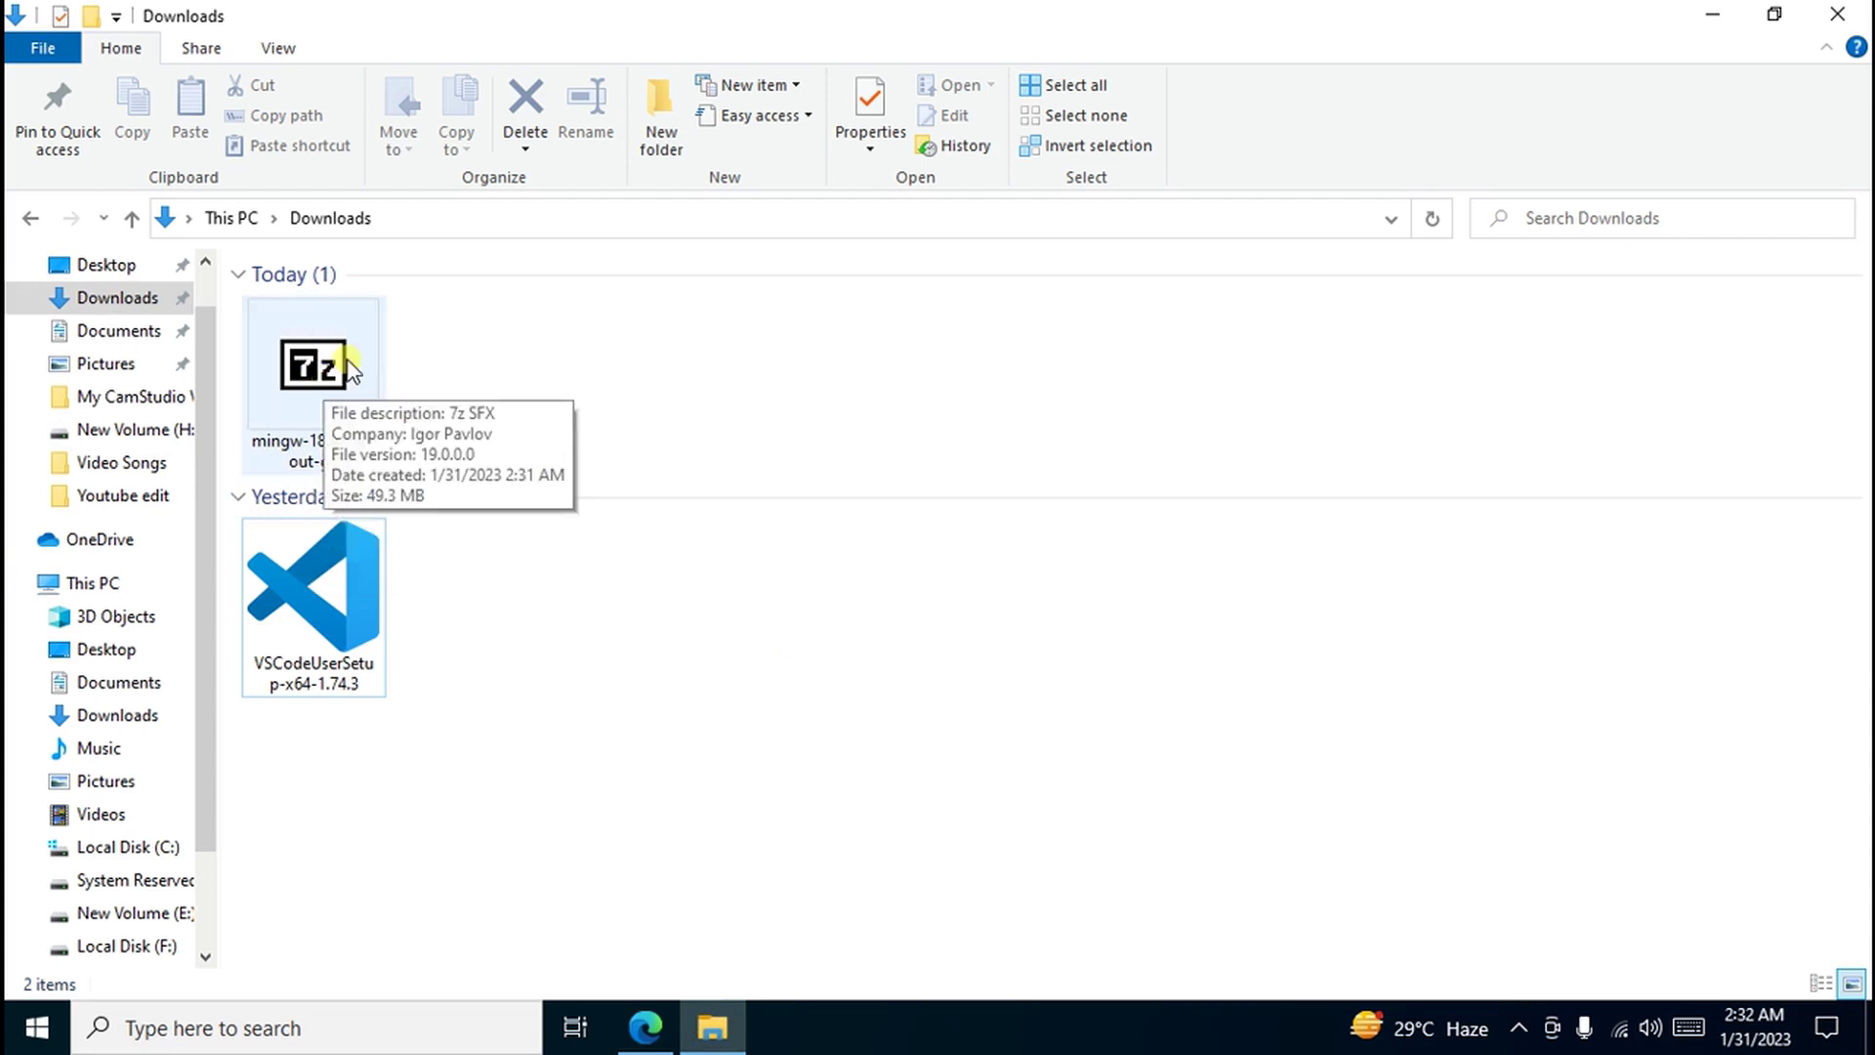
double_click(350, 373)
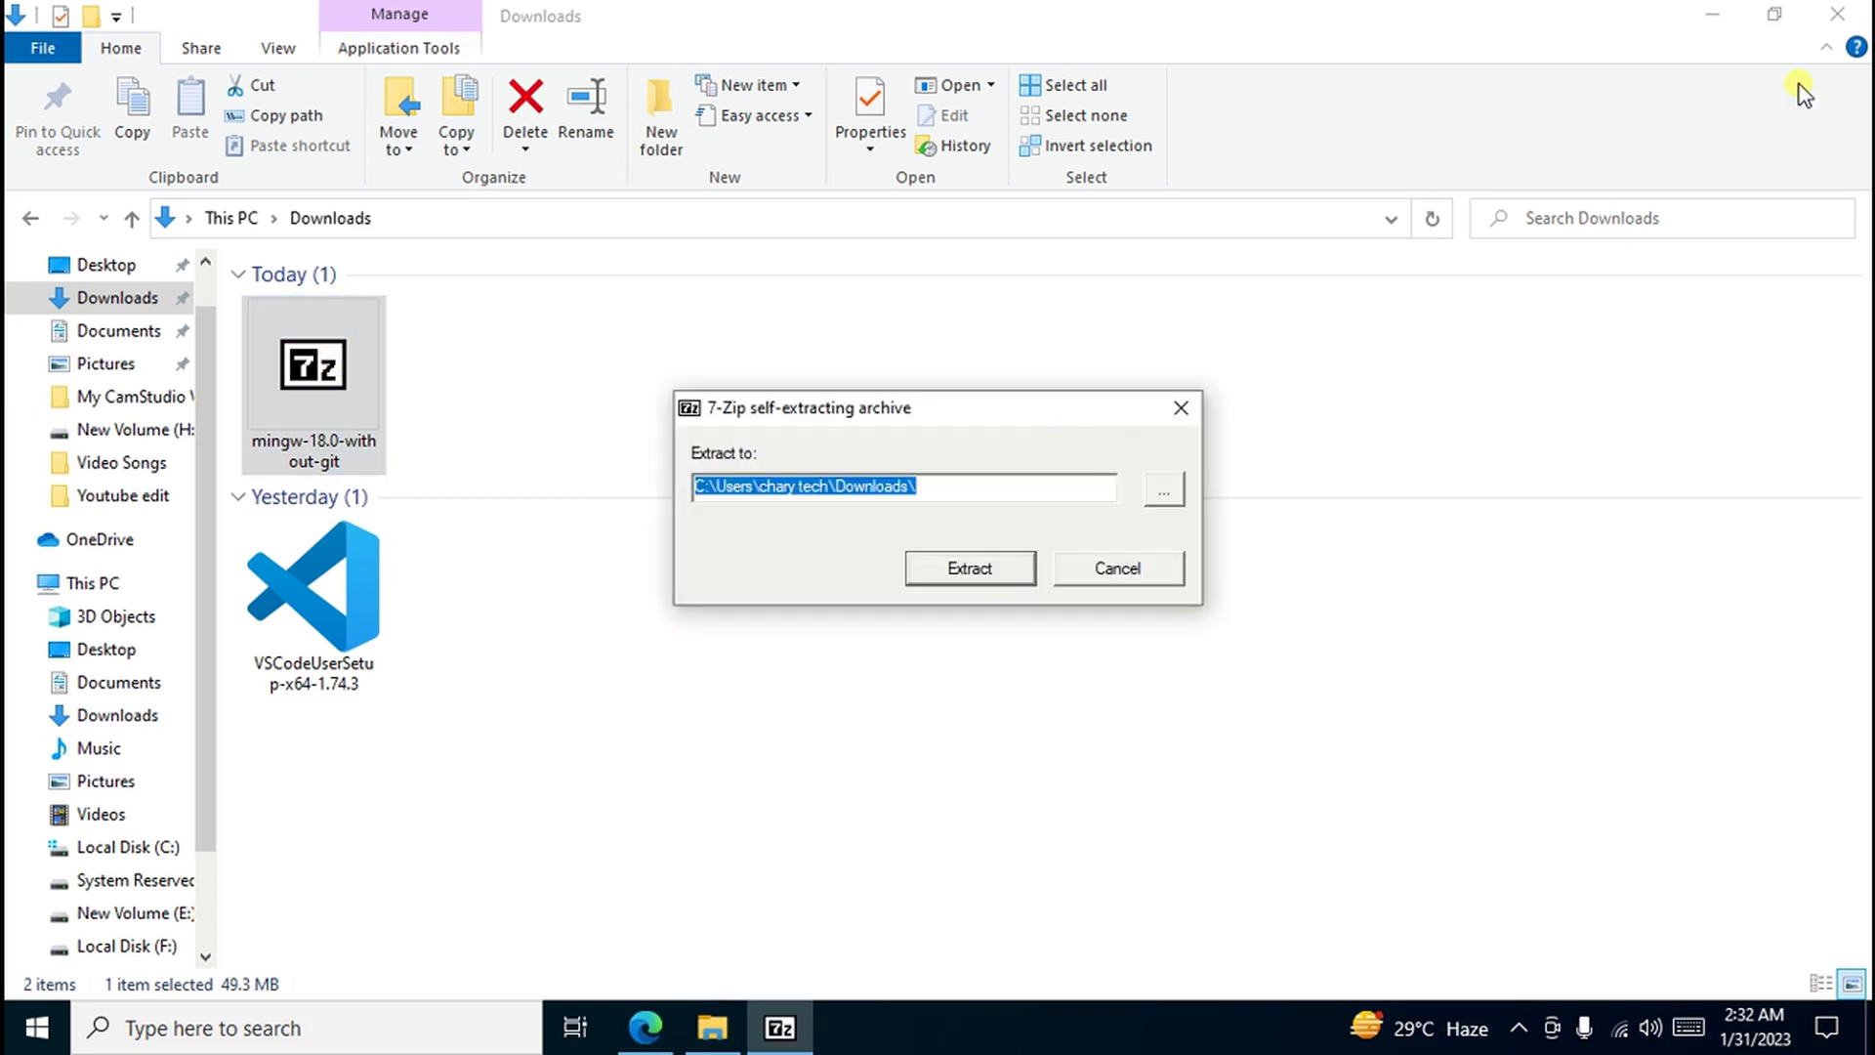
left_click(1713, 20)
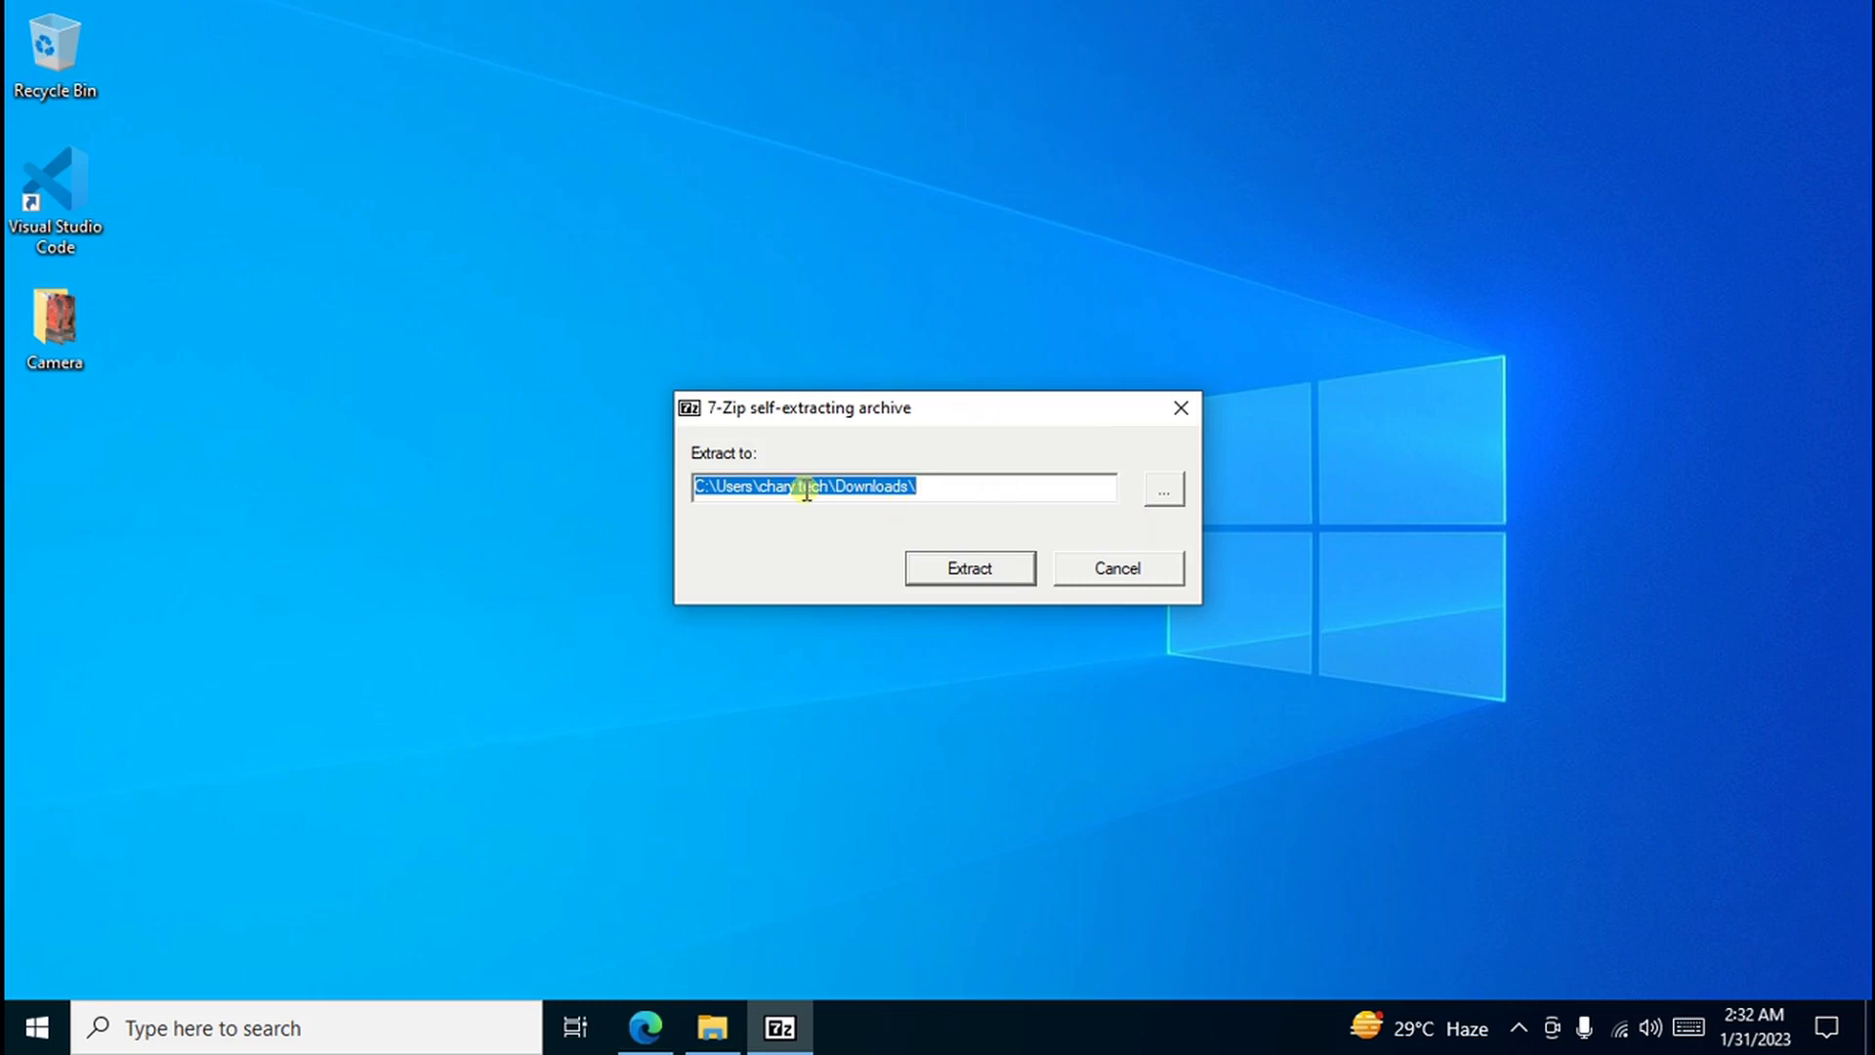
Step: Set the extraction destination to the root of Local Disk (C:) and extract the MinGW archive there
left_click(1172, 500)
scroll(939, 524, "down", 2)
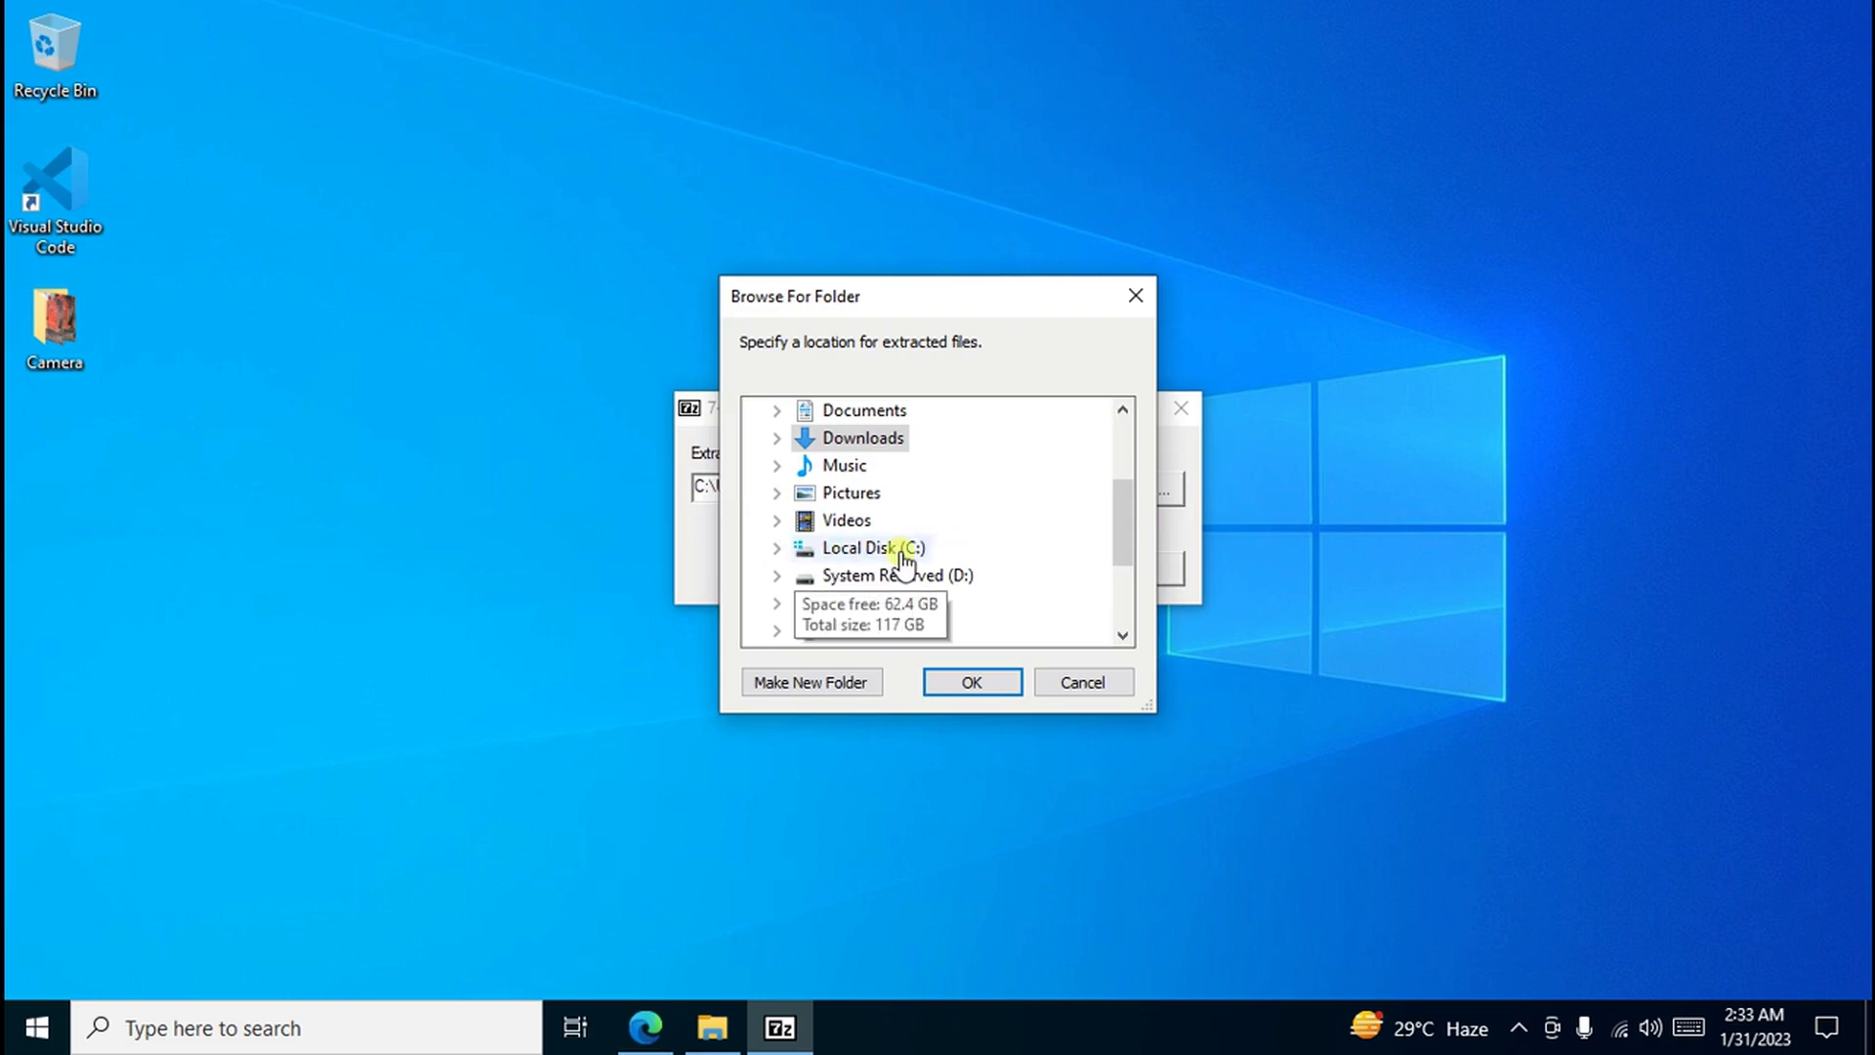
left_click(901, 548)
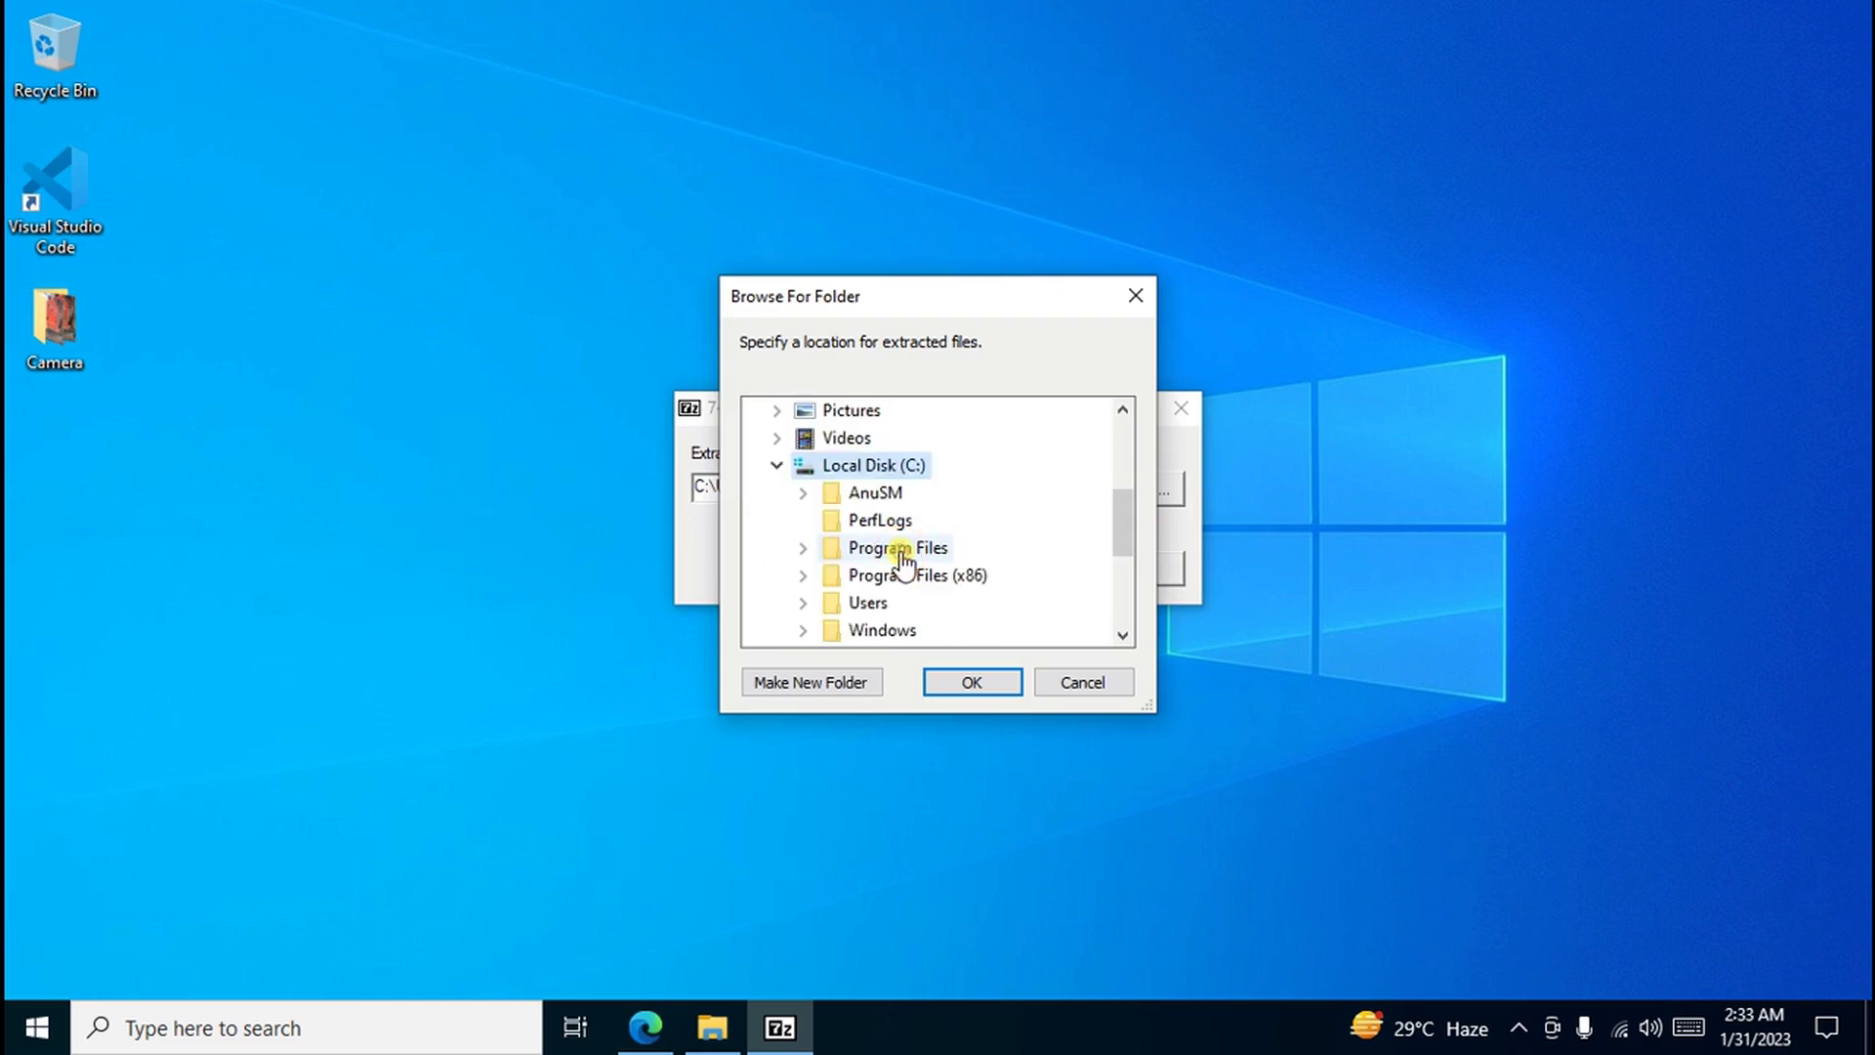
left_click(971, 681)
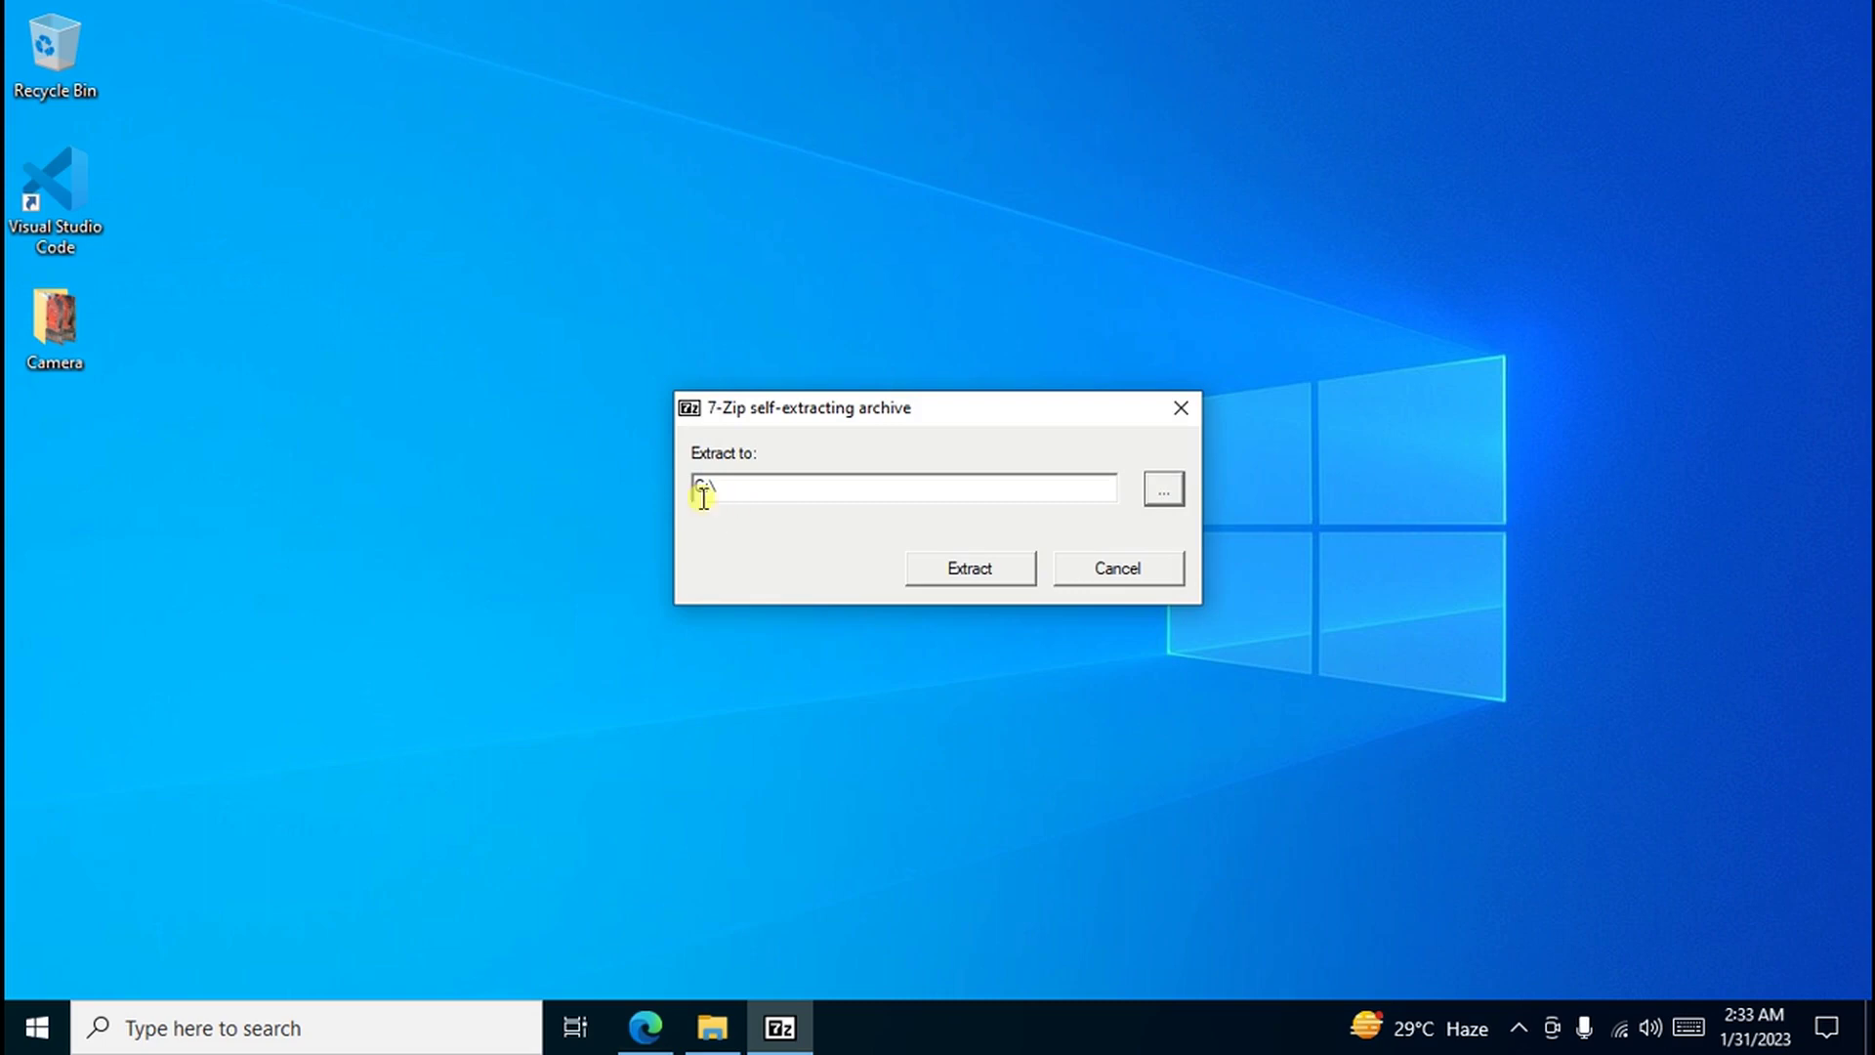
left_click(972, 571)
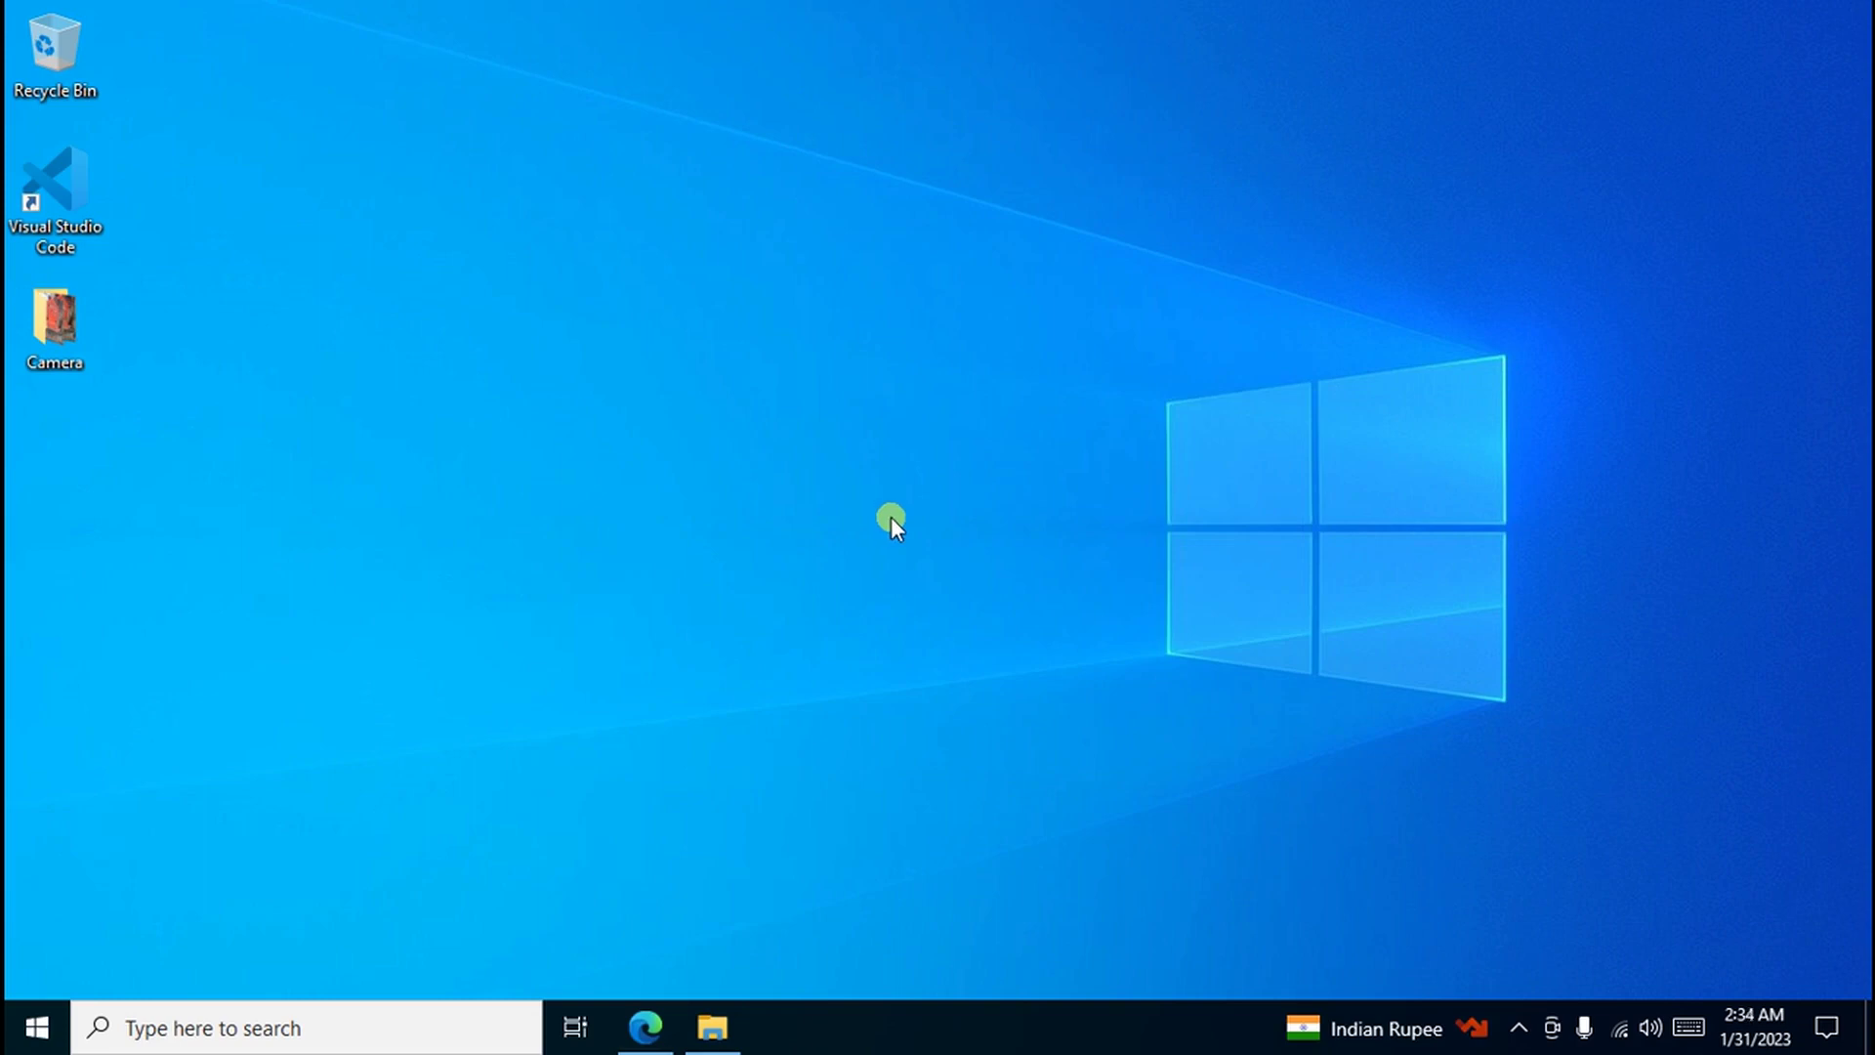
Step: Switch to File Explorer, maximize its window and open the bin folder inside MinGW on Local Disk (C:)
left_click(713, 1027)
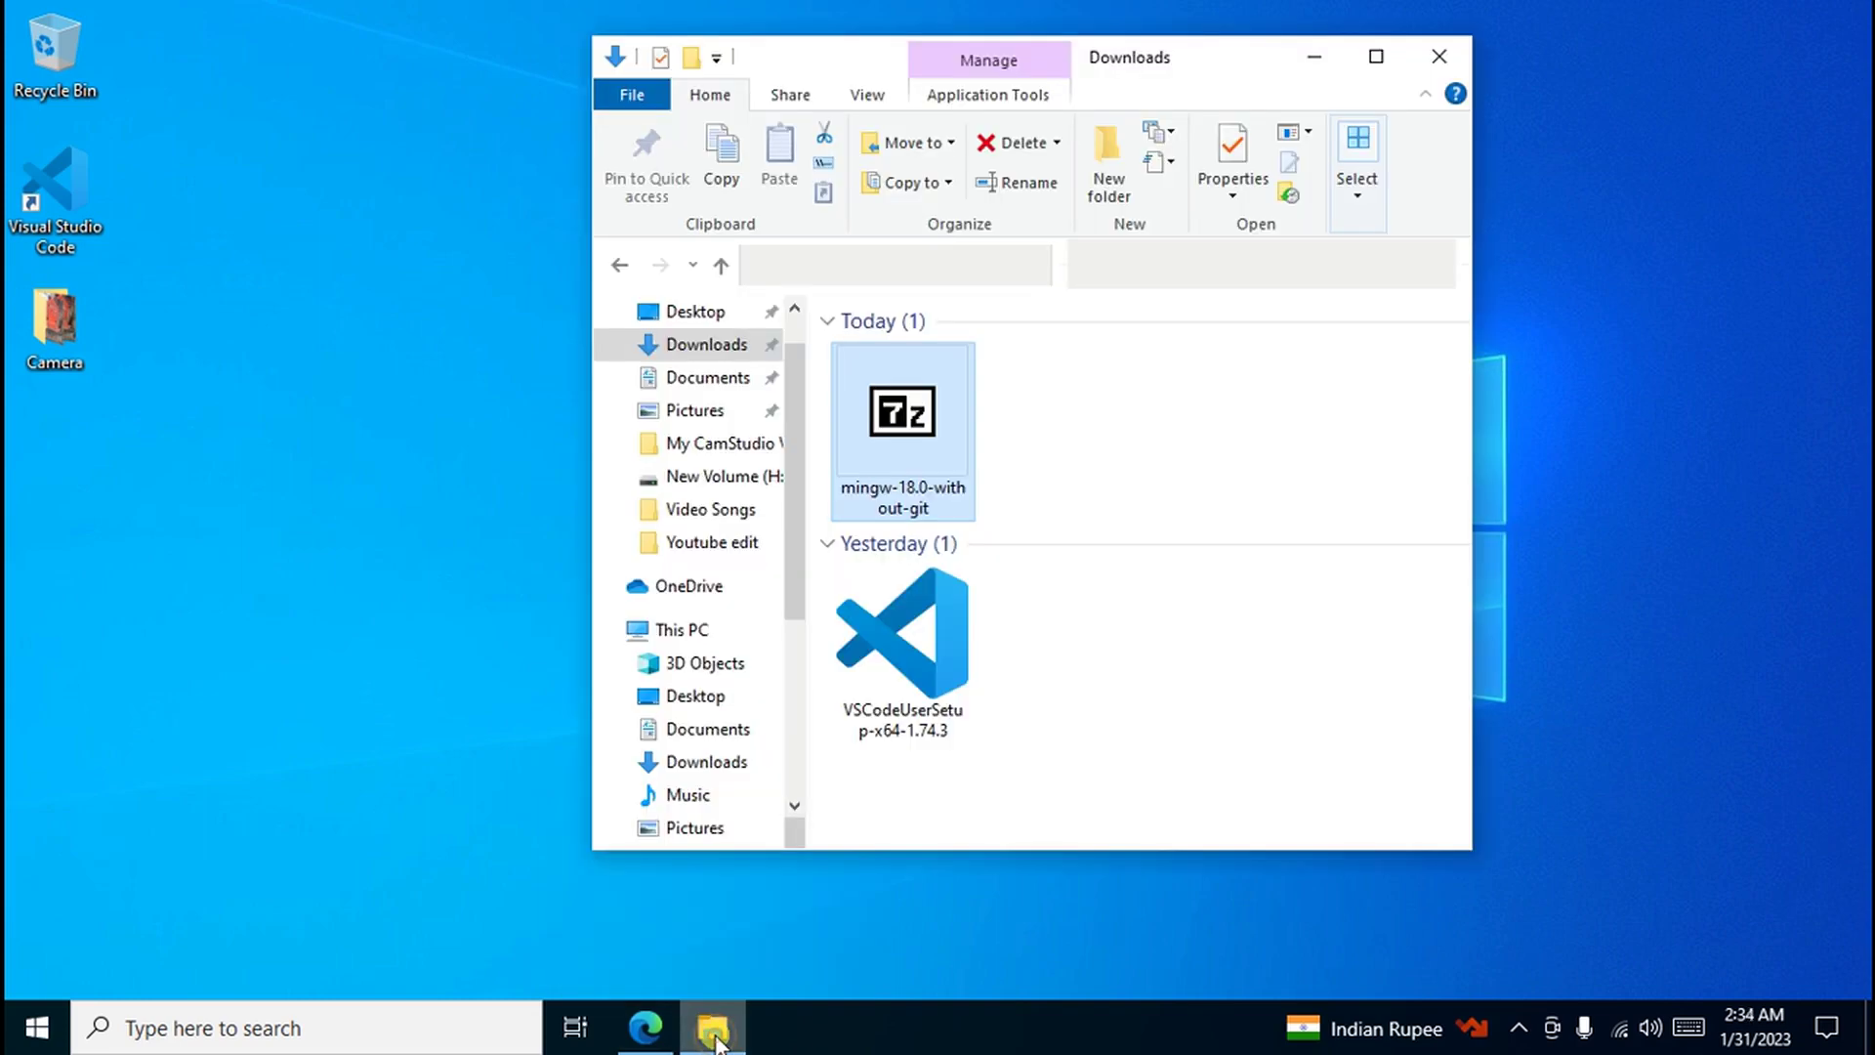
left_click(1376, 56)
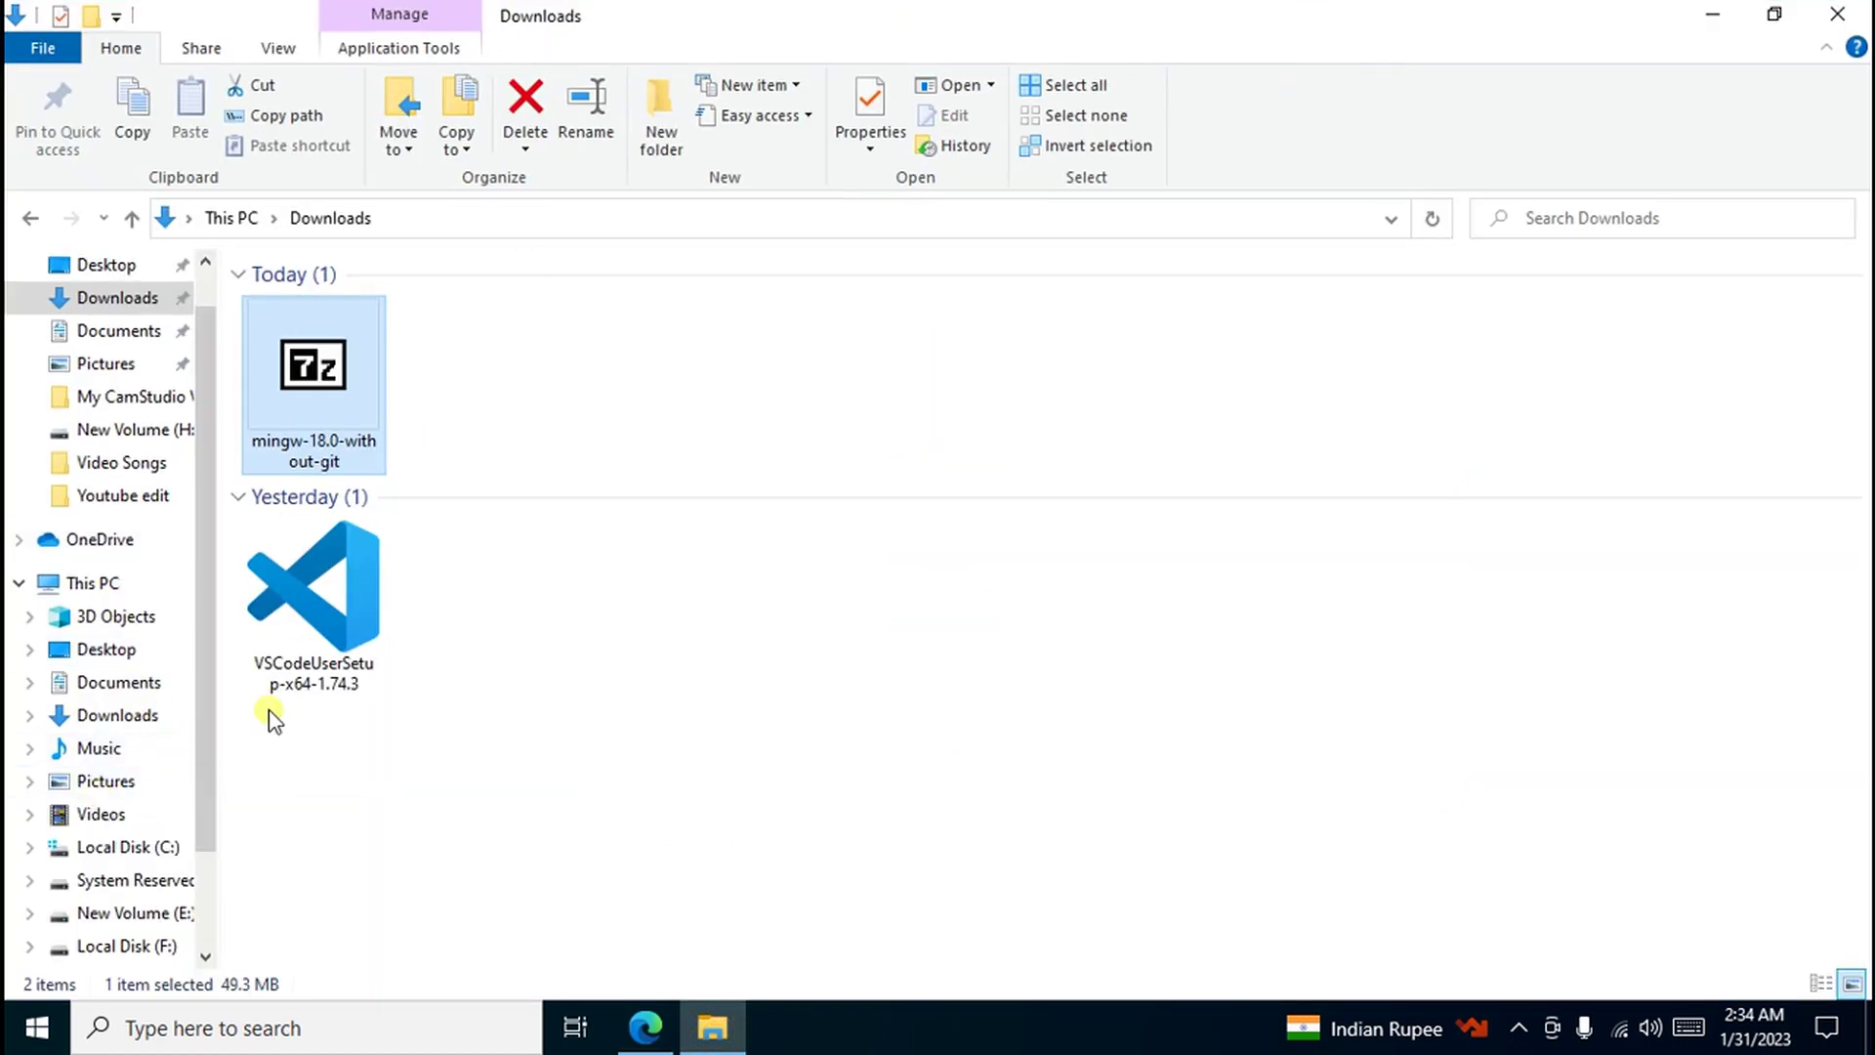
left_click(94, 586)
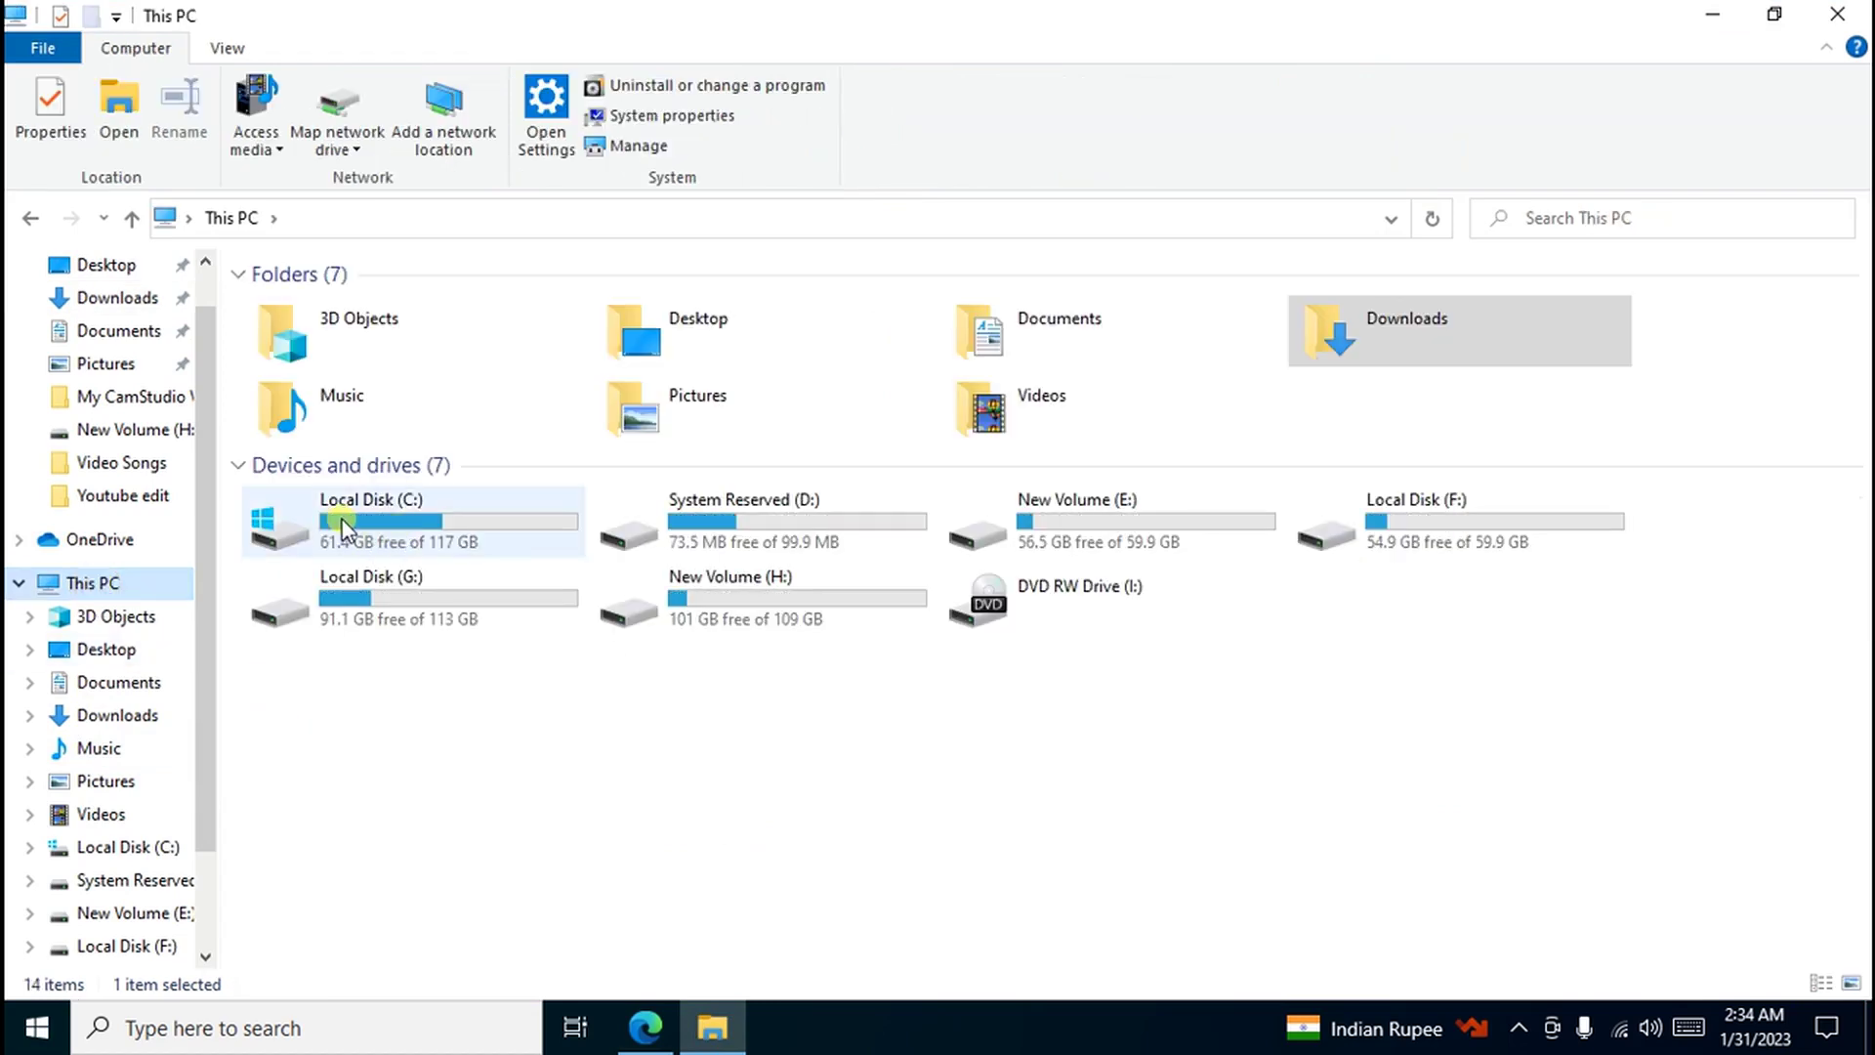
double_click(419, 522)
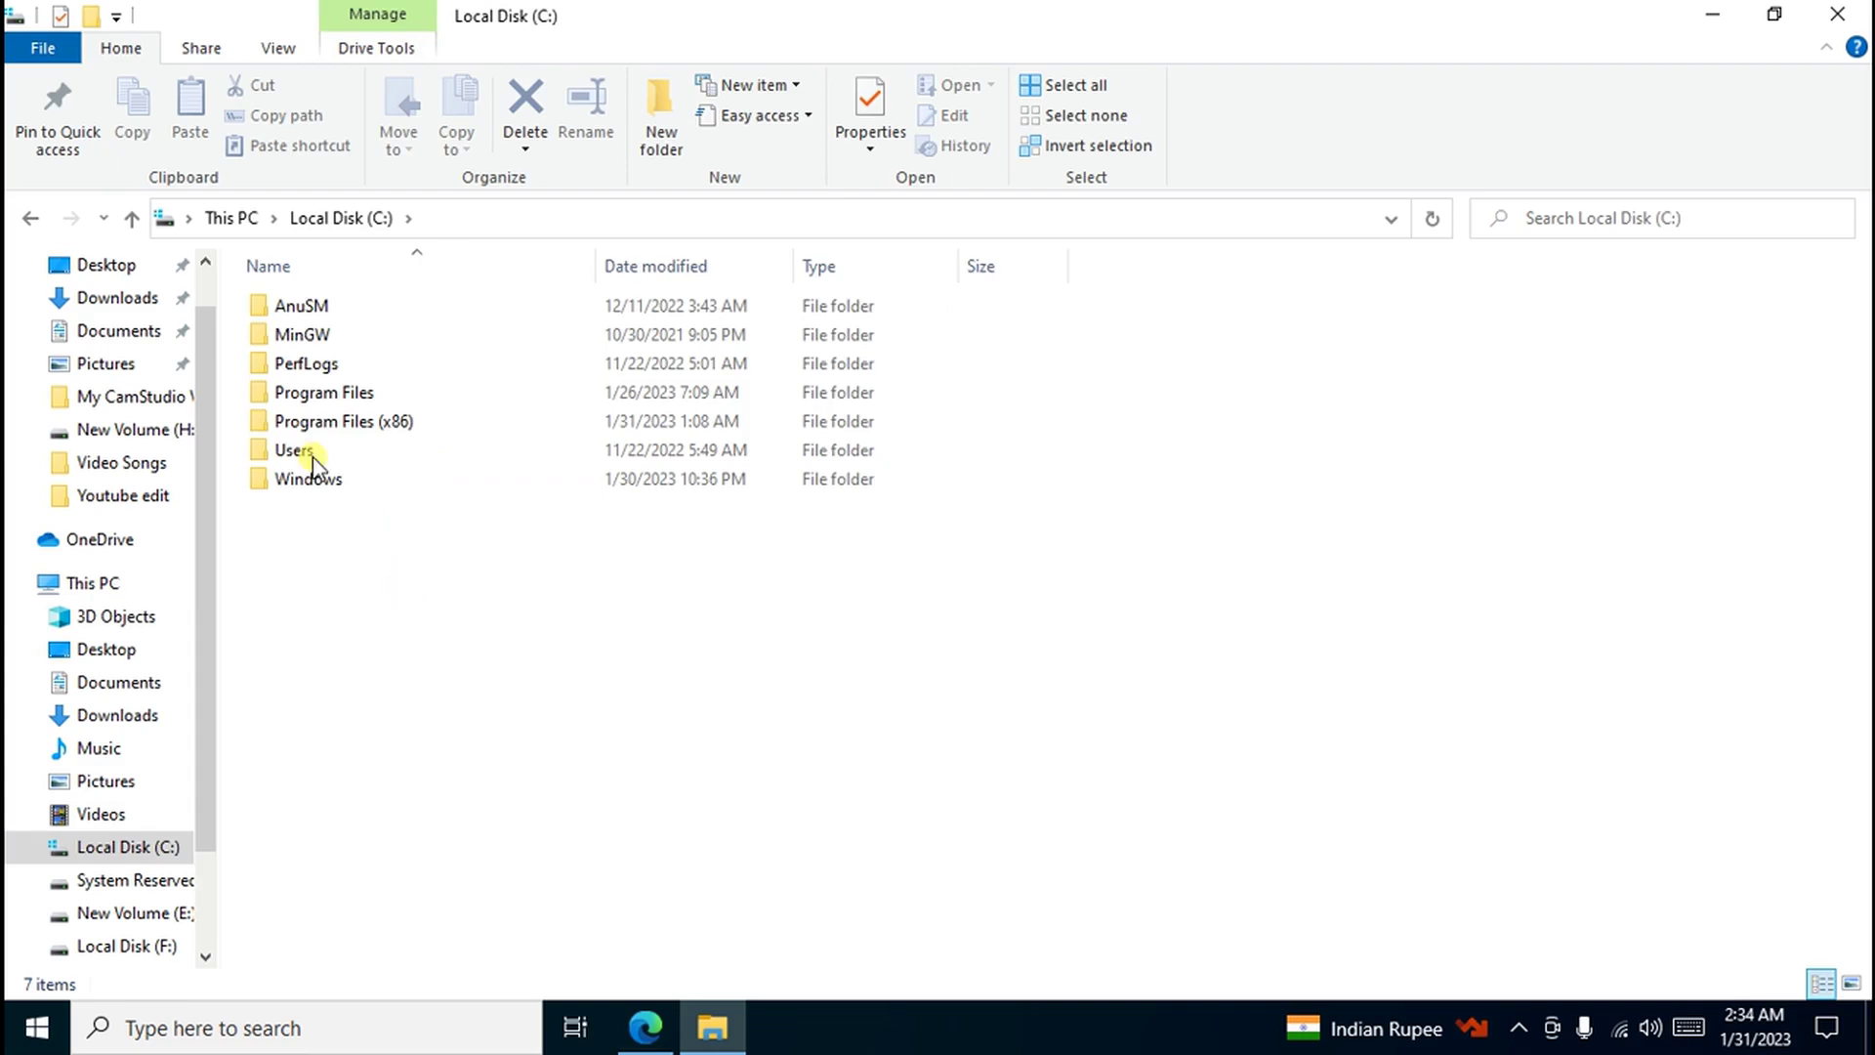
double_click(296, 340)
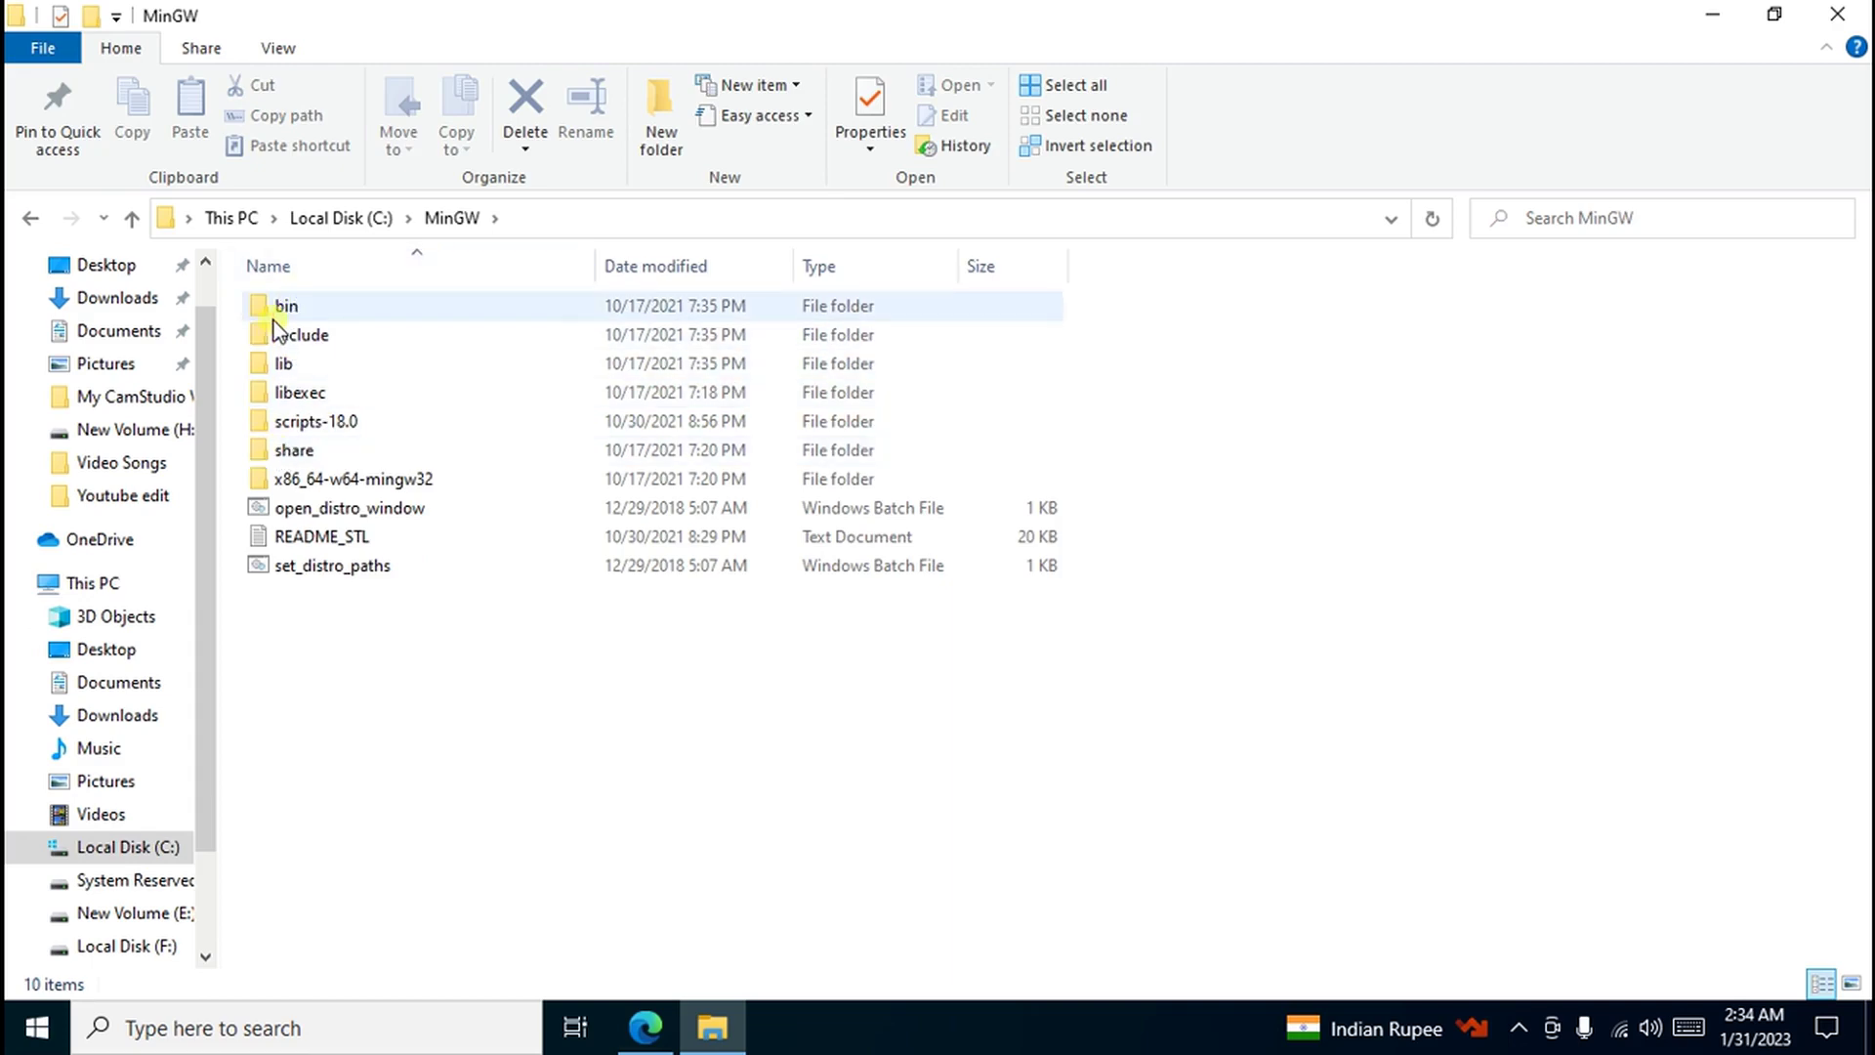
double_click(288, 307)
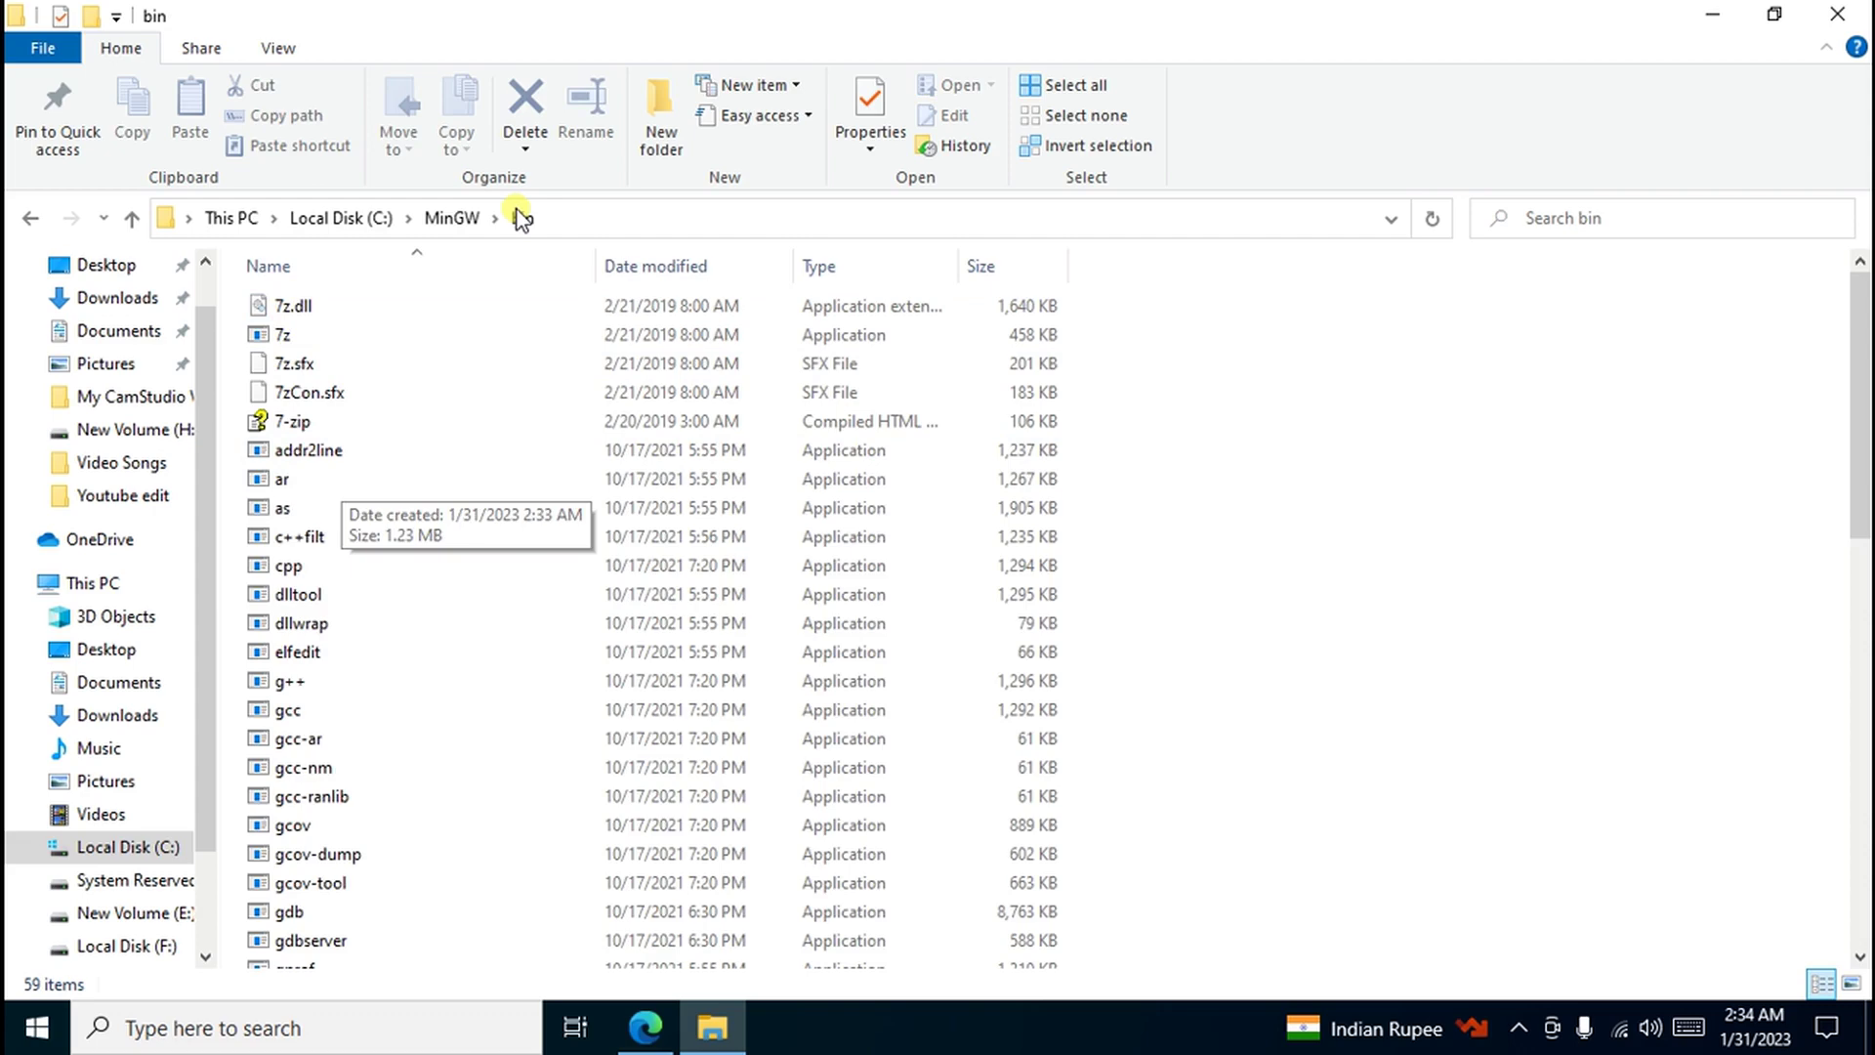
Step: Copy the full folder path C:\MinGW\bin to the clipboard
left_click(522, 218)
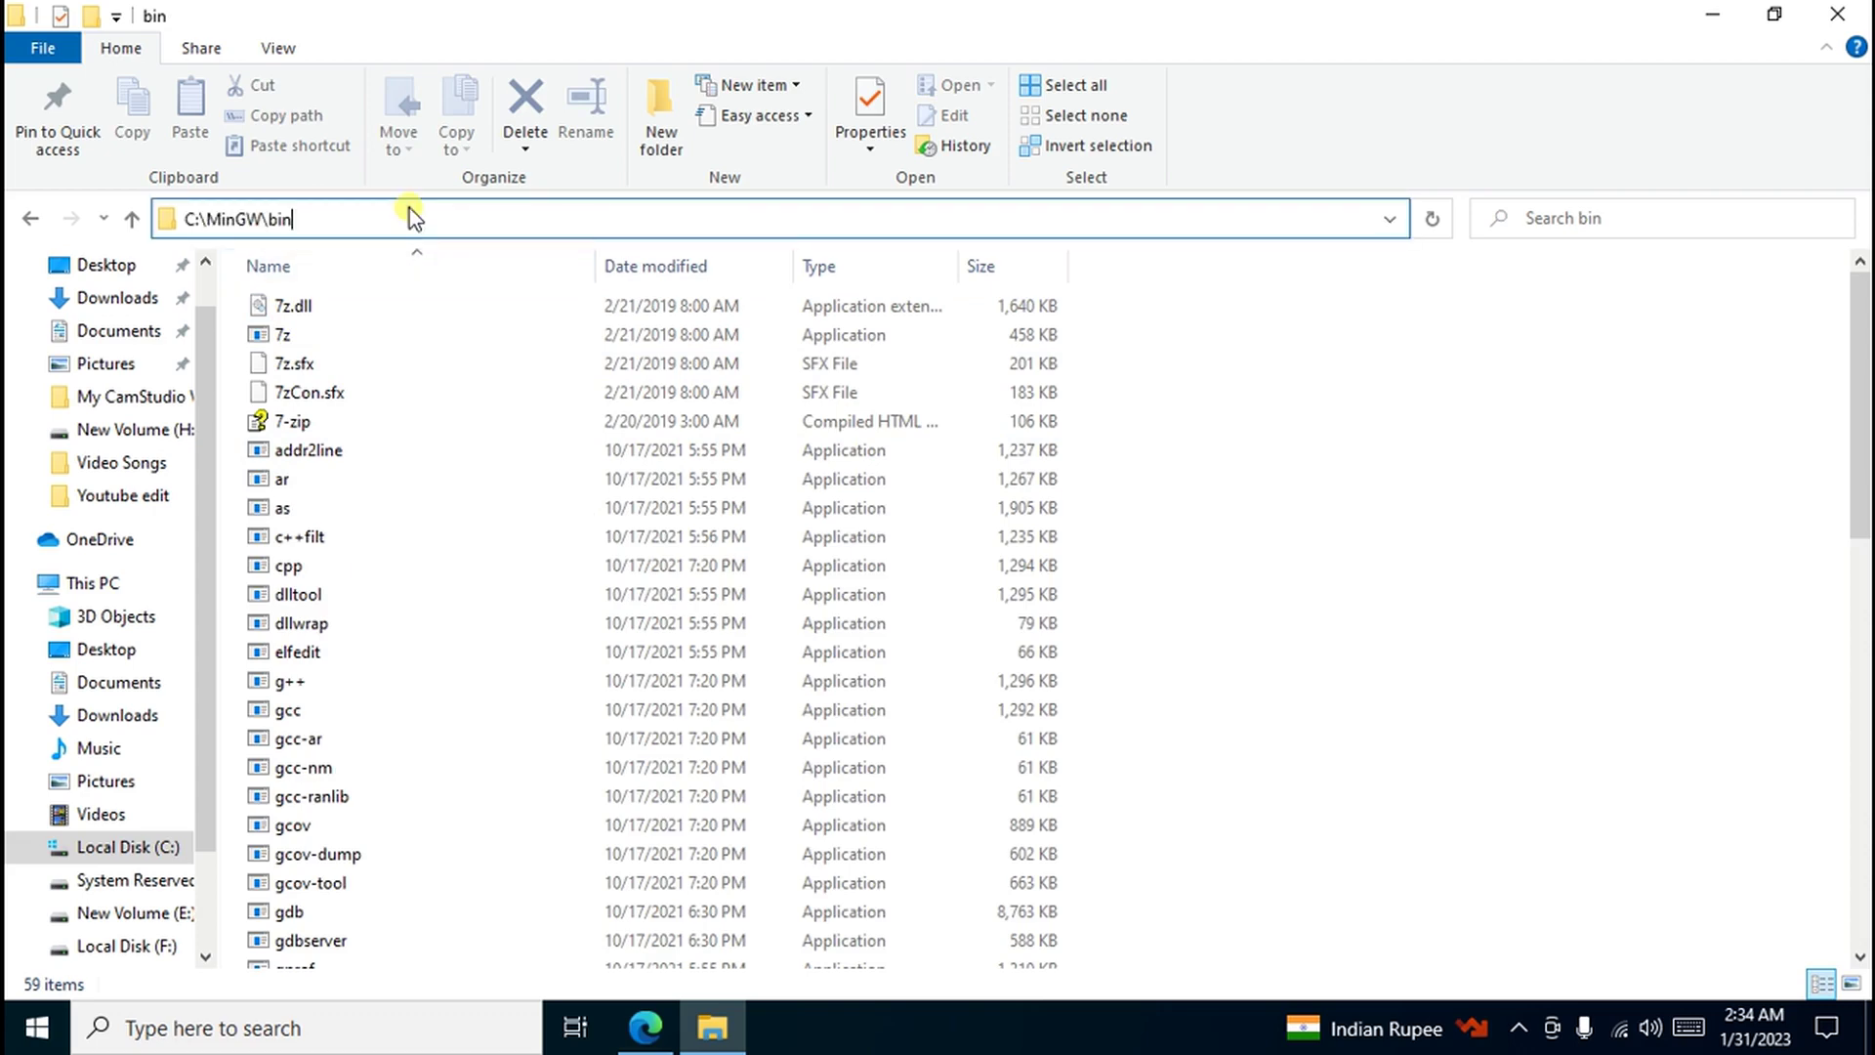
left_click_drag(318, 219, 161, 219)
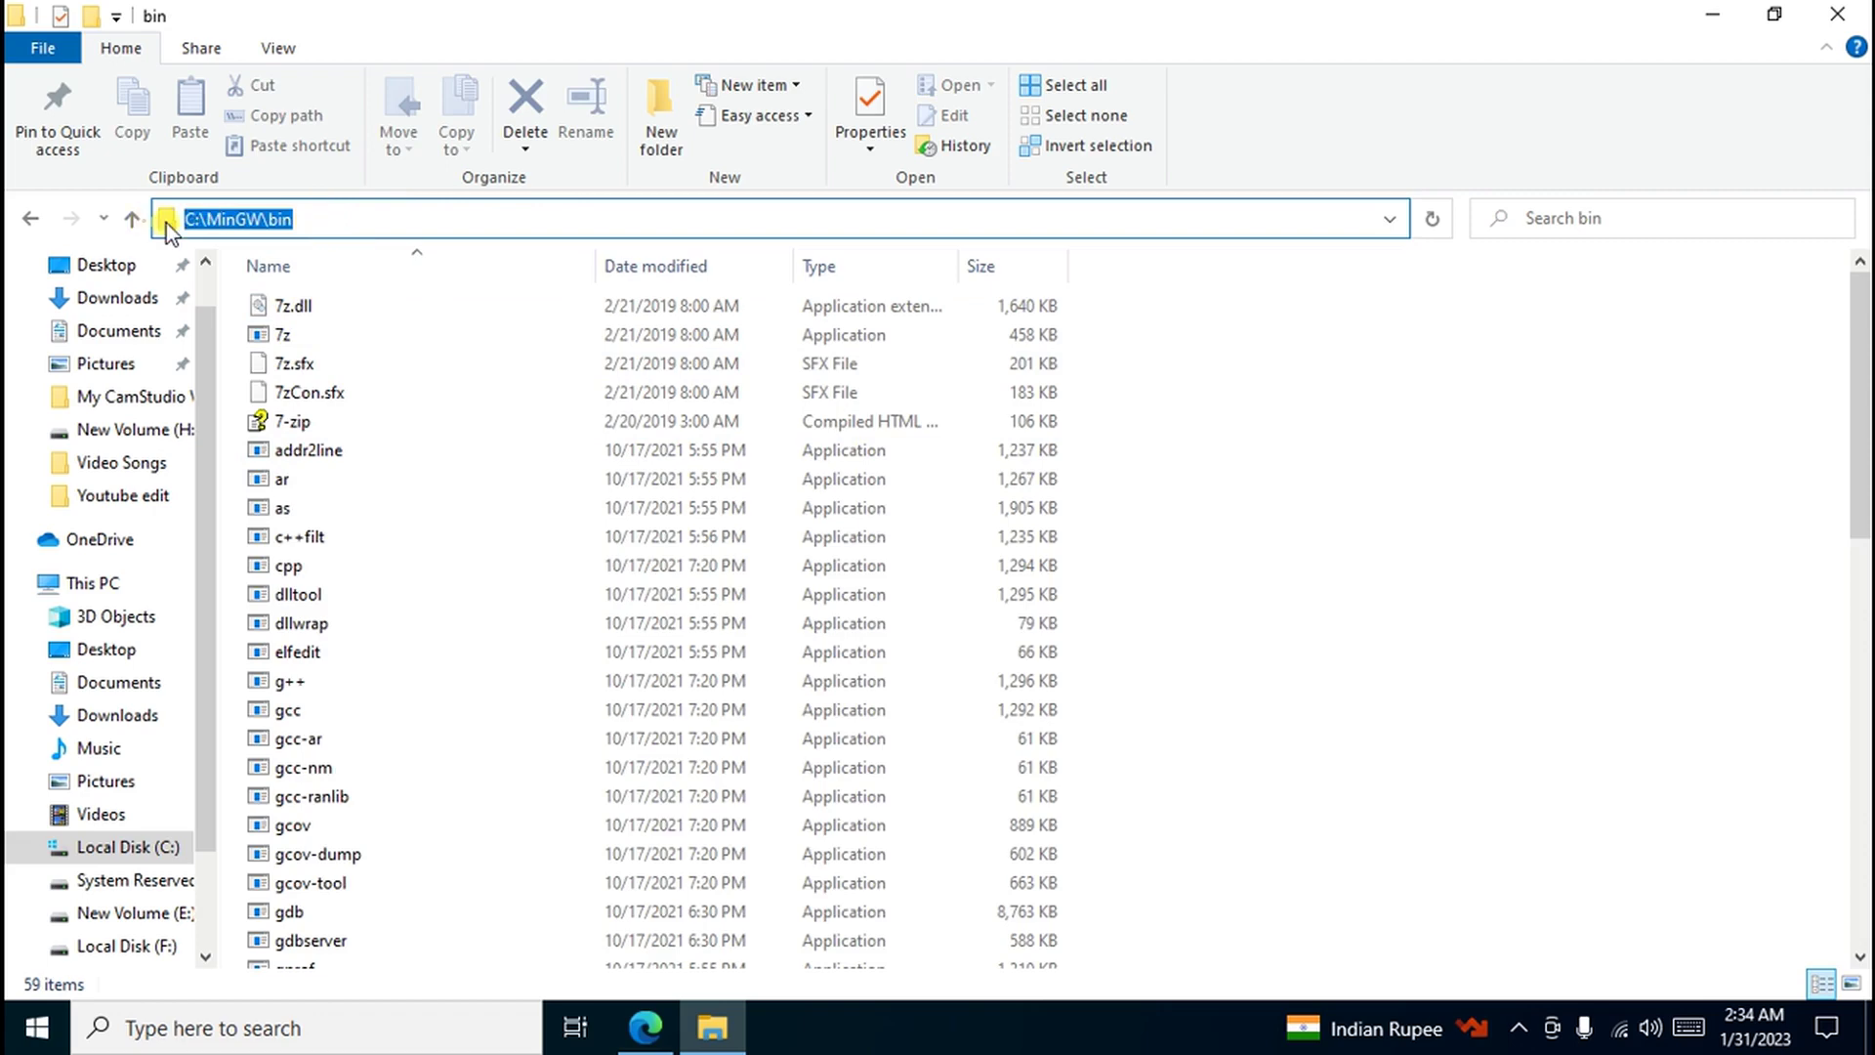
right_click(237, 218)
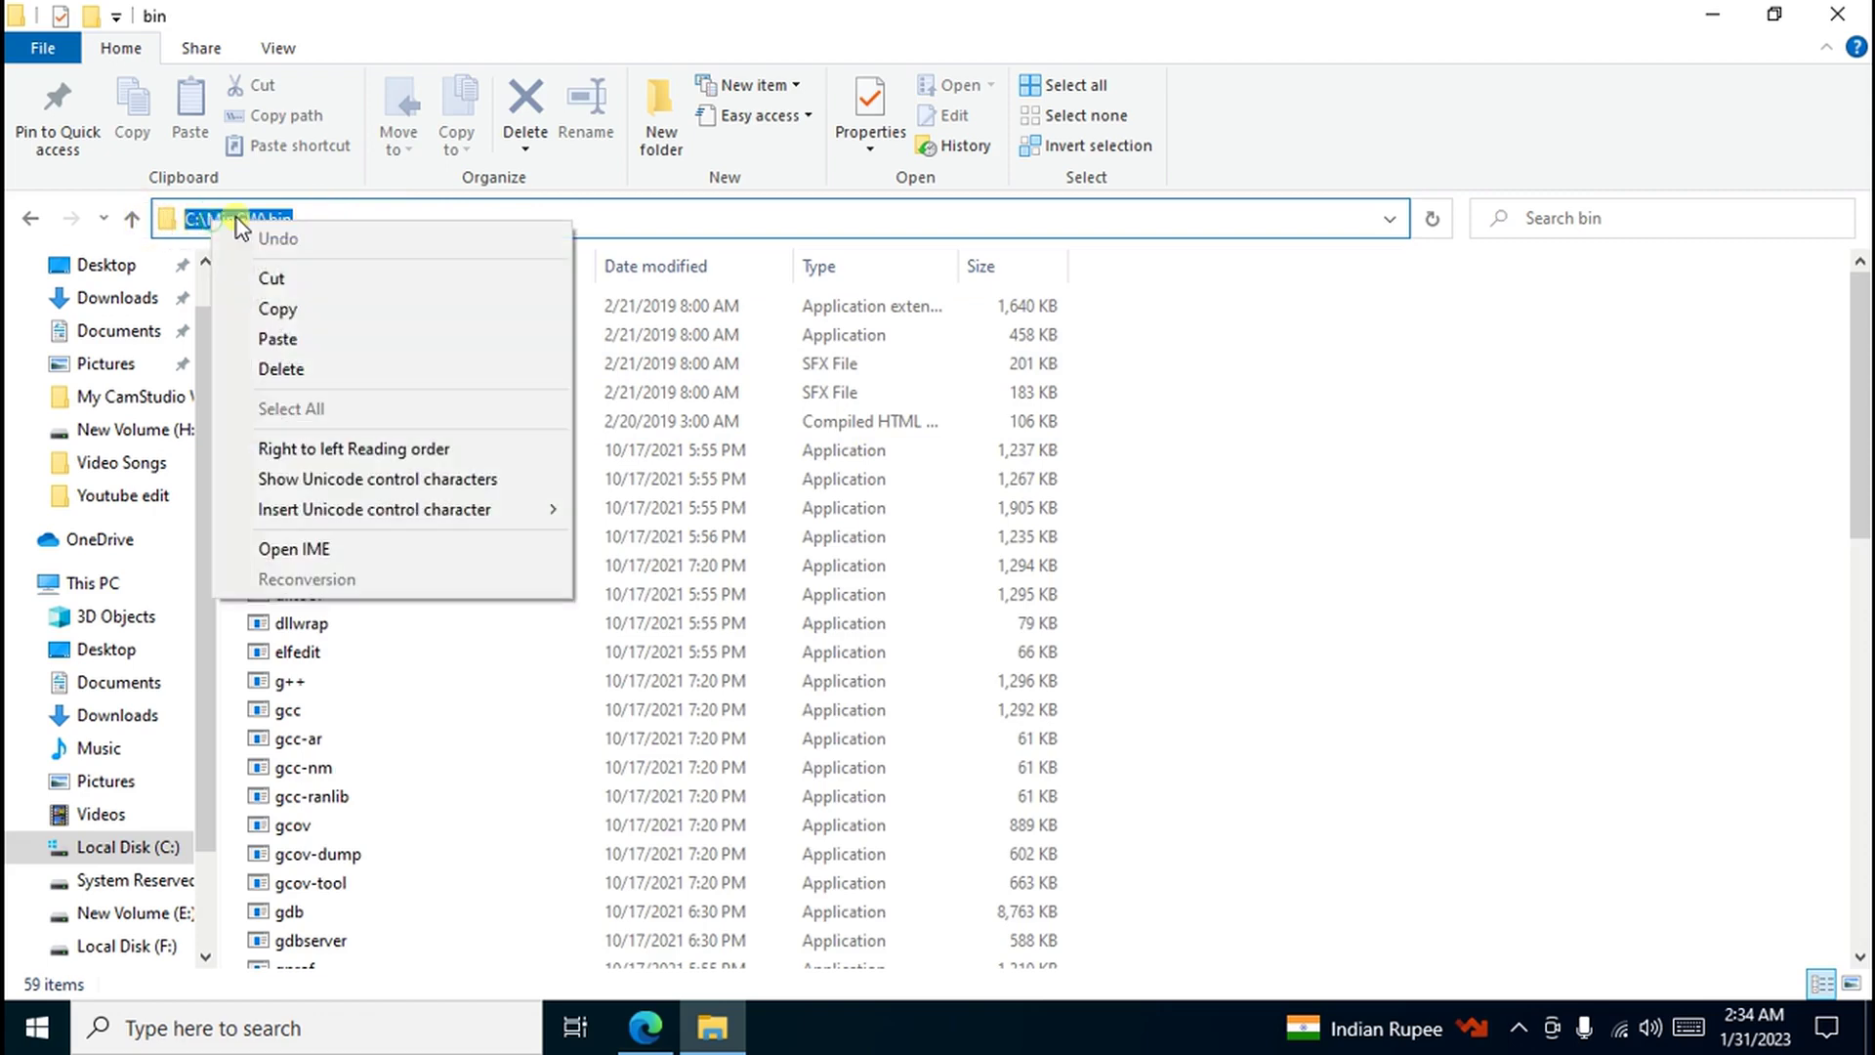
left_click(289, 313)
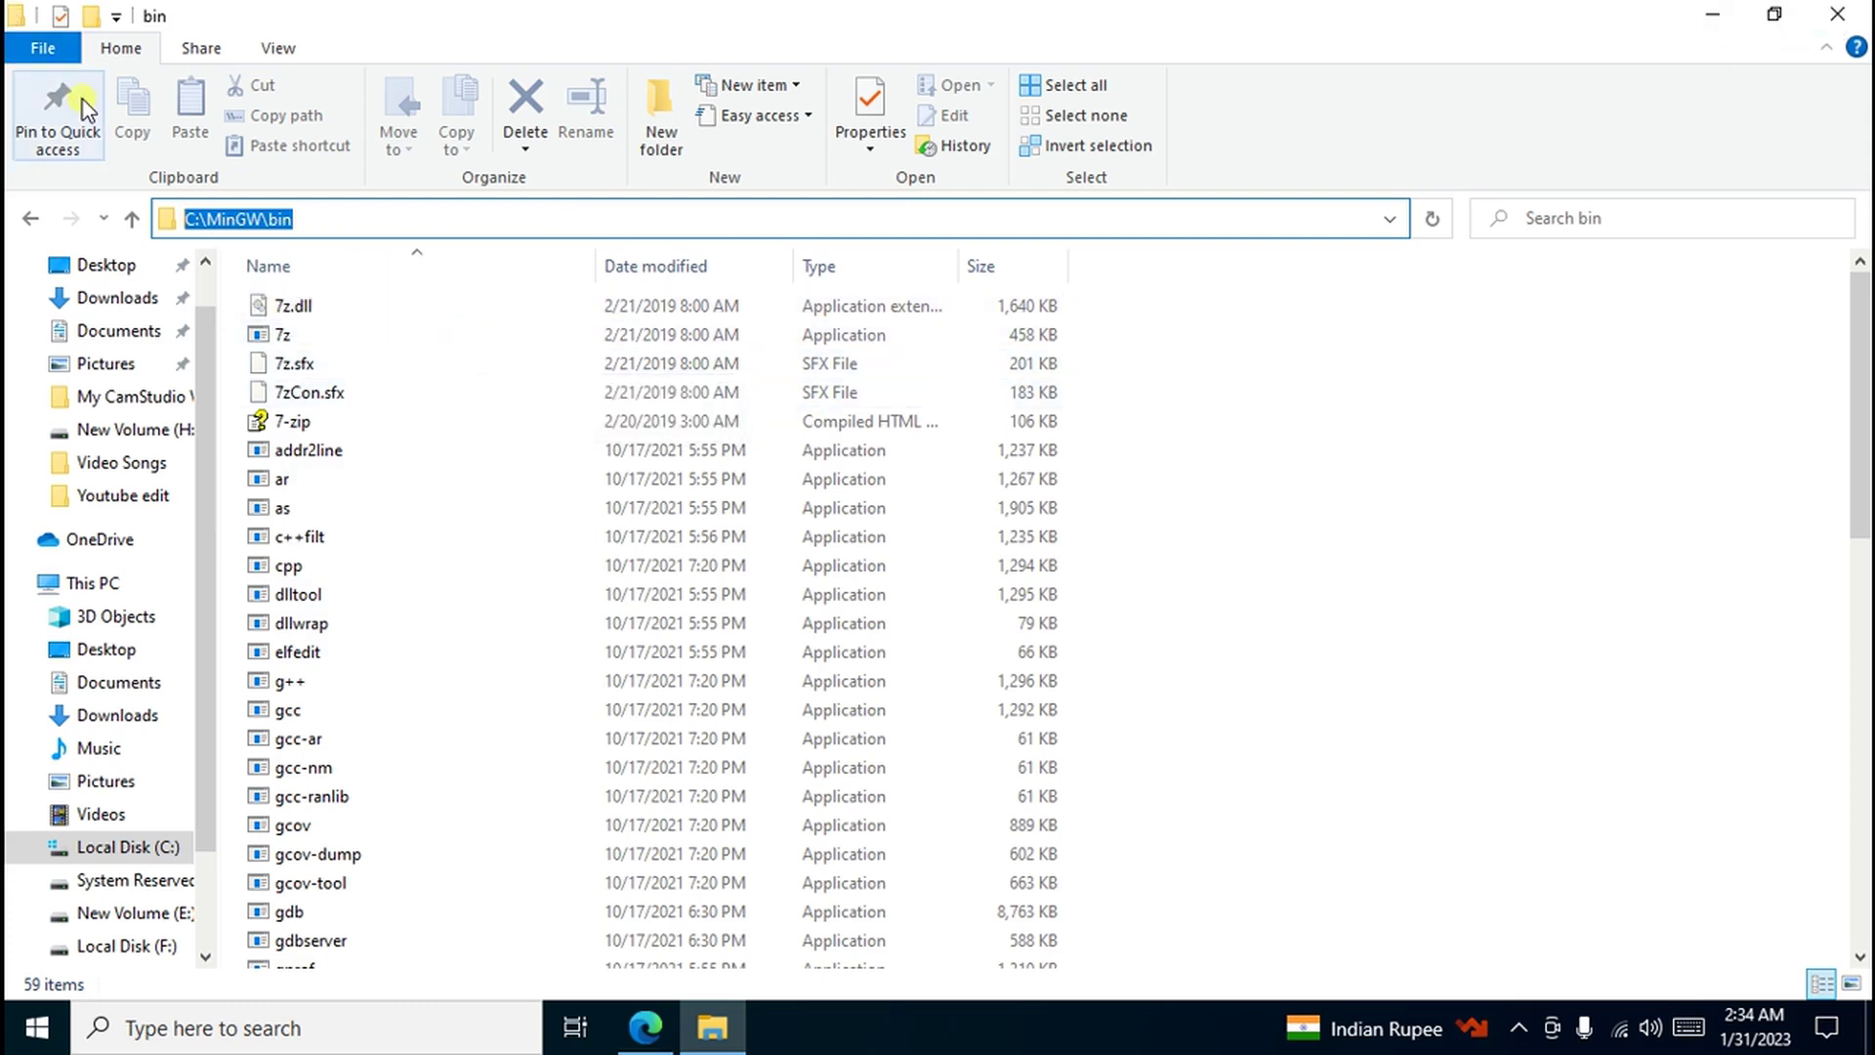
Step: Go back up to This PC, open the computer's properties and bring up the advanced system settings
left_click(134, 219)
left_click(134, 219)
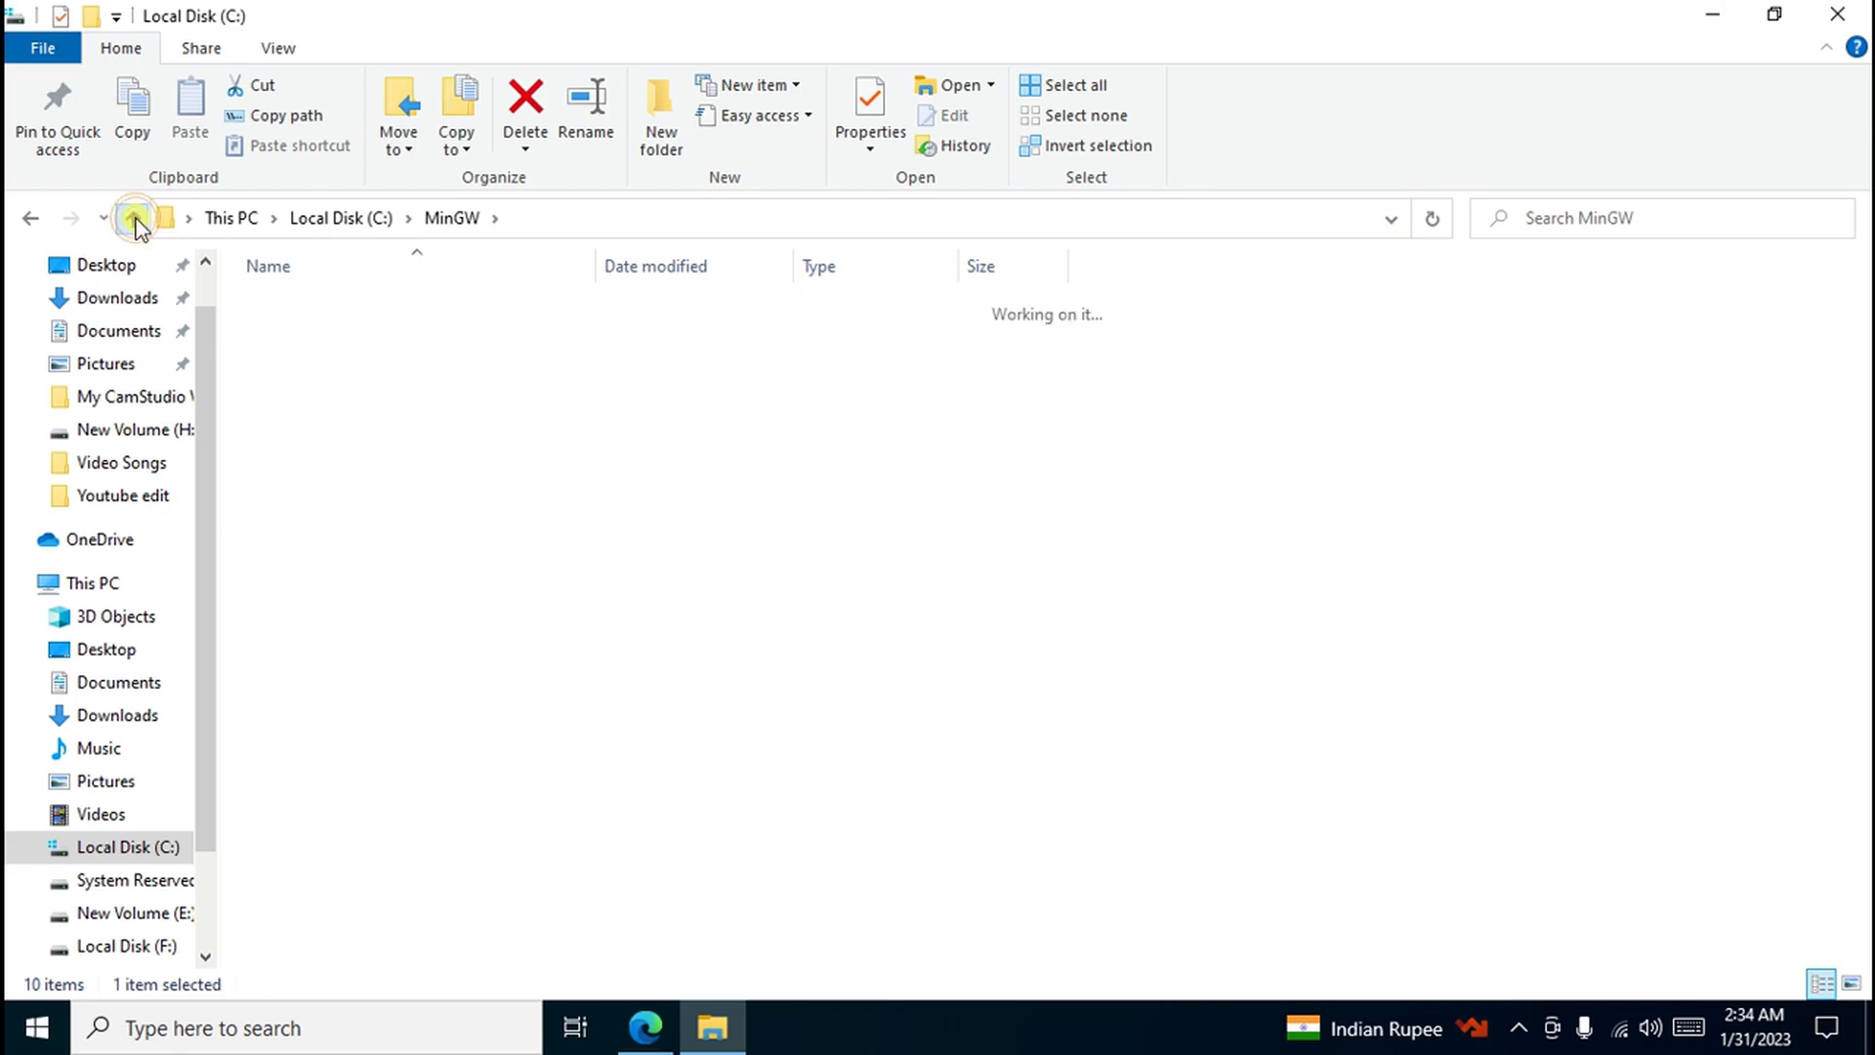
left_click(133, 219)
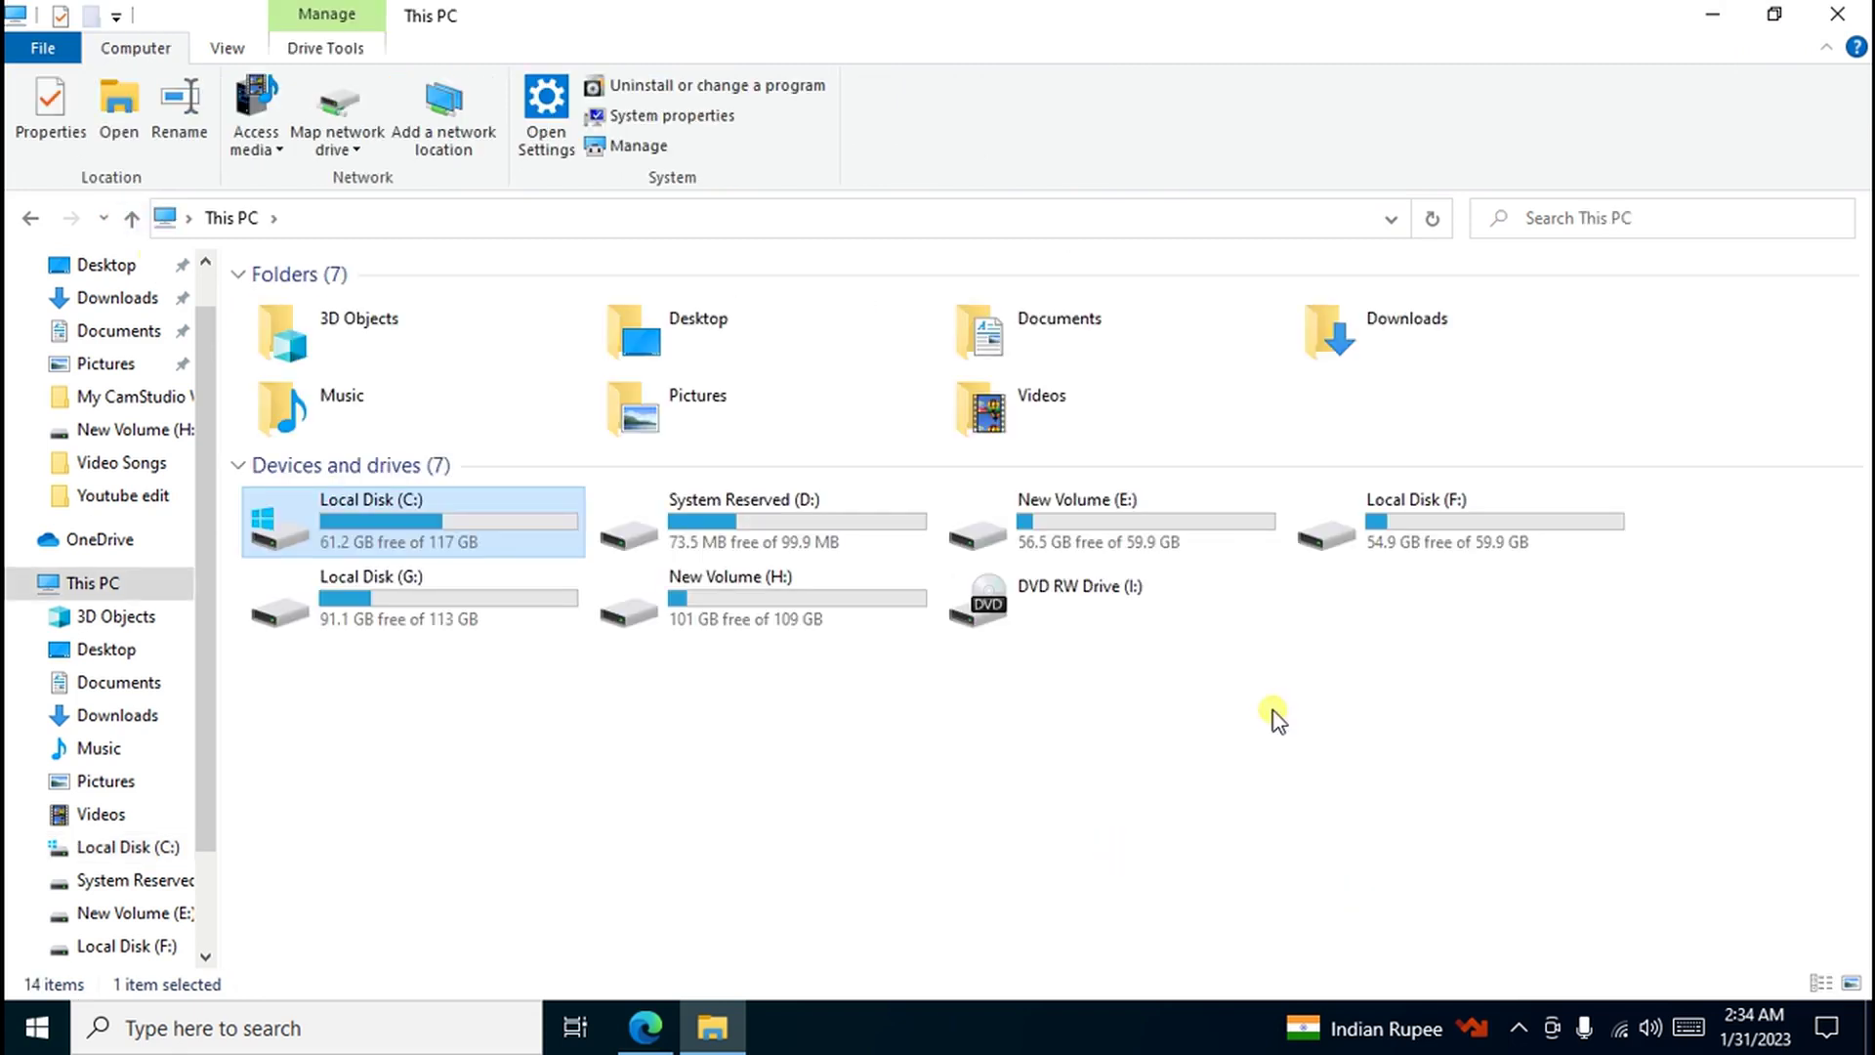
right_click(1205, 660)
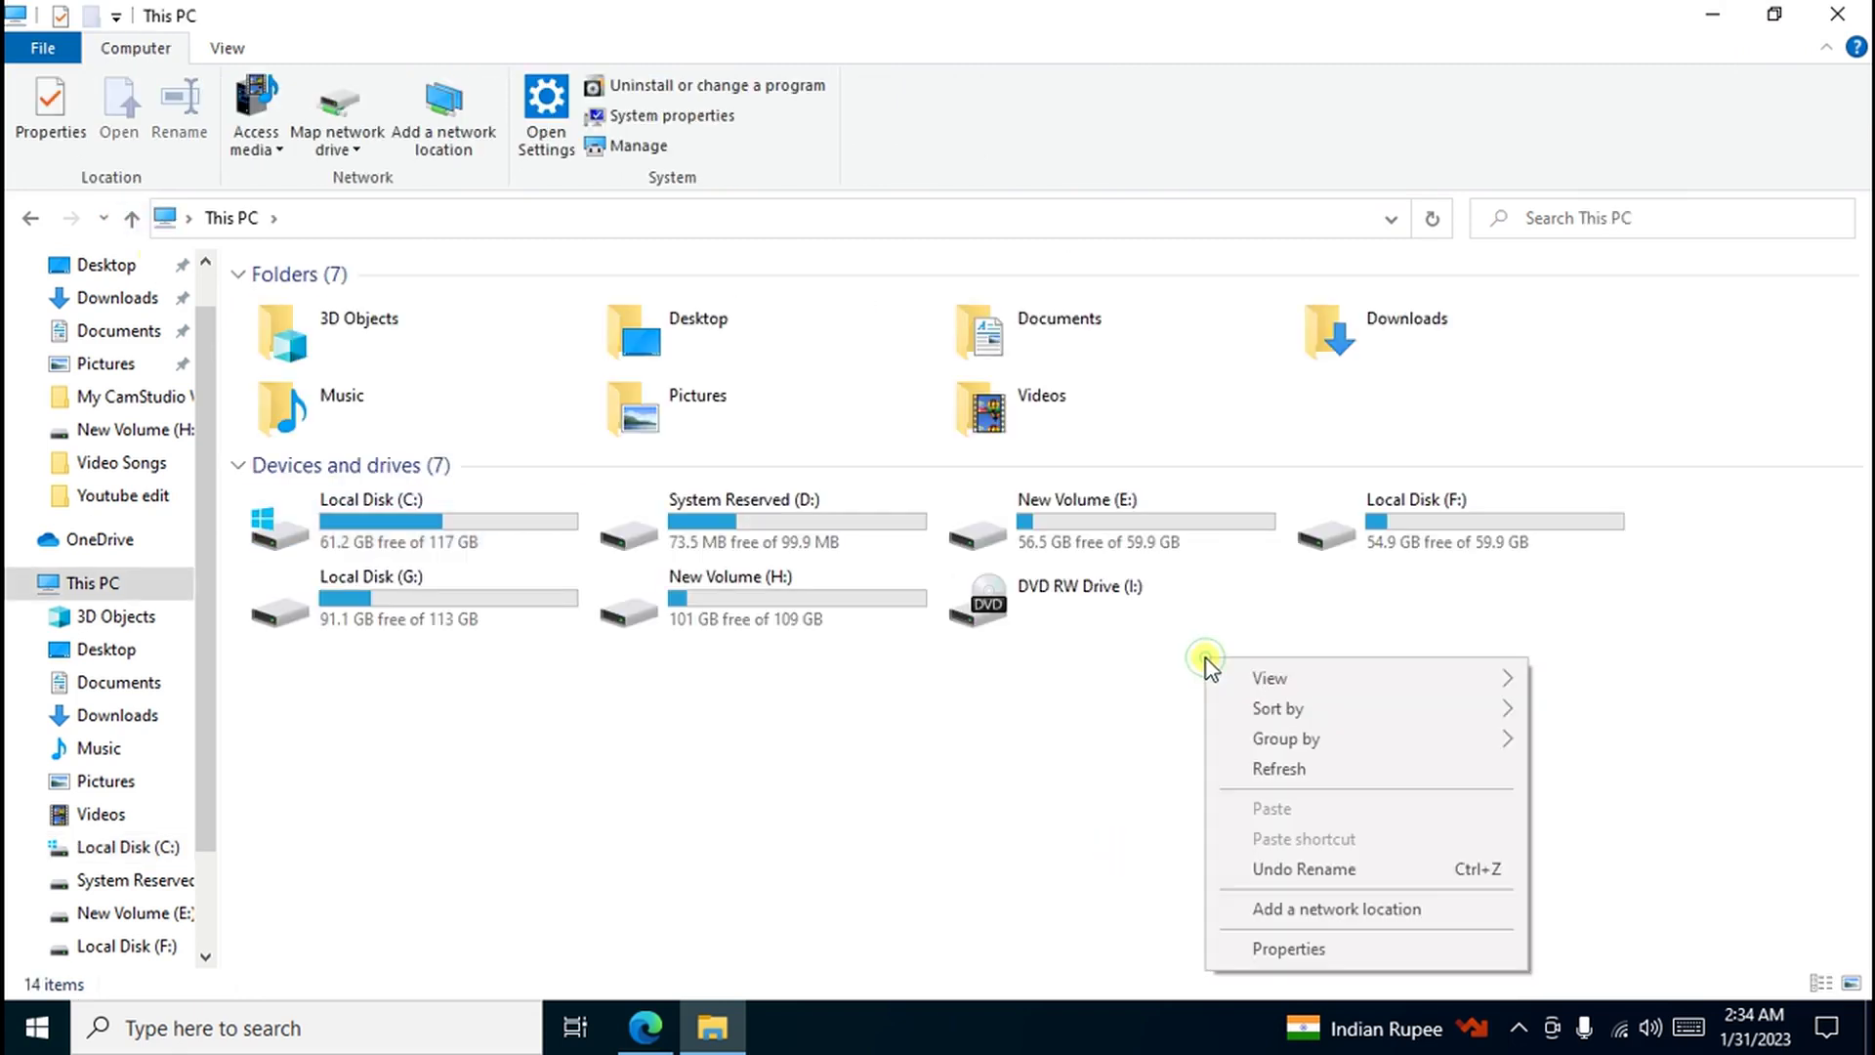
left_click(1289, 948)
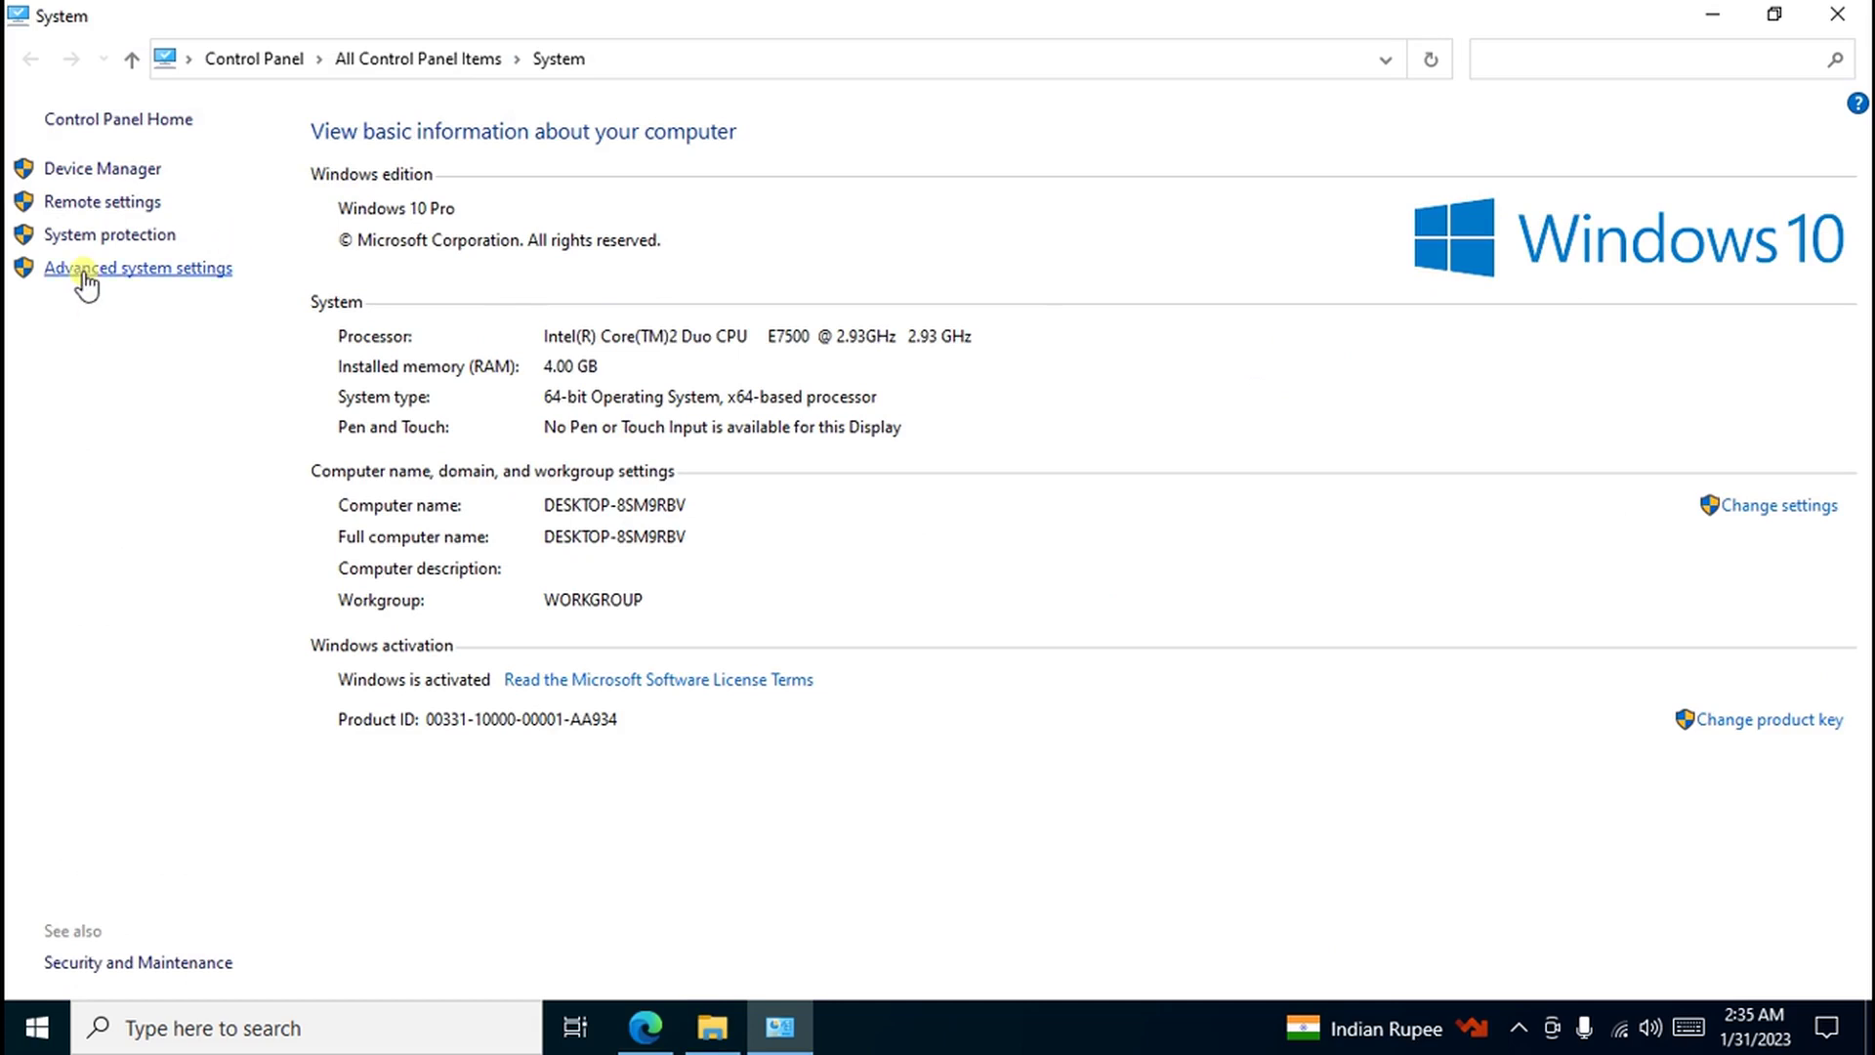
left_click(180, 278)
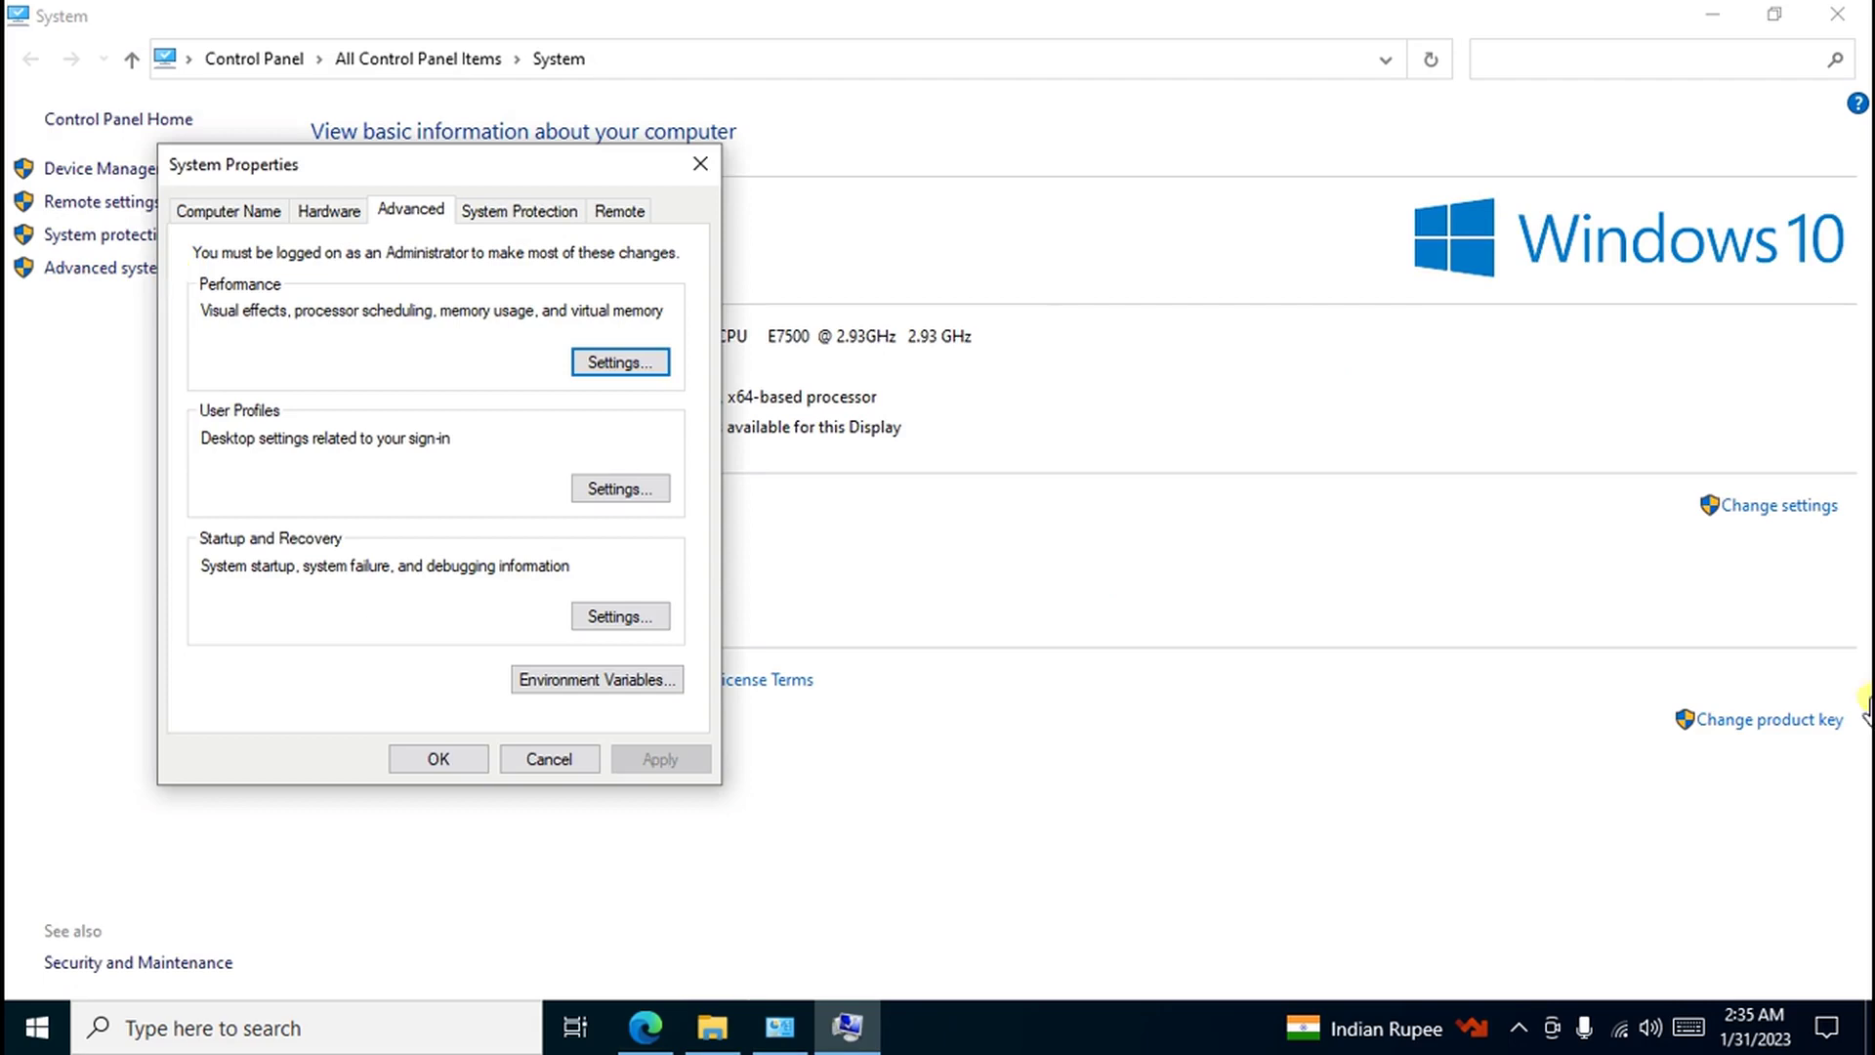
Step: Minimize the System and File Explorer windows and open the Environment Variables from System Properties, moving both dialogs toward the screen's center
left_click(1714, 16)
left_click(1713, 13)
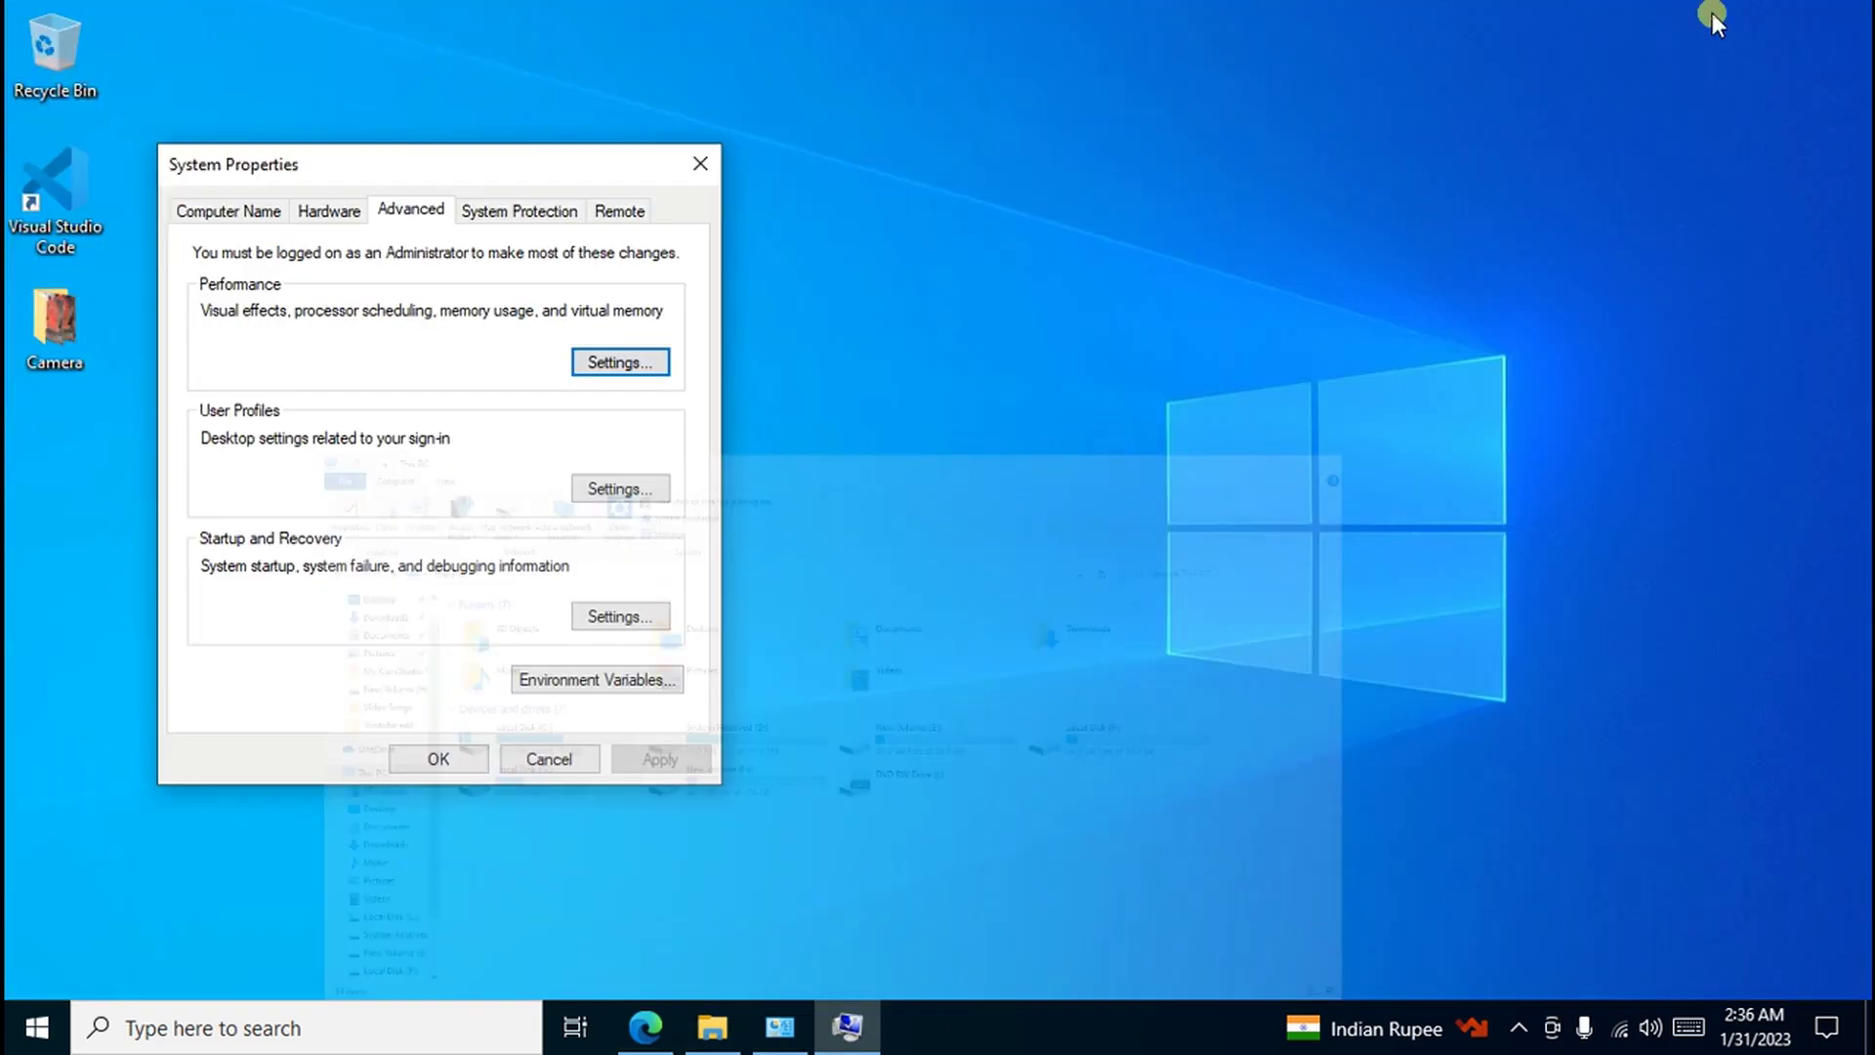
left_click_drag(397, 164, 971, 178)
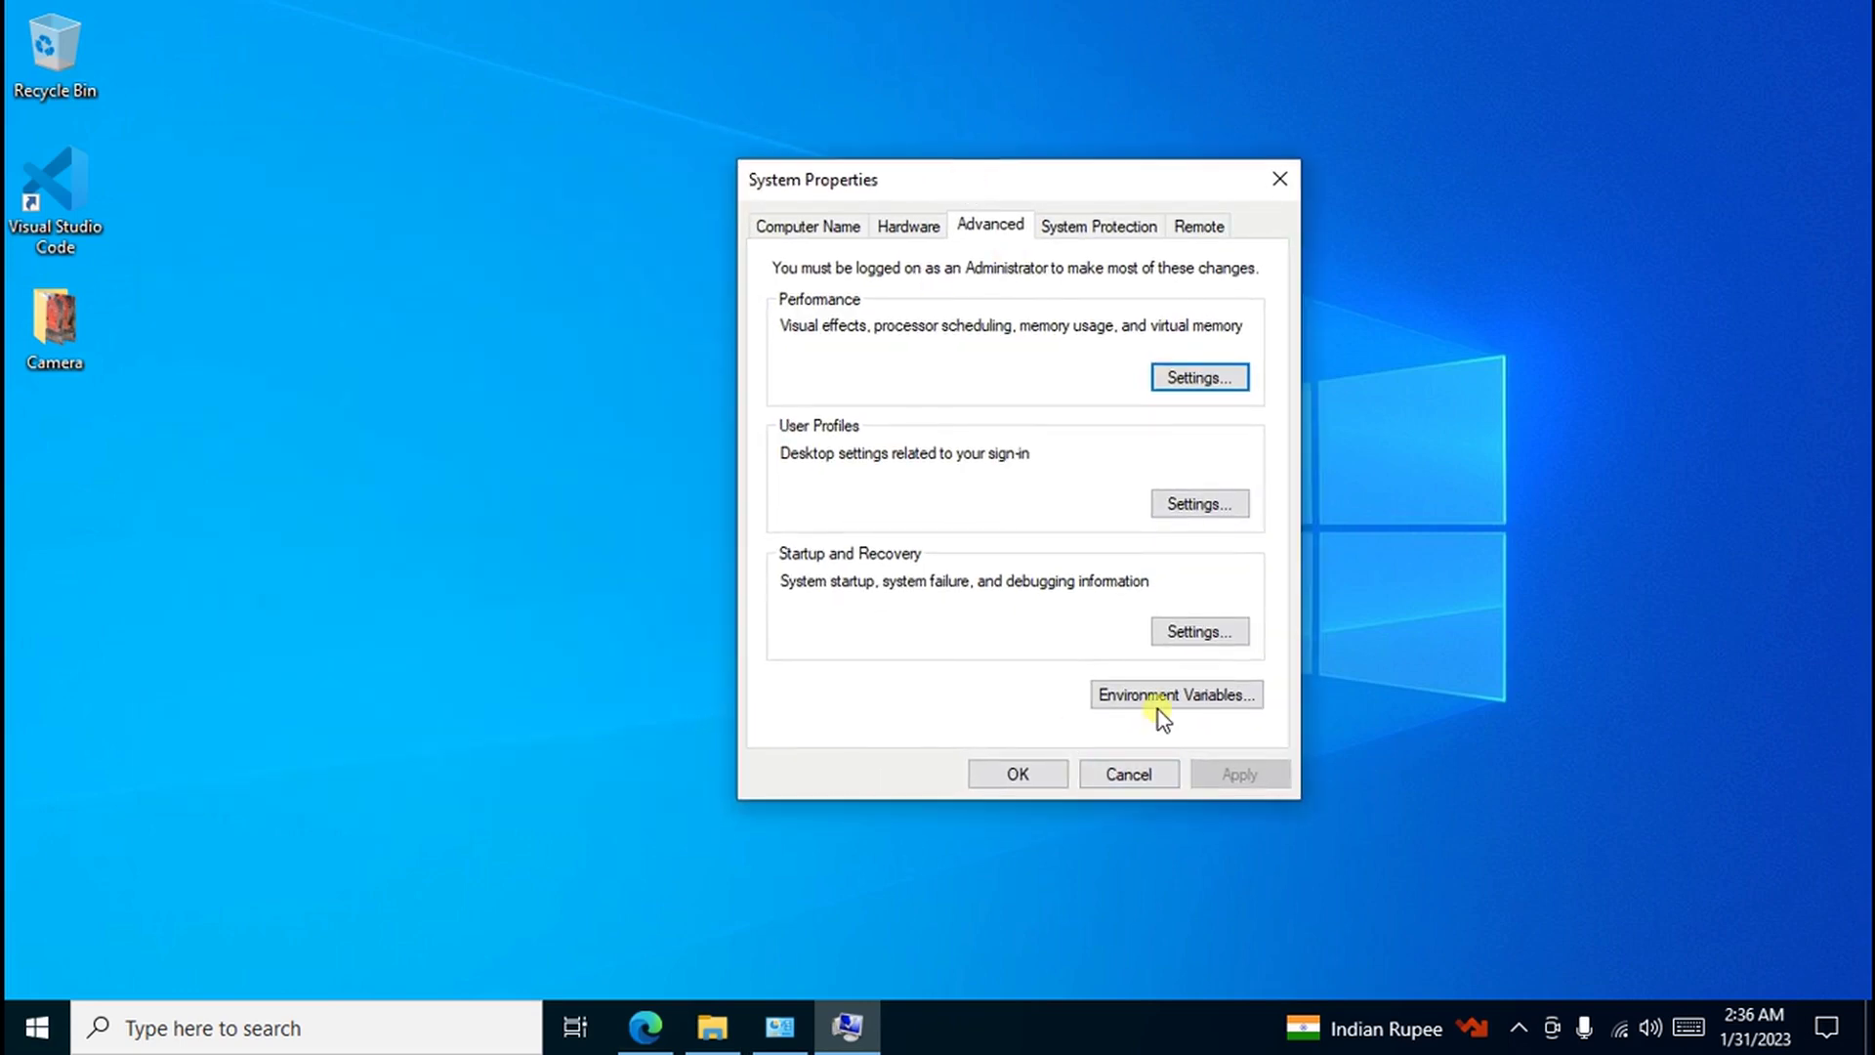
left_click(1215, 699)
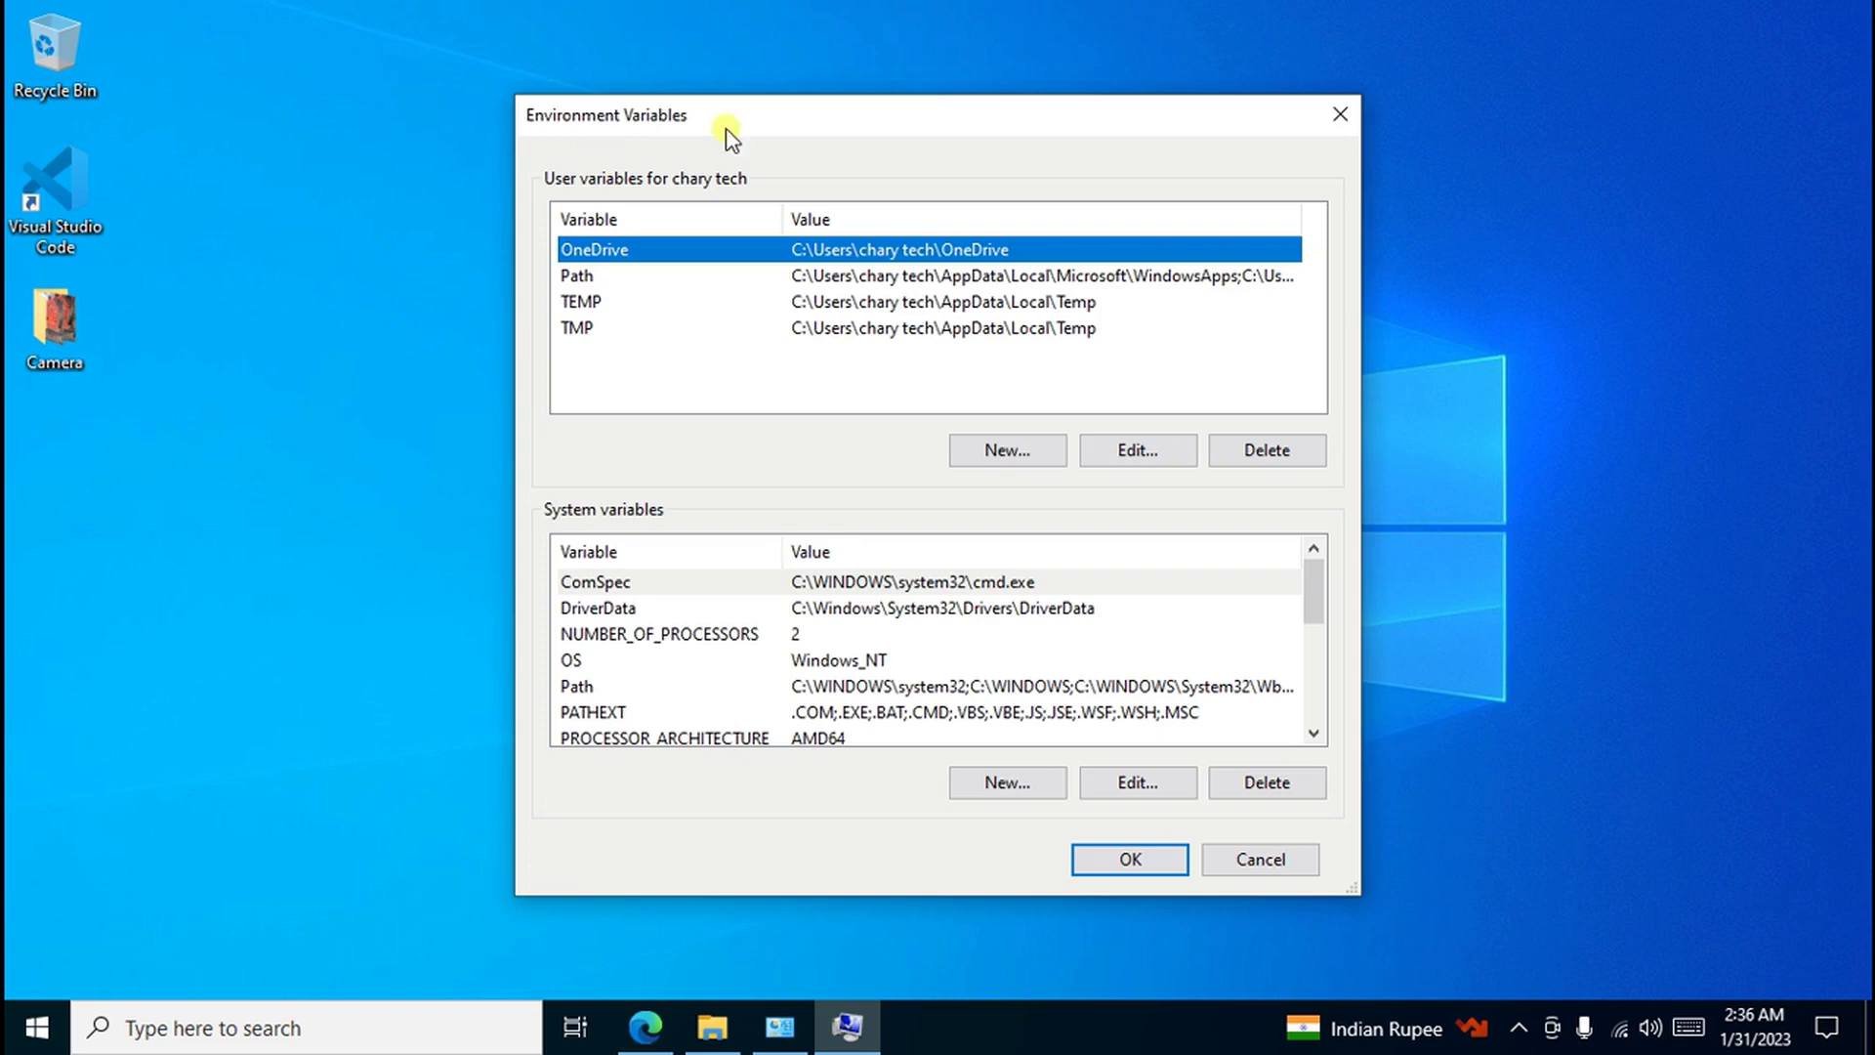
left_click_drag(791, 133, 839, 135)
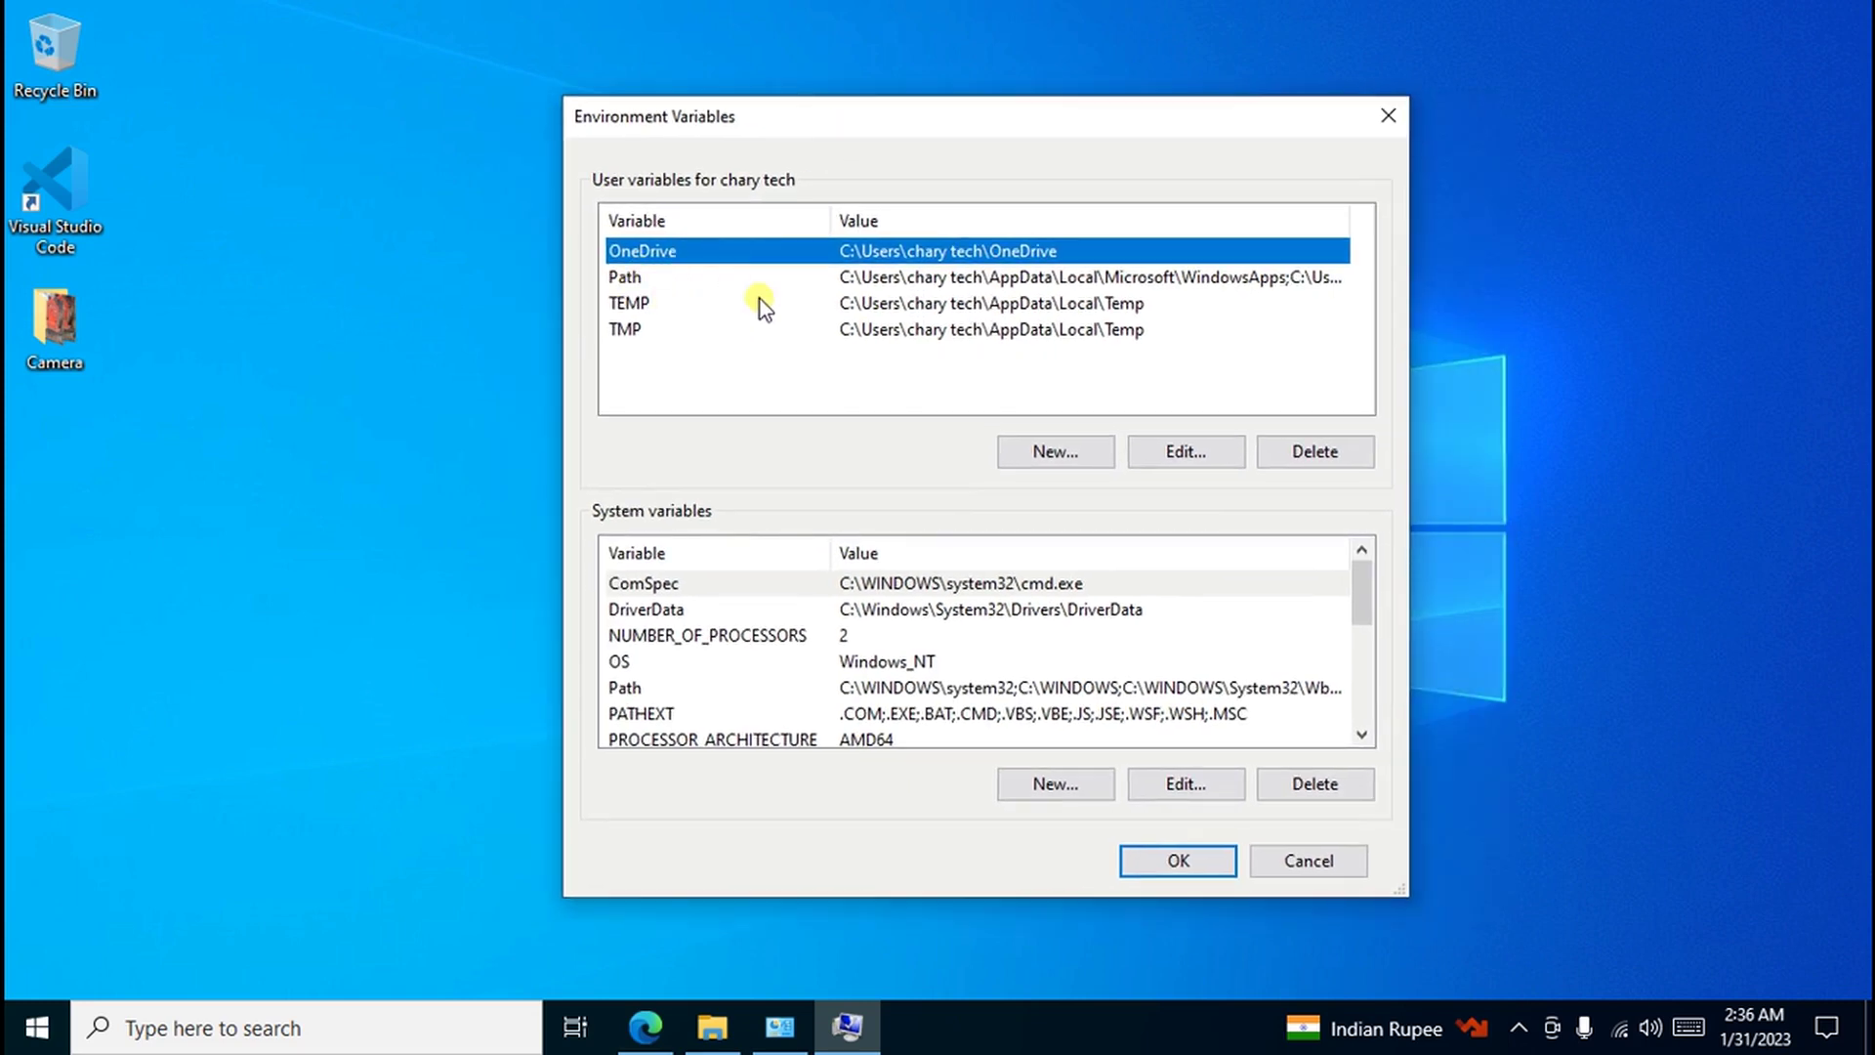
Step: Add C:\MinGW\bin as a new entry in the user Path variable and confirm all open system dialogs
left_click(630, 278)
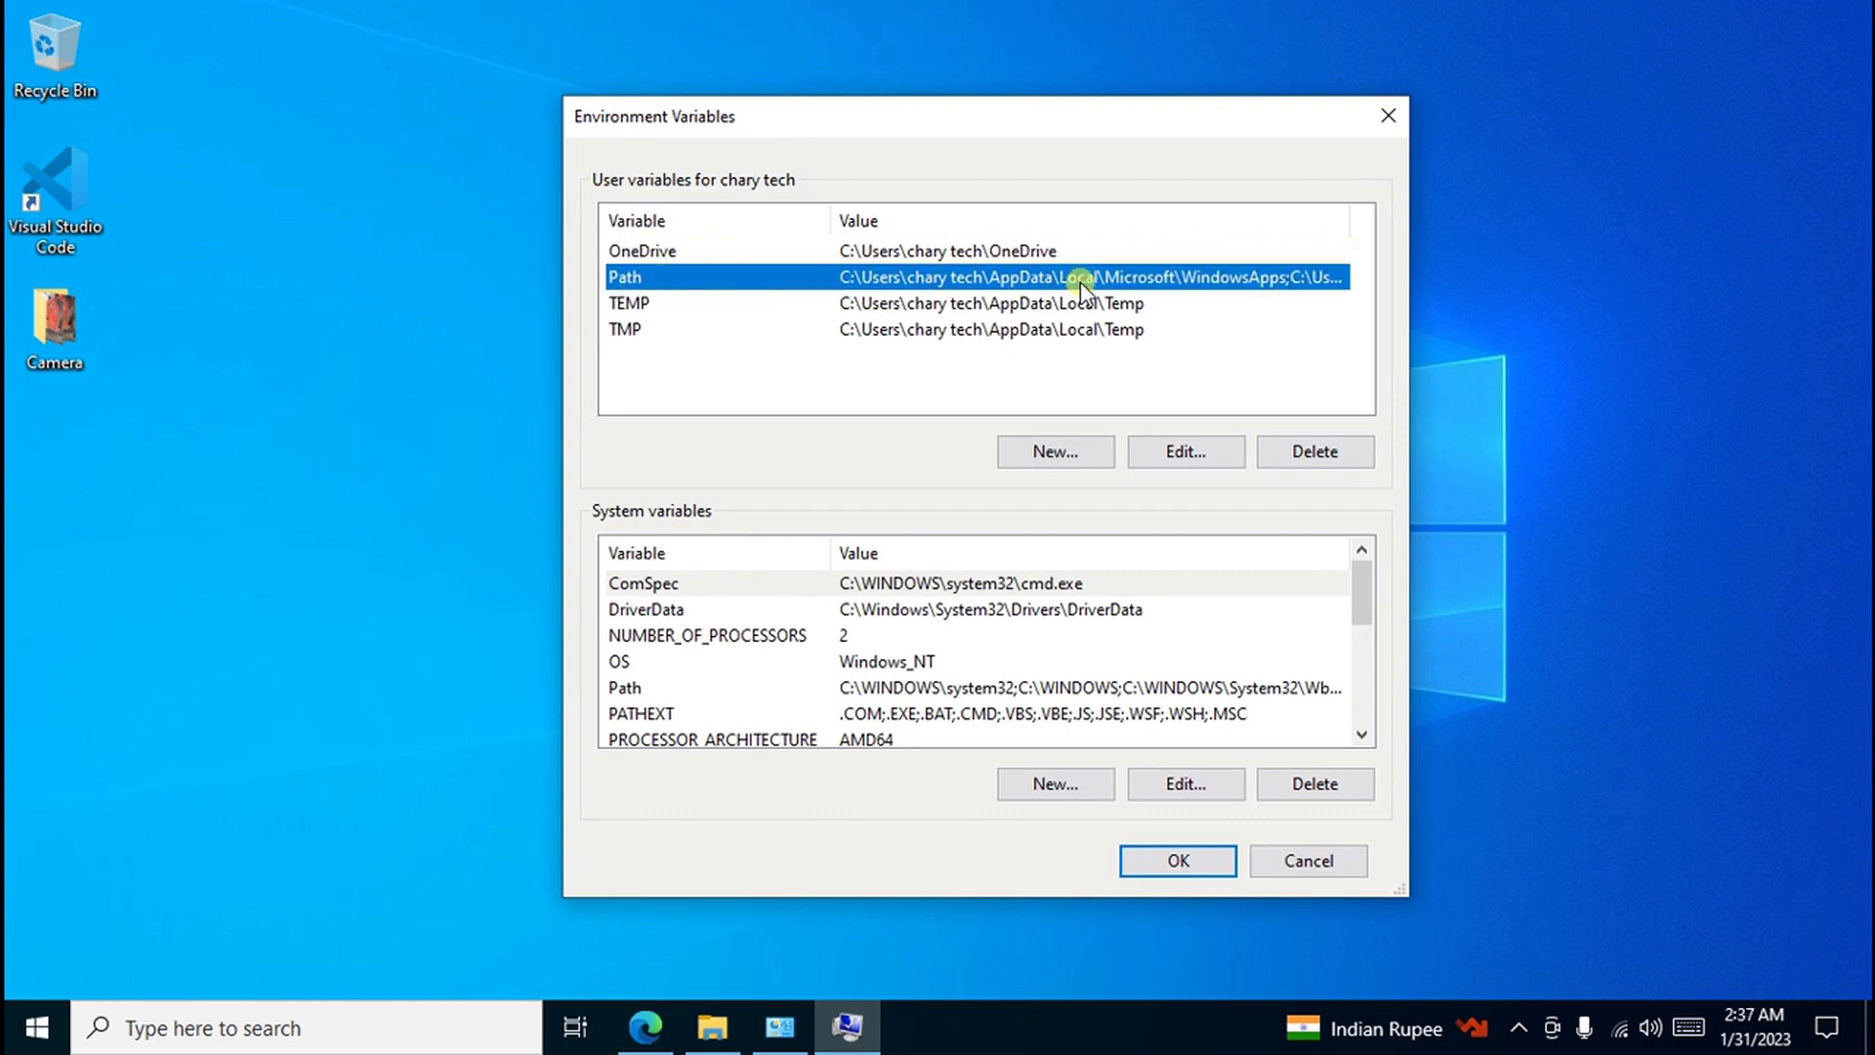
left_click(1186, 455)
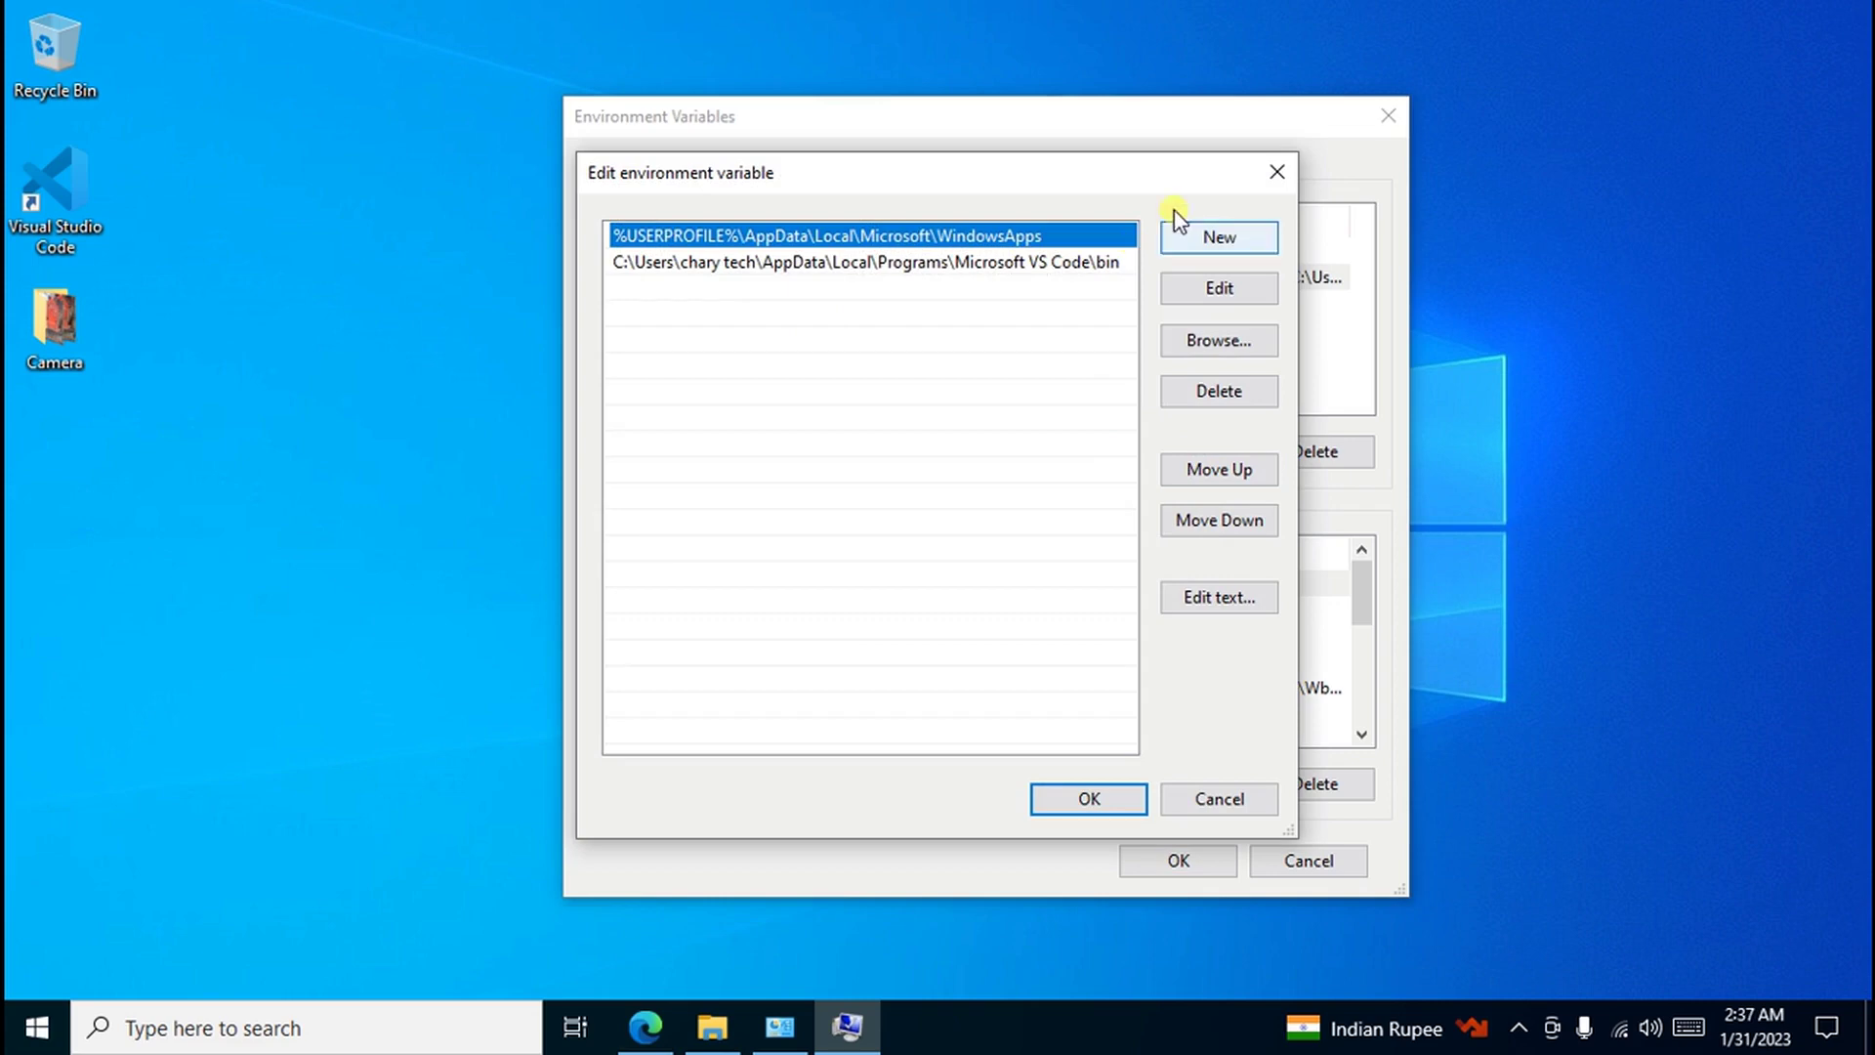
left_click(1220, 244)
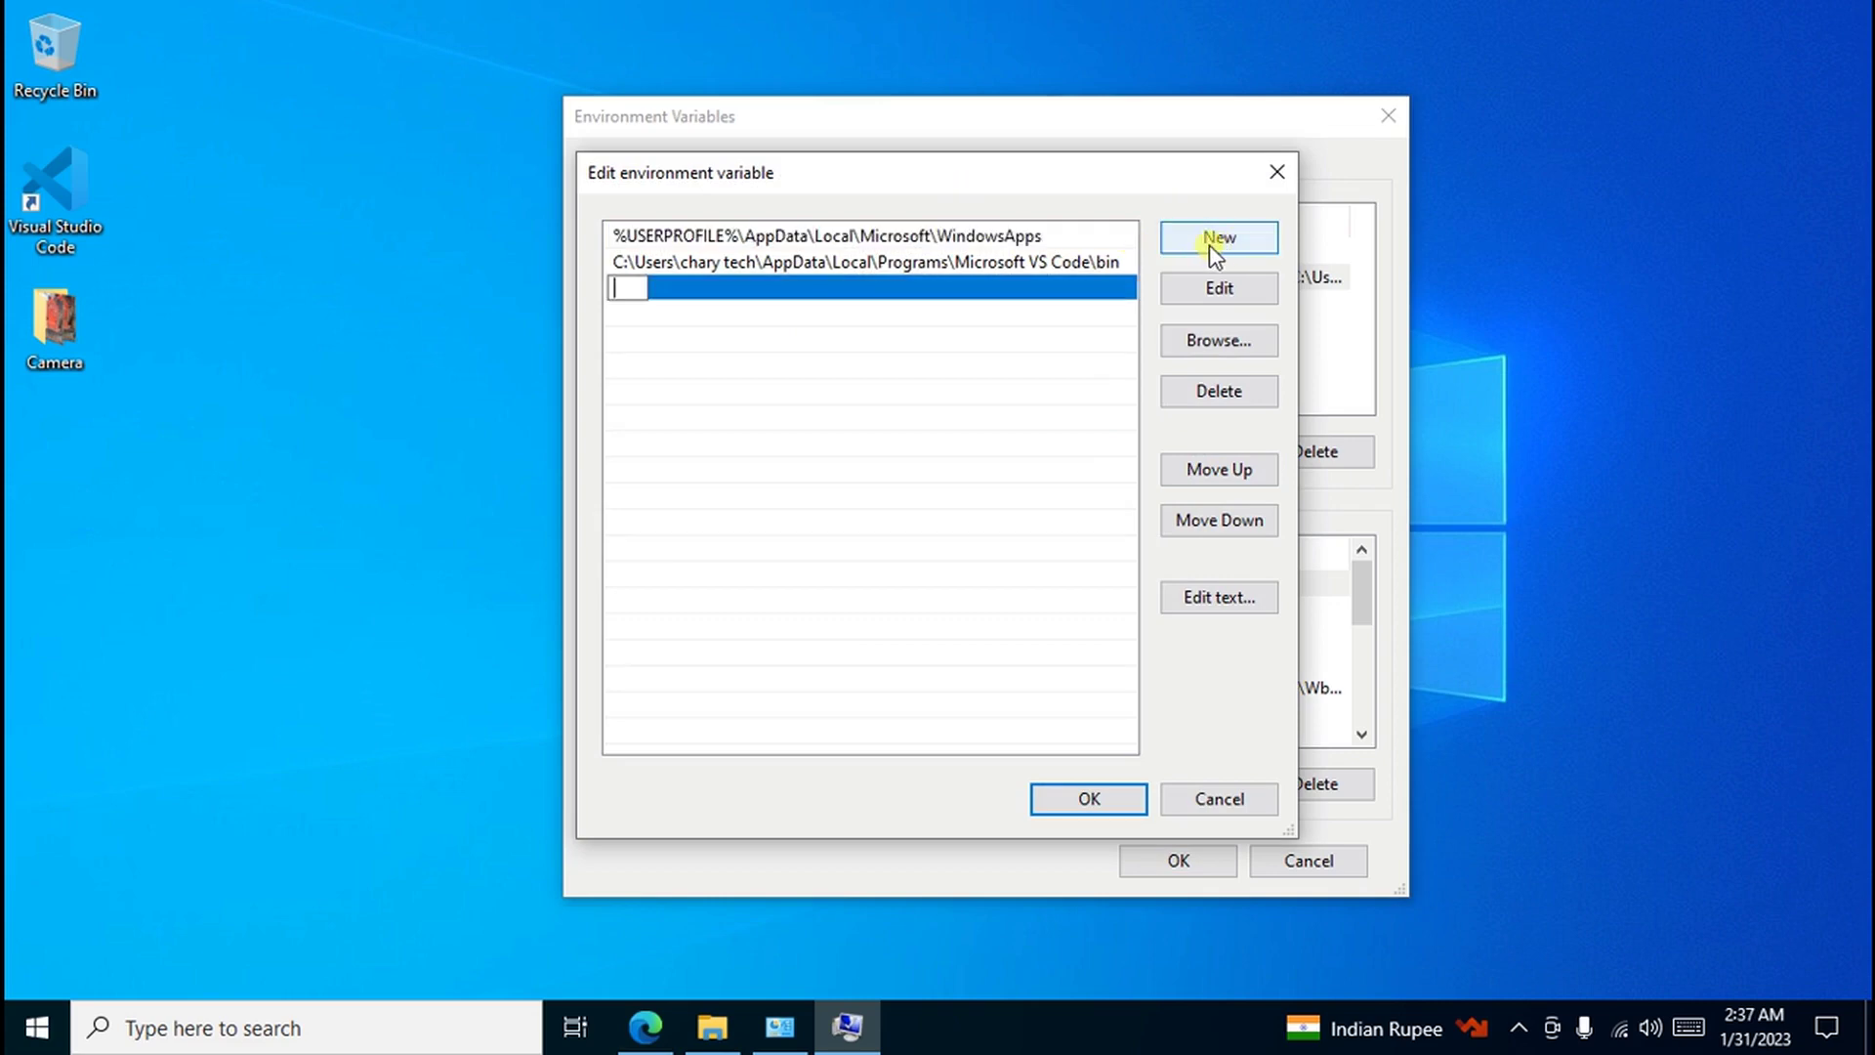
right_click(625, 289)
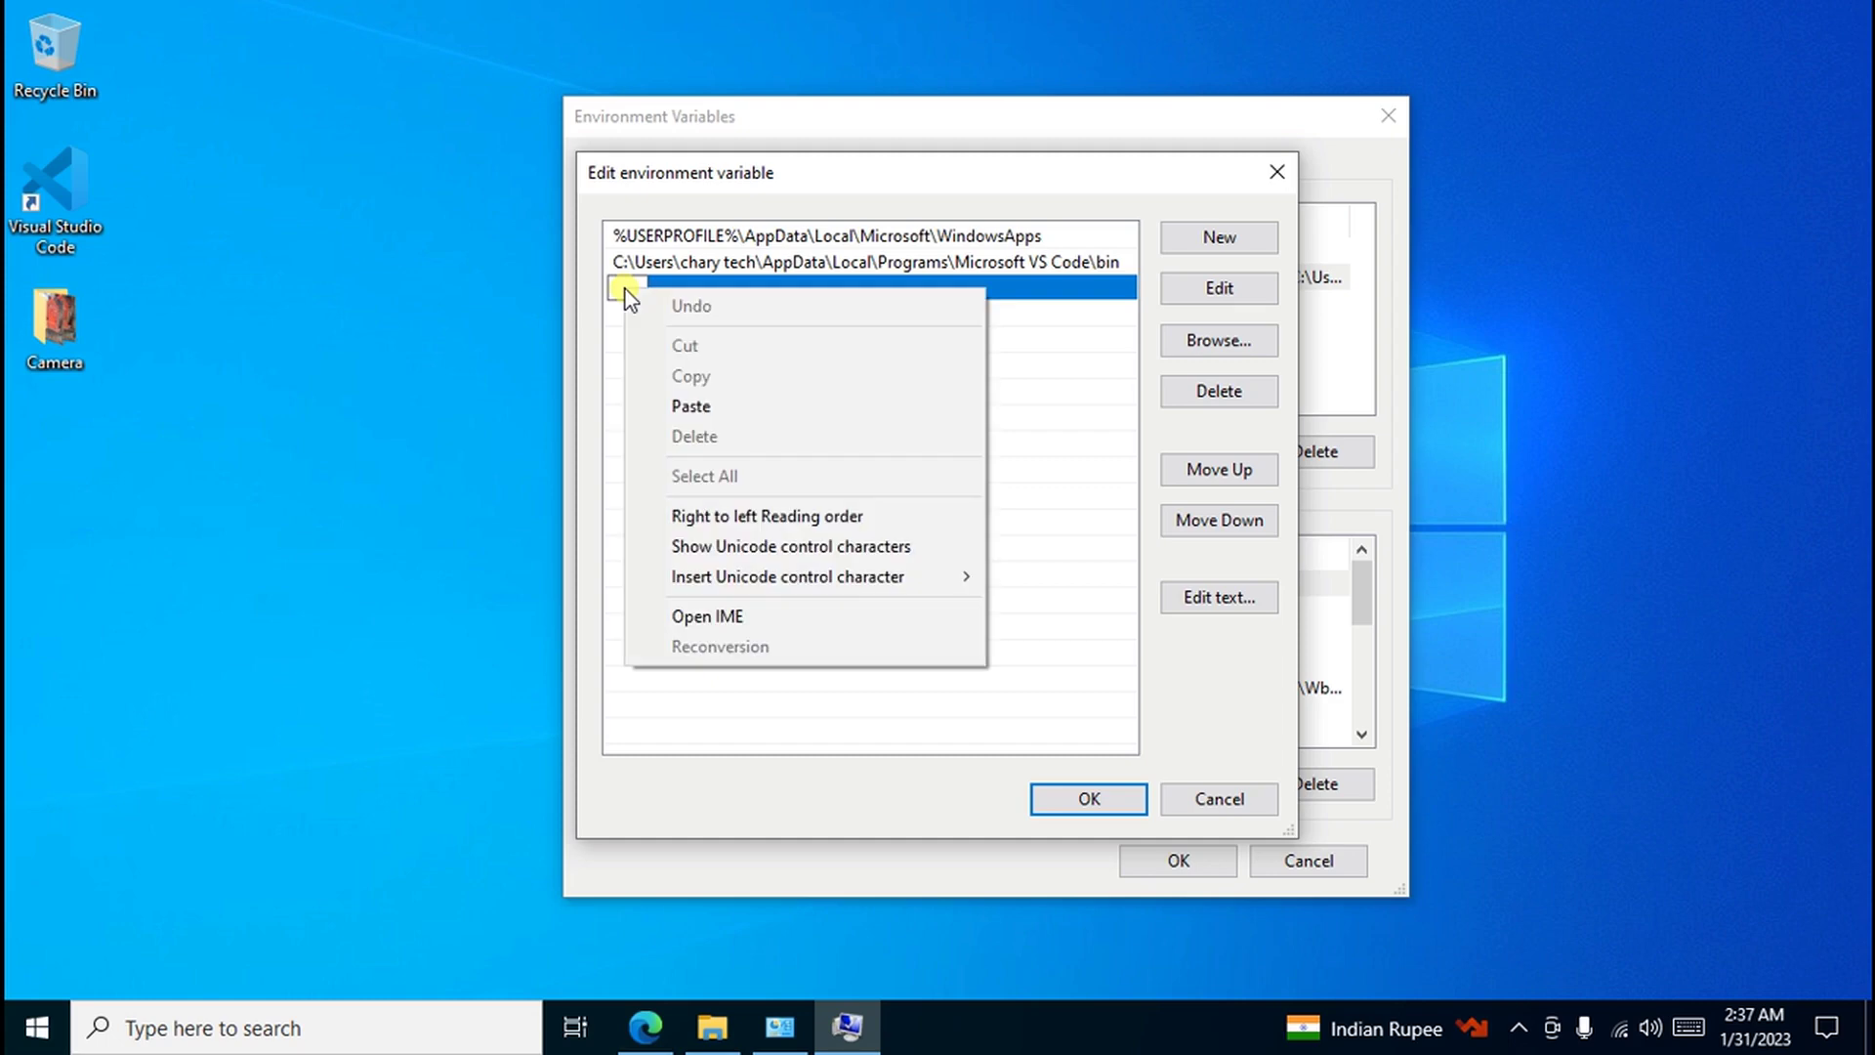
left_click(690, 409)
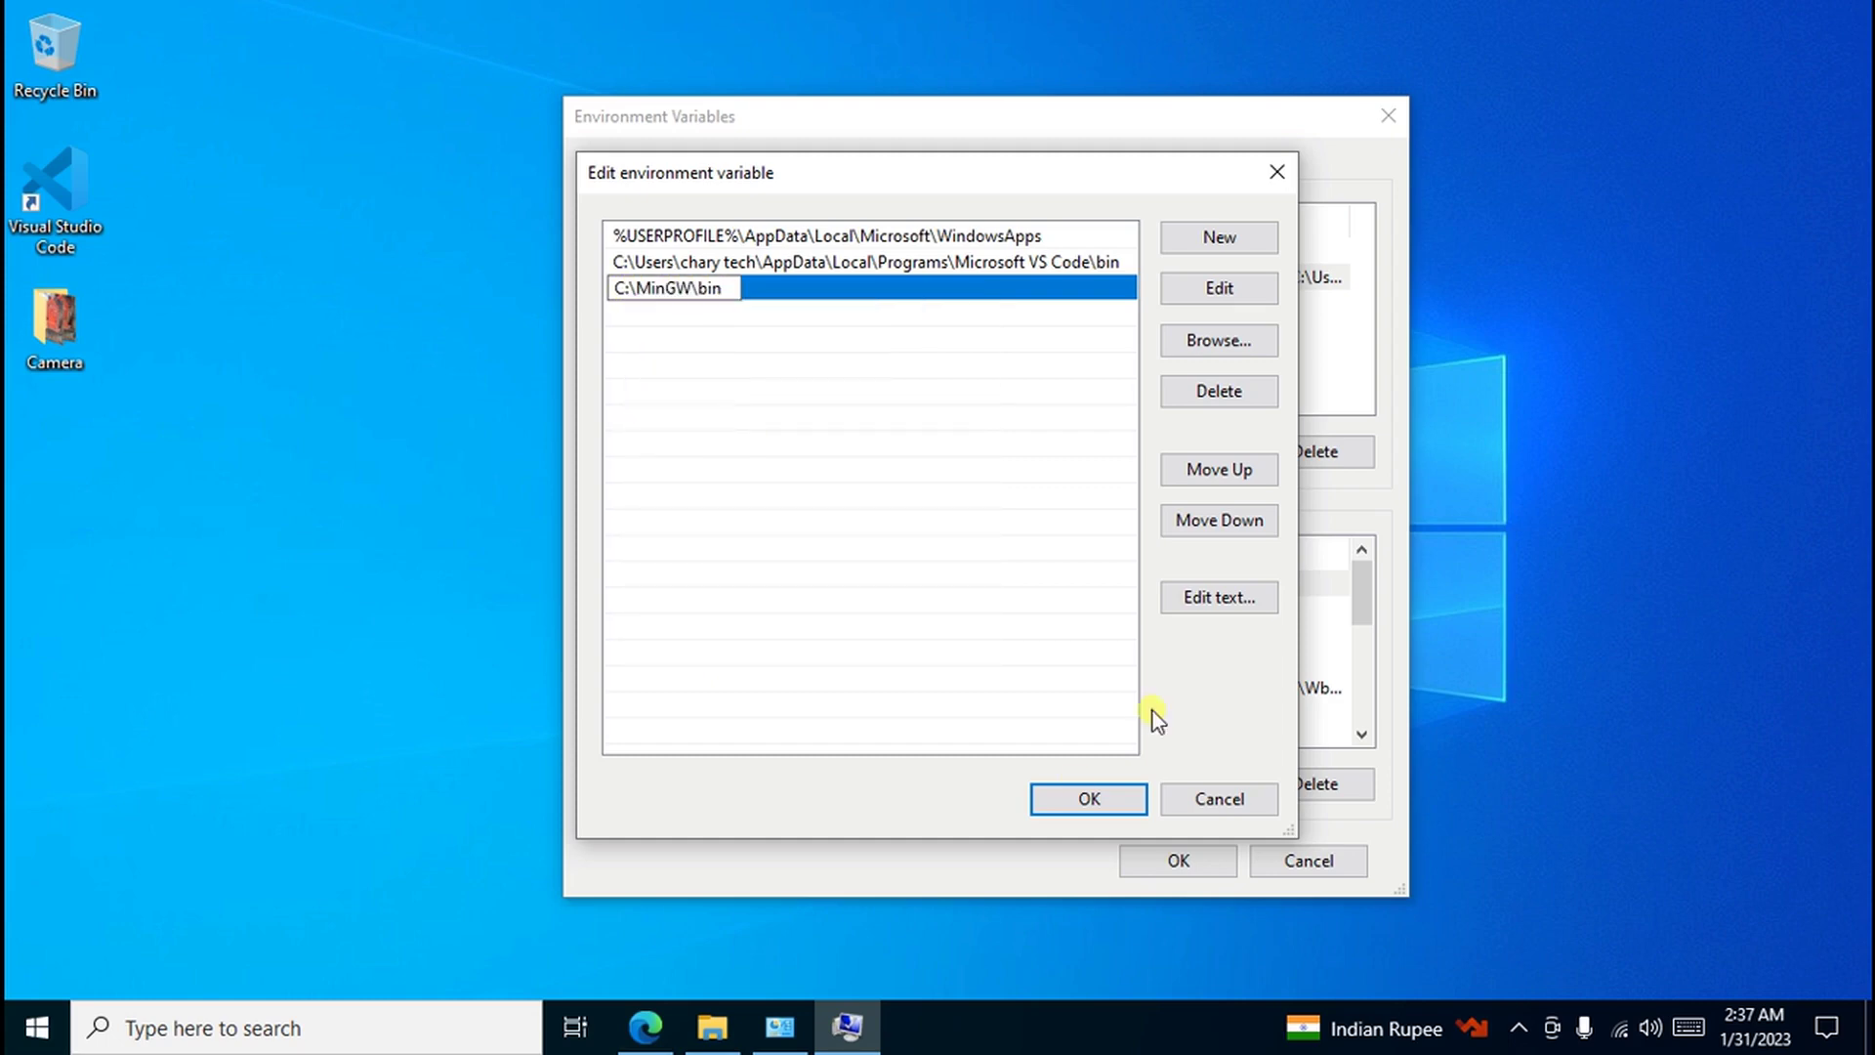
left_click(1080, 800)
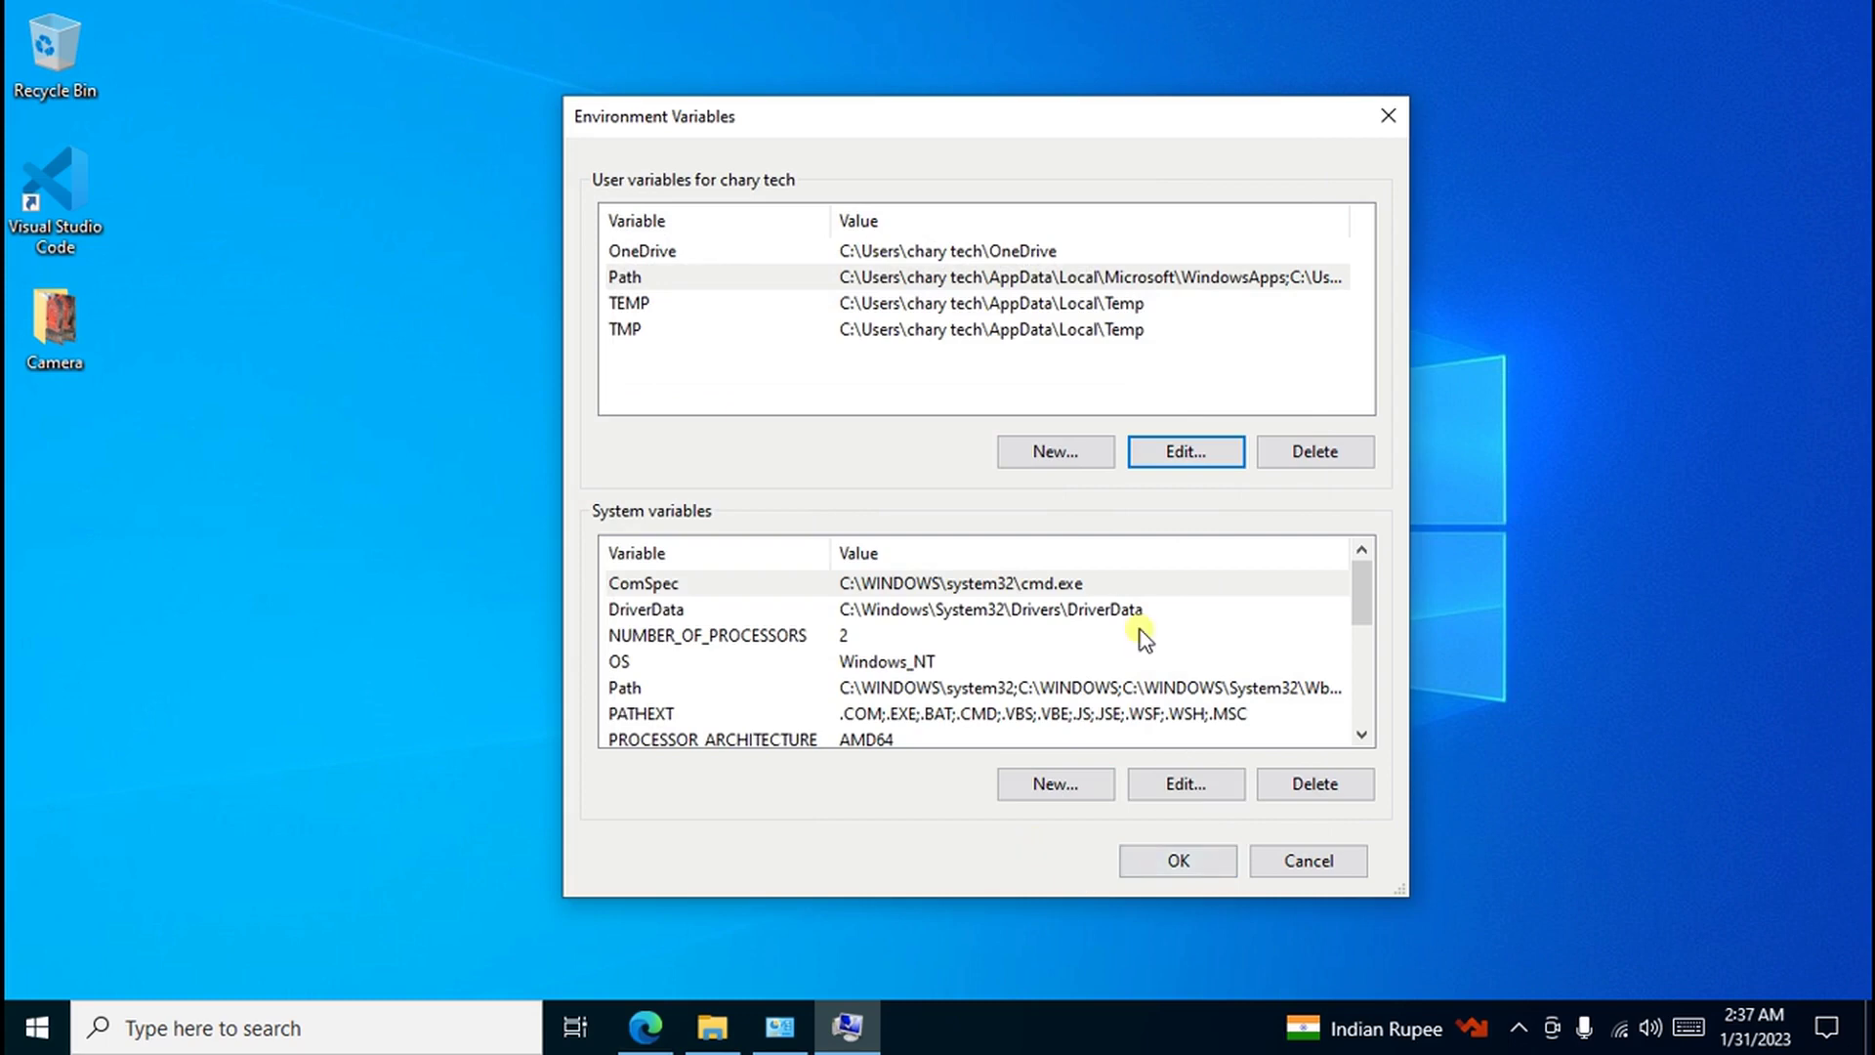
left_click(1162, 864)
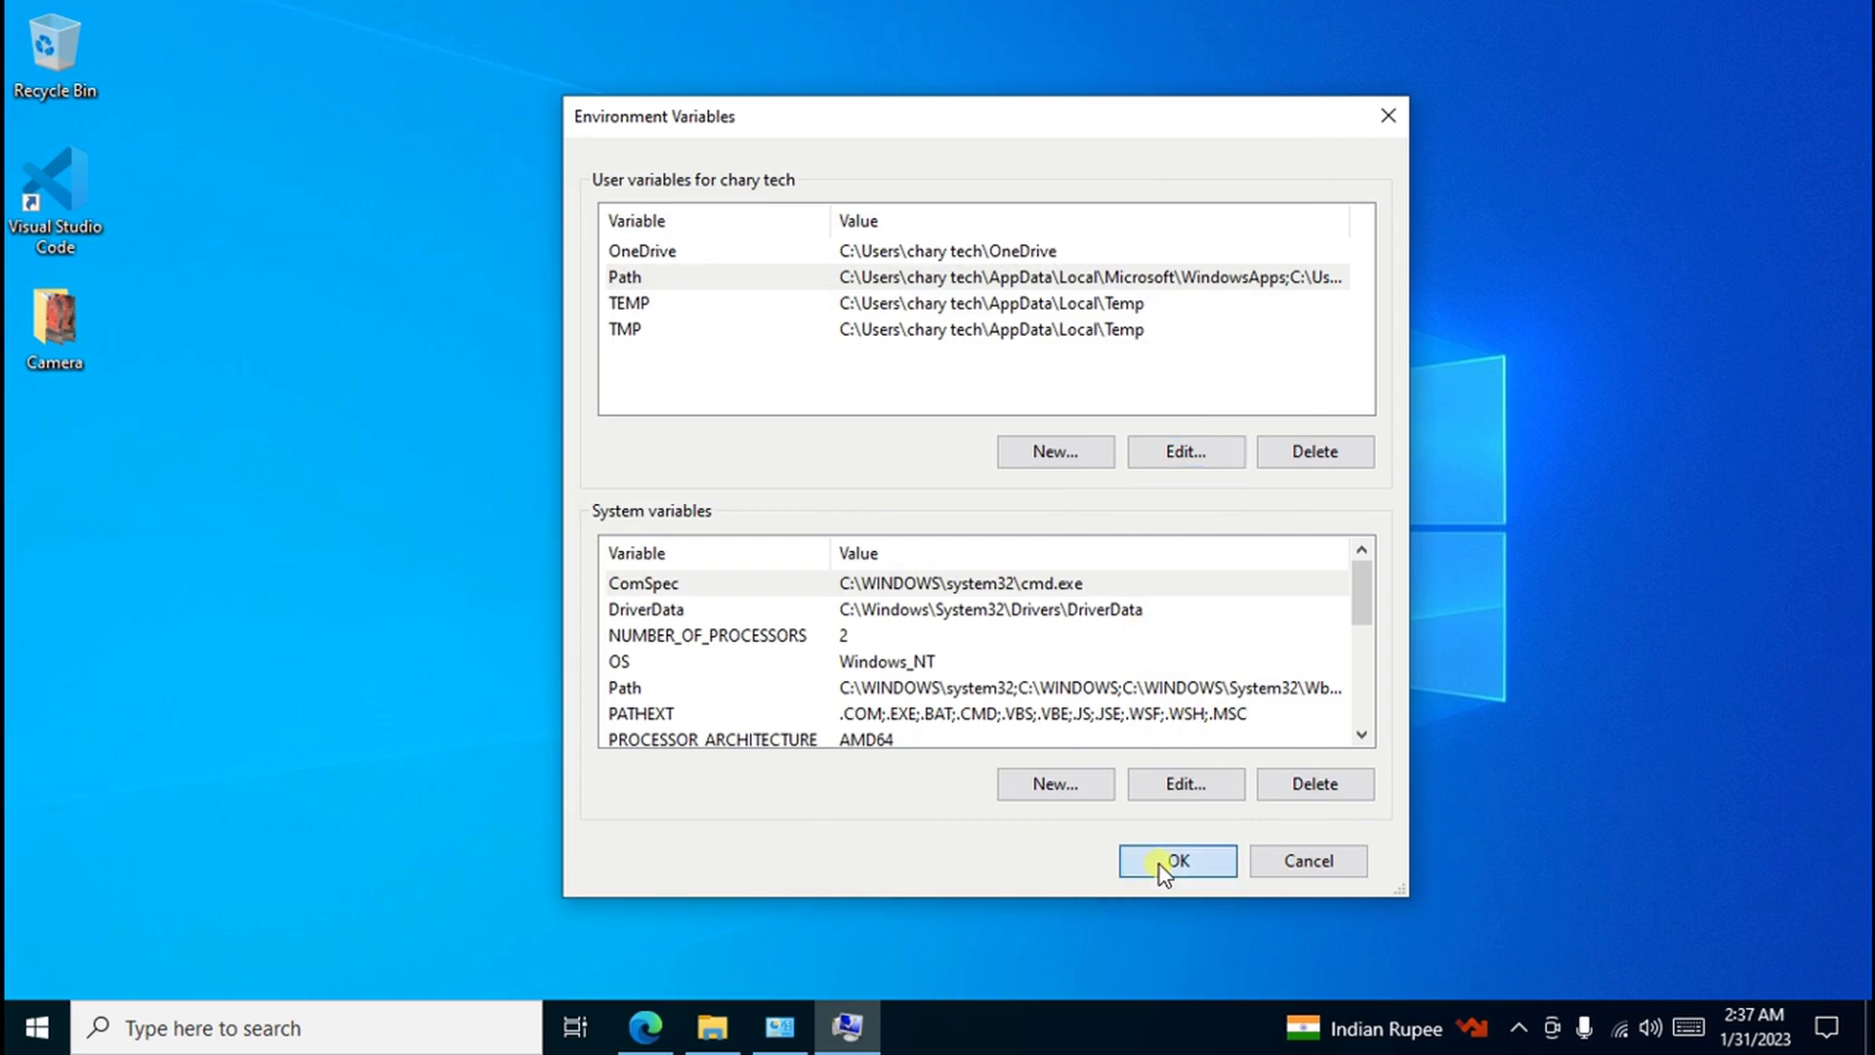
left_click(1022, 778)
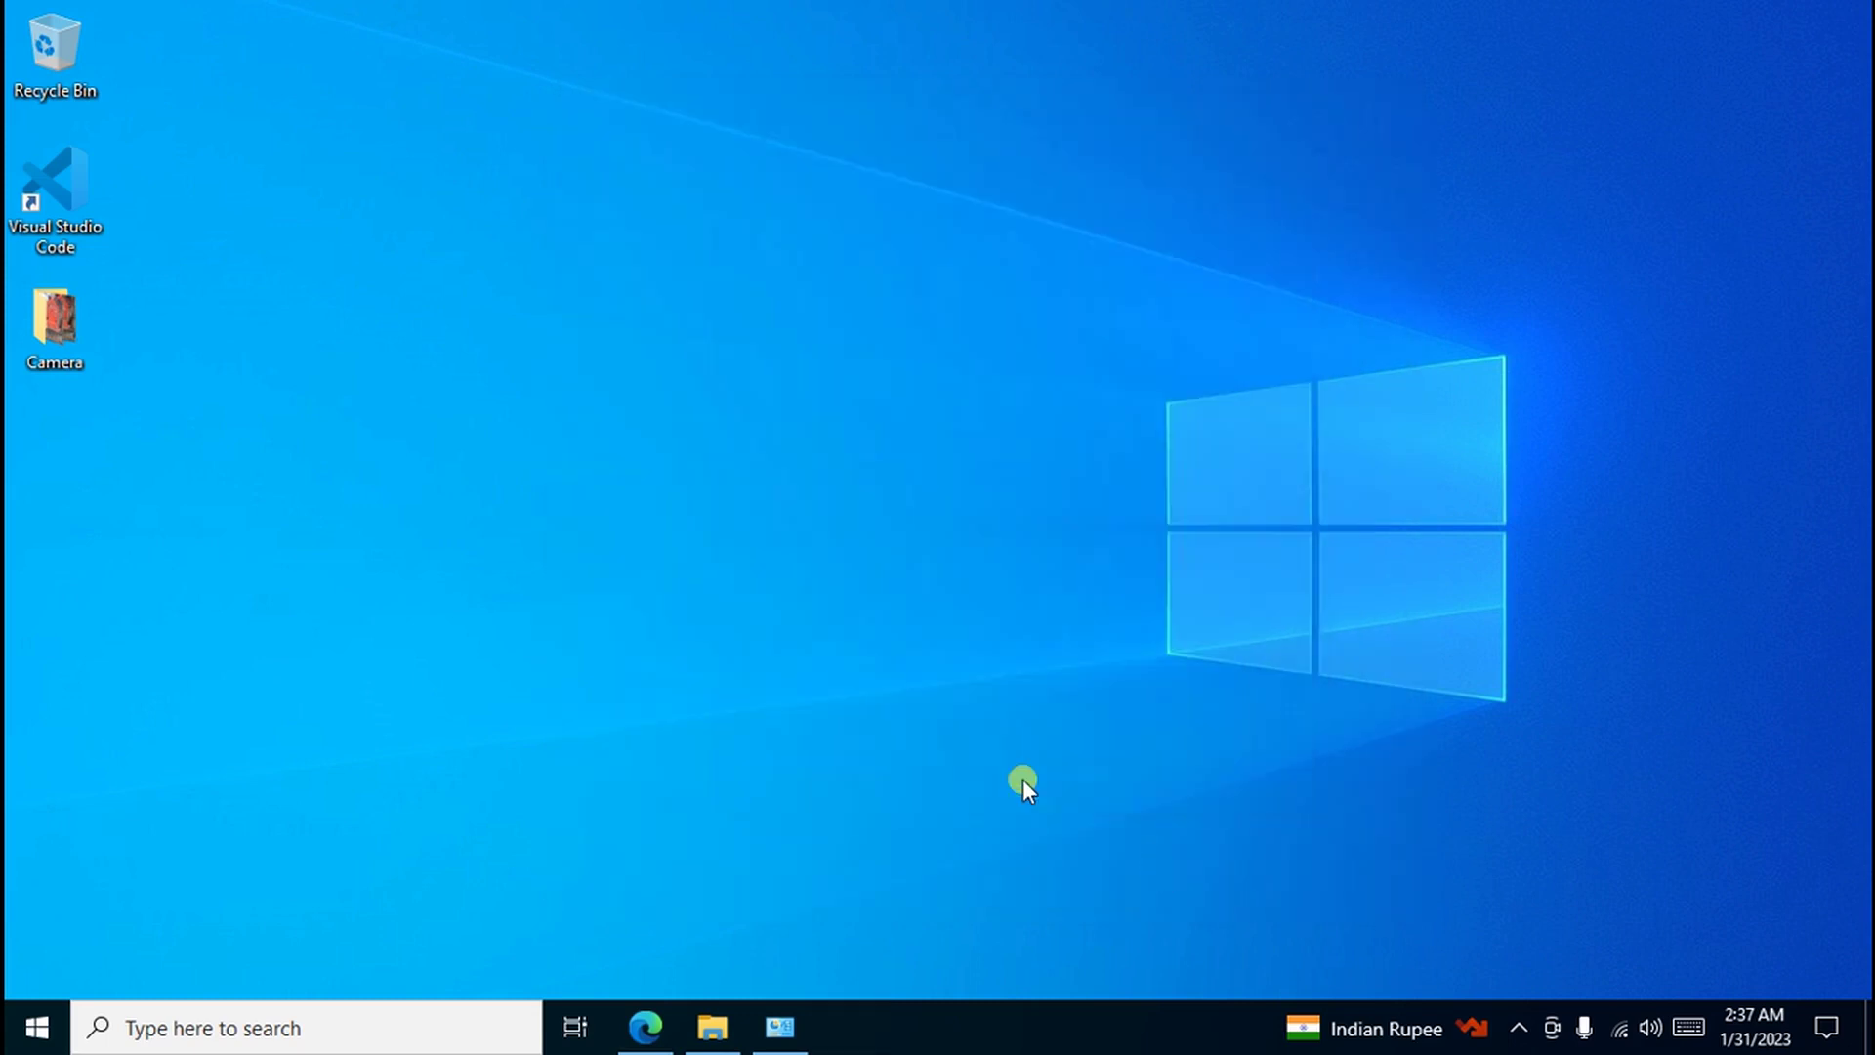
Step: Open Command Prompt and run g++ --version to check the compiler installation
left_click(189, 1033)
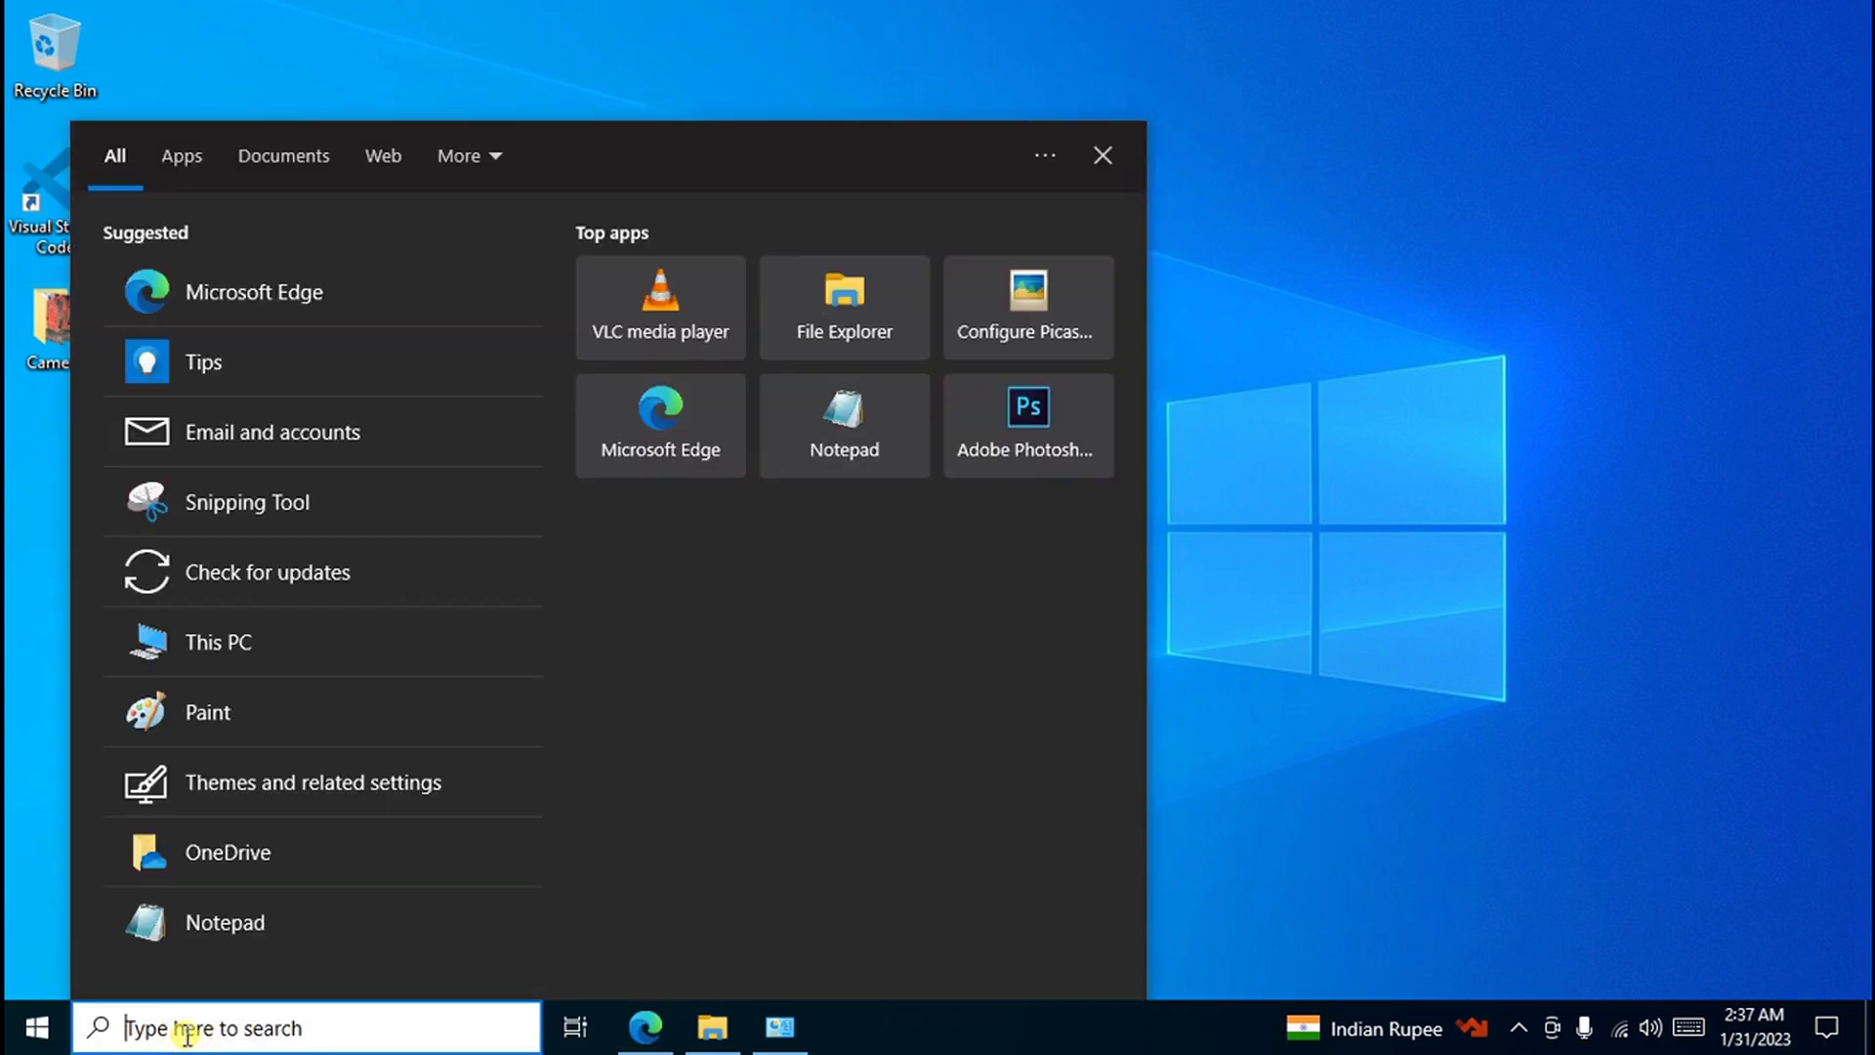
type("cmd")
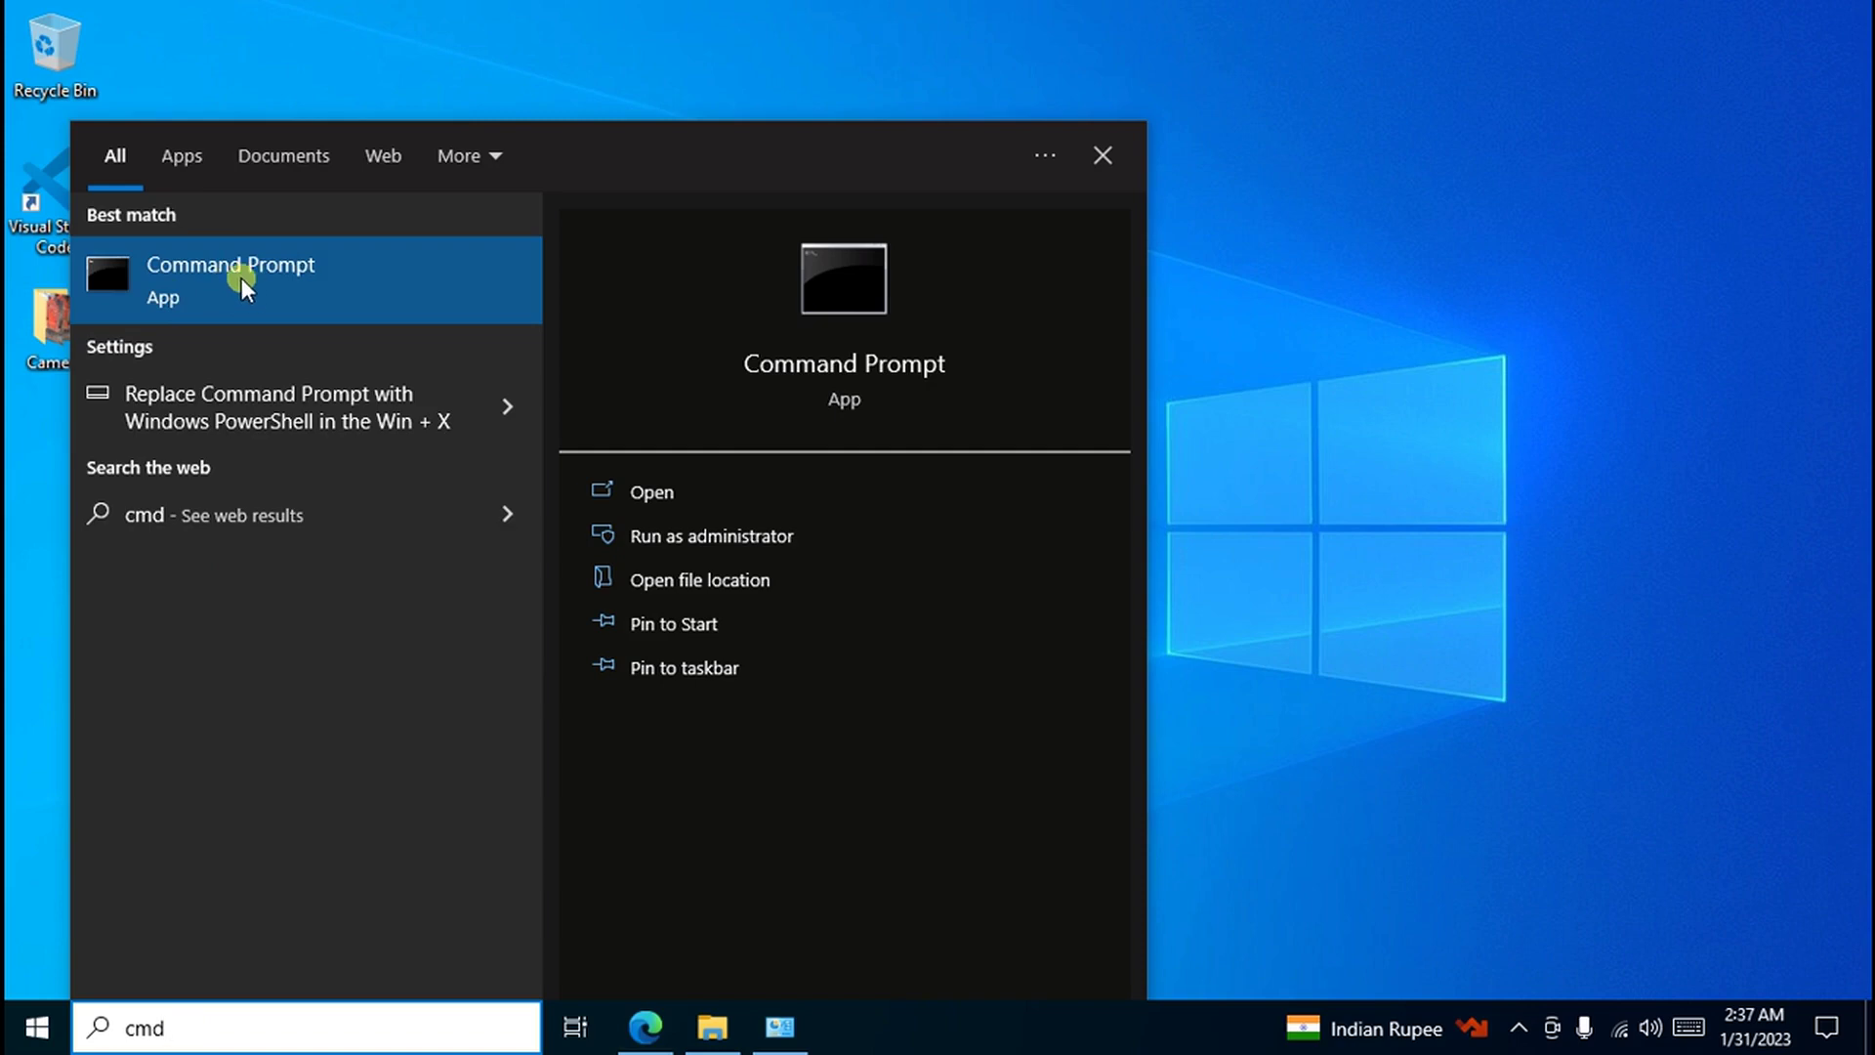
left_click(322, 283)
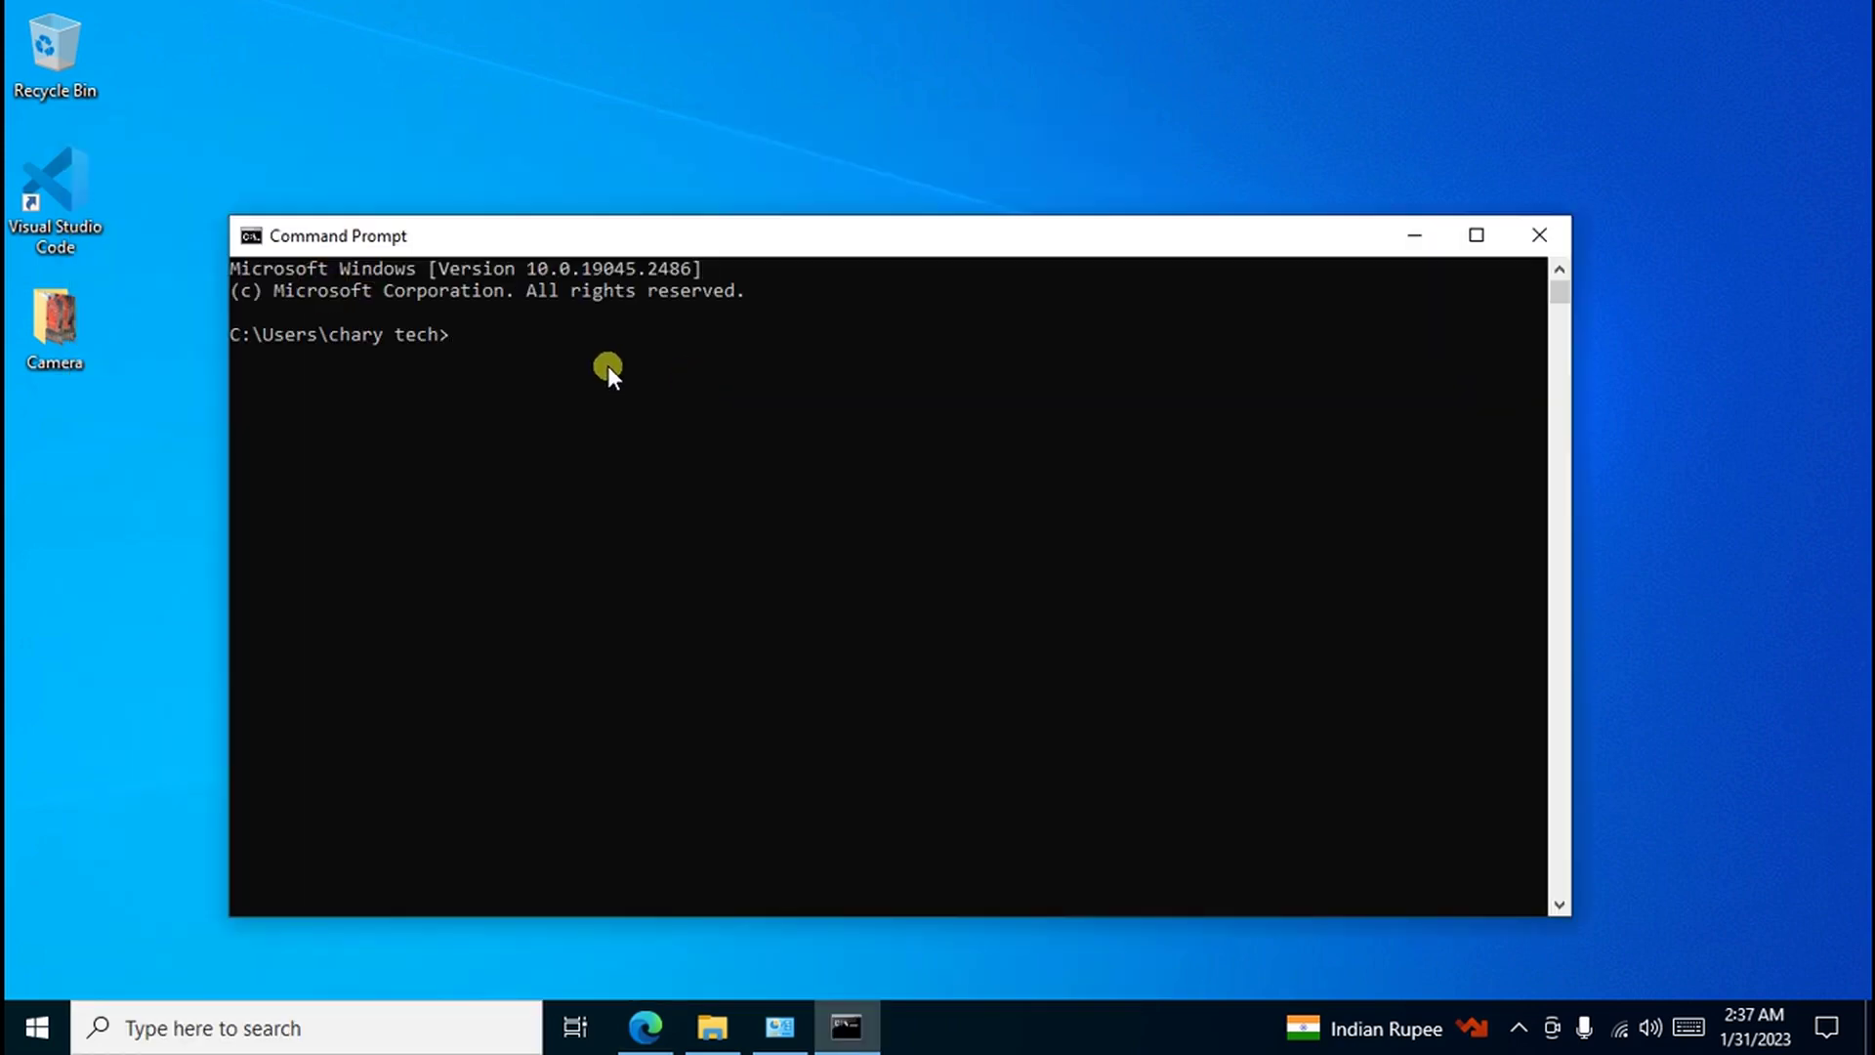
type("g++ --version")
key("Return")
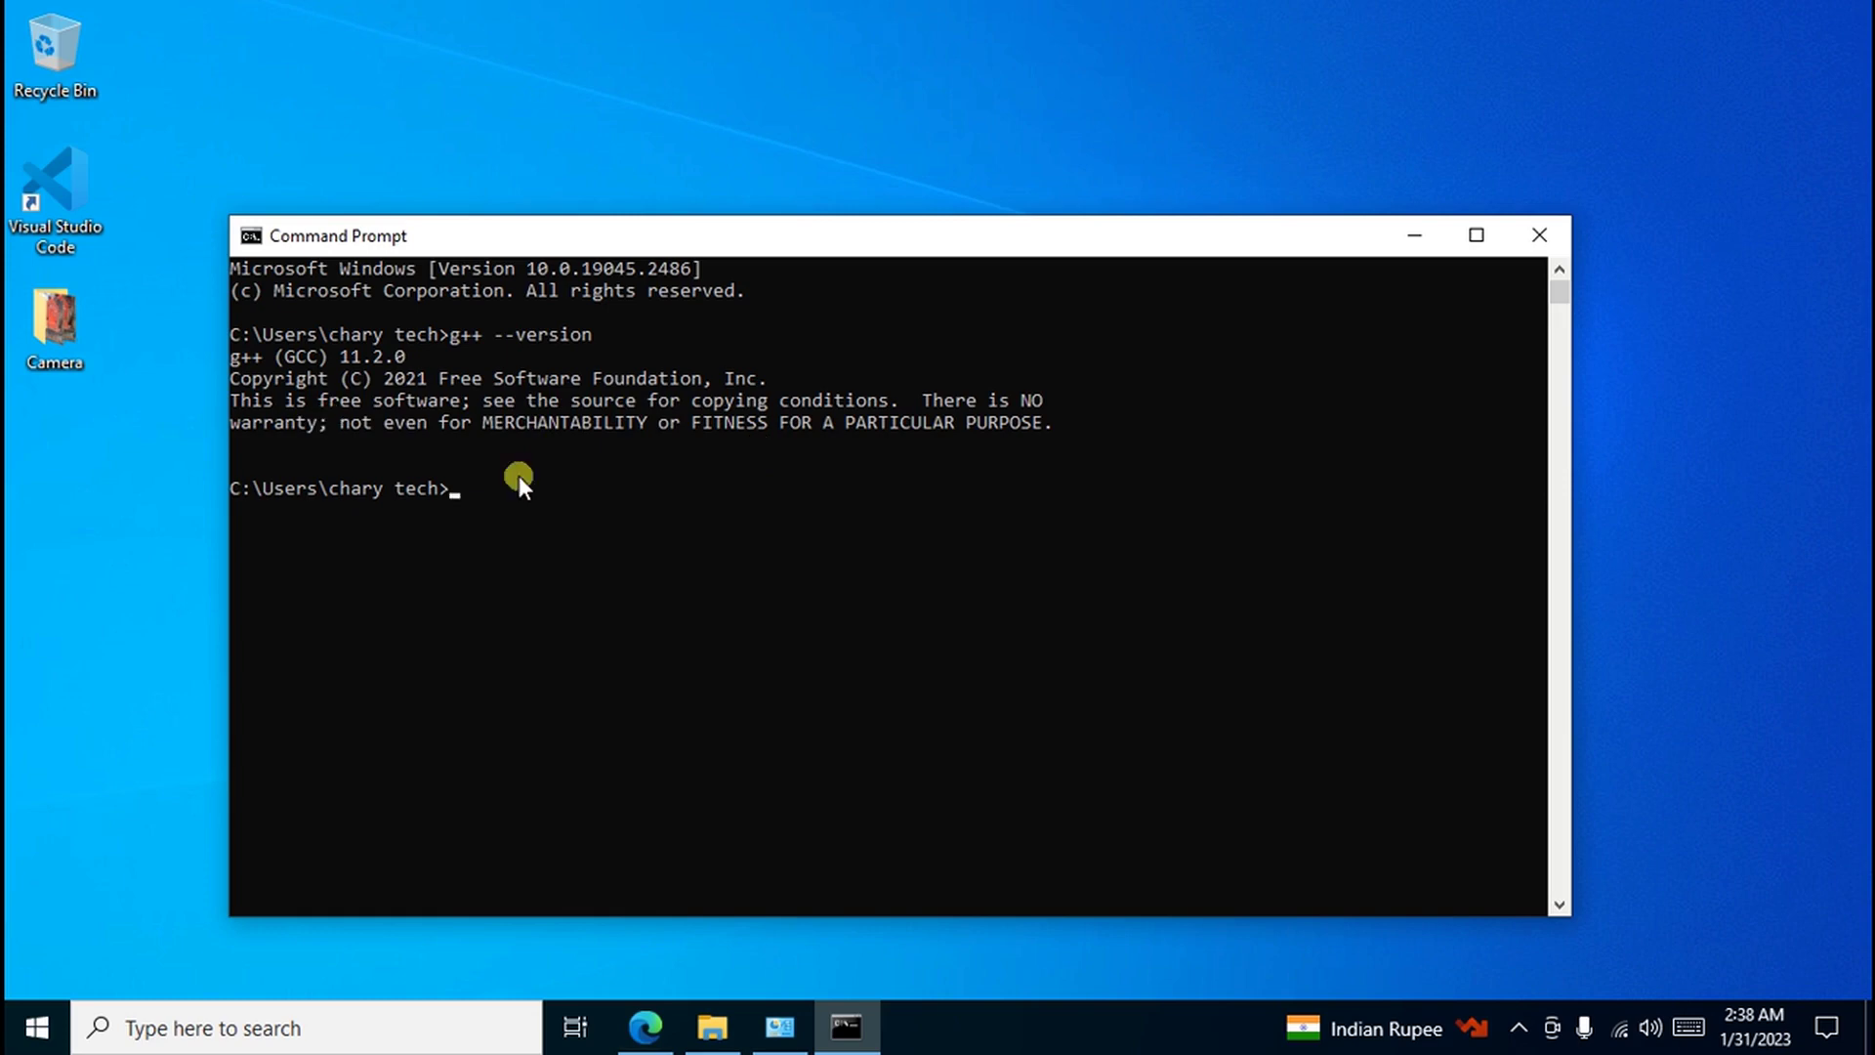
Step: Close Command Prompt and create a new desktop folder named Chary tech info
left_click(1537, 234)
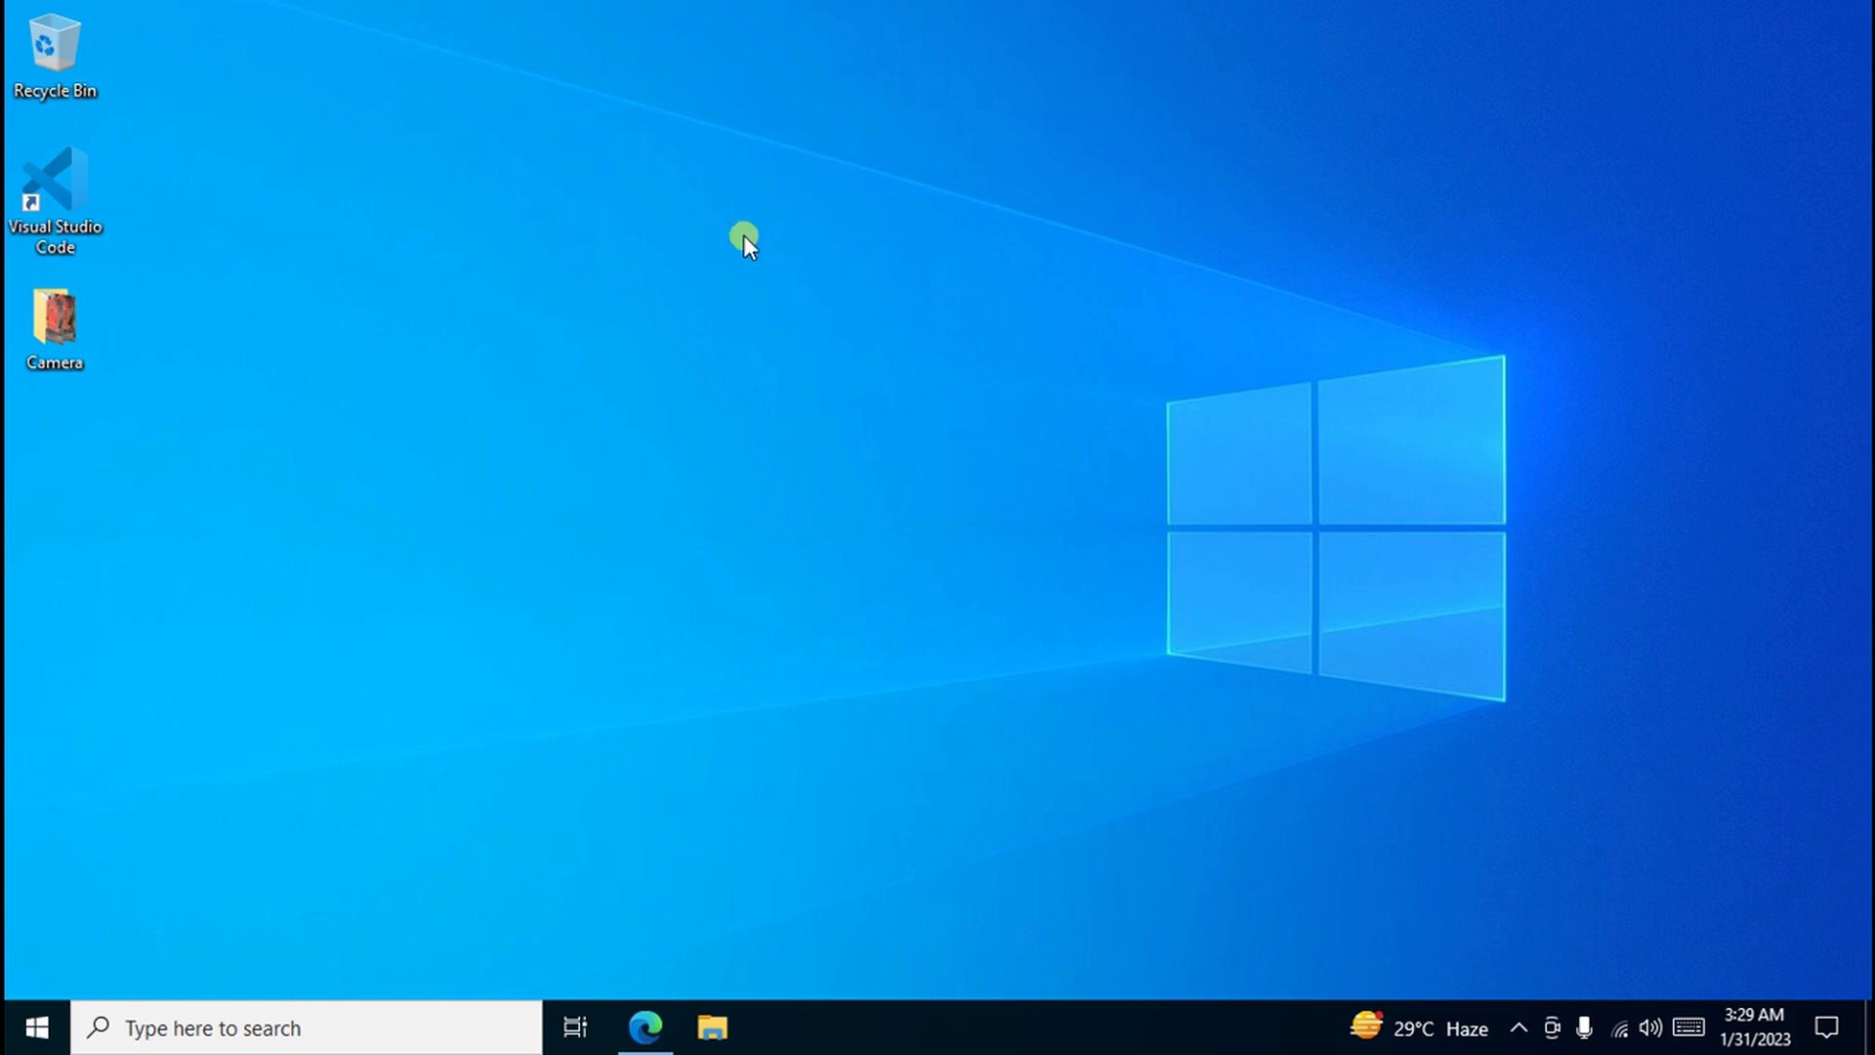
right_click(684, 238)
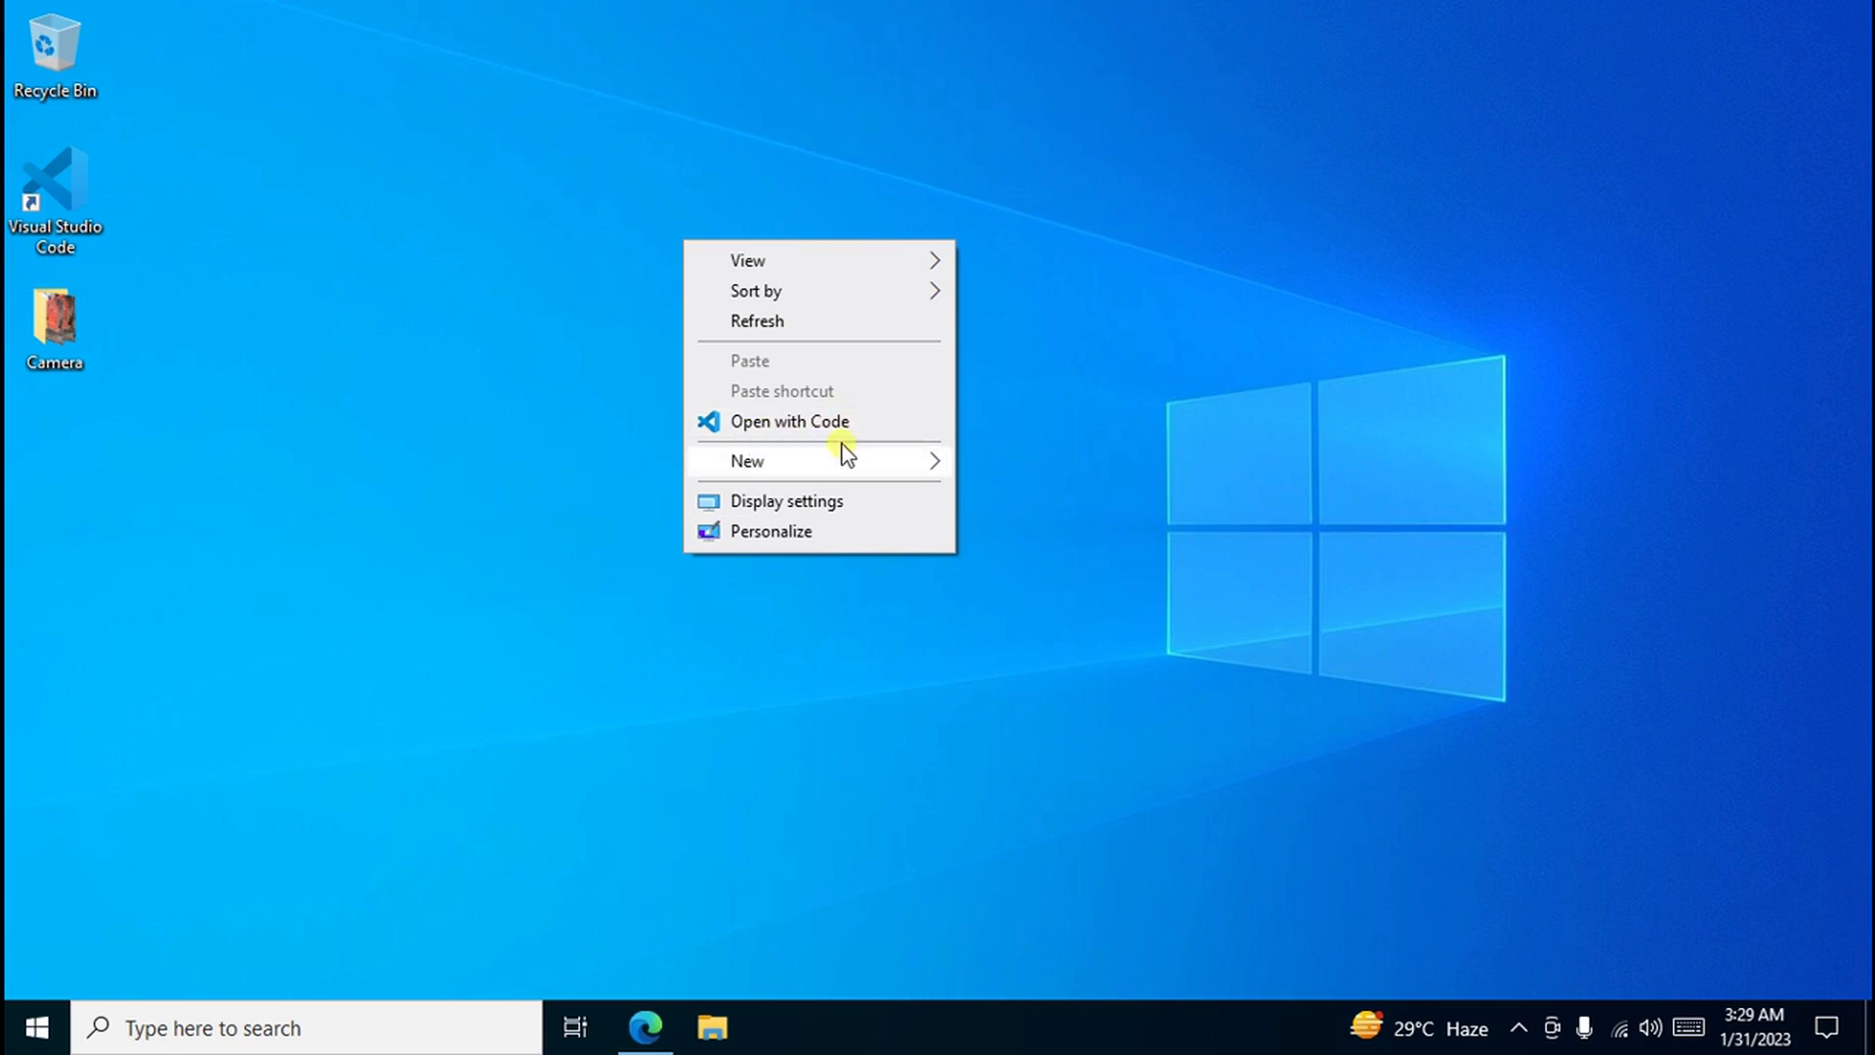
mouse_move(747, 467)
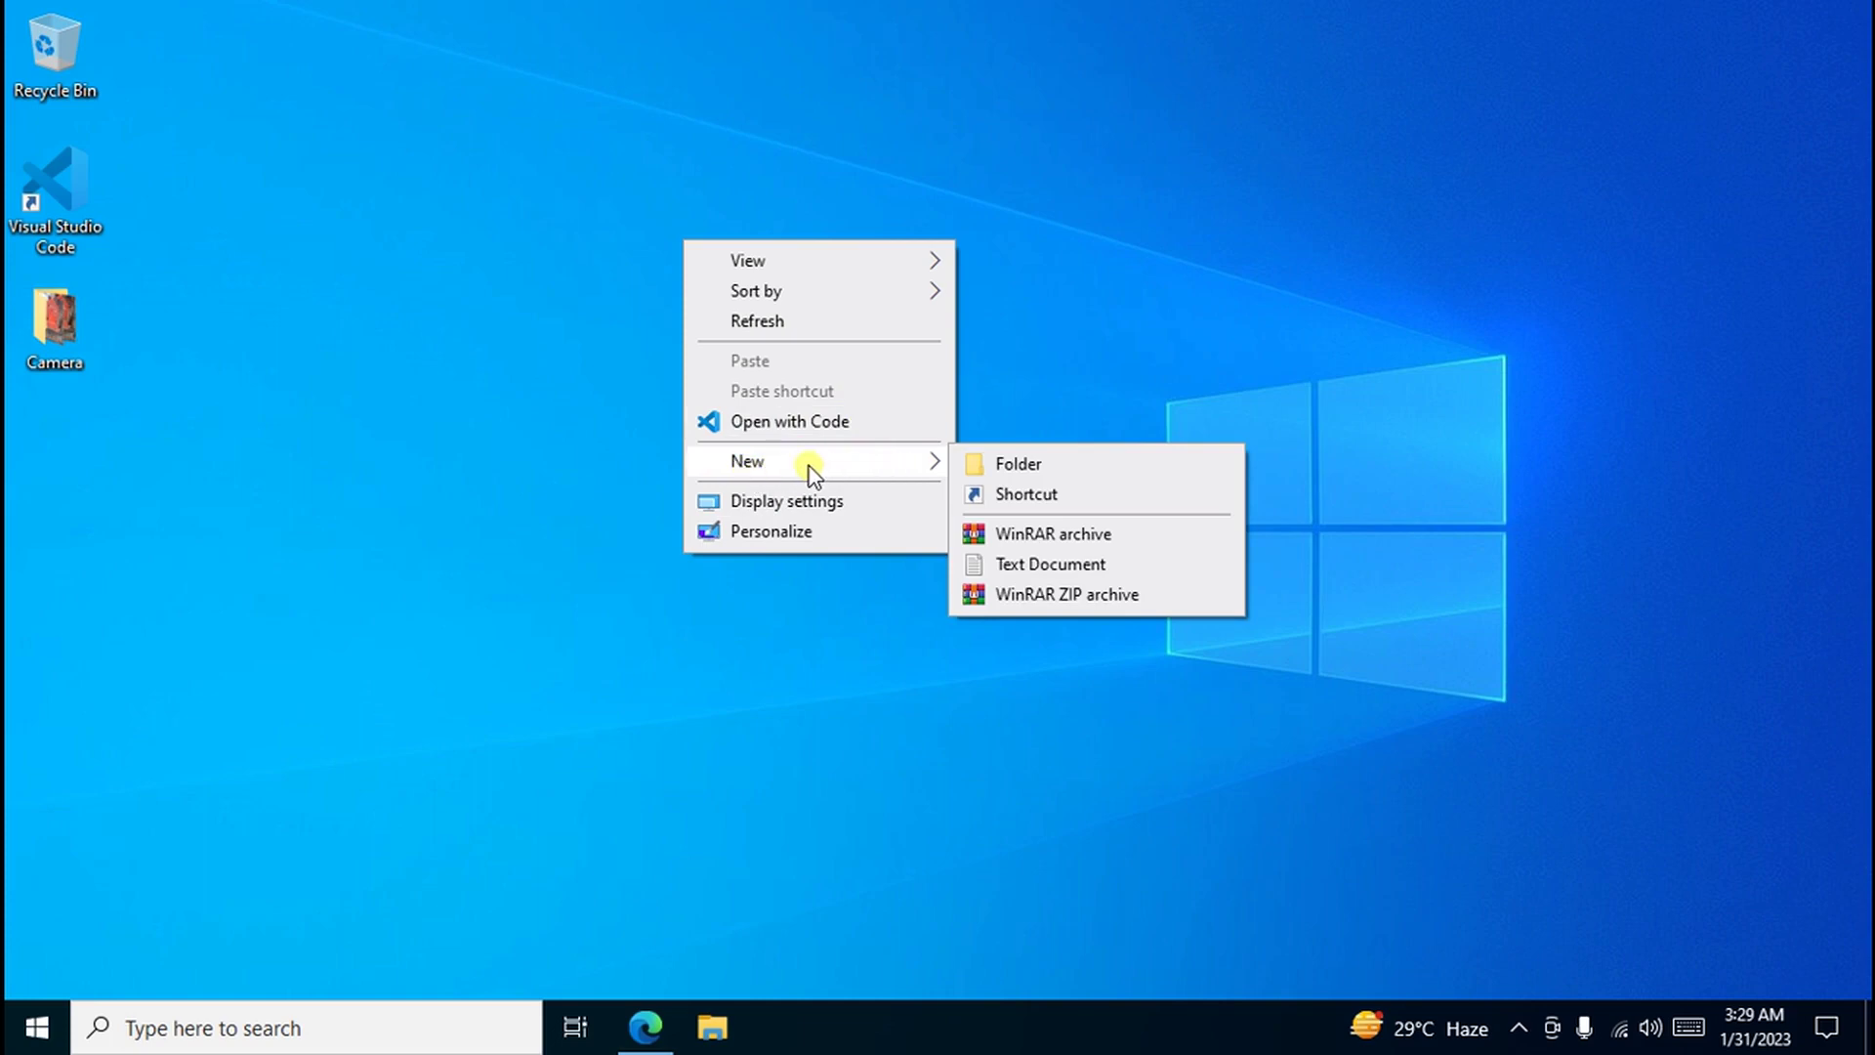
left_click(1022, 467)
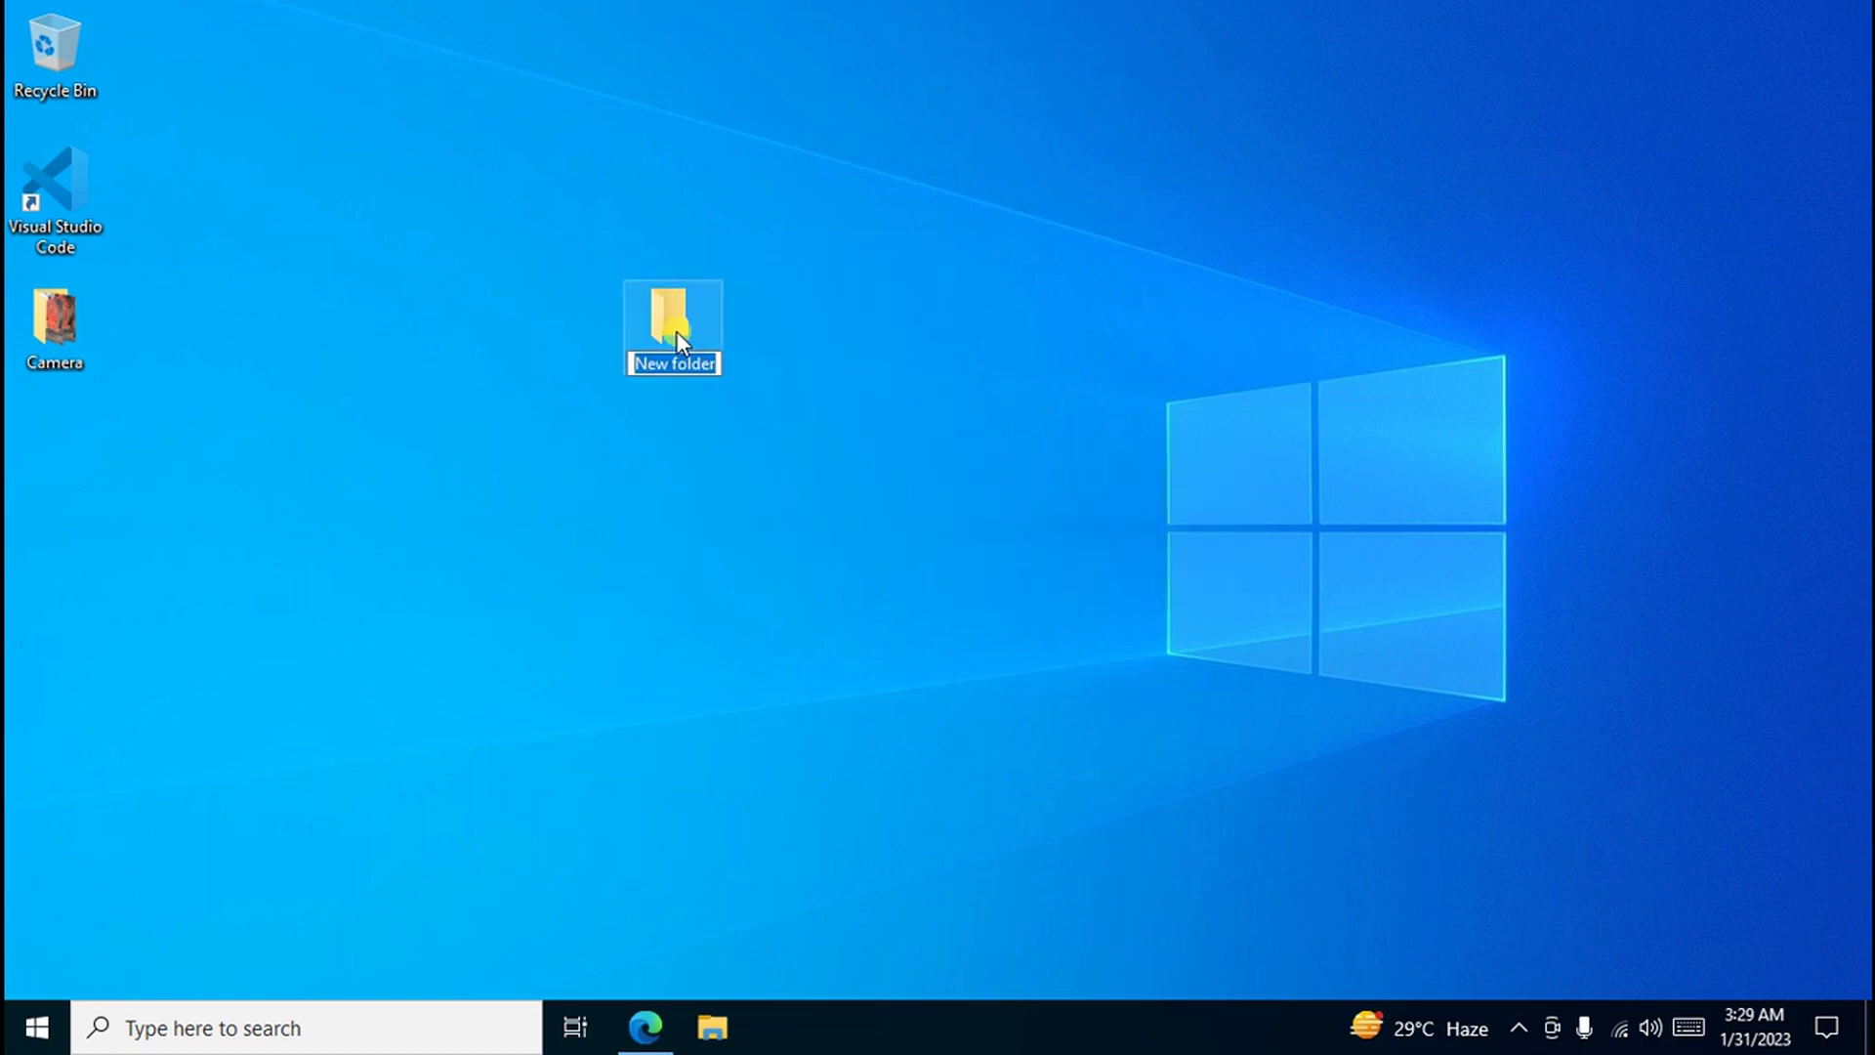
type("Chary tech info")
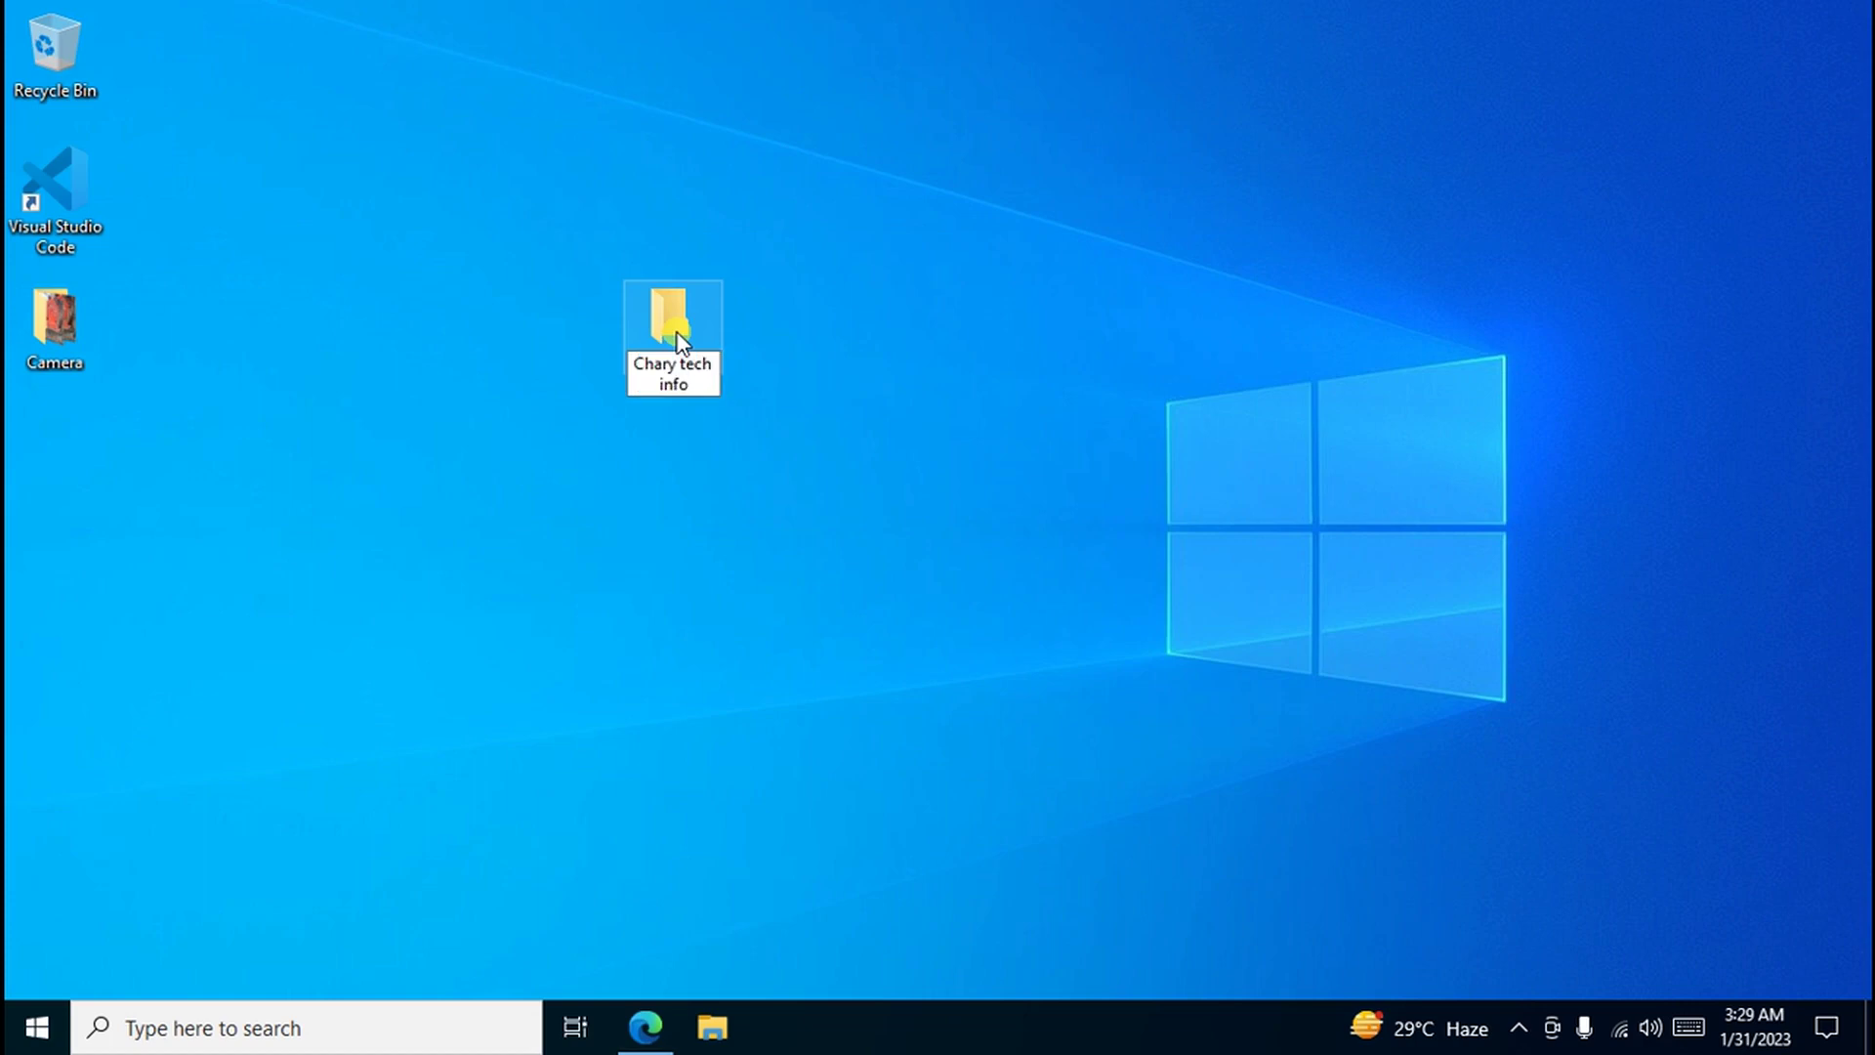
key("Return")
left_click(929, 333)
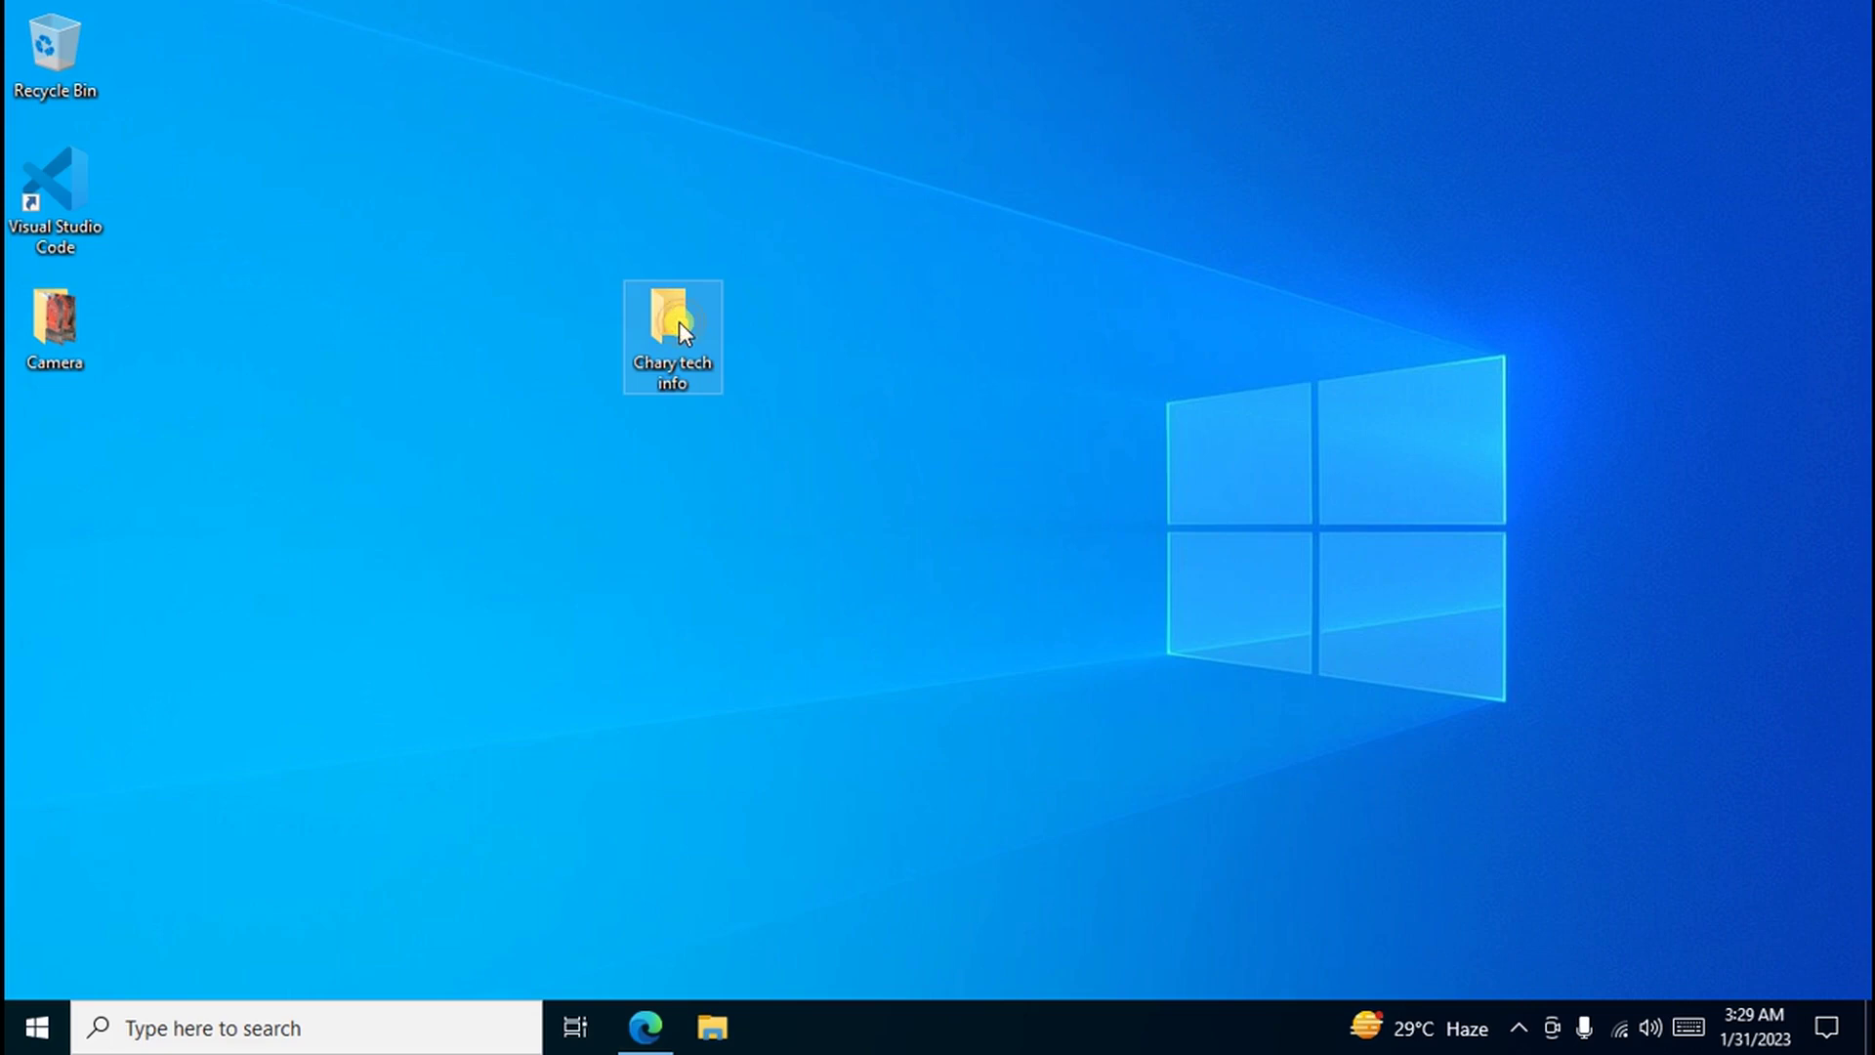
Step: Open the Chary tech info folder from the desktop and open it with Visual Studio Code
left_click(678, 360)
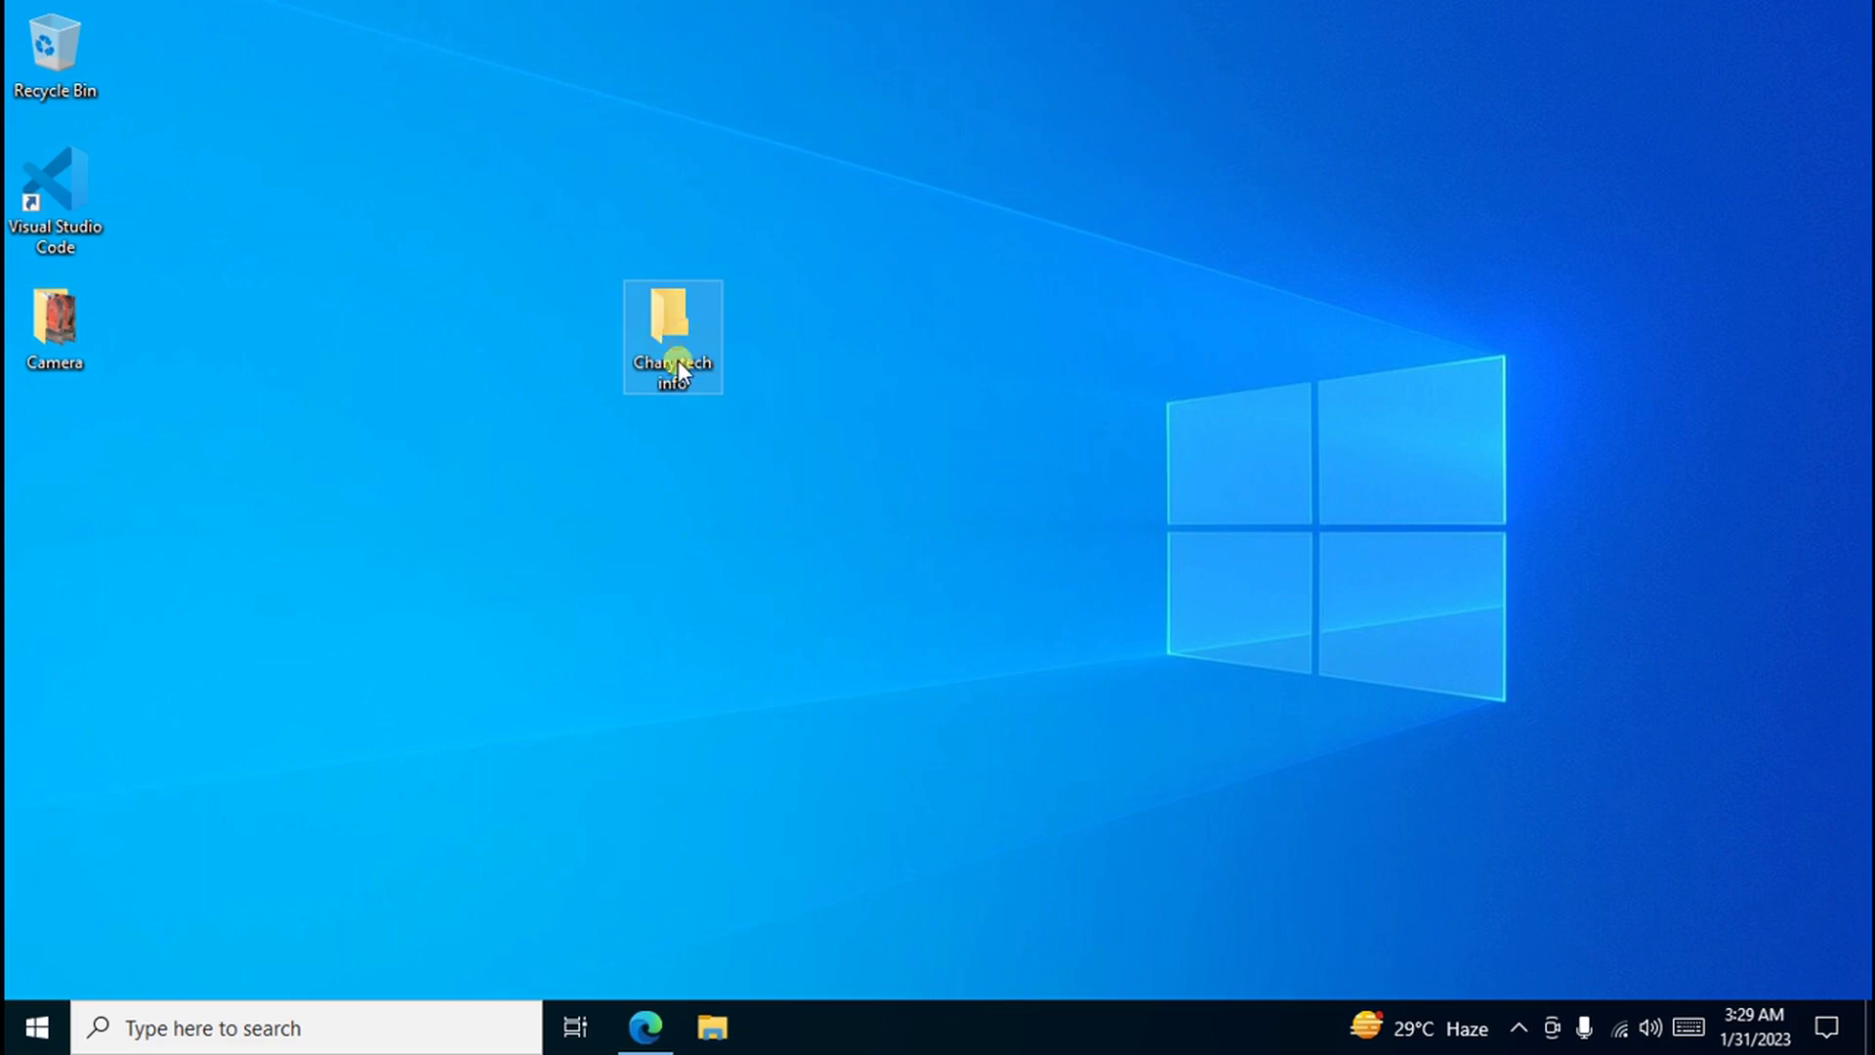
left_click(830, 338)
right_click(670, 337)
left_click(764, 216)
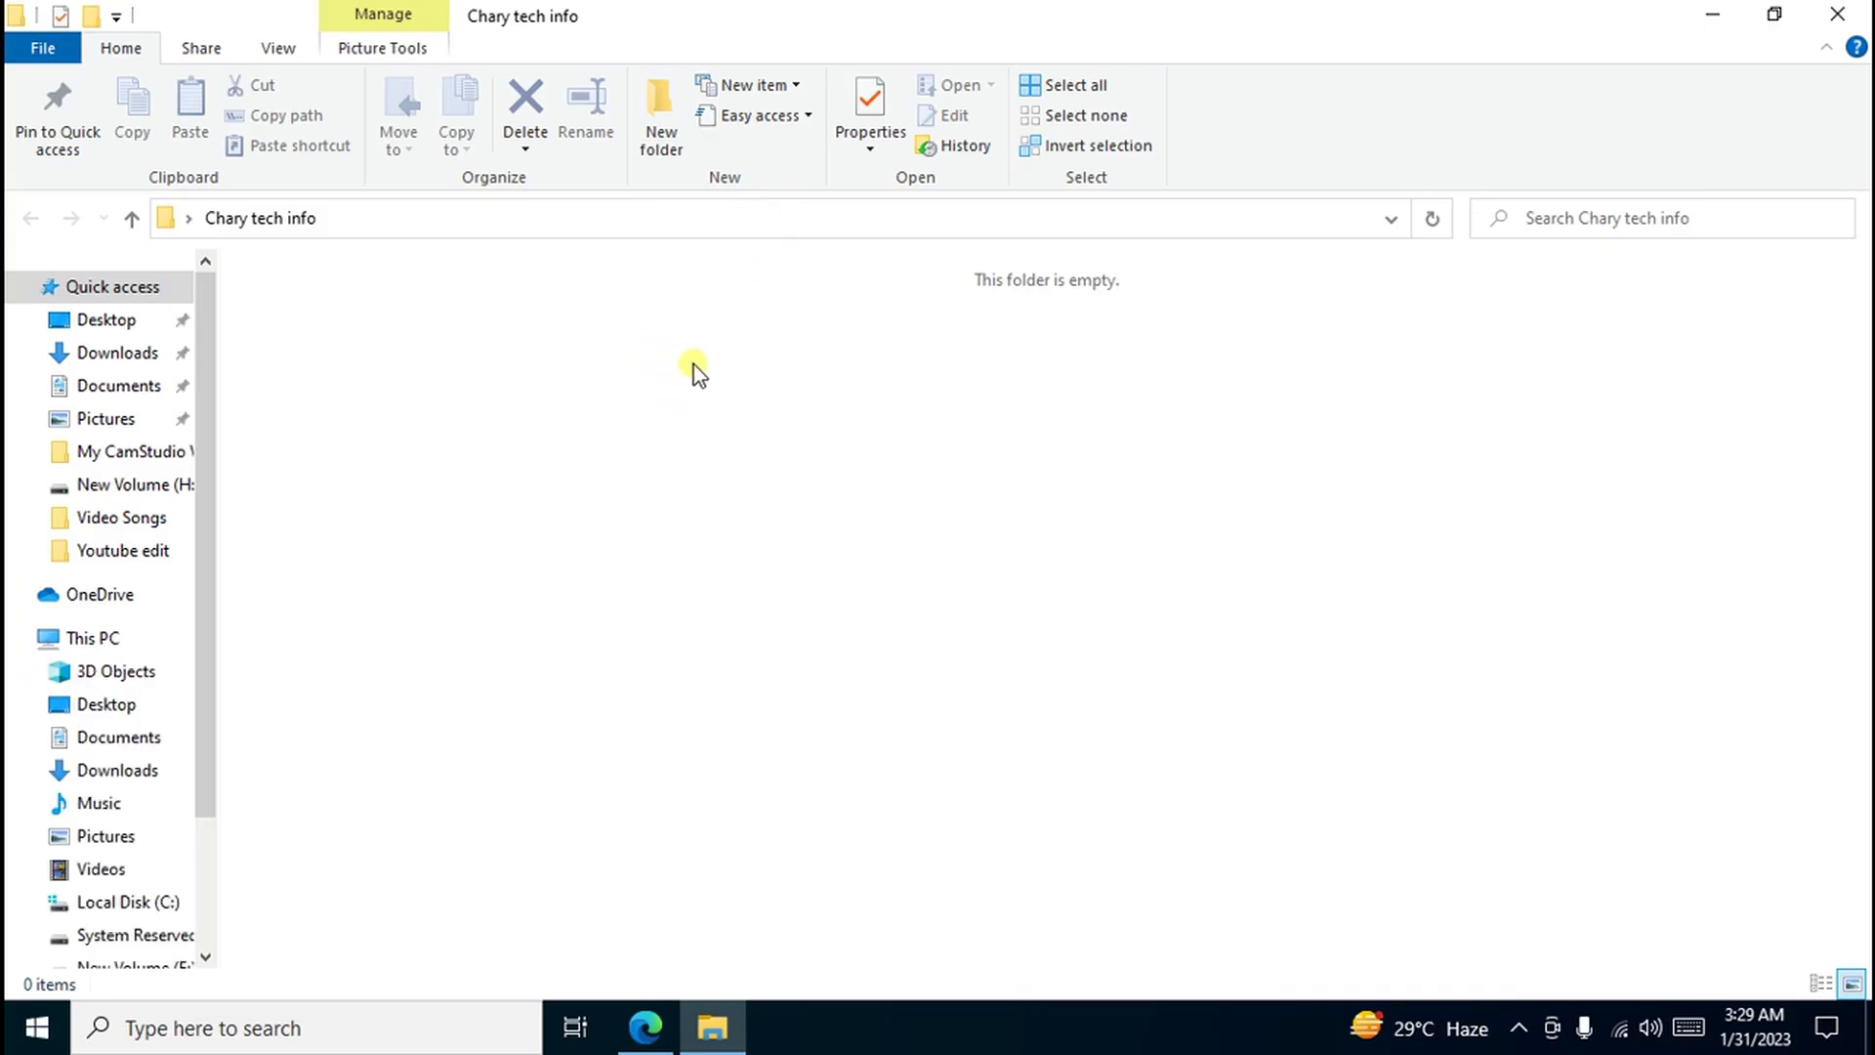
right_click(693, 366)
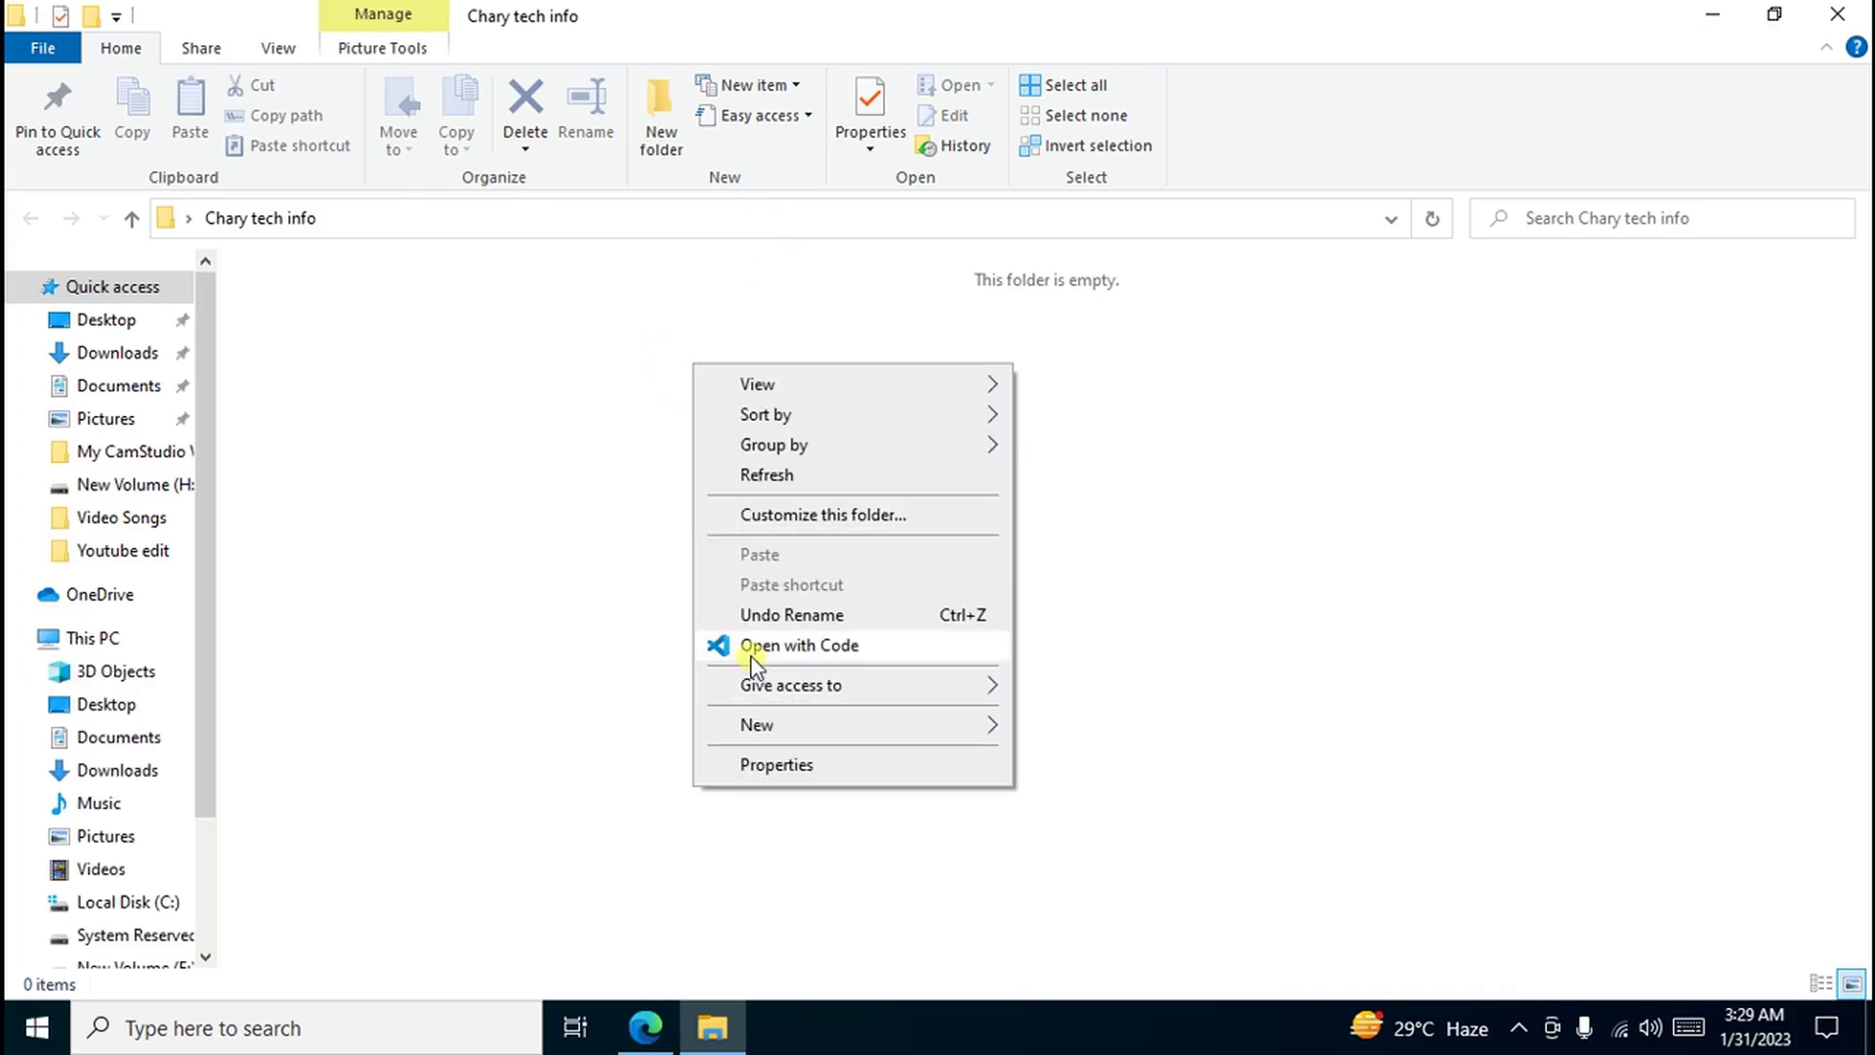
left_click(848, 648)
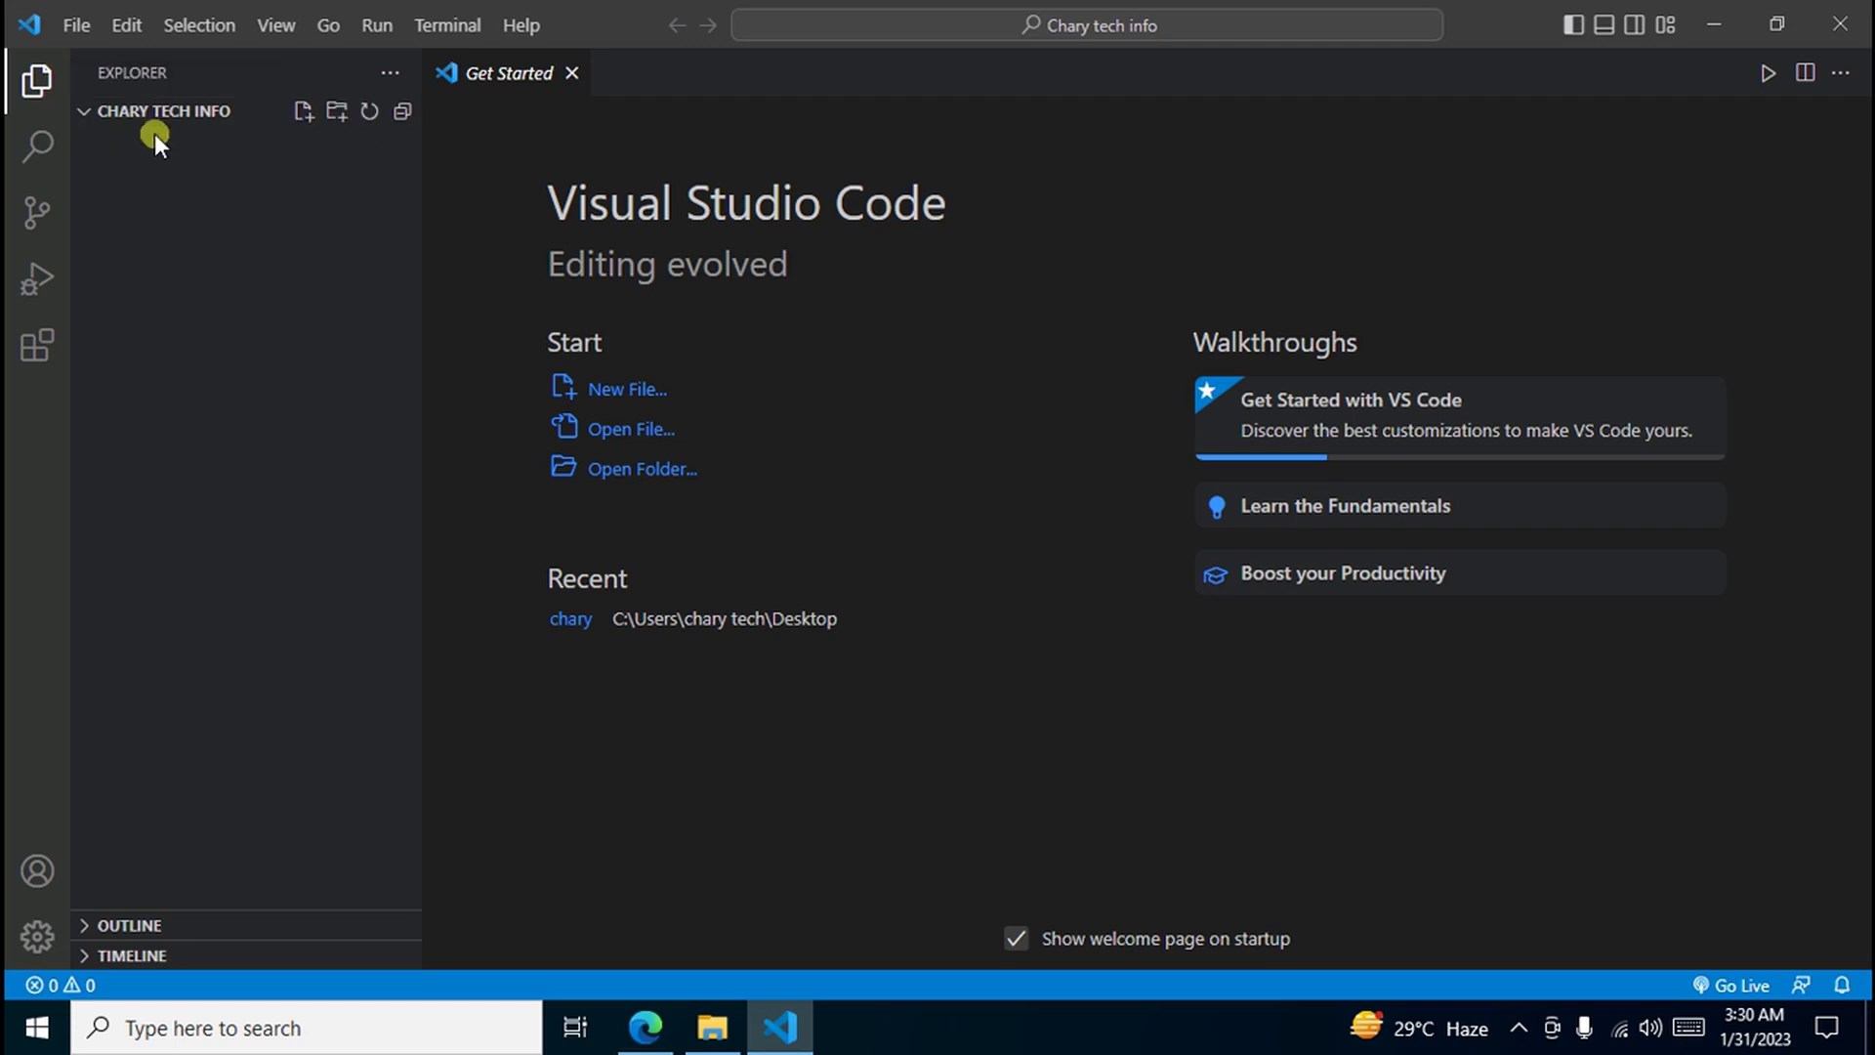
Step: Create a file named sample.cpp in the Chary tech info folder, check it in File Explorer and return to the editor
left_click(304, 113)
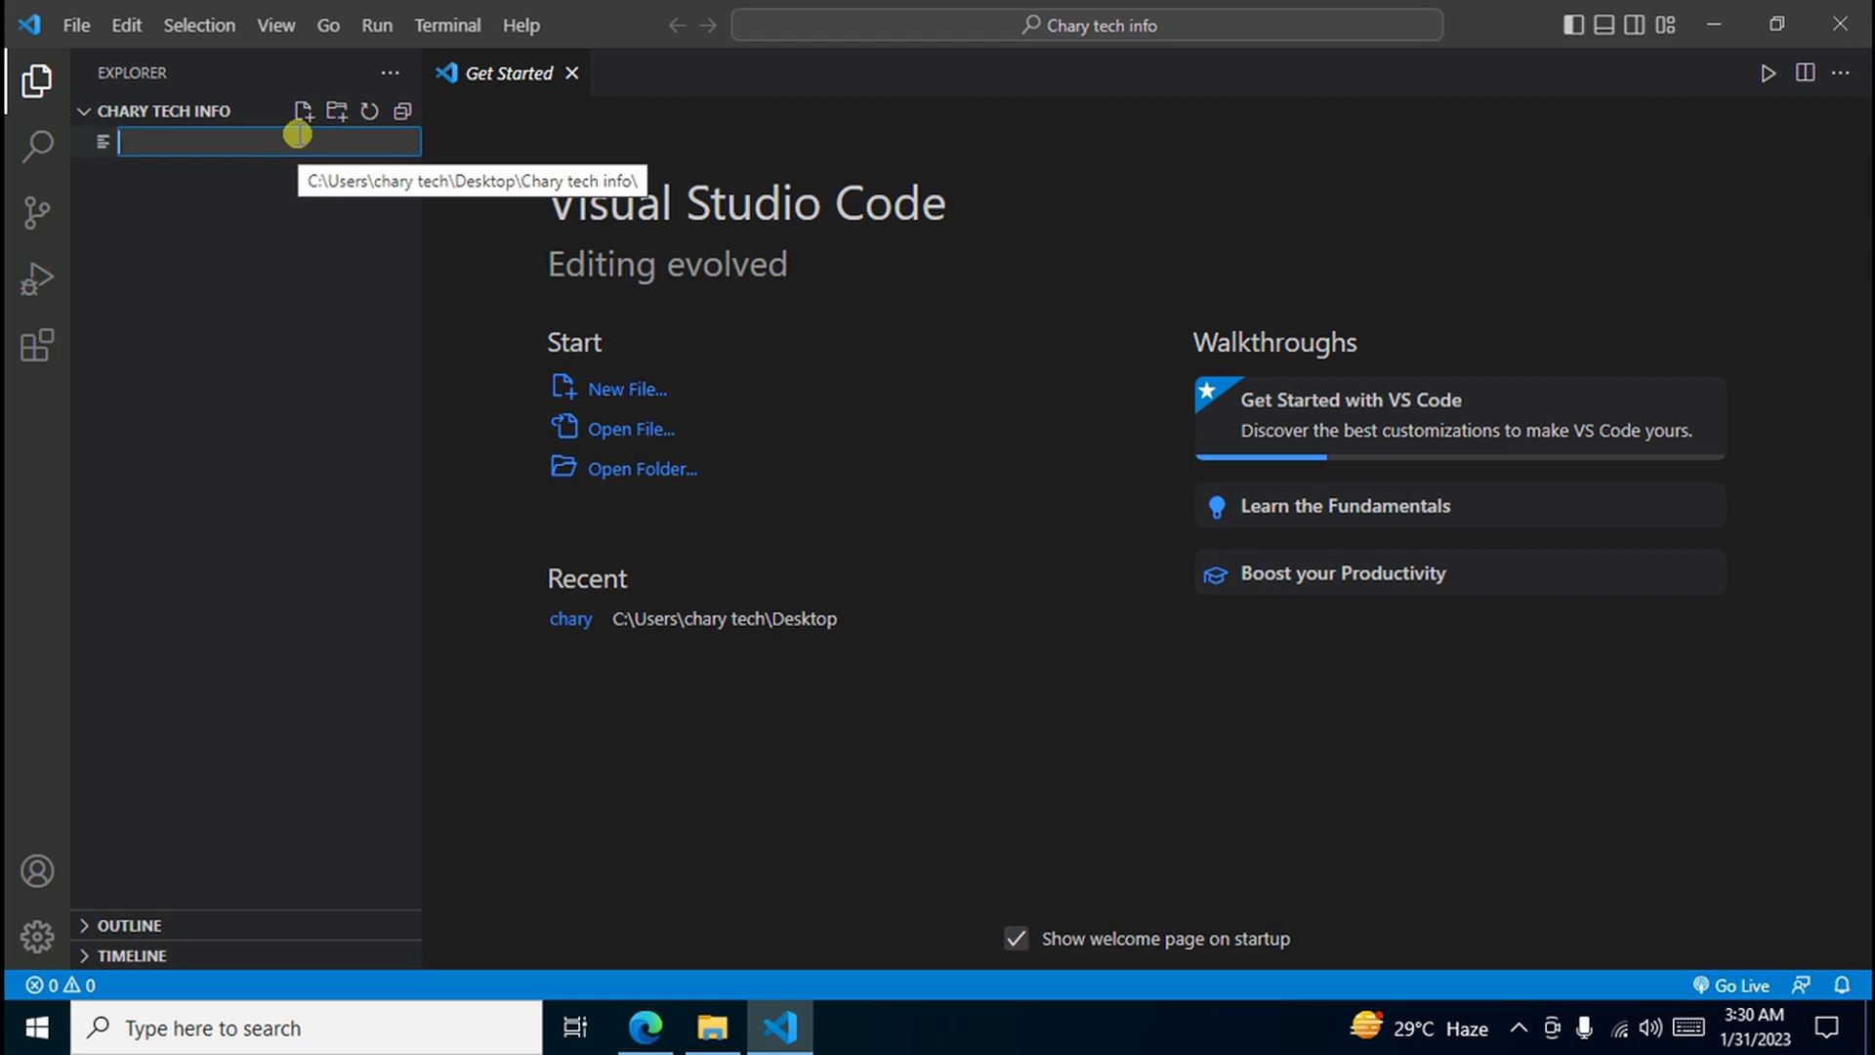
type("sam")
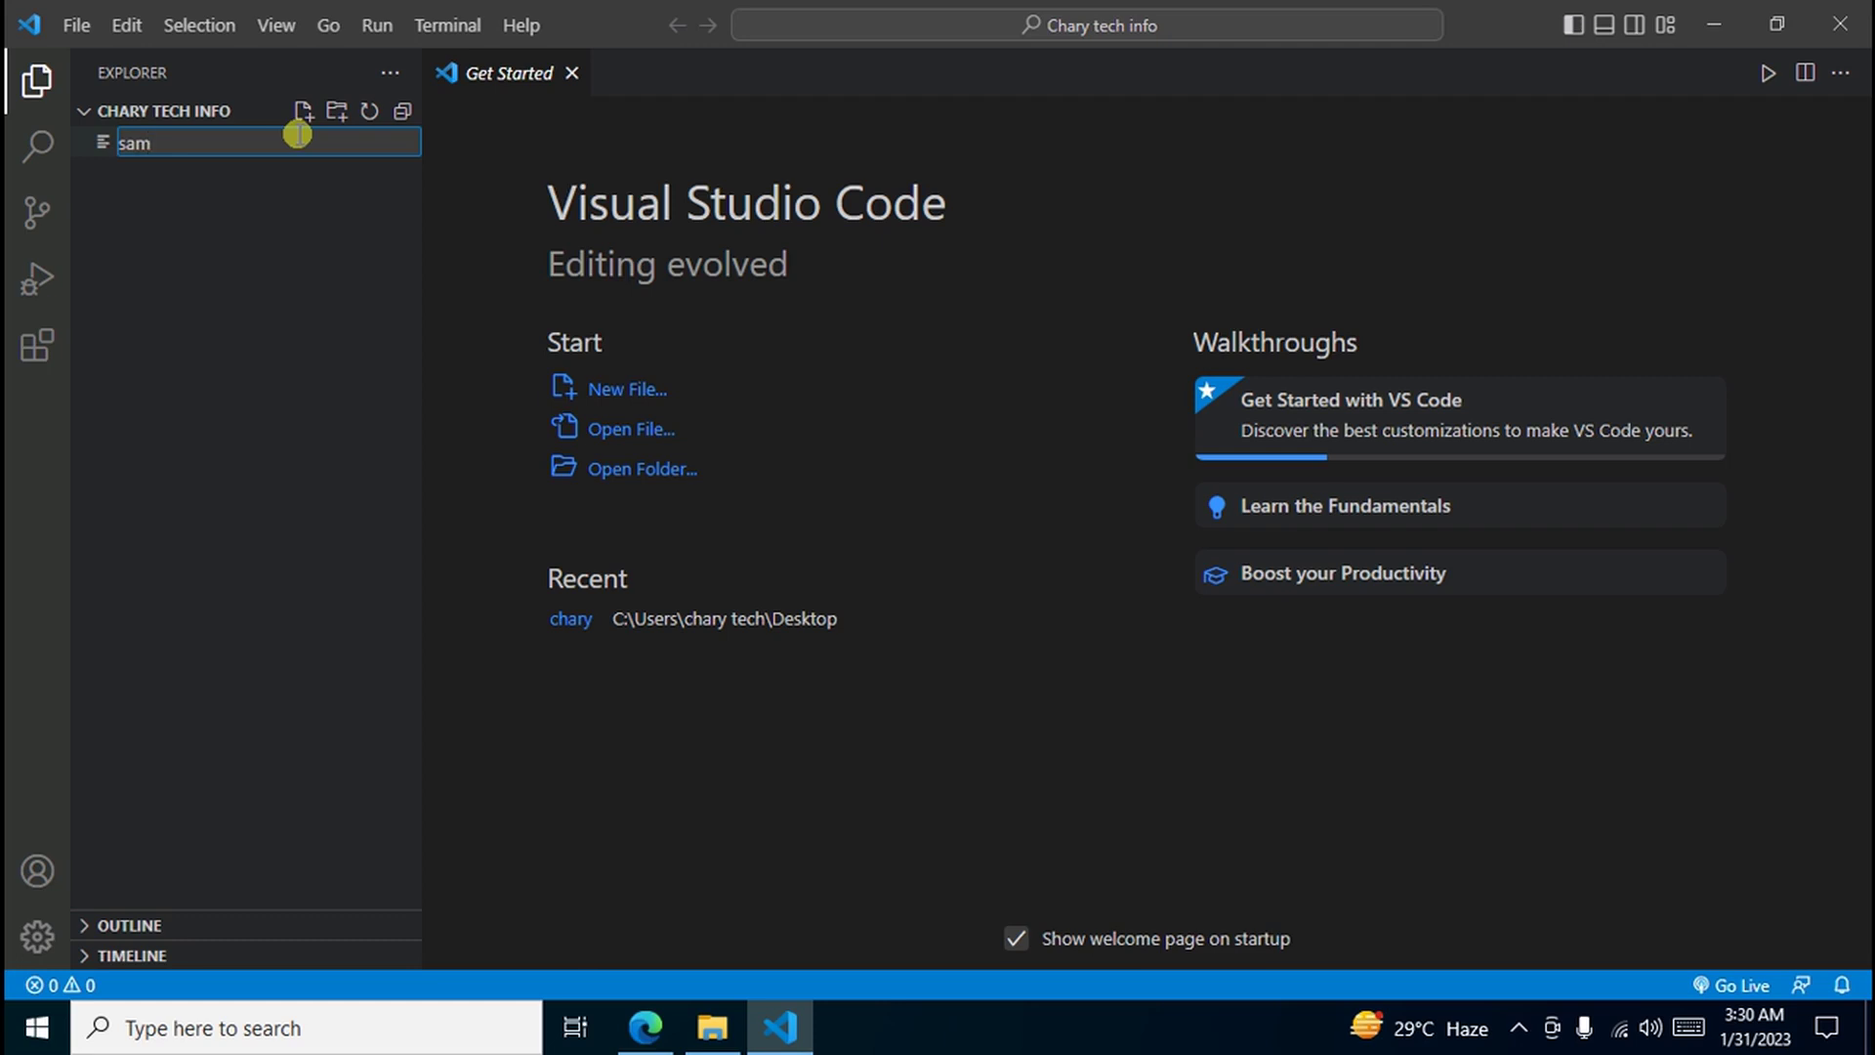
type("ple.")
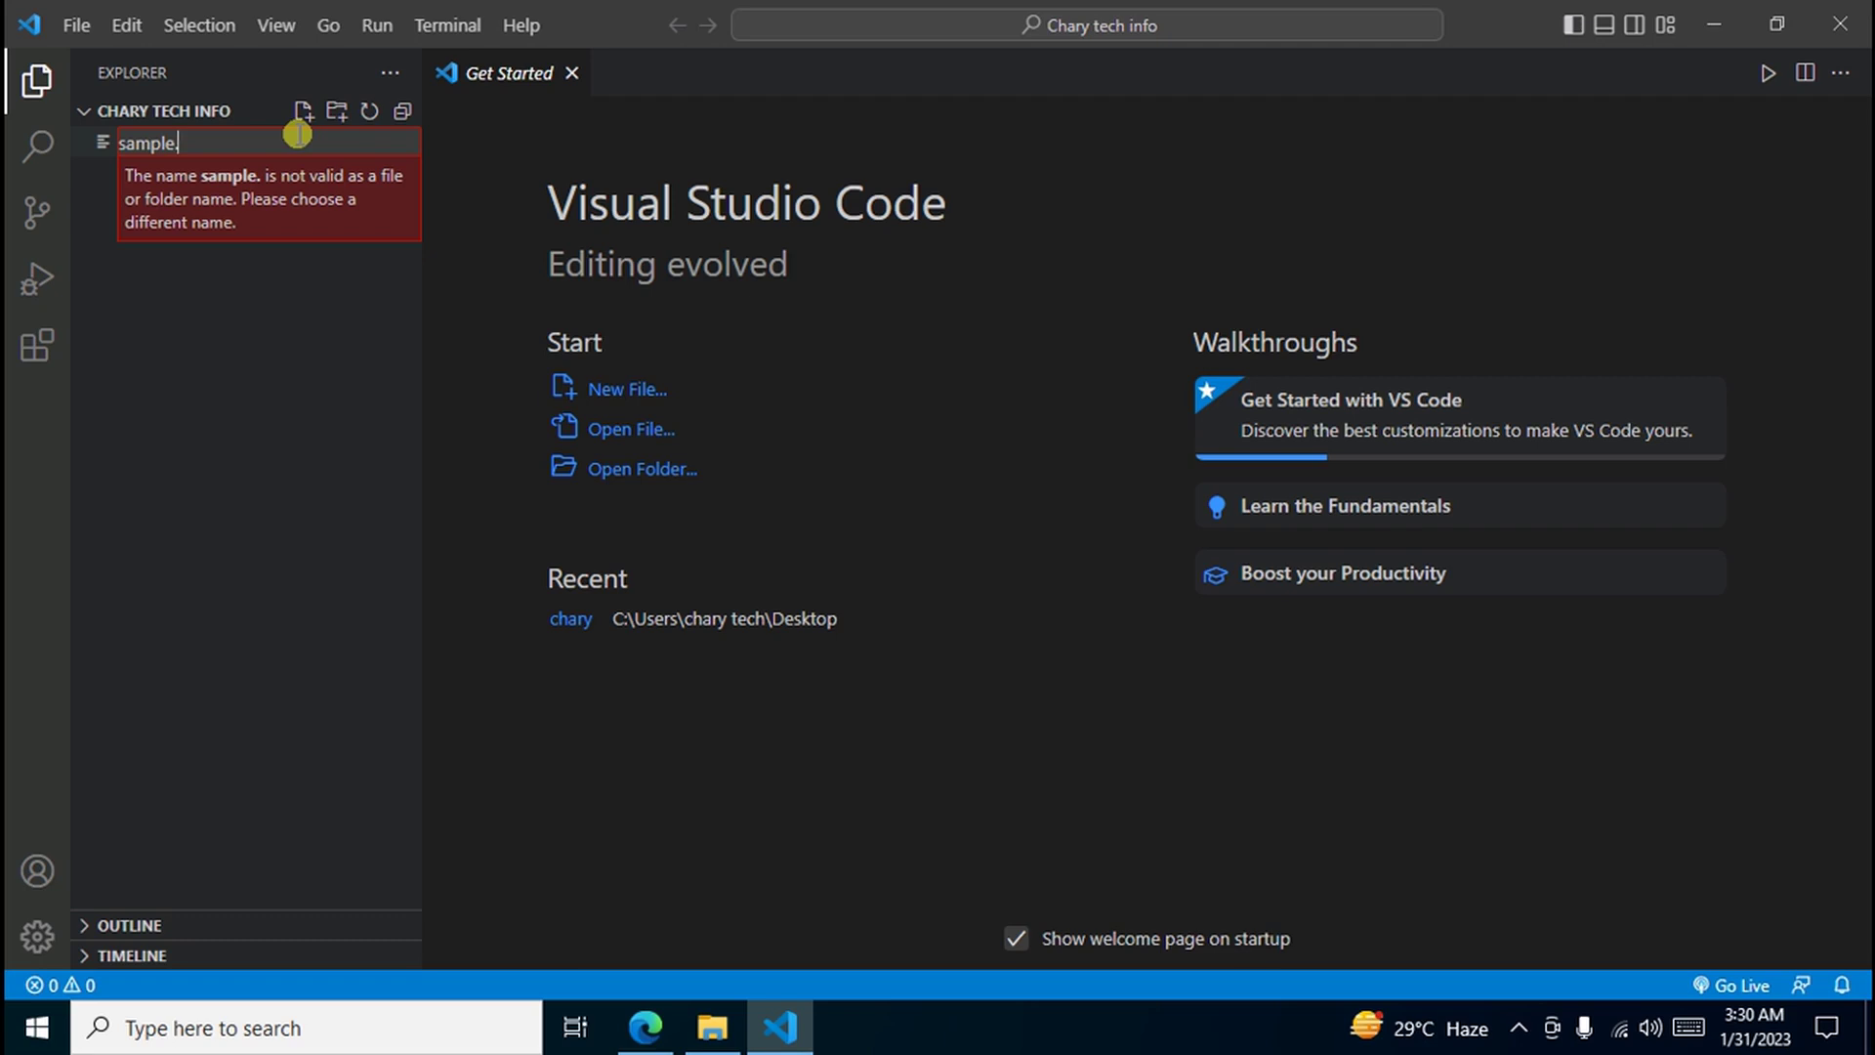
type("c")
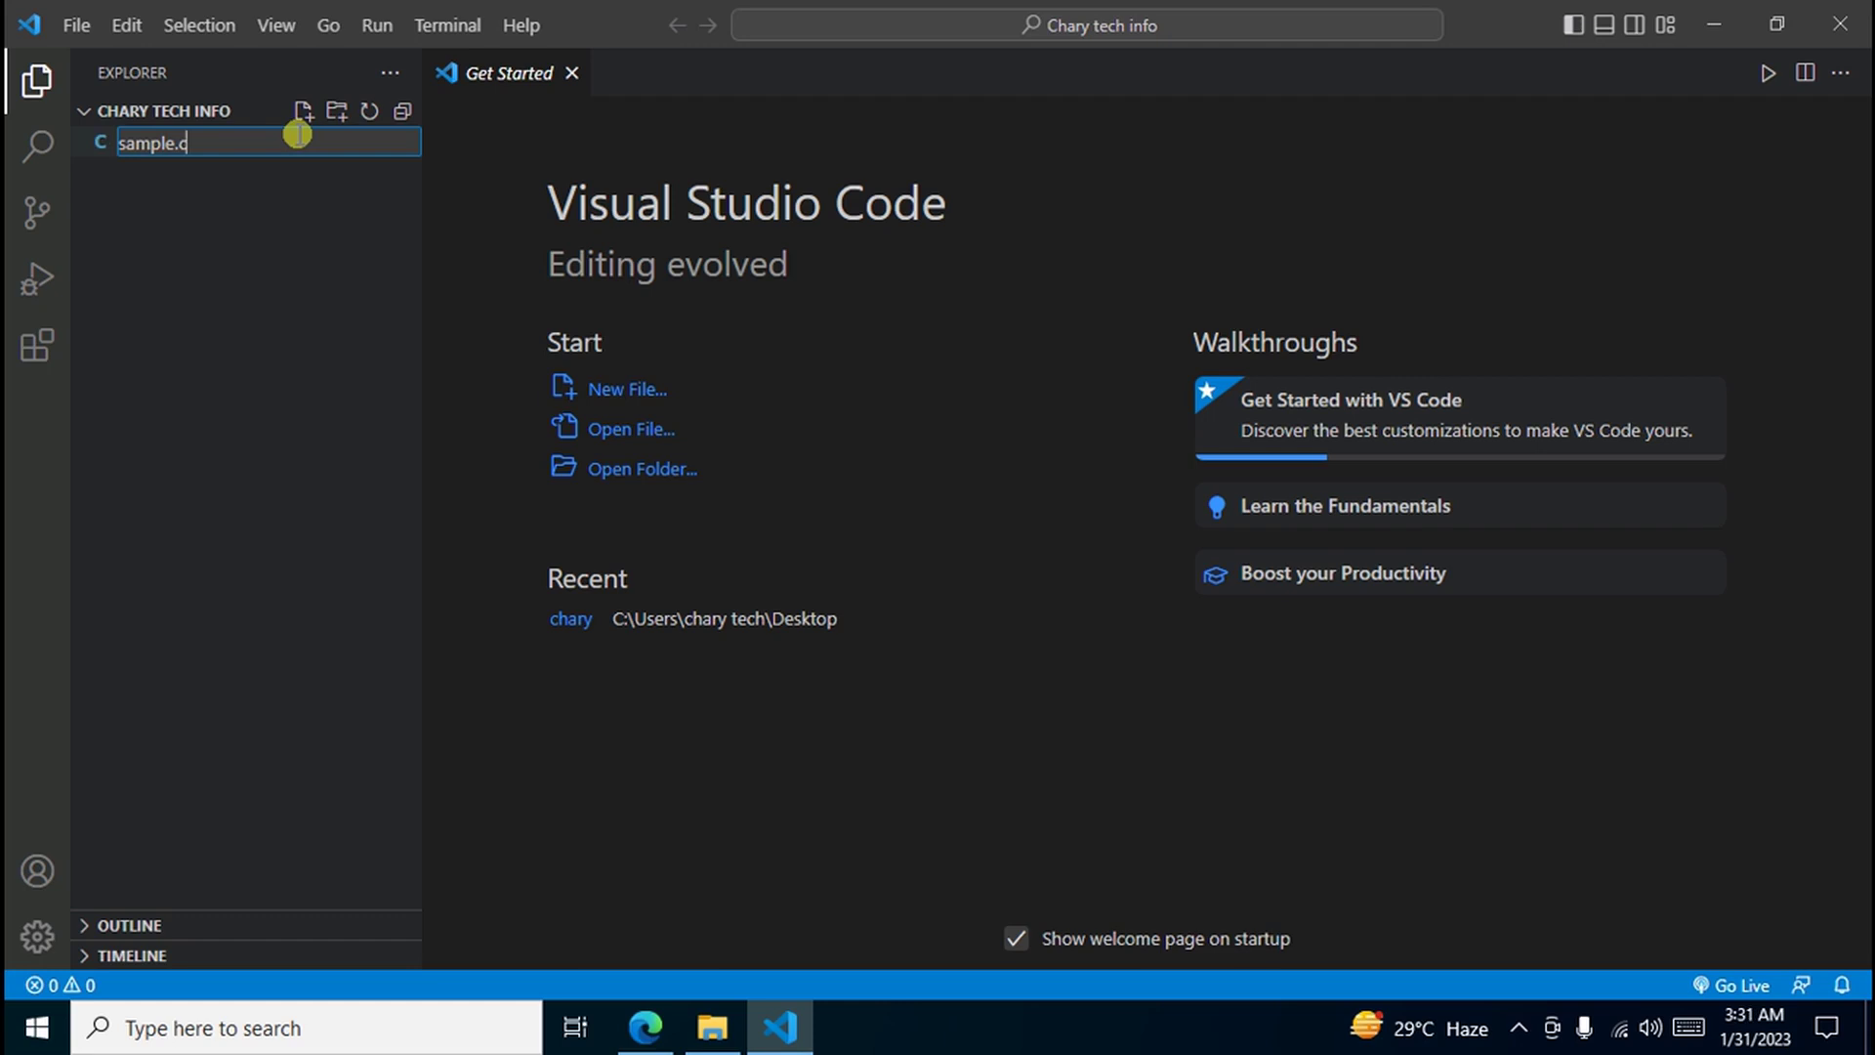
type("pp")
key("Return")
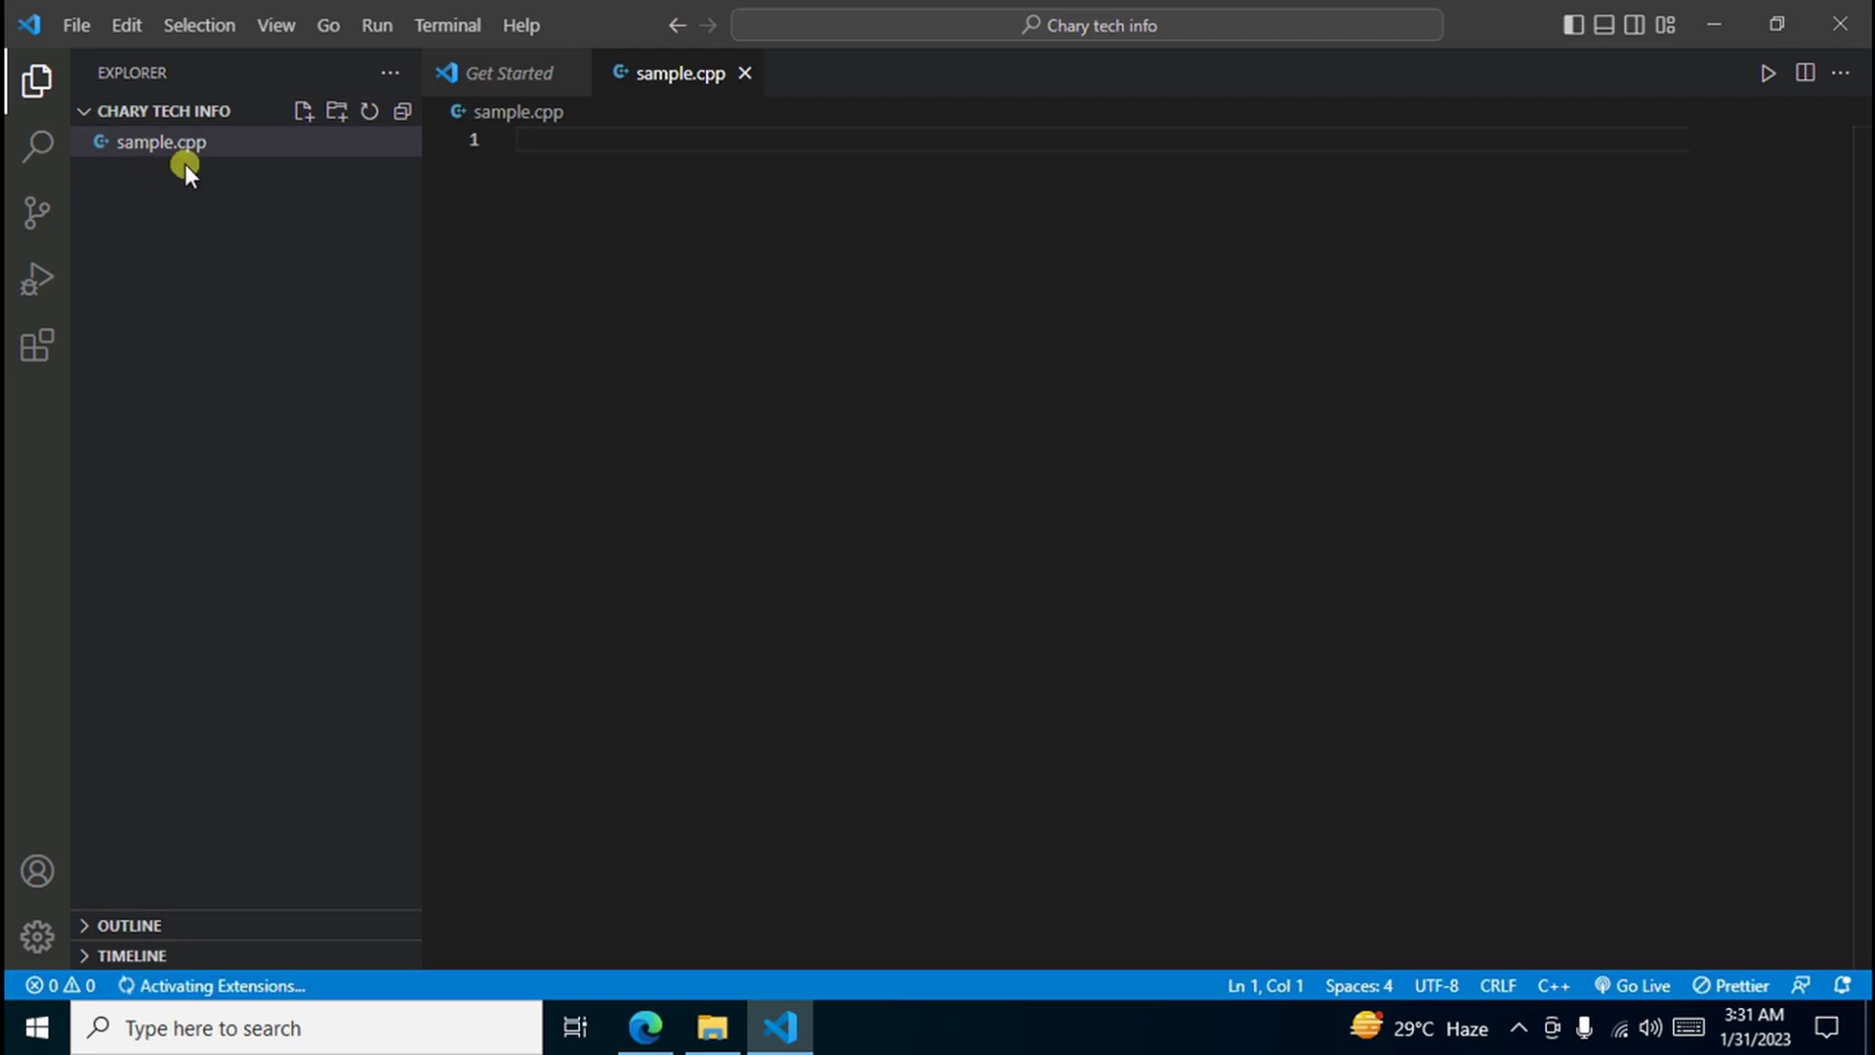
left_click(1715, 20)
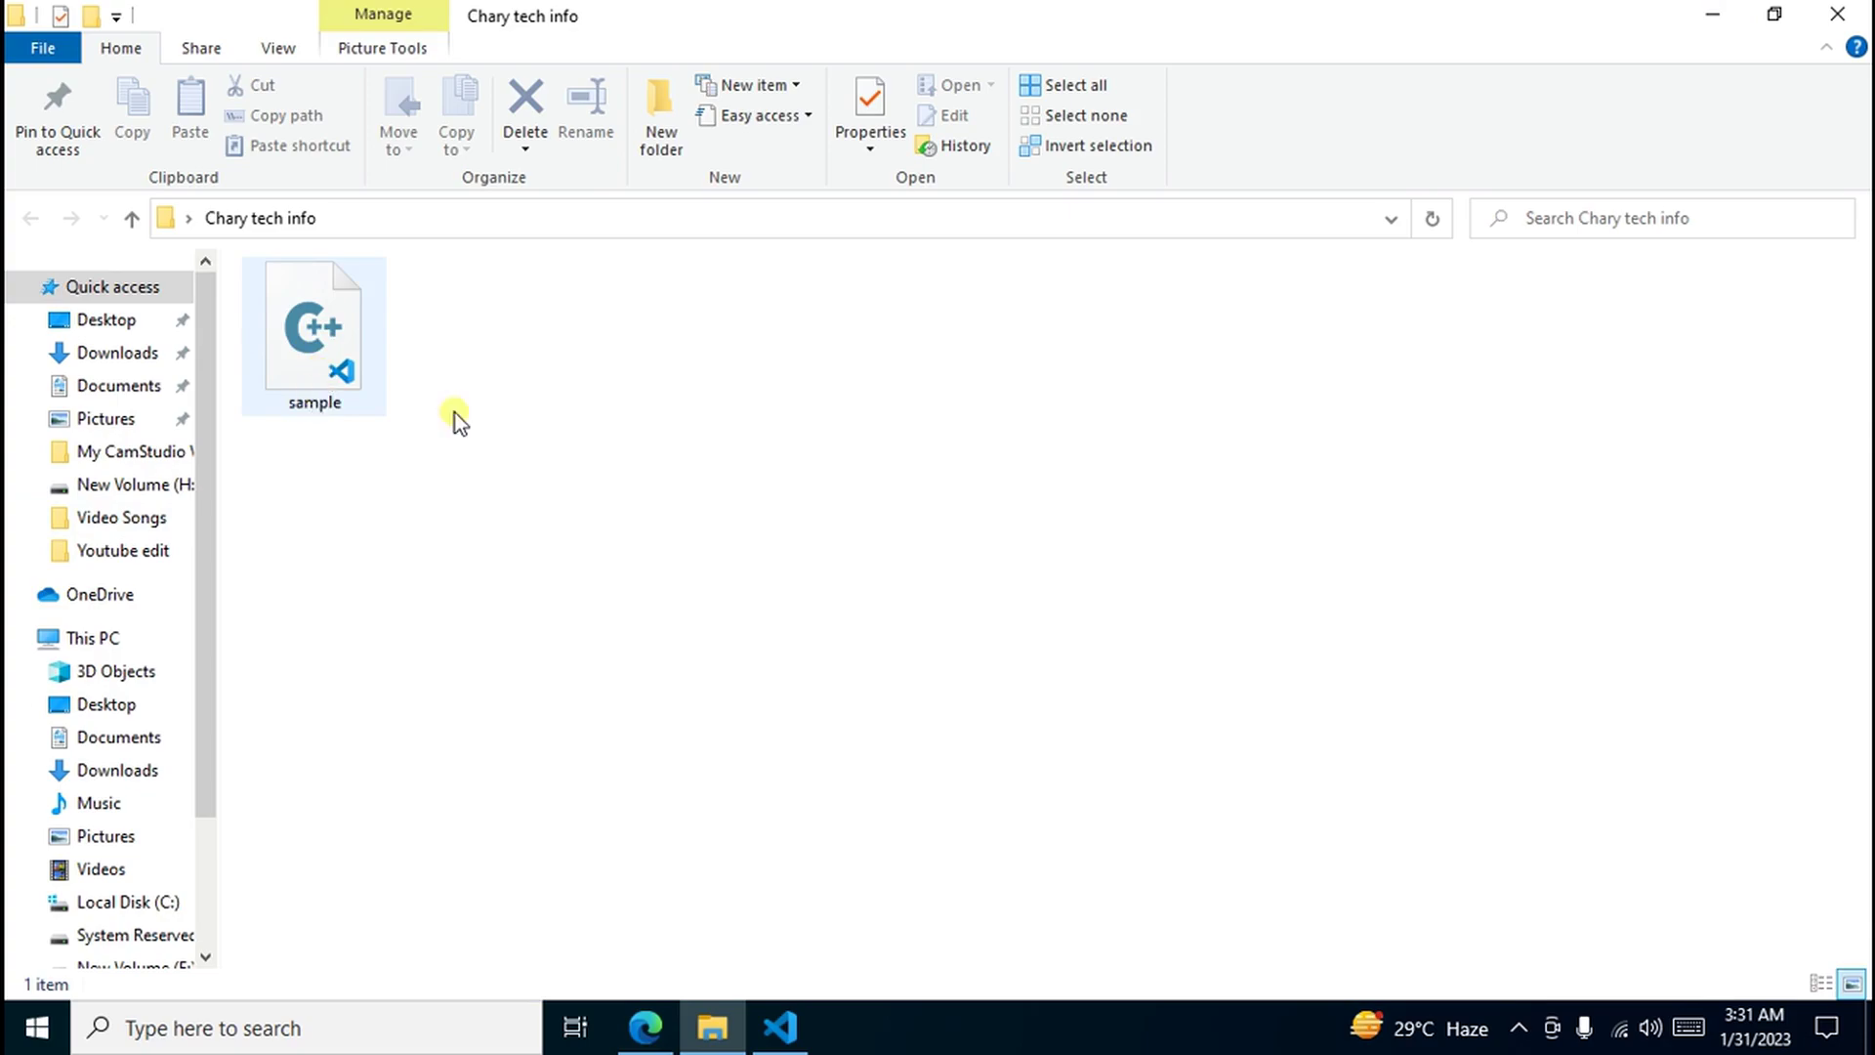
left_click(781, 1037)
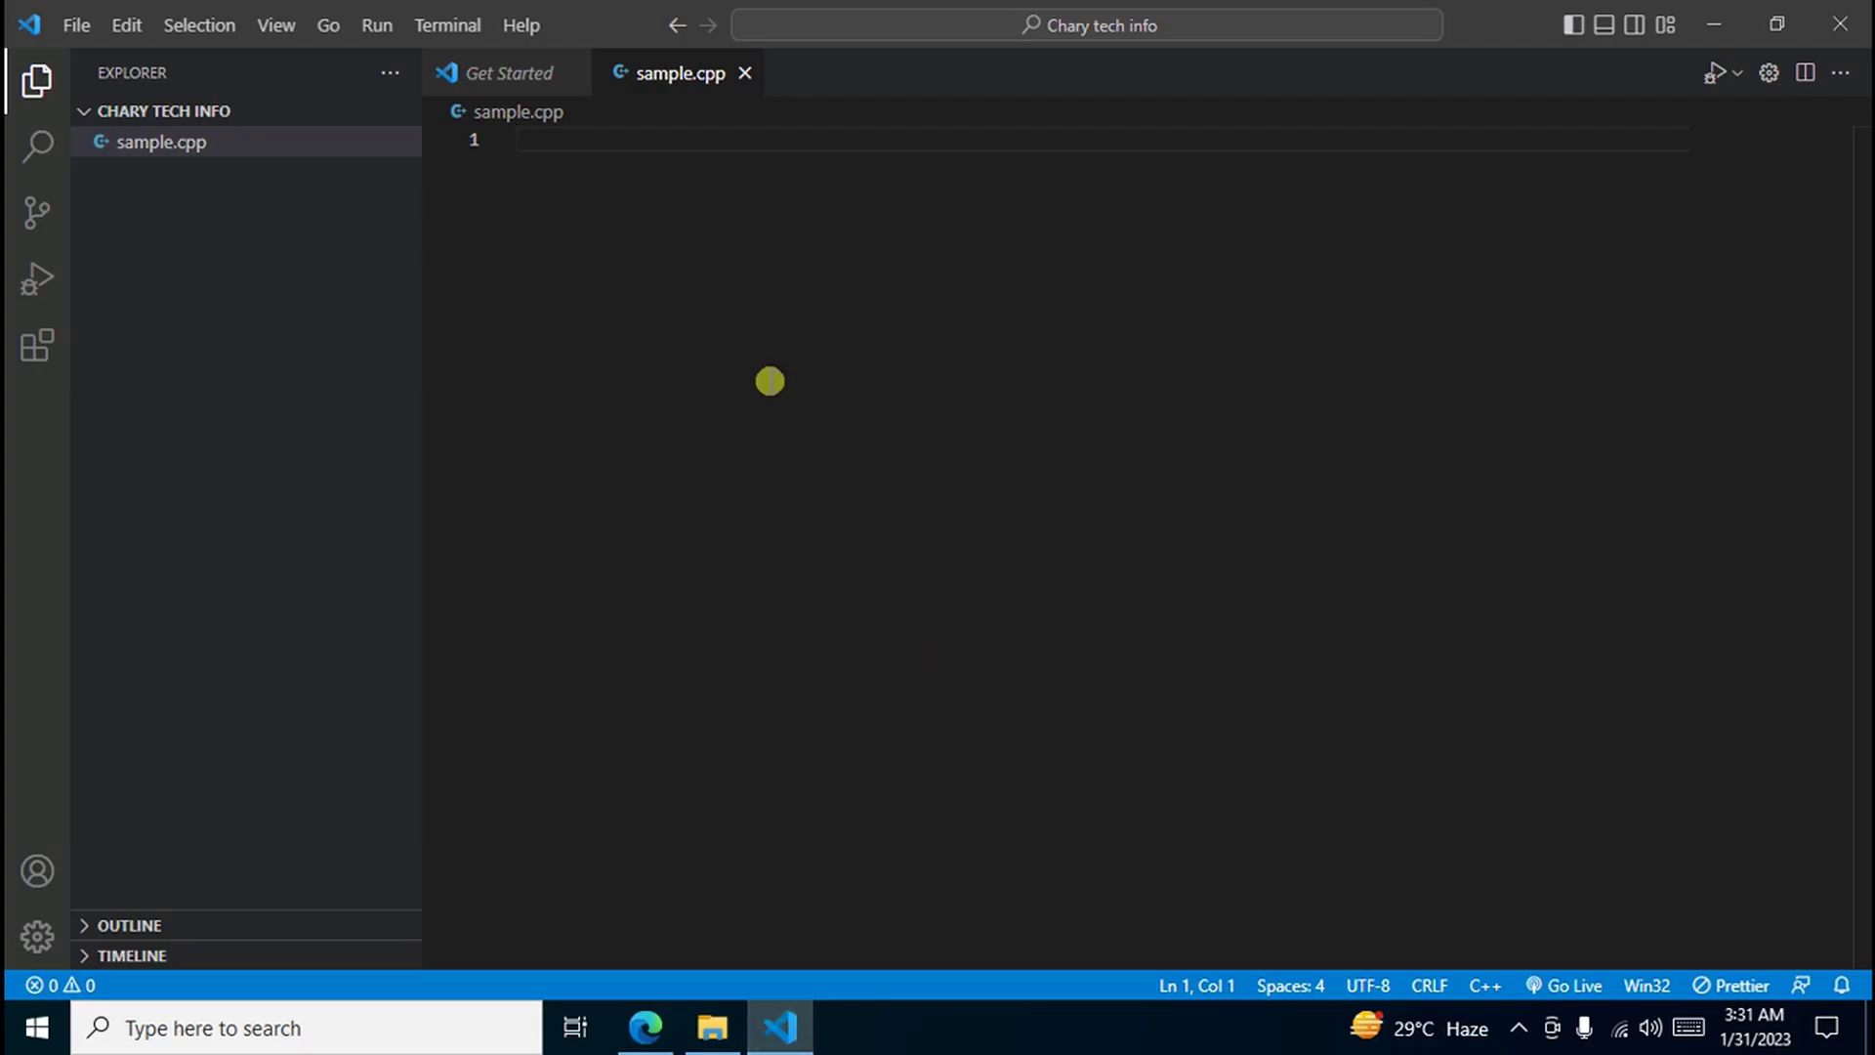
Step: Search the extensions marketplace for c++ and open the details of Microsoft's C/C++ extension
left_click(40, 366)
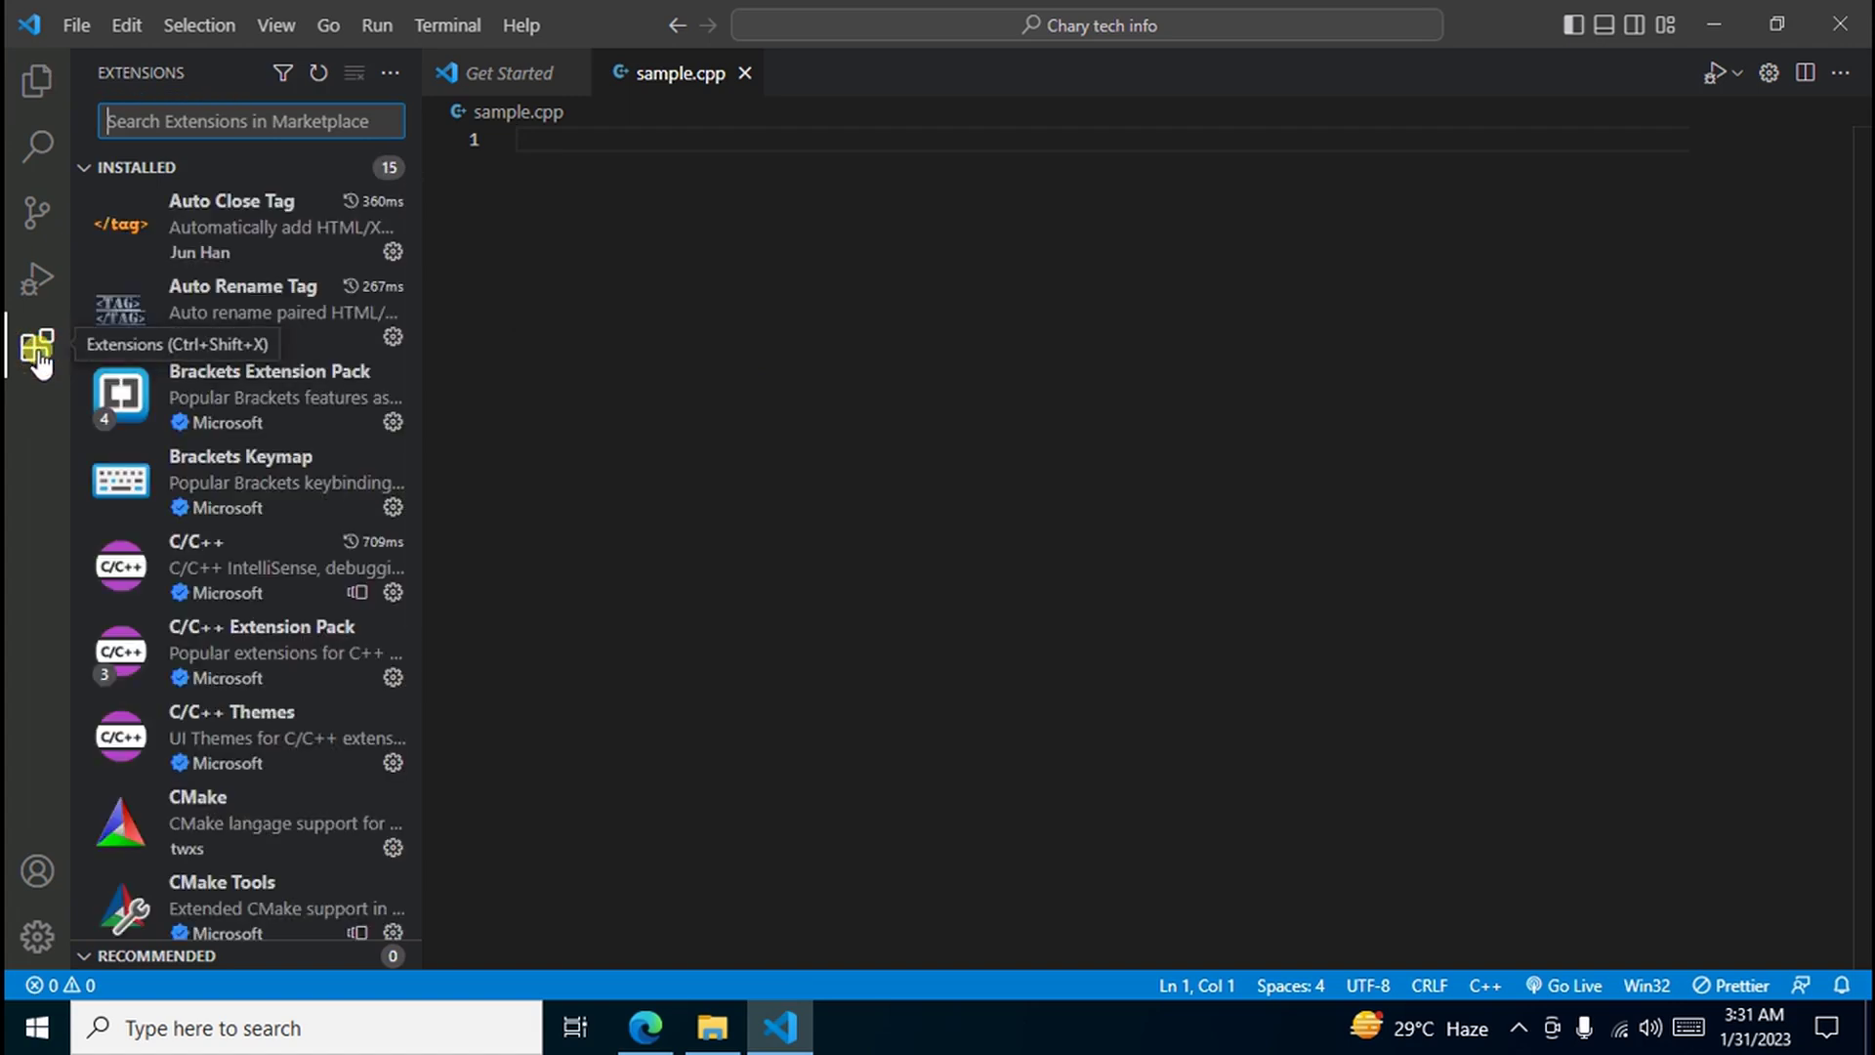
left_click(189, 125)
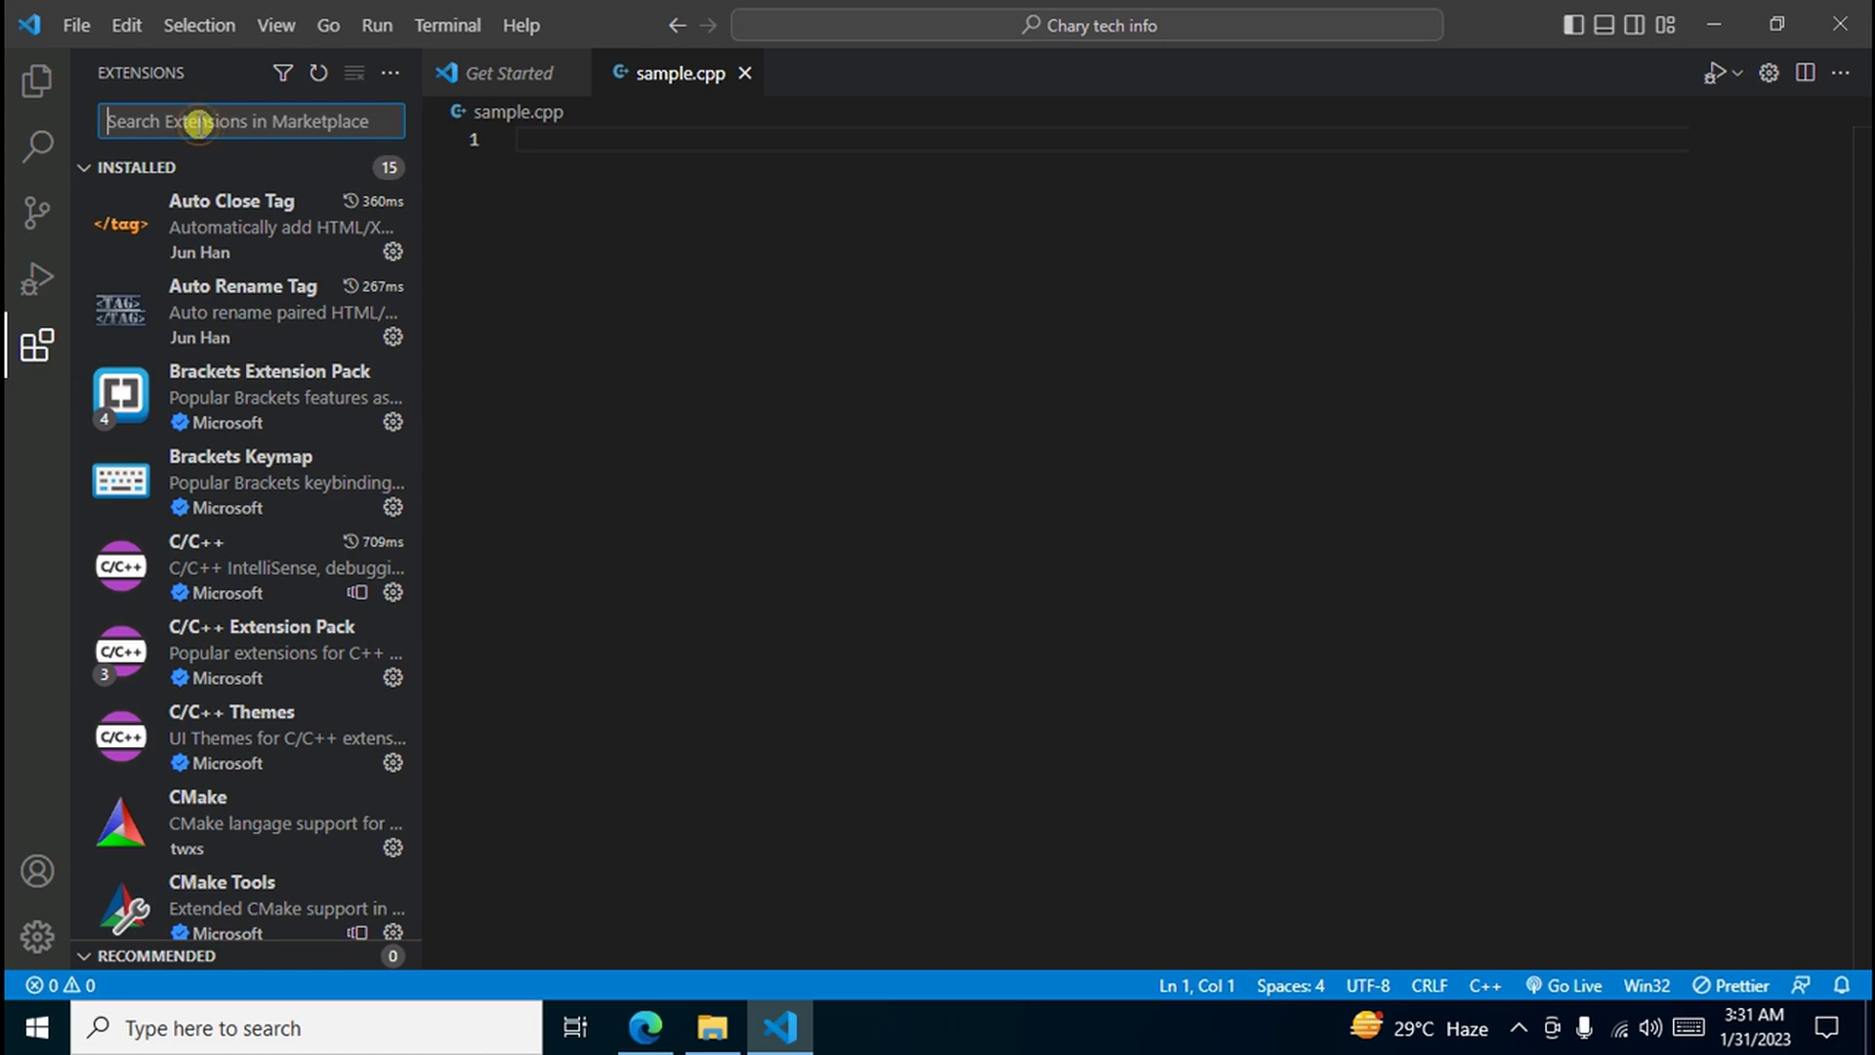
type("c")
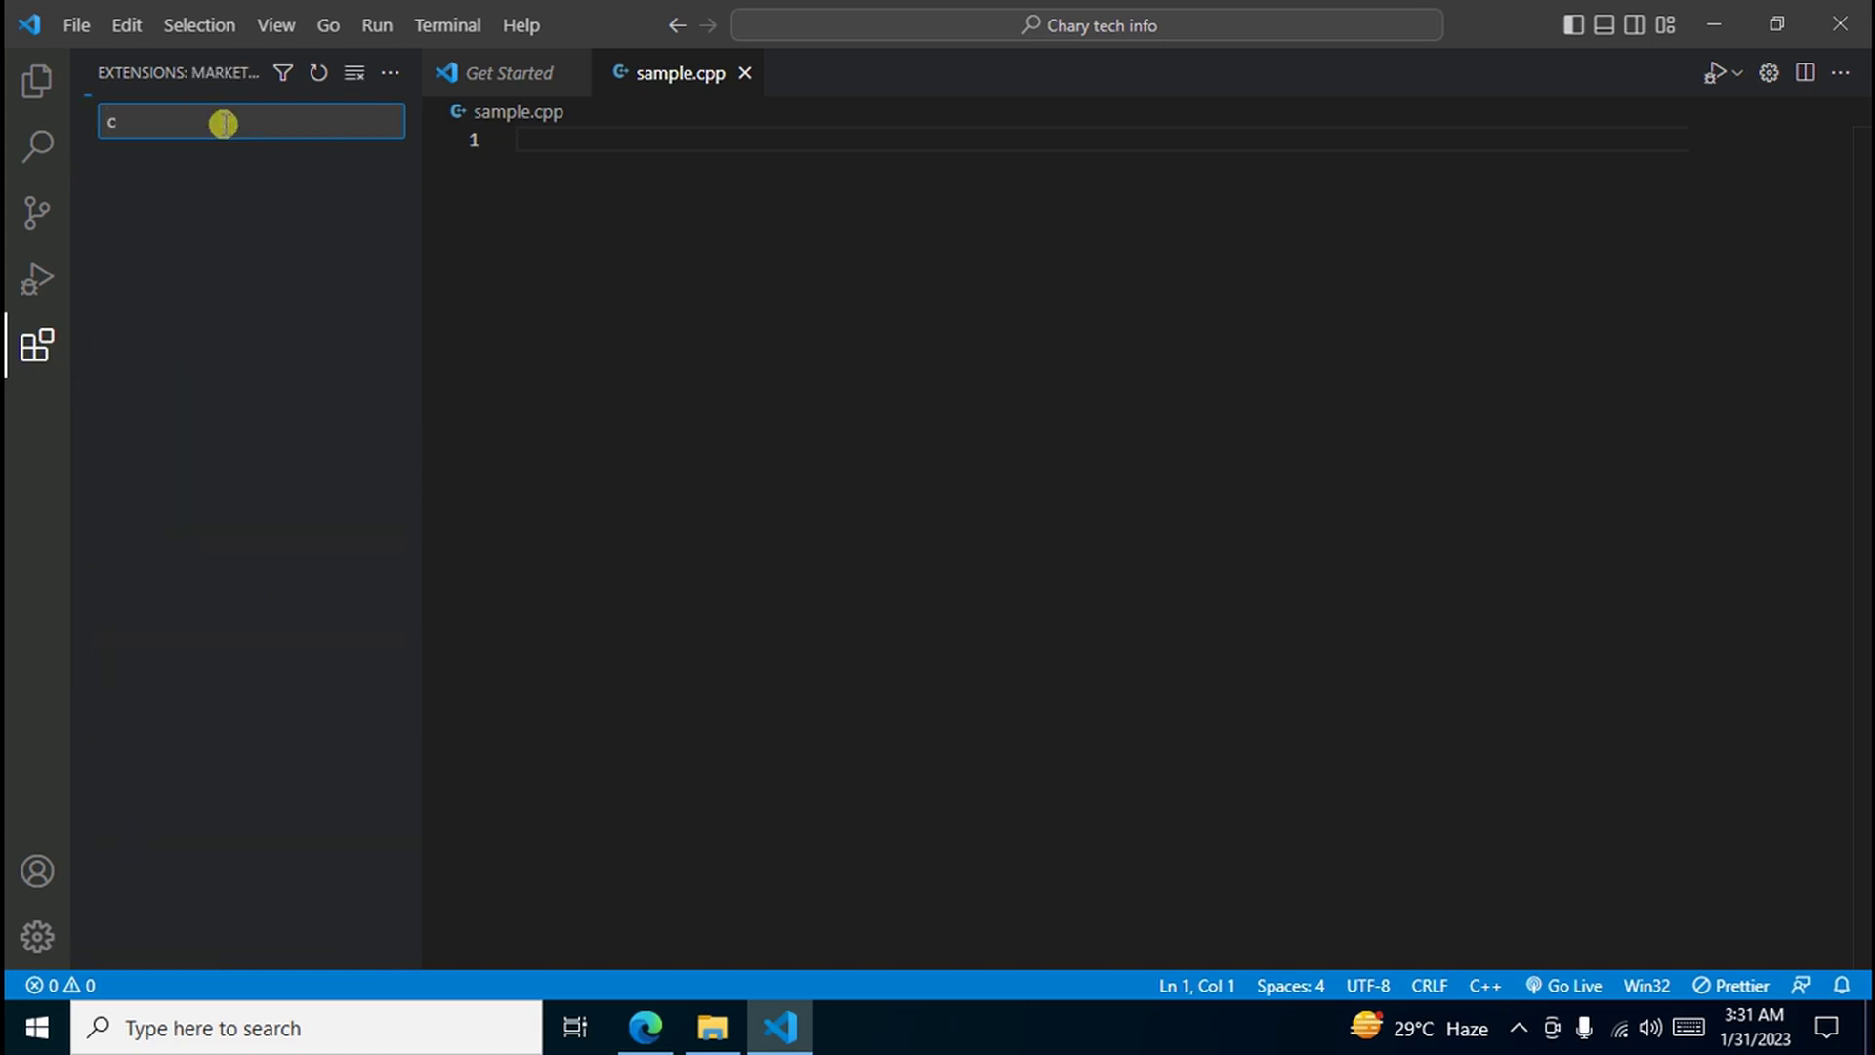
type("++")
left_click(283, 196)
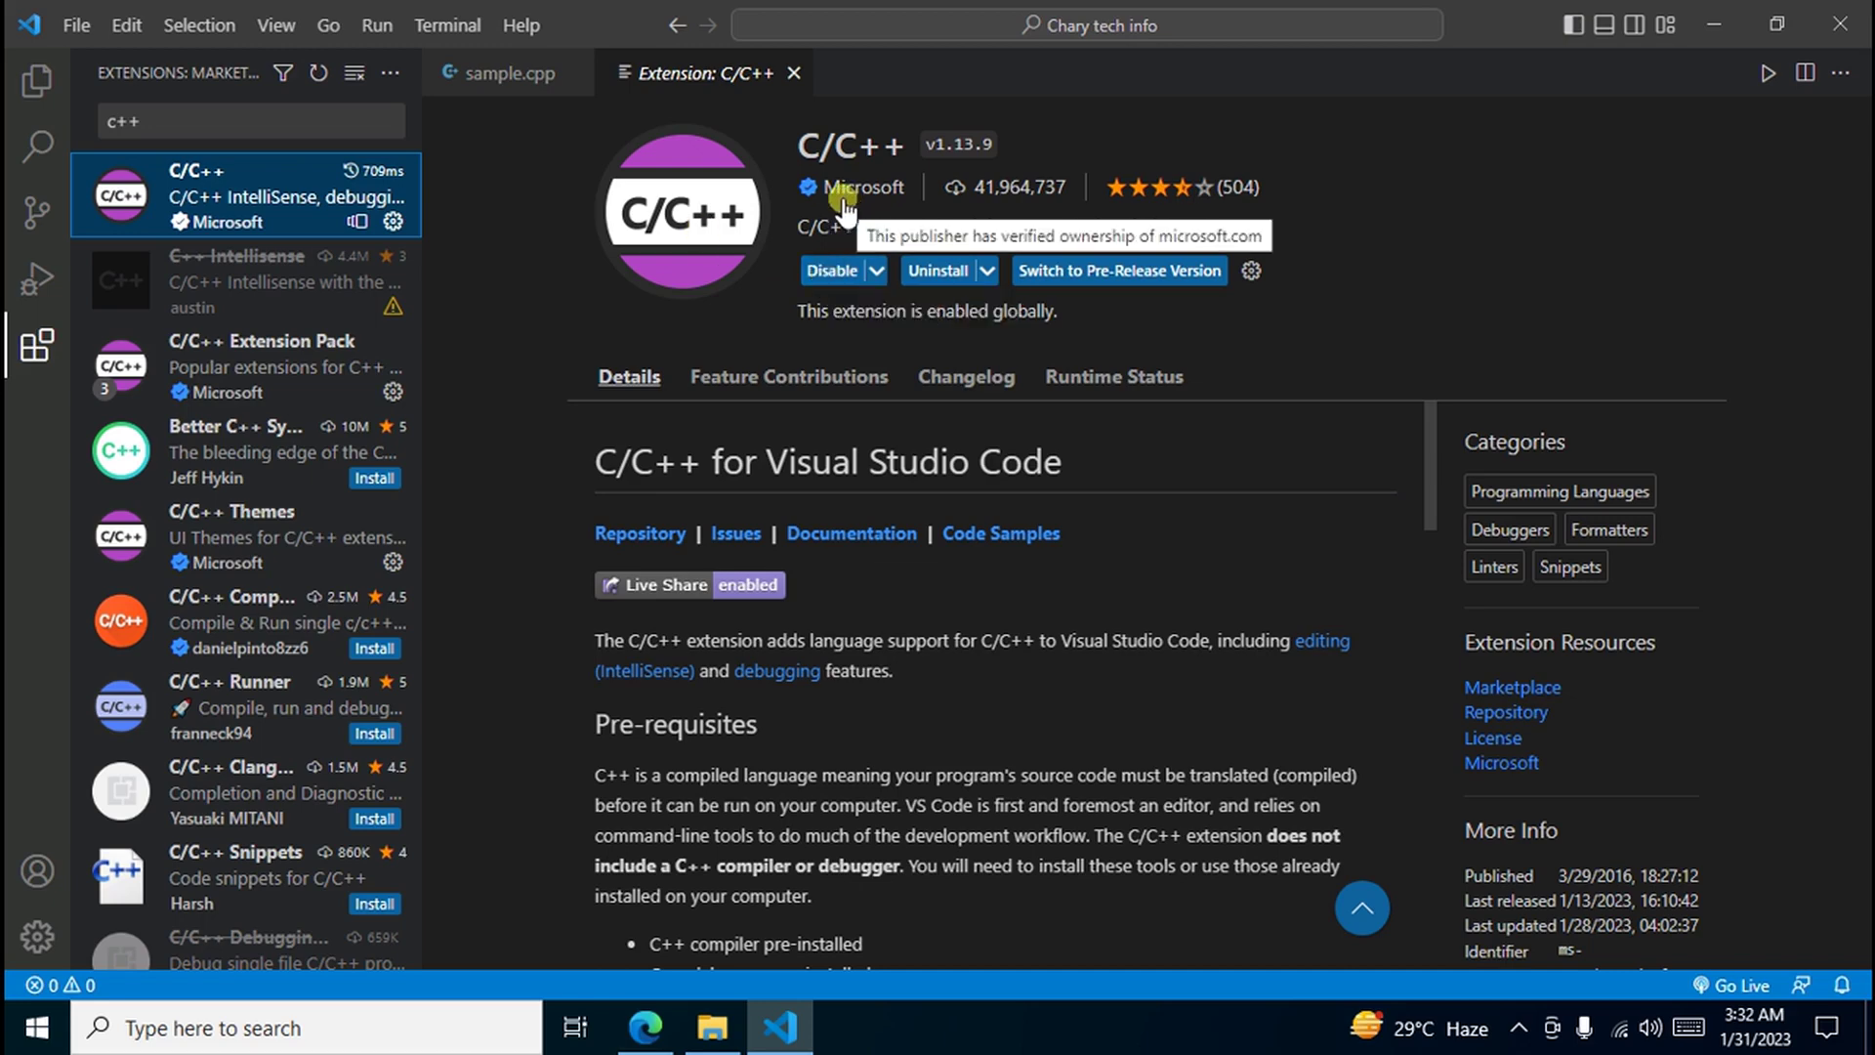
Step: Search the extensions for code, open the Code Runner details and read through its features and usages
left_click(291, 117)
left_click_drag(291, 117, 39, 142)
mouse_move(363, 205)
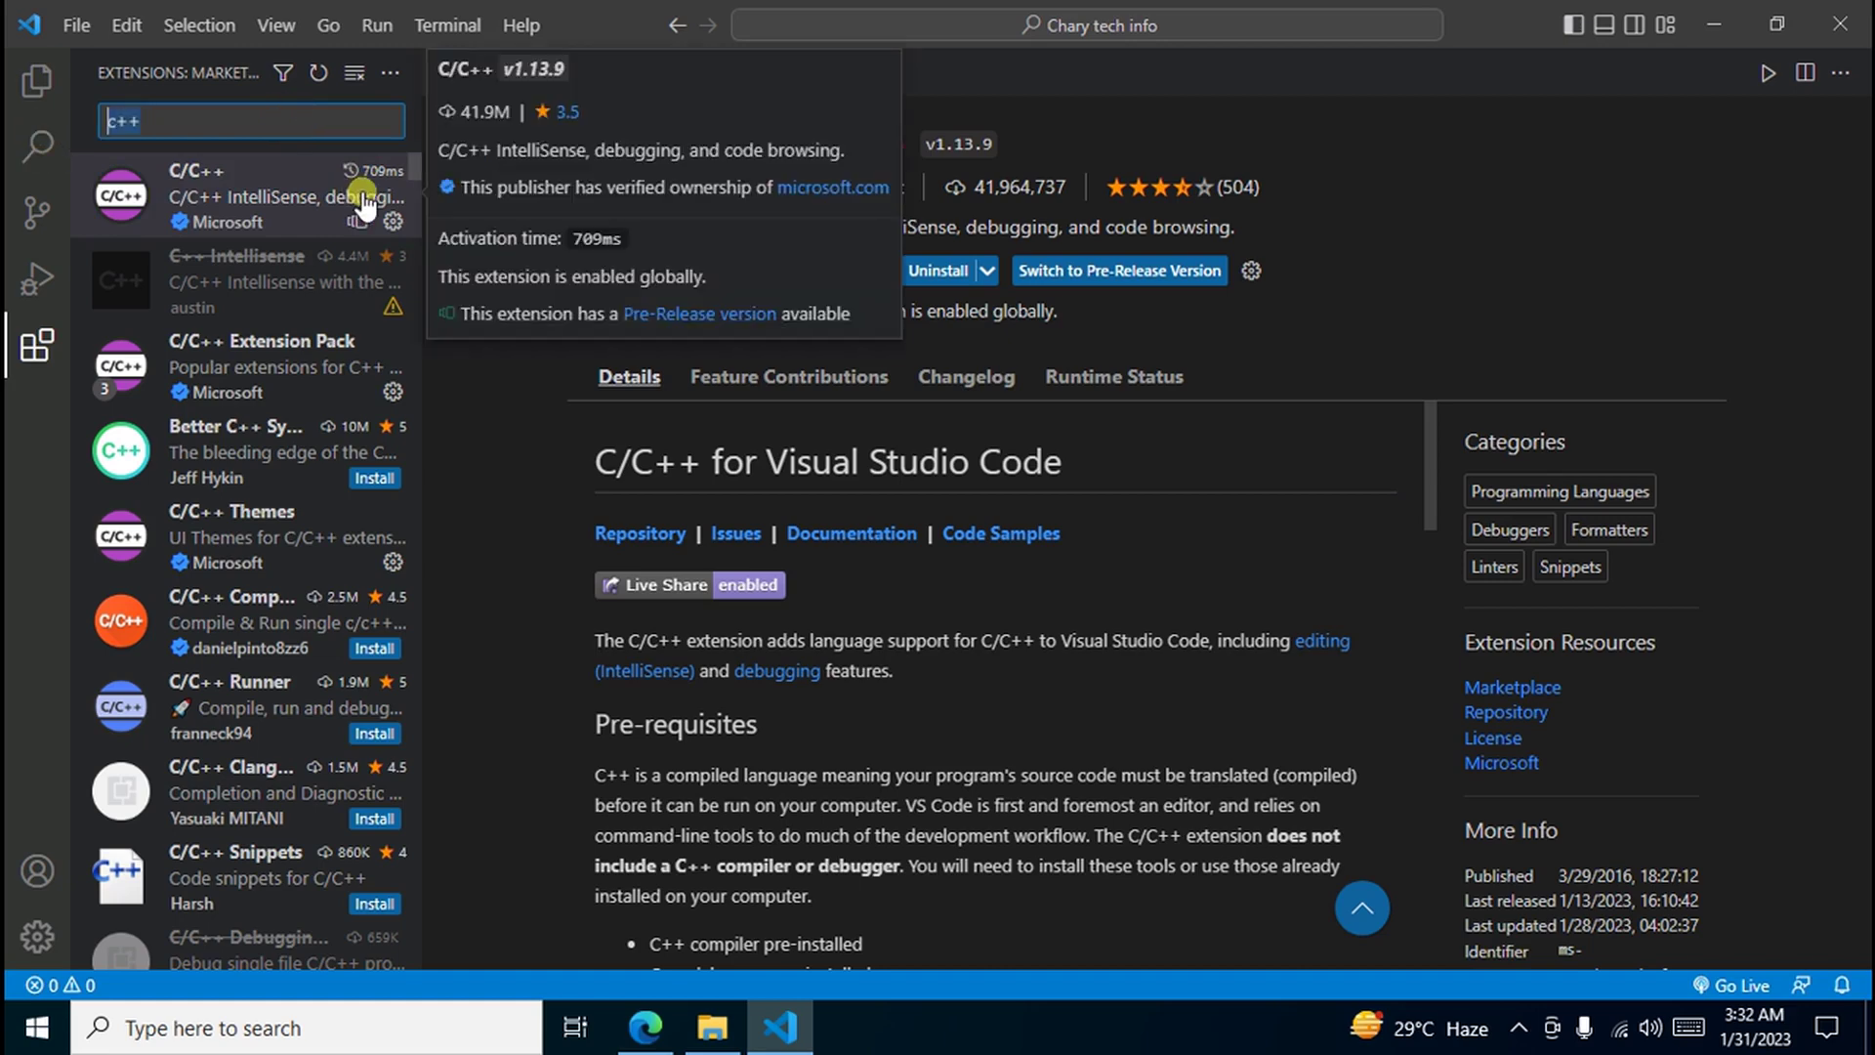
type("code")
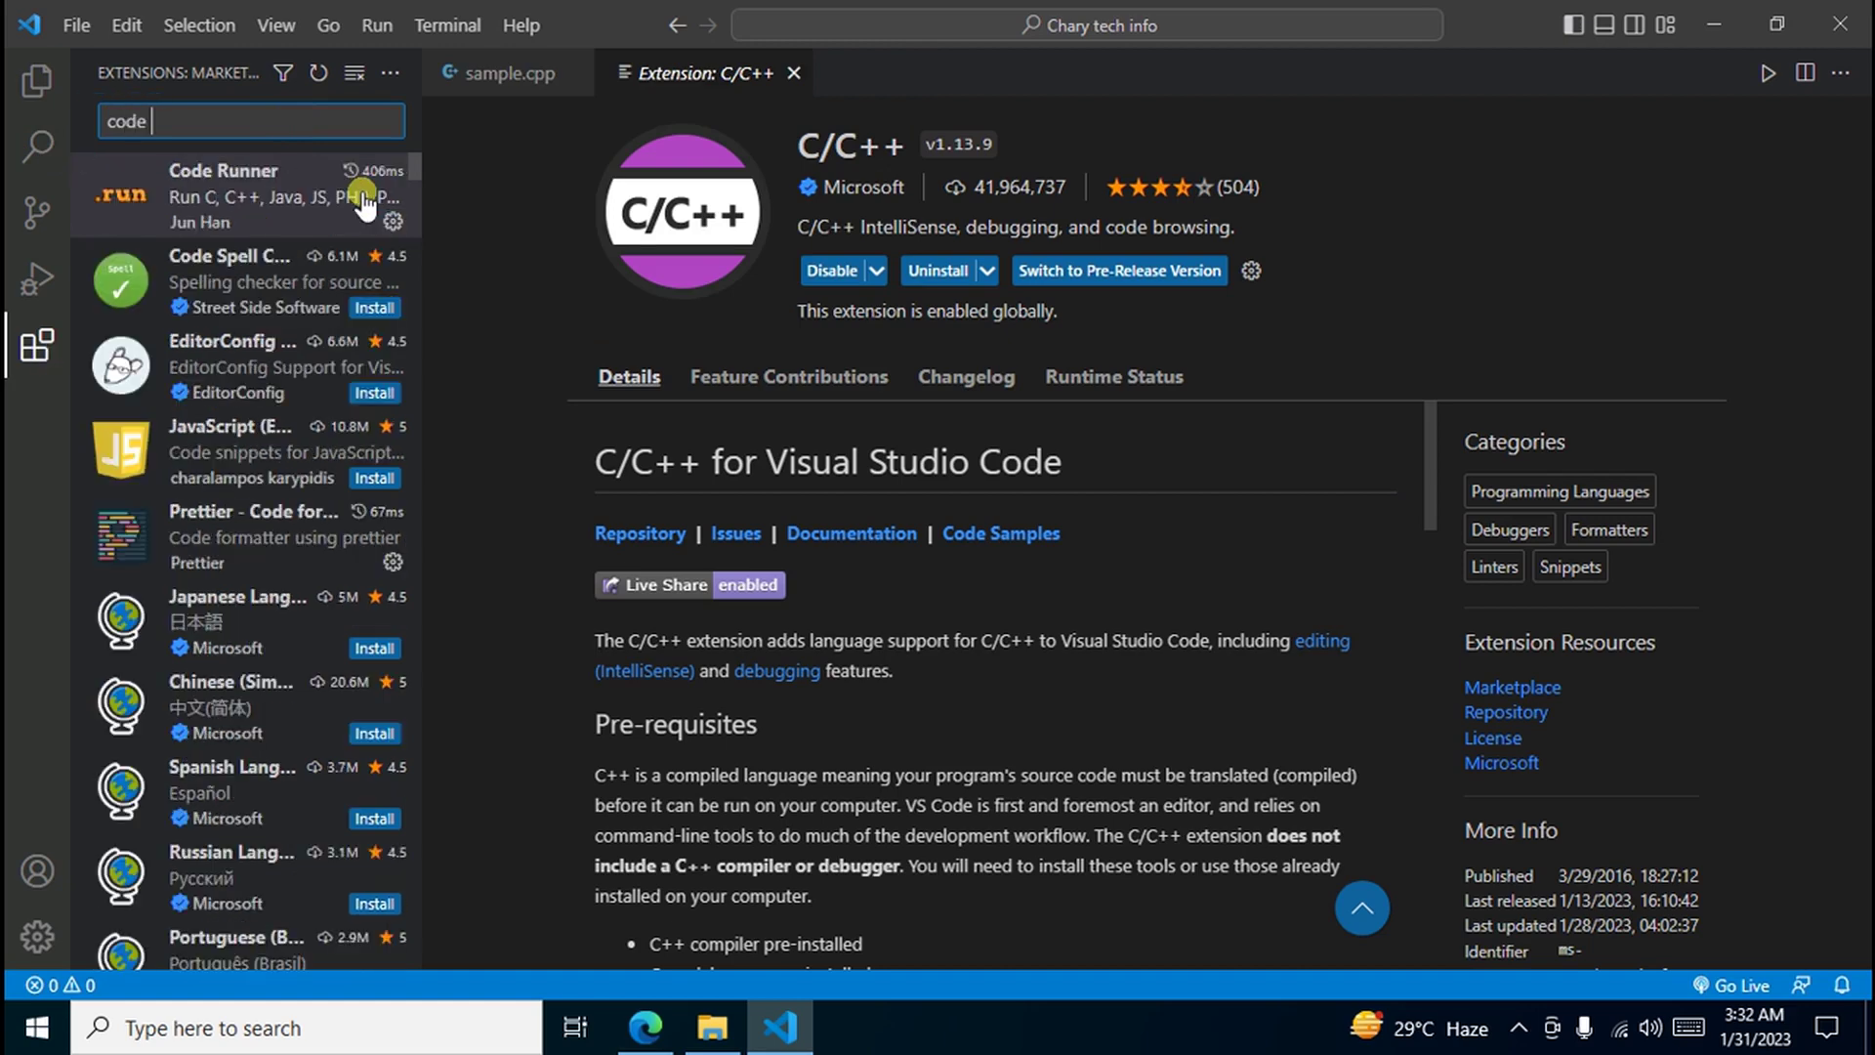
left_click(364, 200)
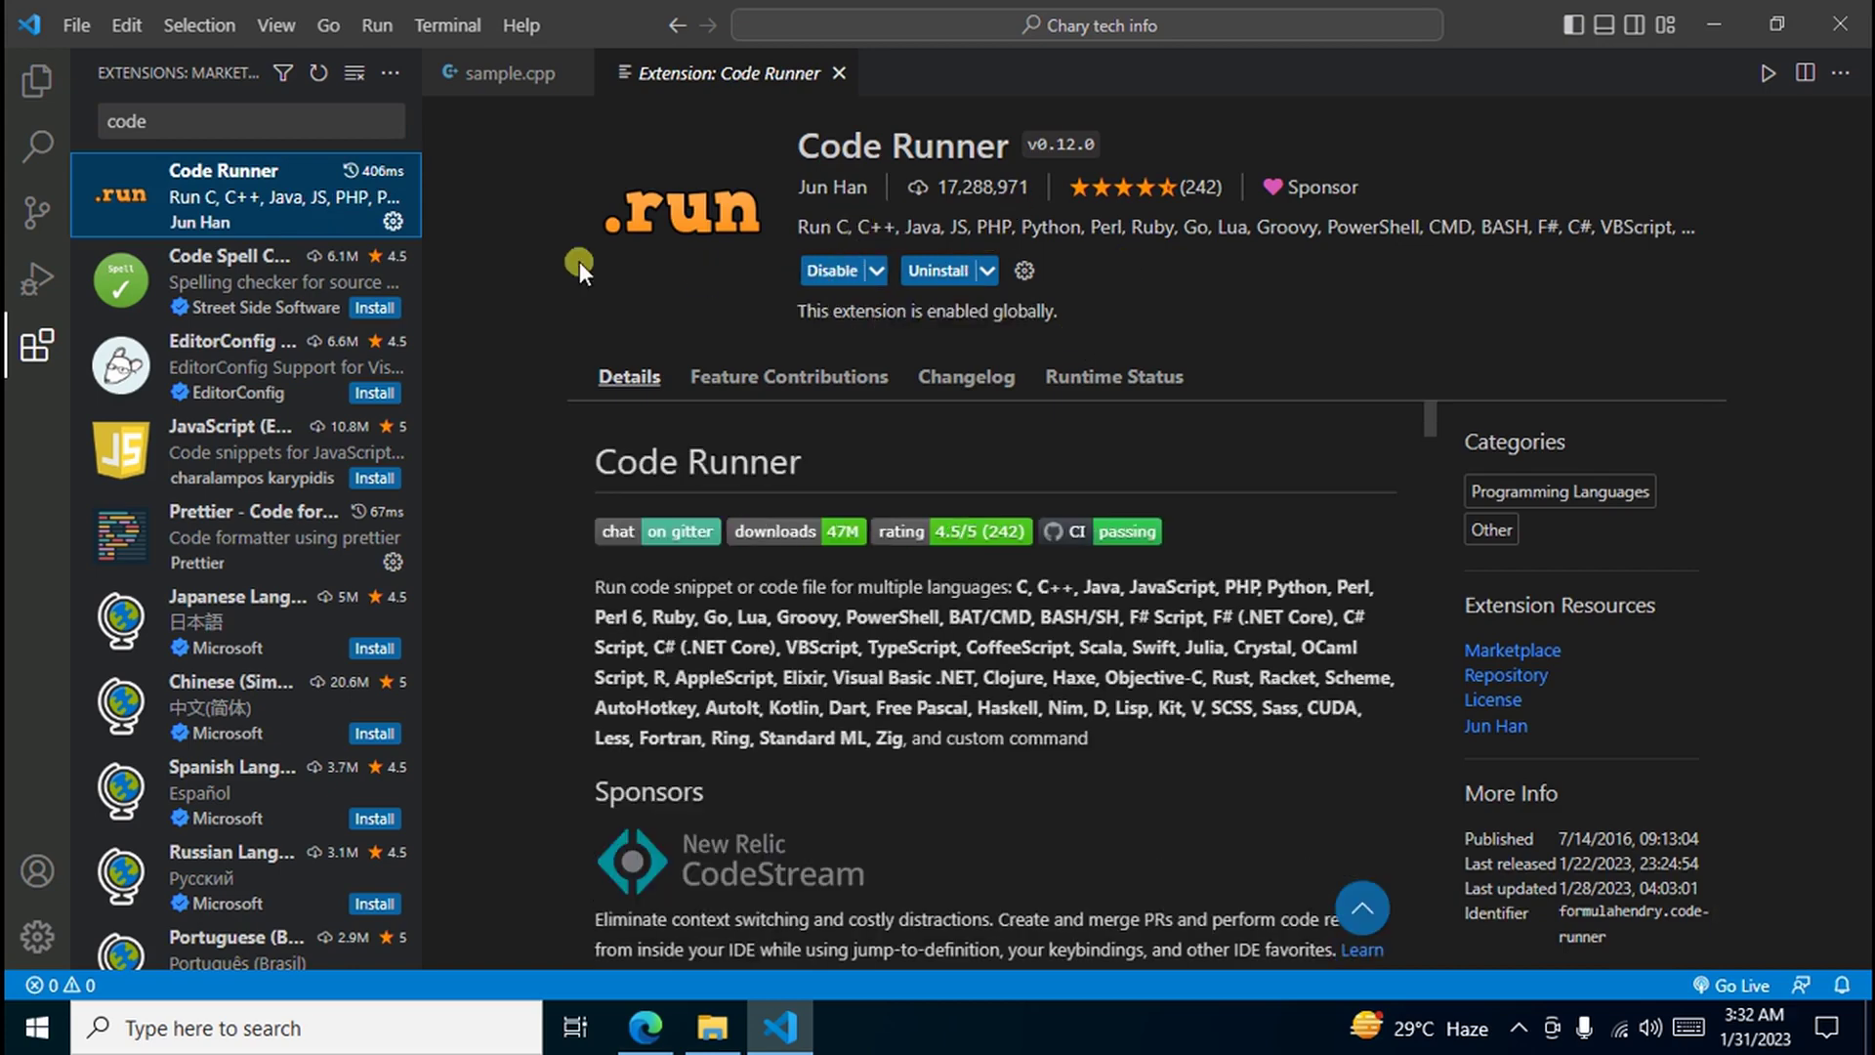
scroll(1115, 450, "down", 10)
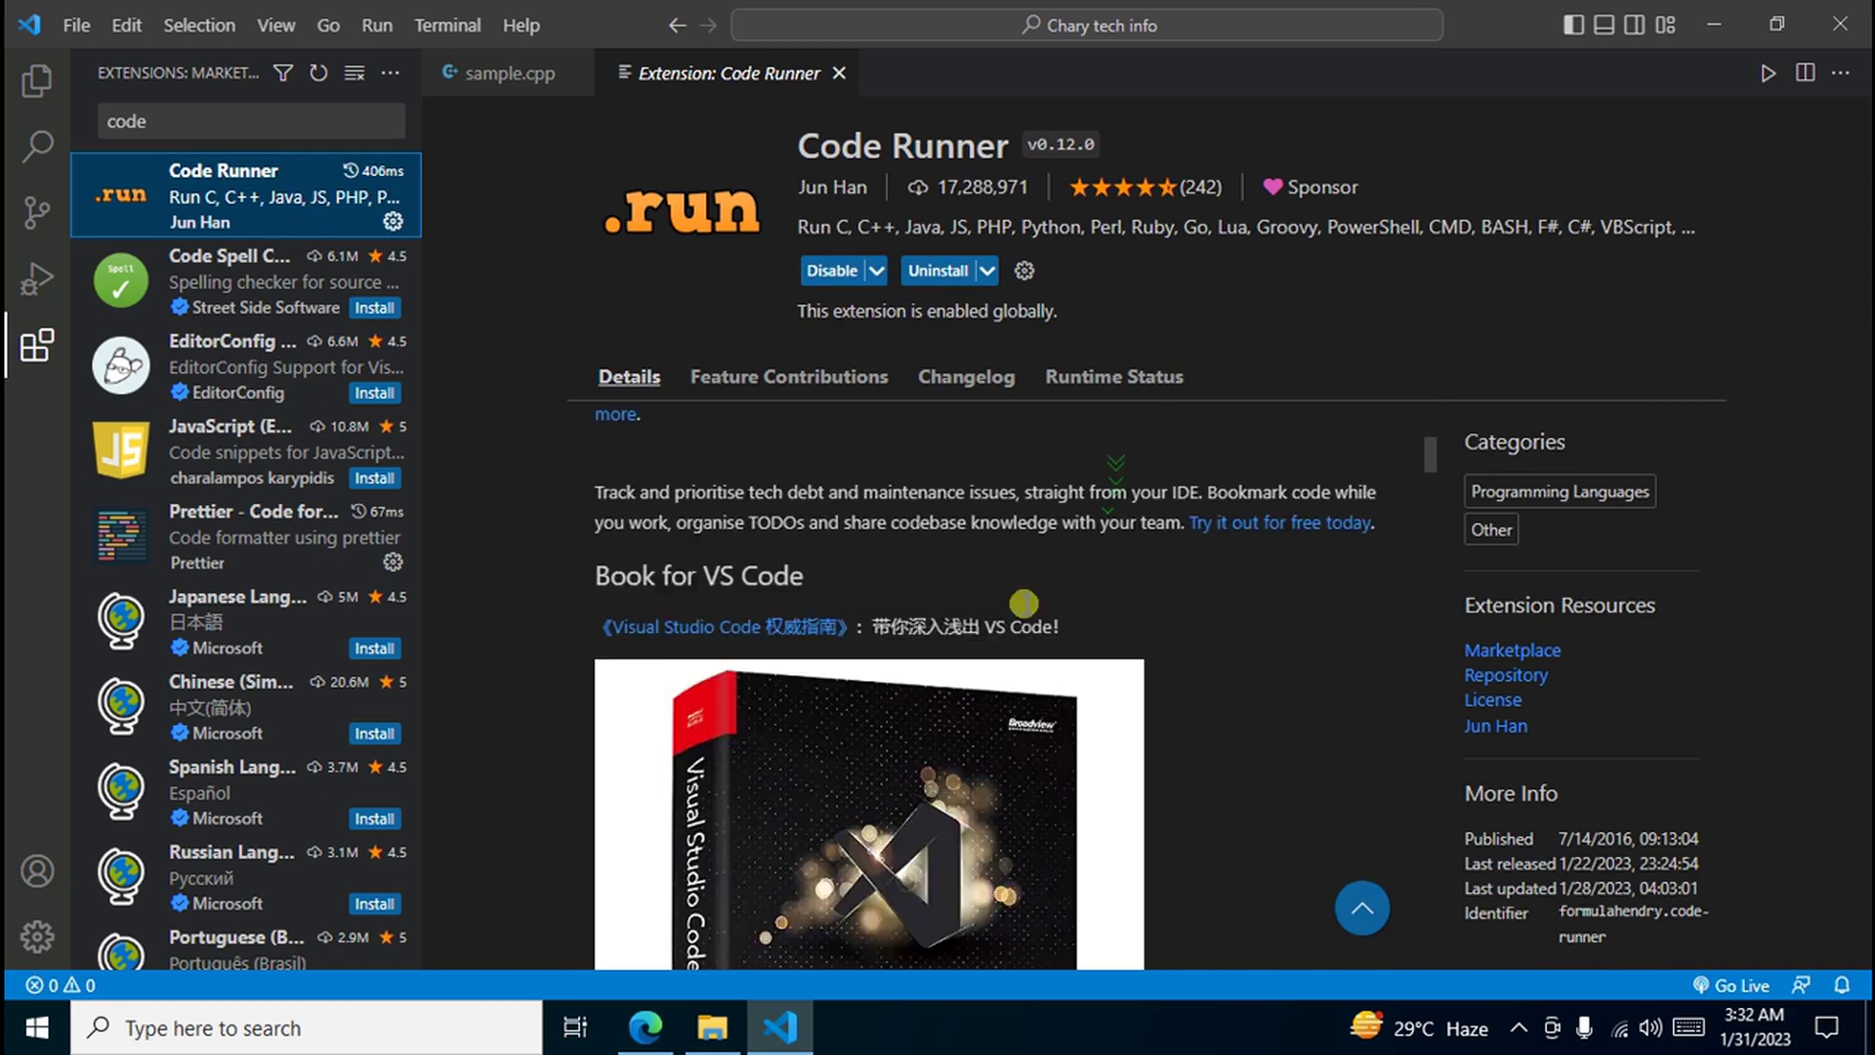
scroll(1019, 630, "down", 3)
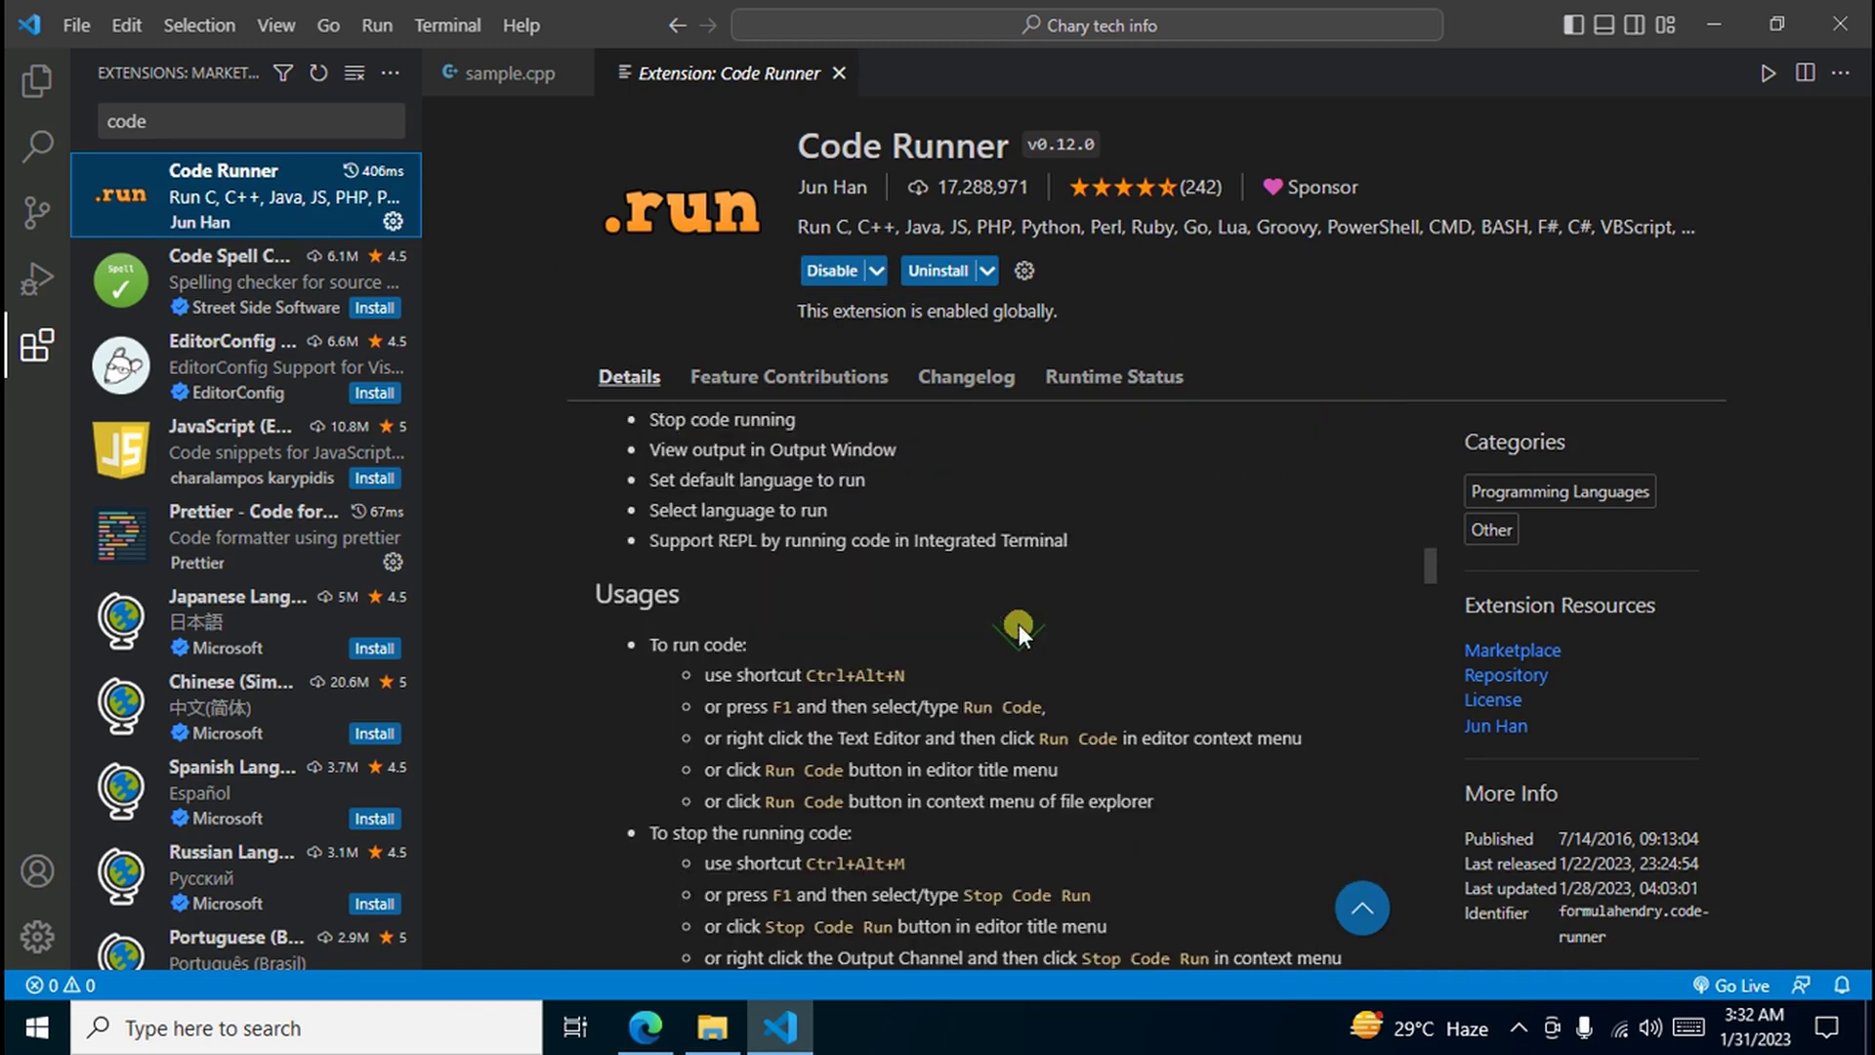
scroll(1017, 624, "up", 2)
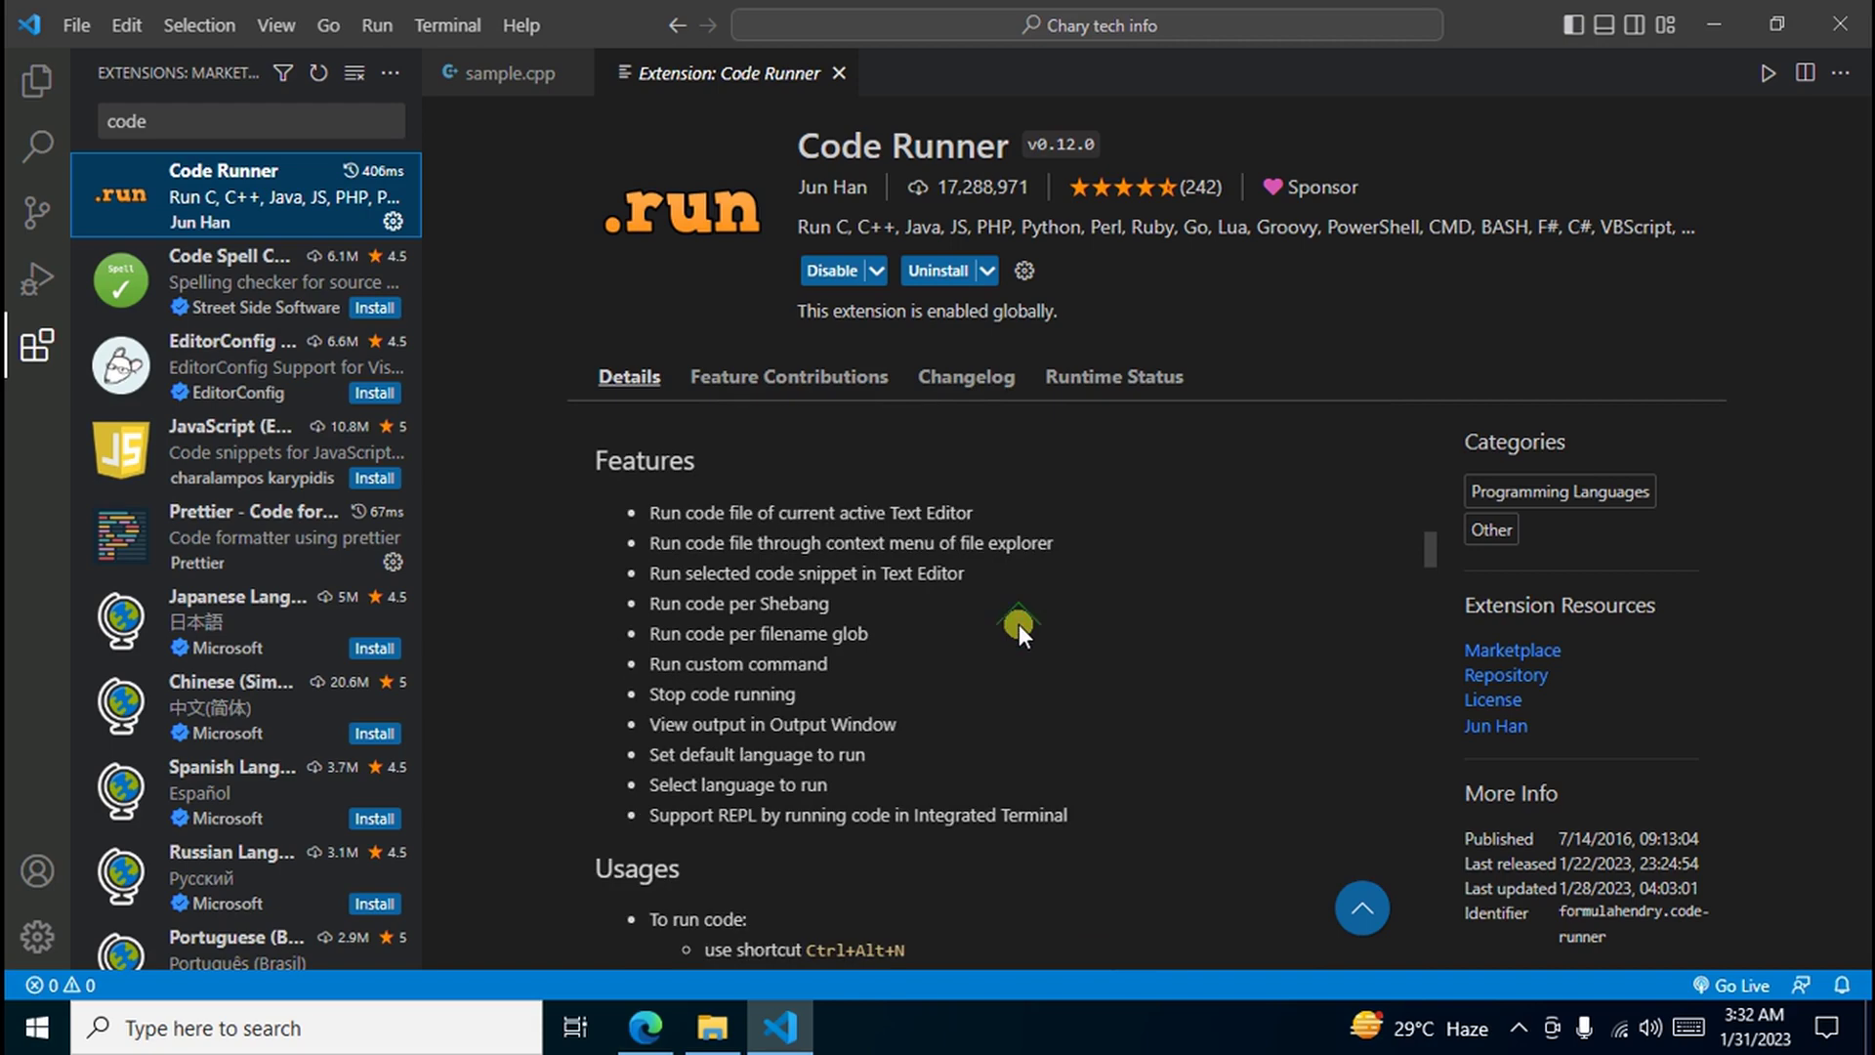
scroll(1017, 624, "down", 5)
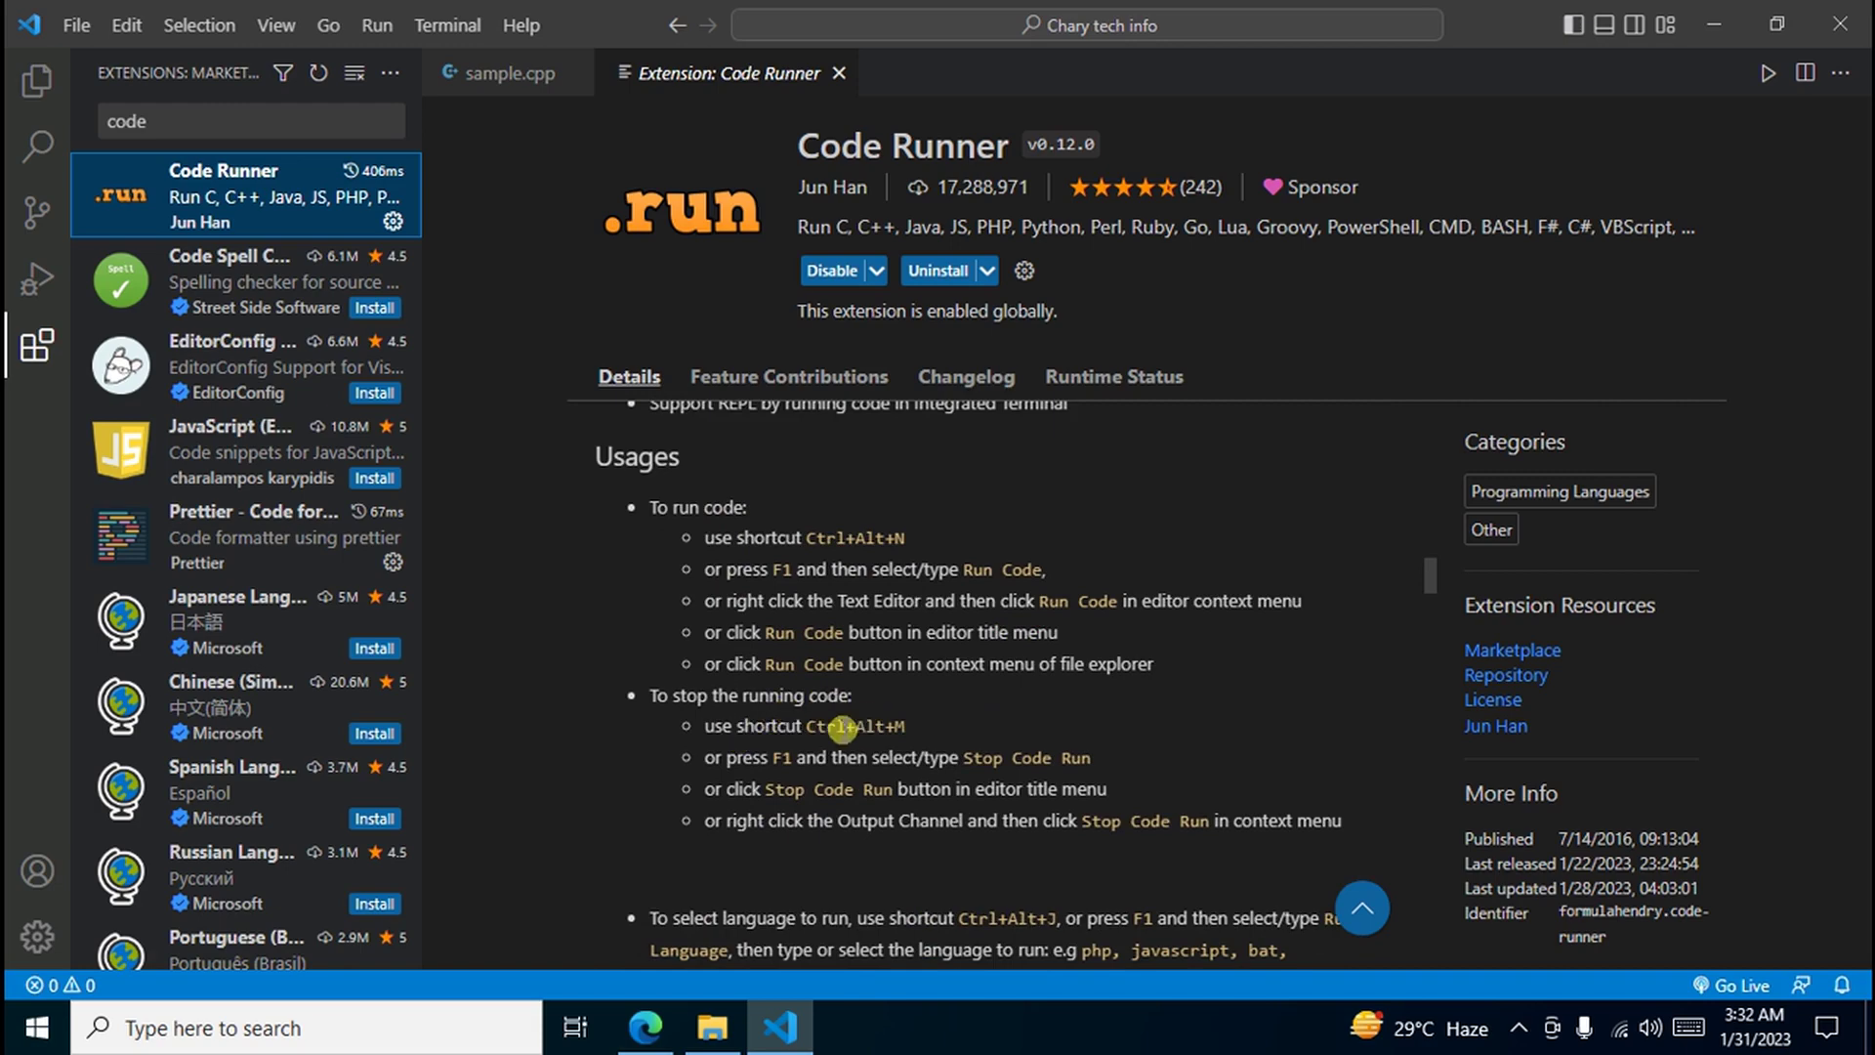
scroll(842, 649, "up", 15)
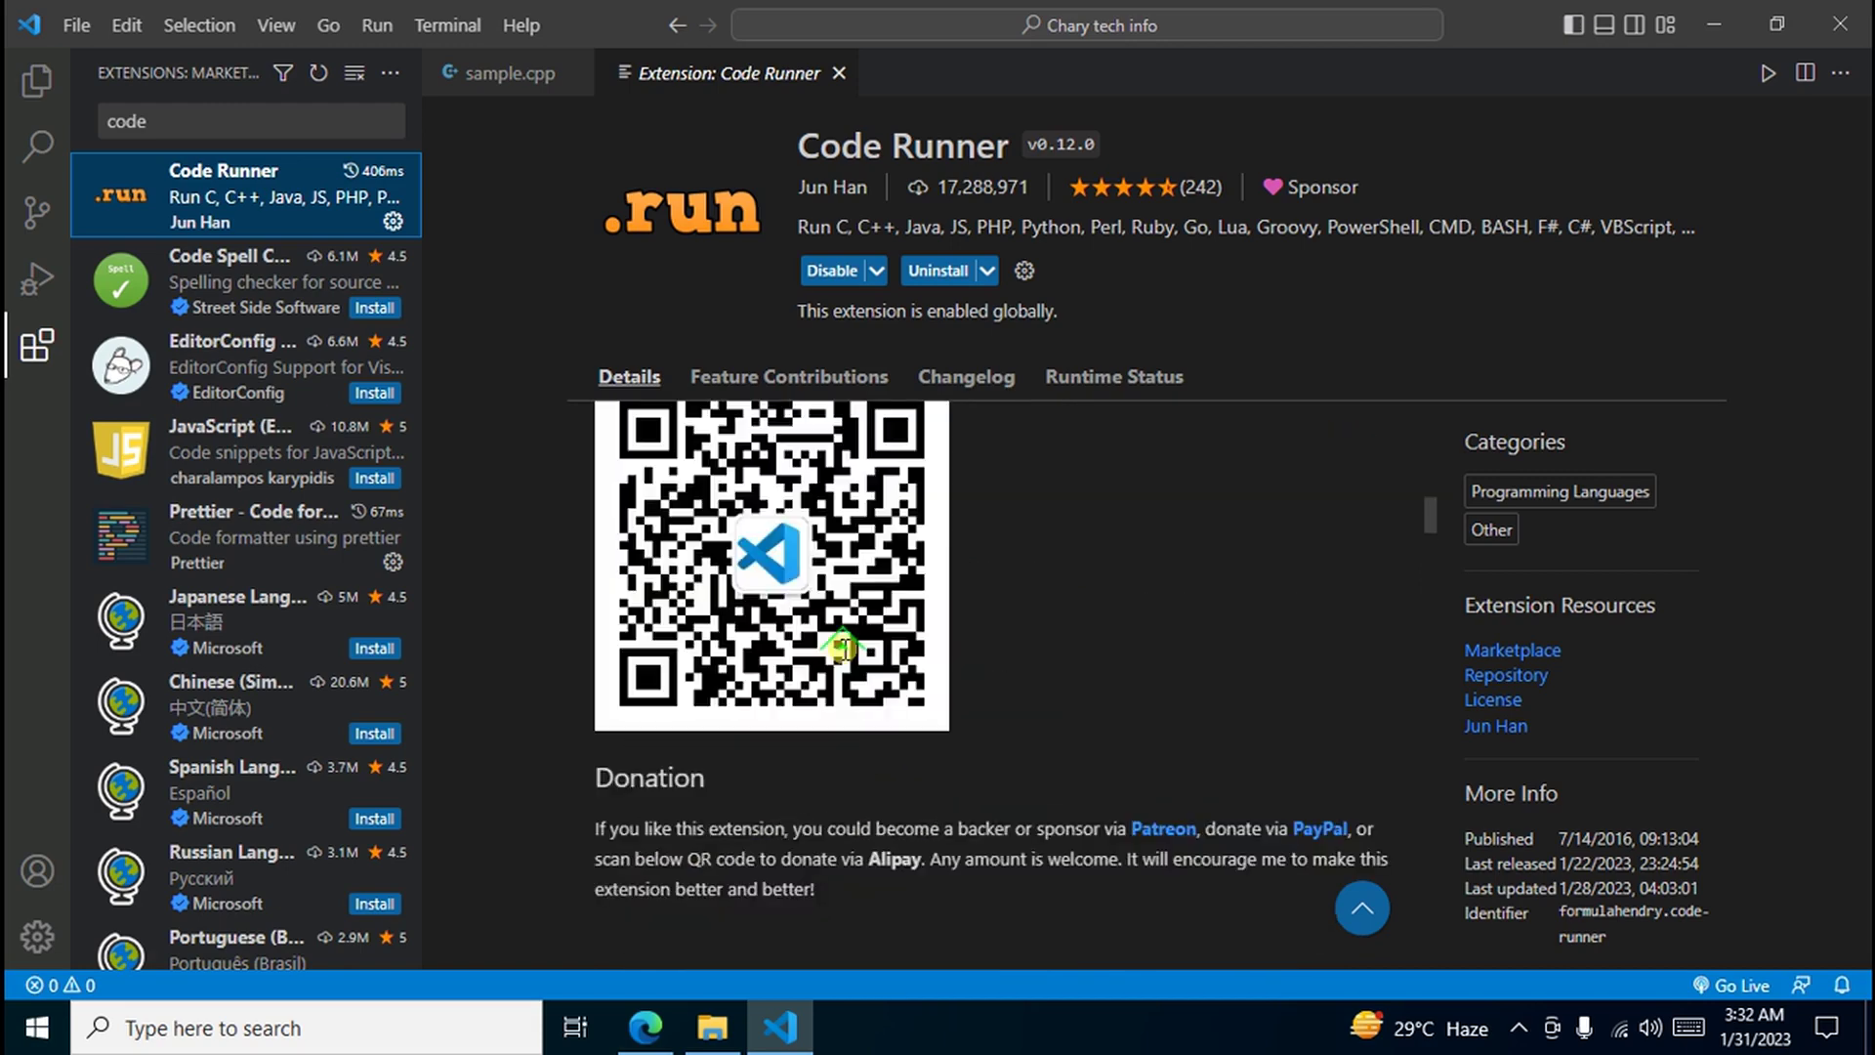
scroll(842, 649, "up", 5)
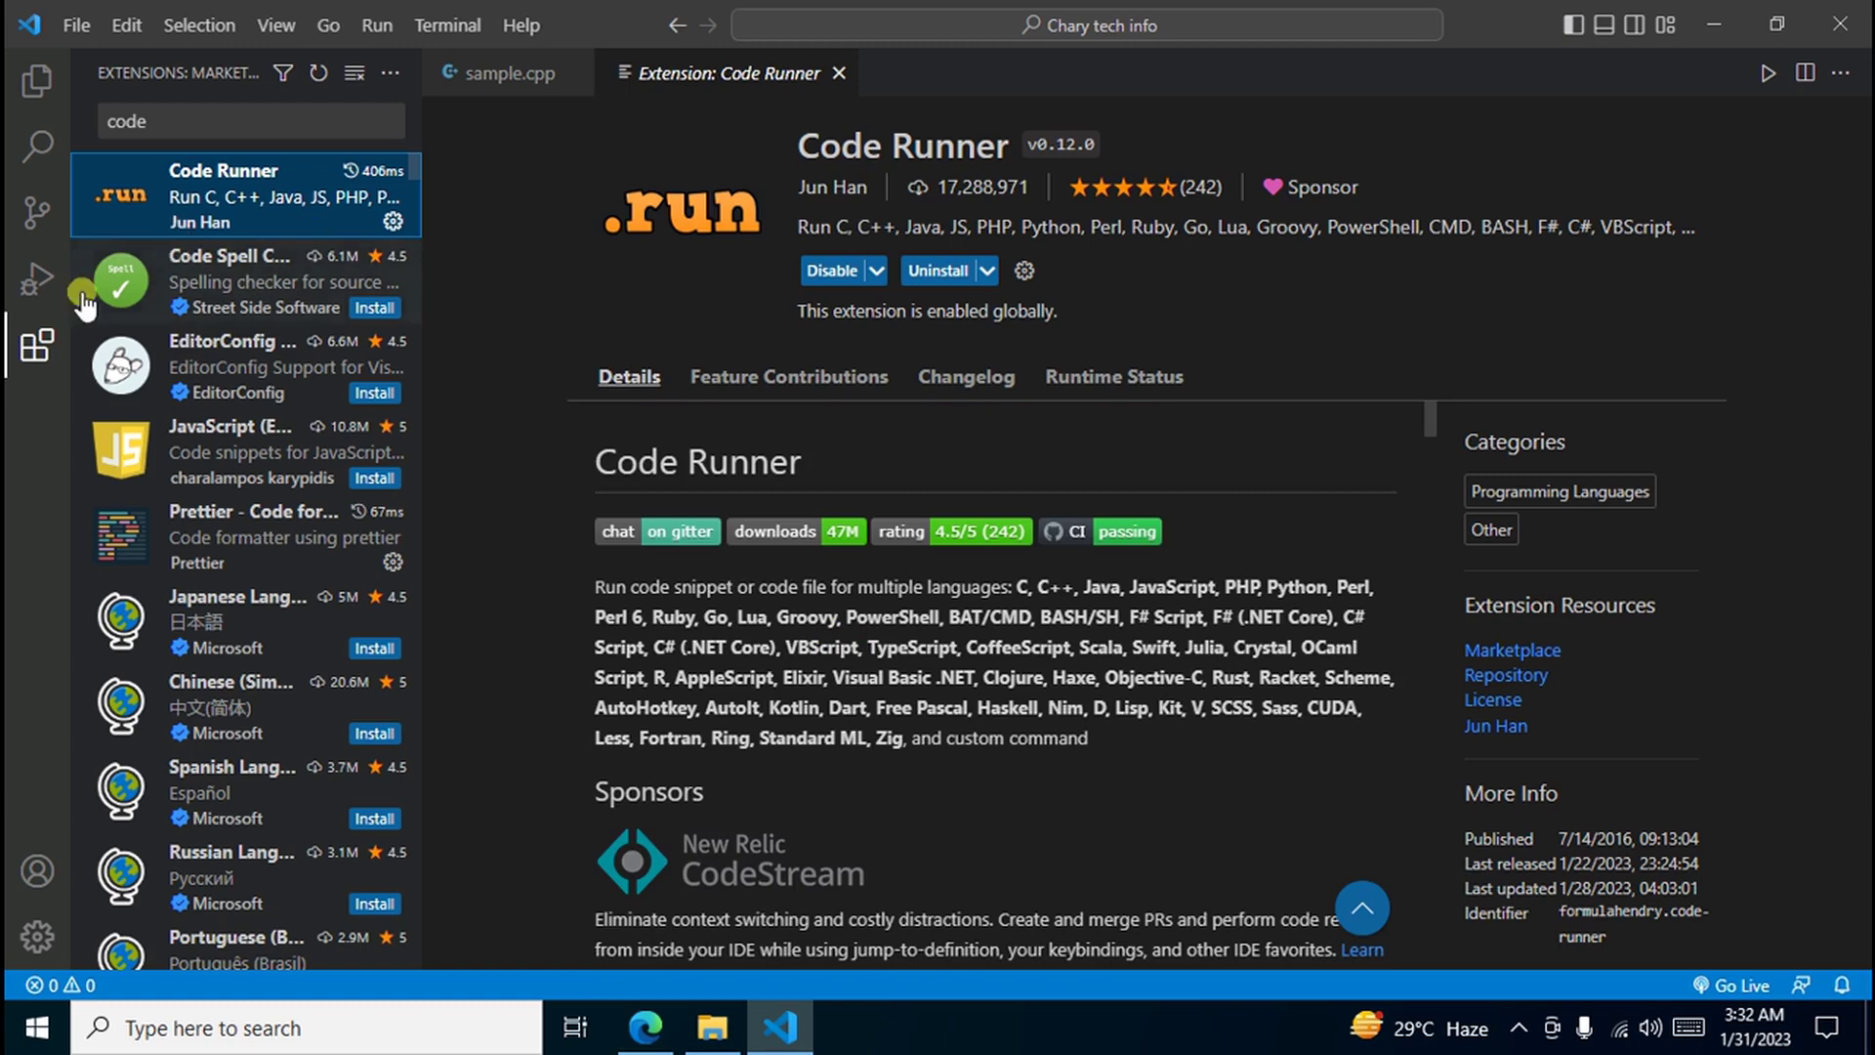
Step: Return to the folder's file listing, close the Code Runner page and narrow the side bar
left_click(35, 93)
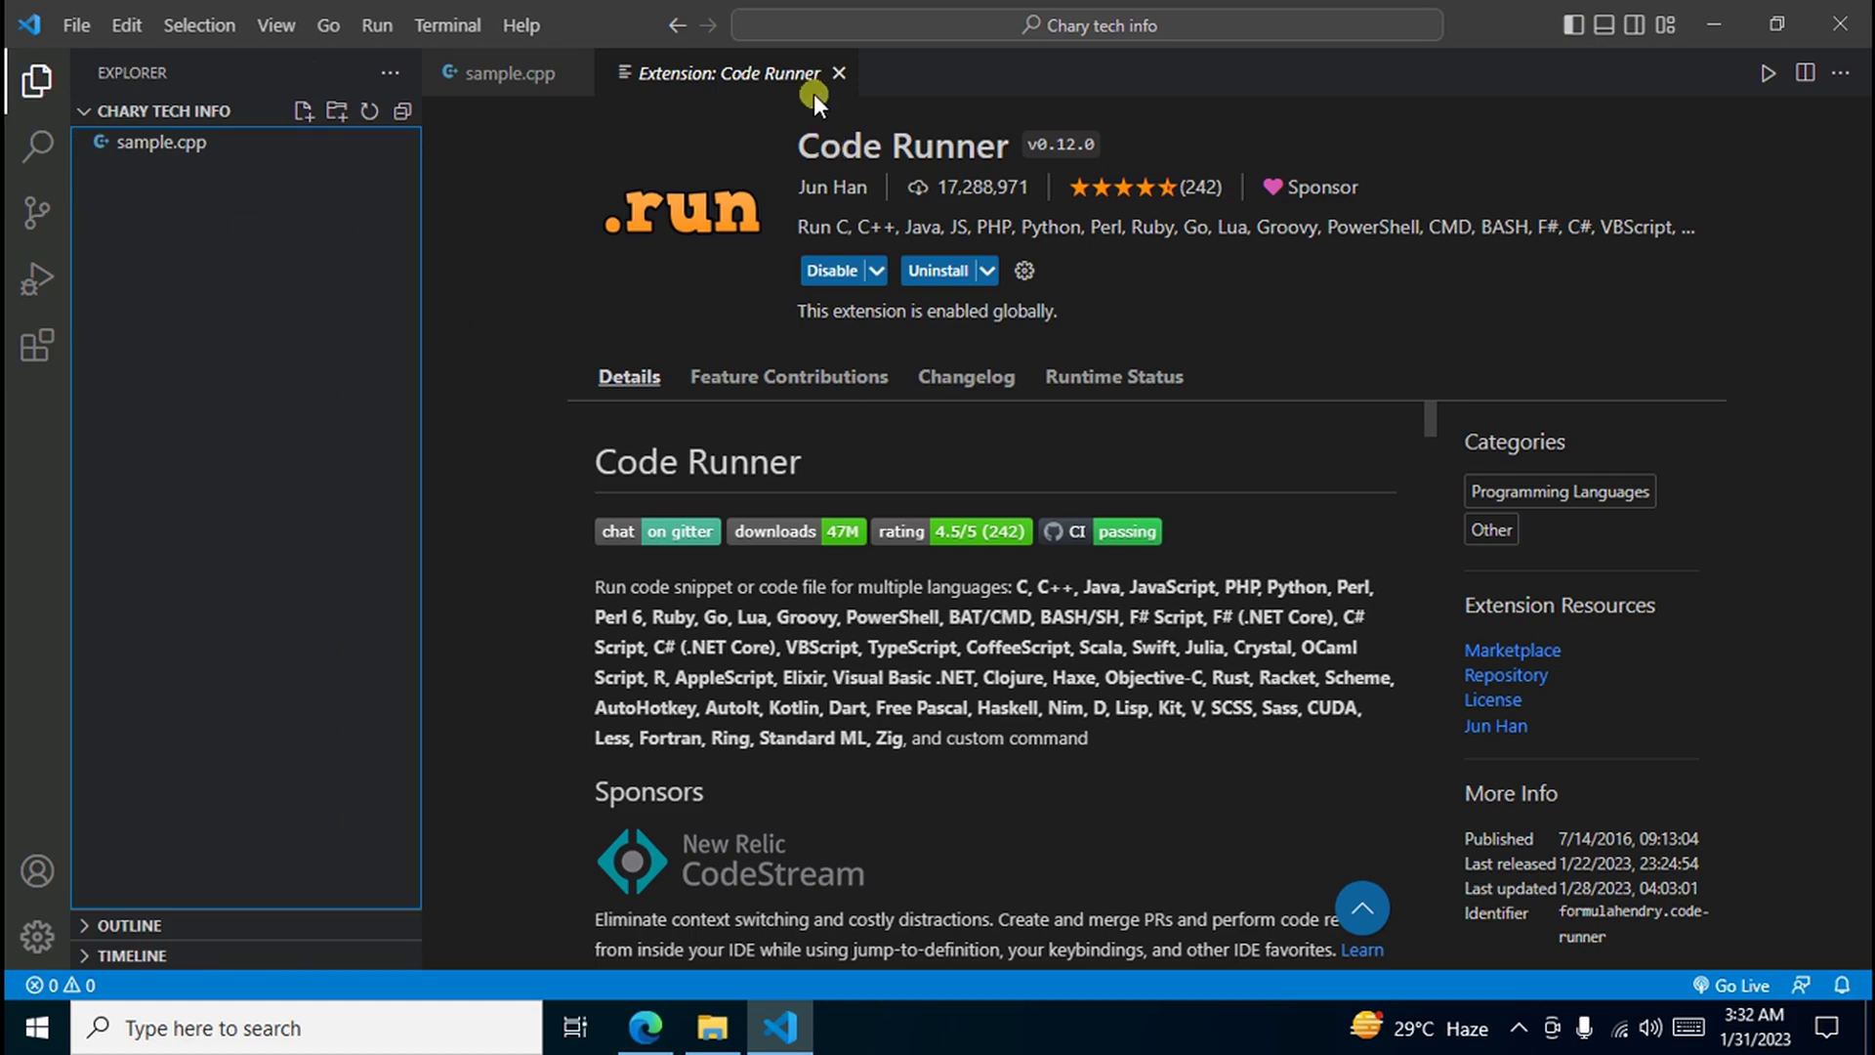
left_click(838, 73)
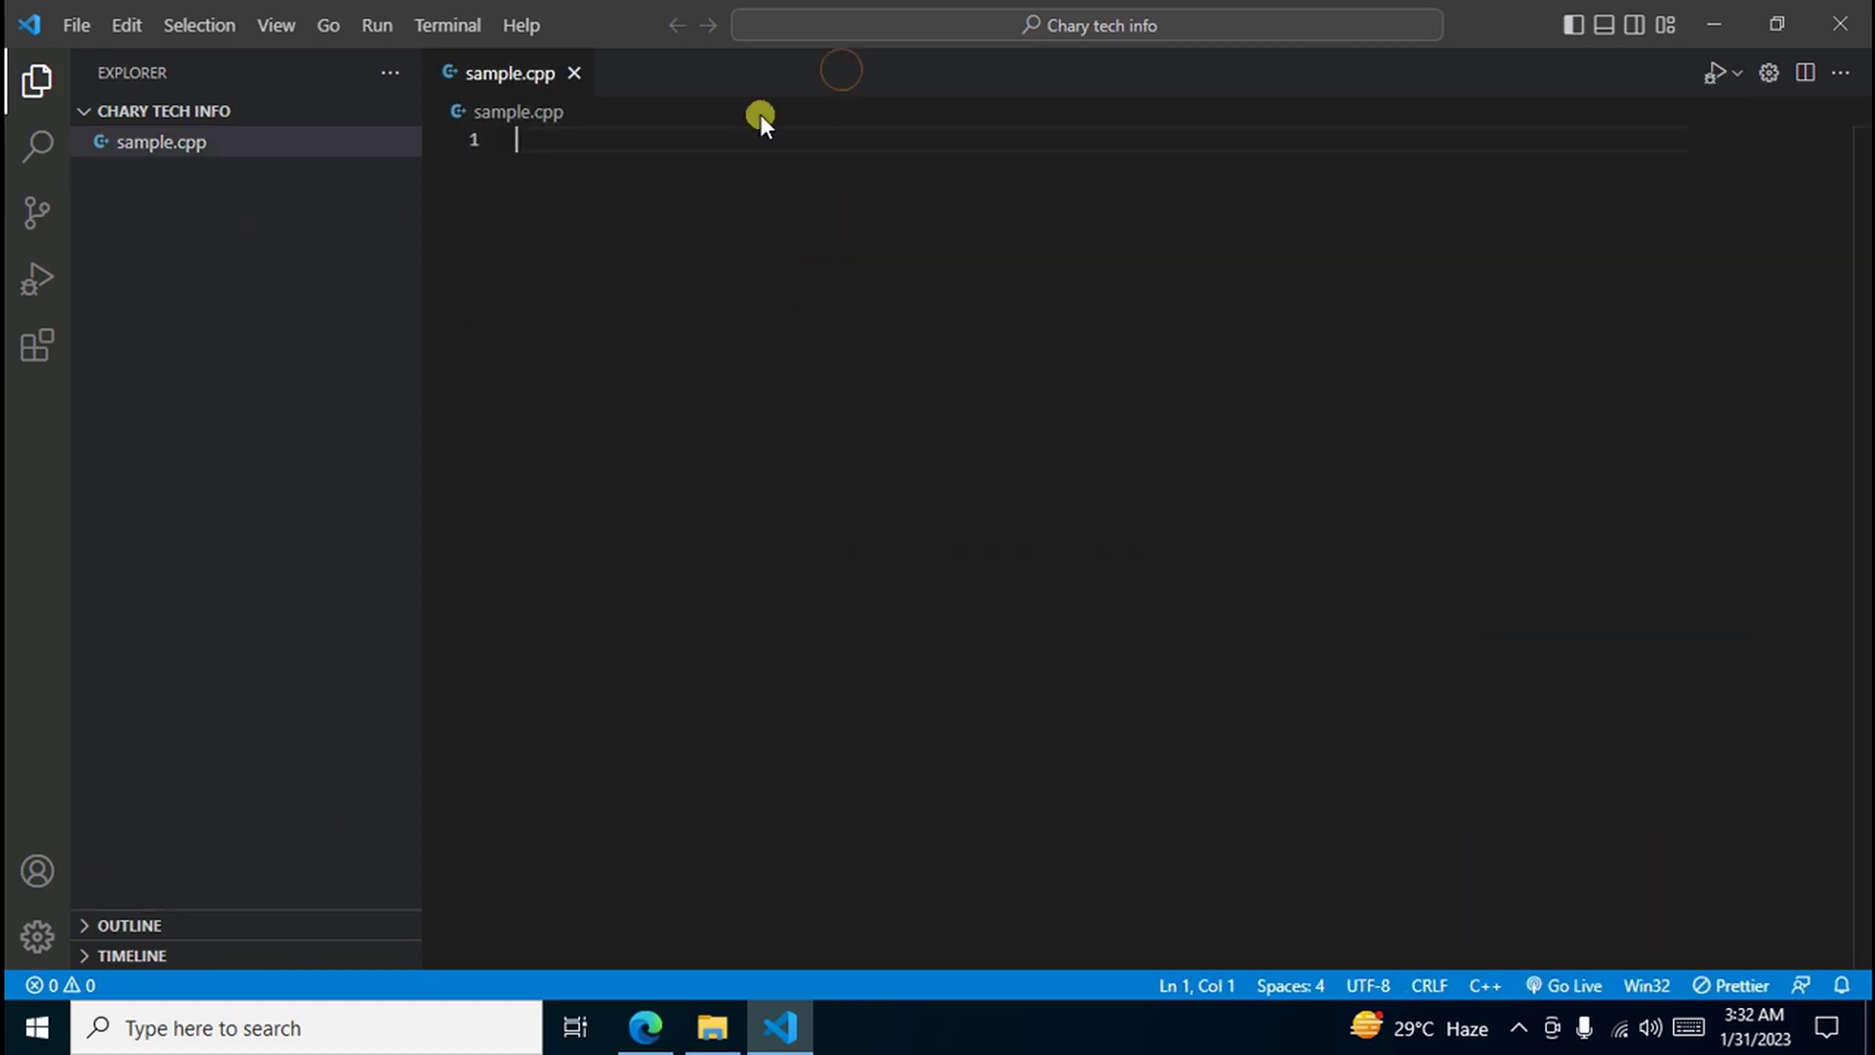
left_click_drag(424, 316, 335, 382)
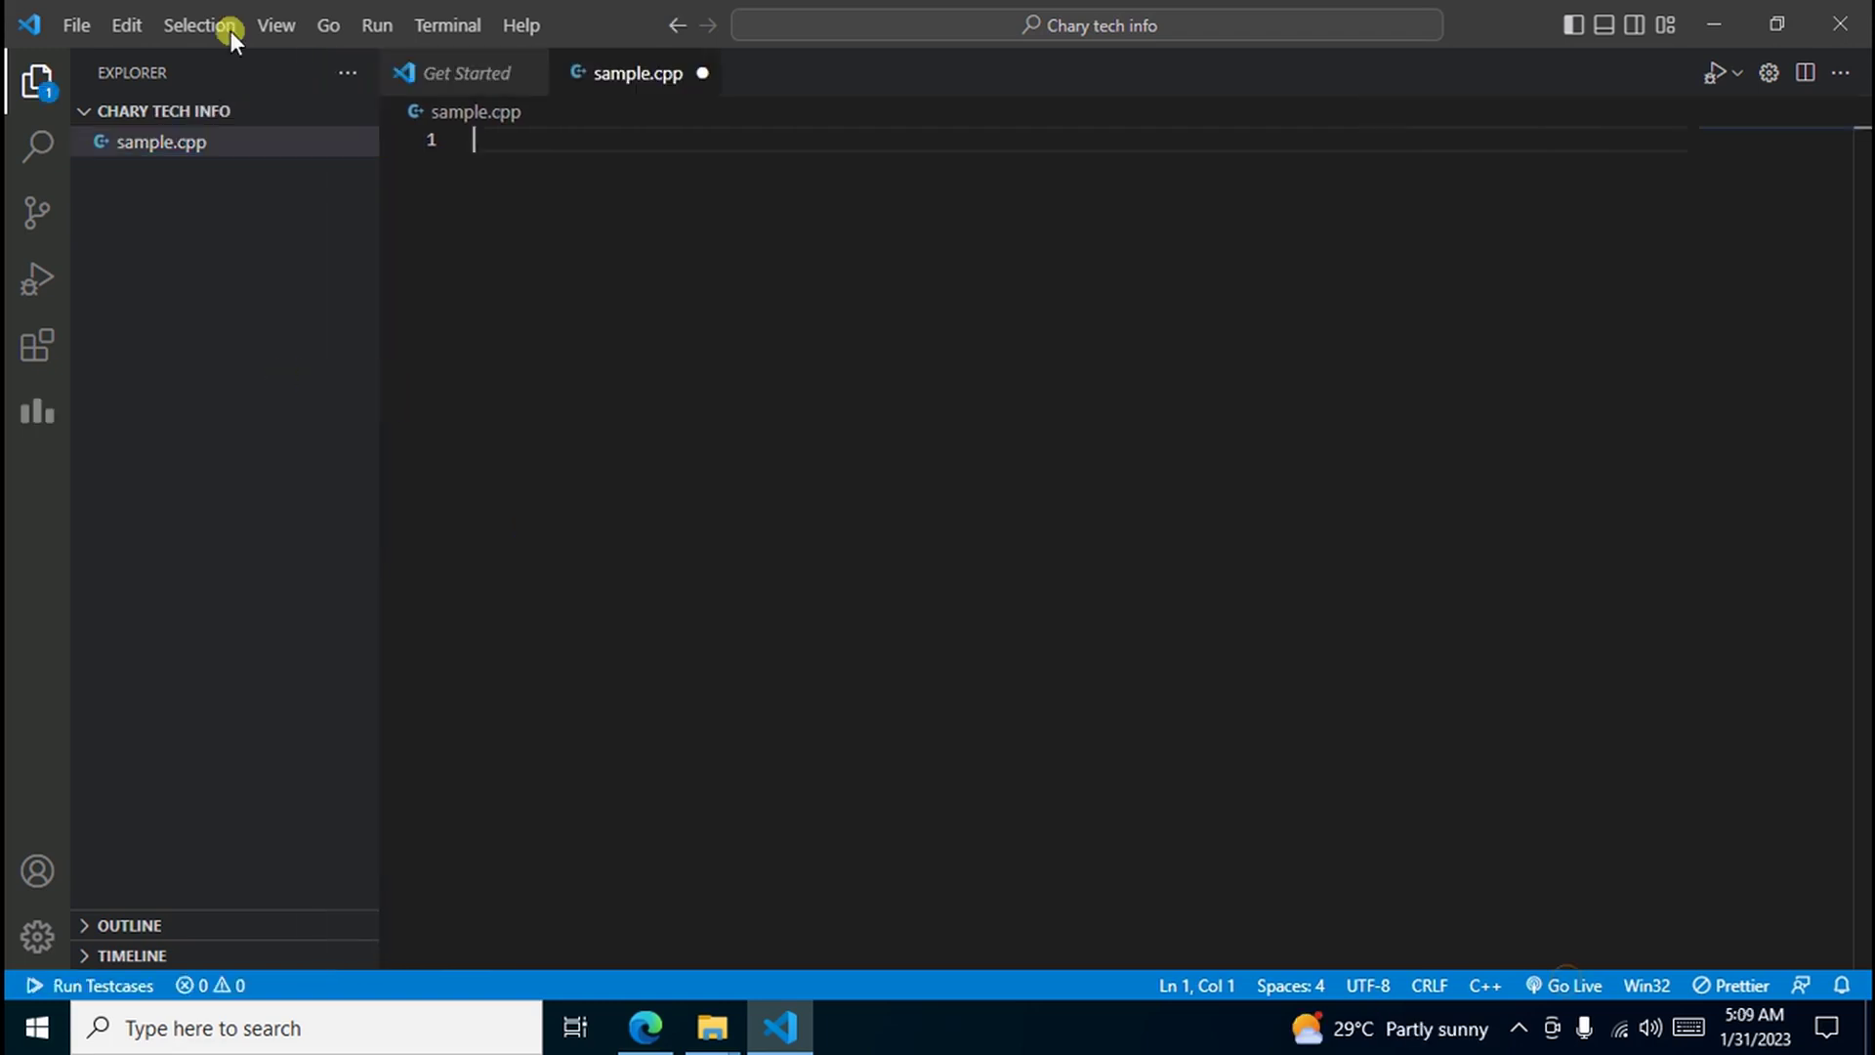
Step: Write a C++ program in sample.cpp that includes iostream, prints "chary tech info!" from main and returns 0, and save the file
left_click(495, 140)
type("#include<iostream> using namespace std; int main() {     cout<<\"!\";     return 0; }")
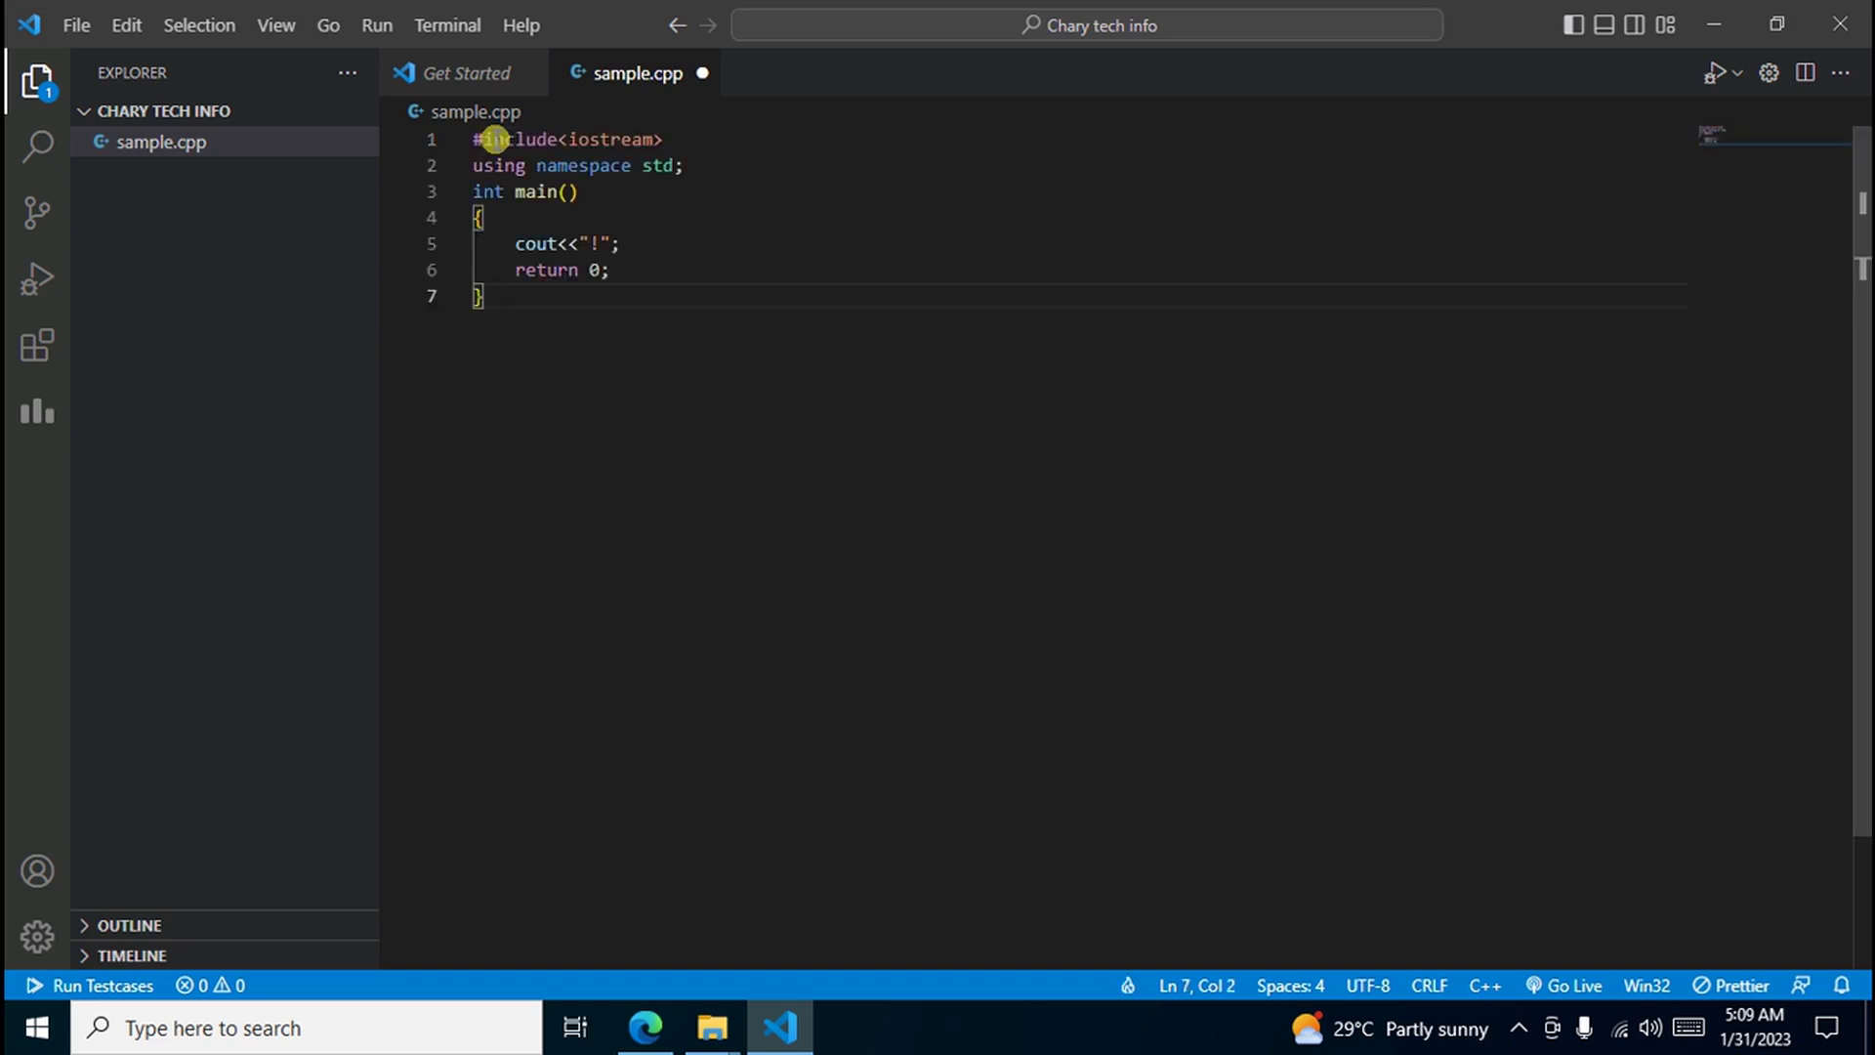
left_click(589, 243)
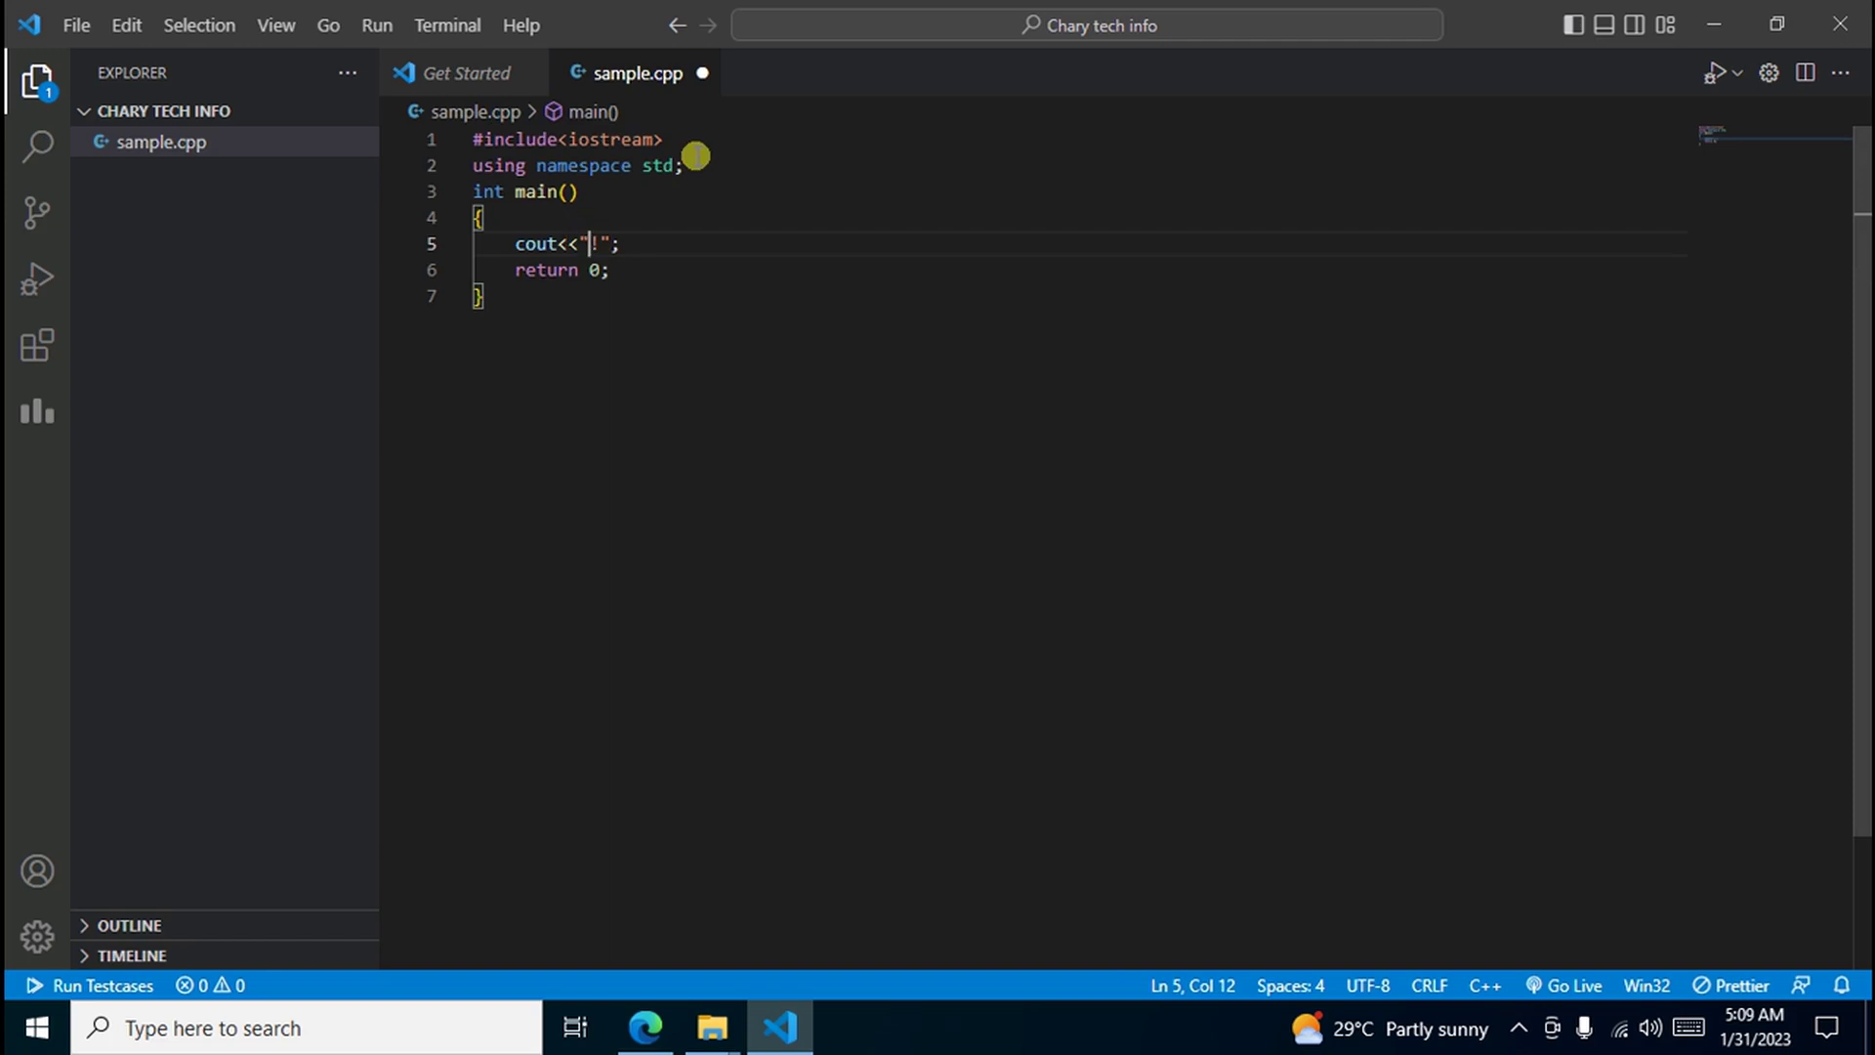
type("chary tech info")
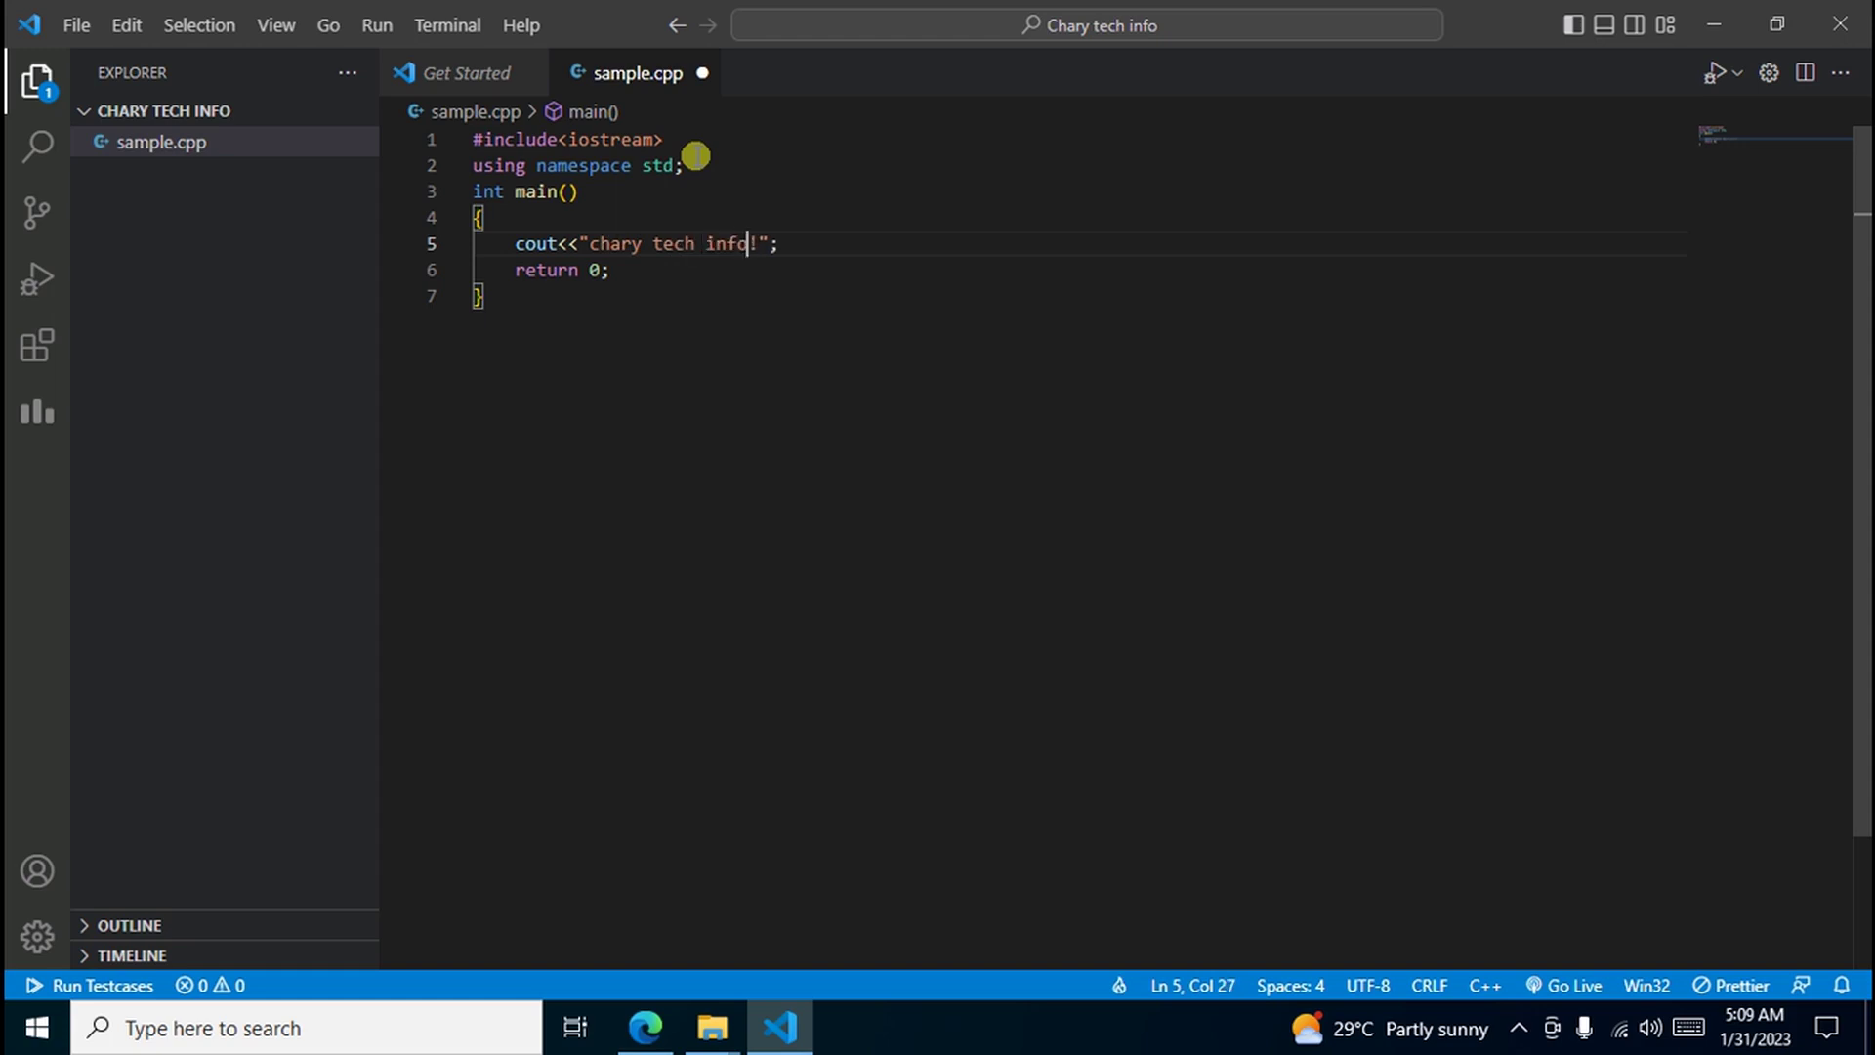
left_click(820, 243)
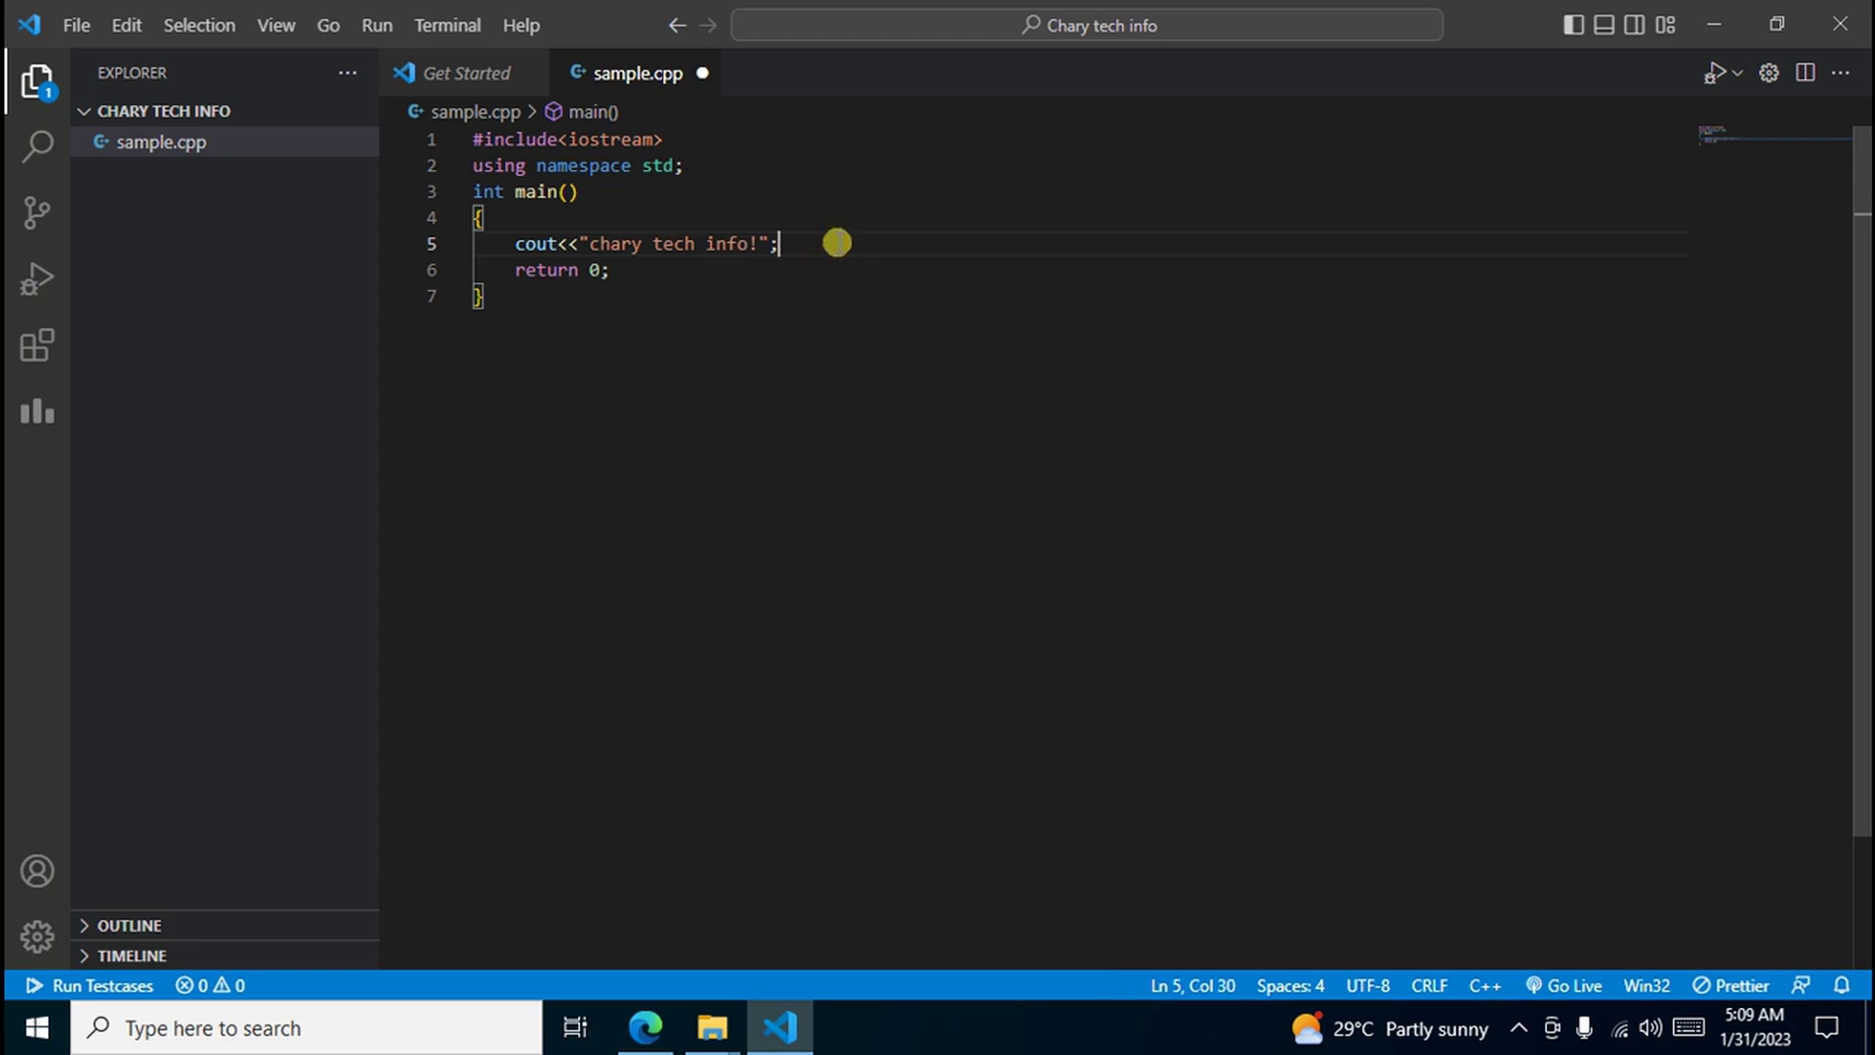
left_click(731, 288)
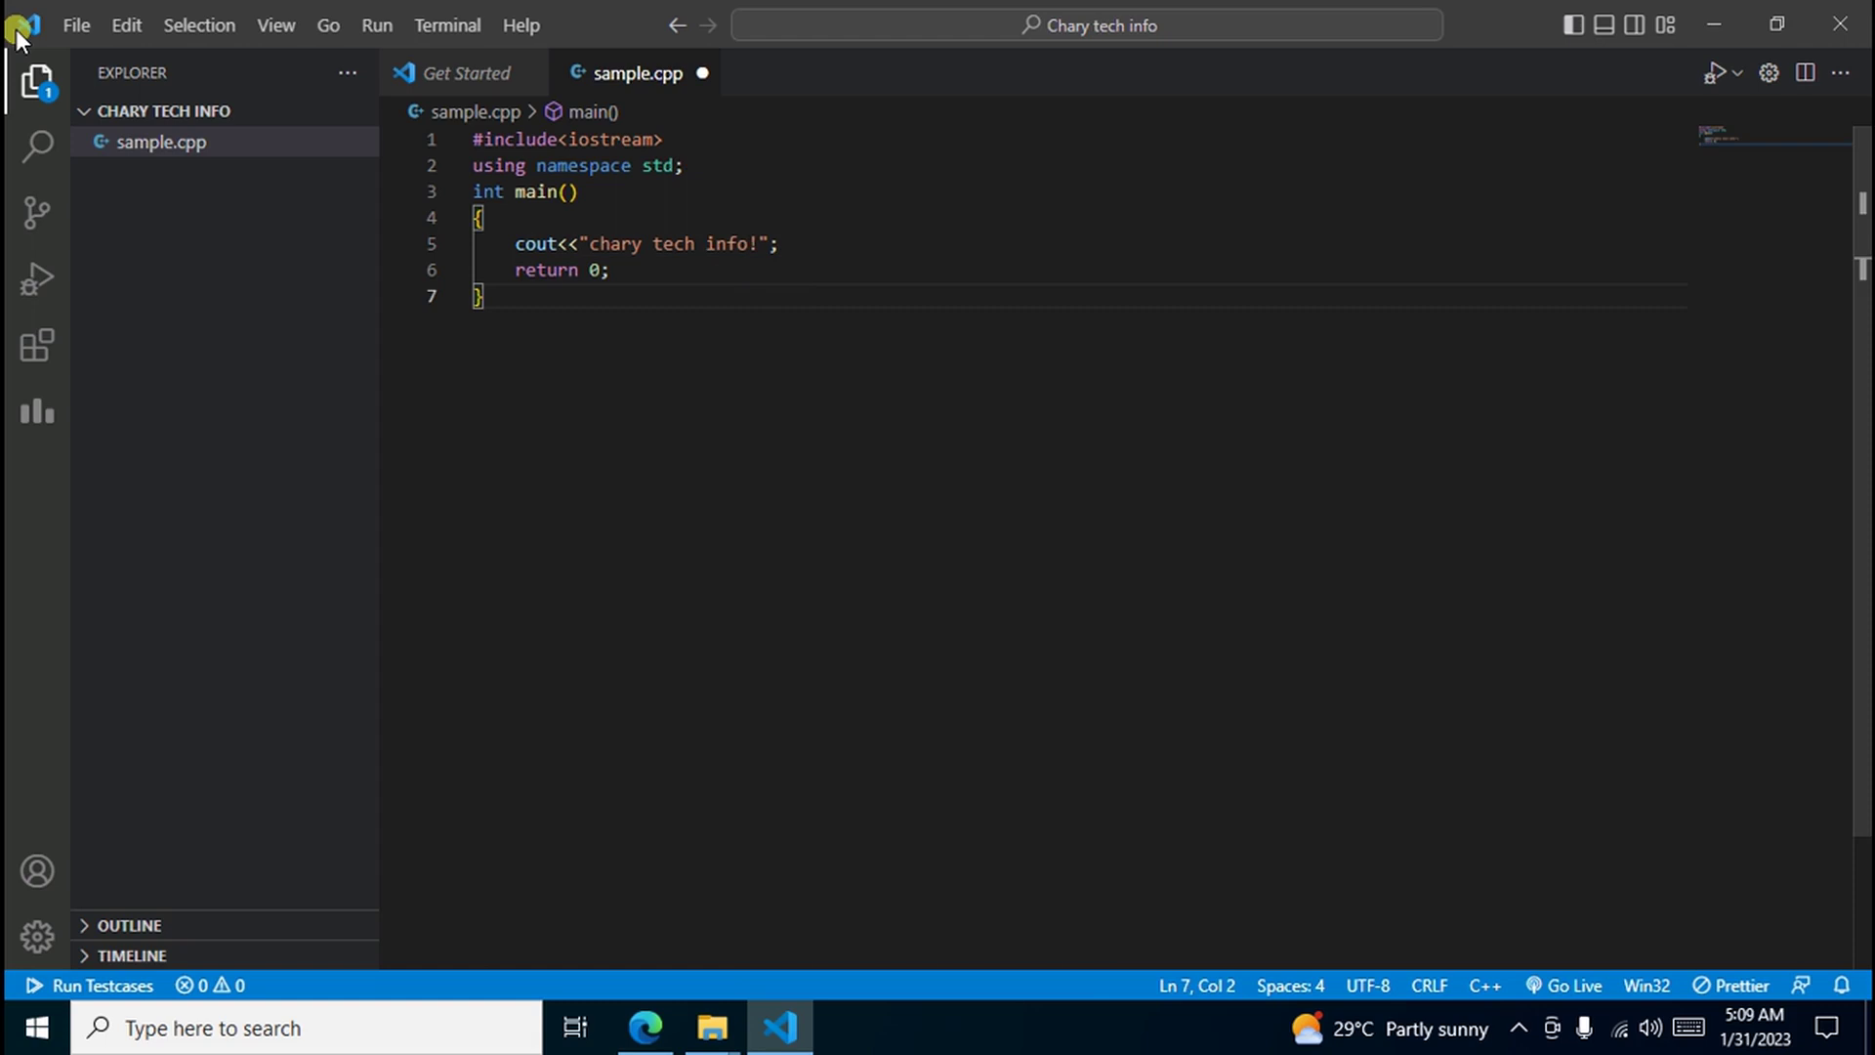
left_click(77, 25)
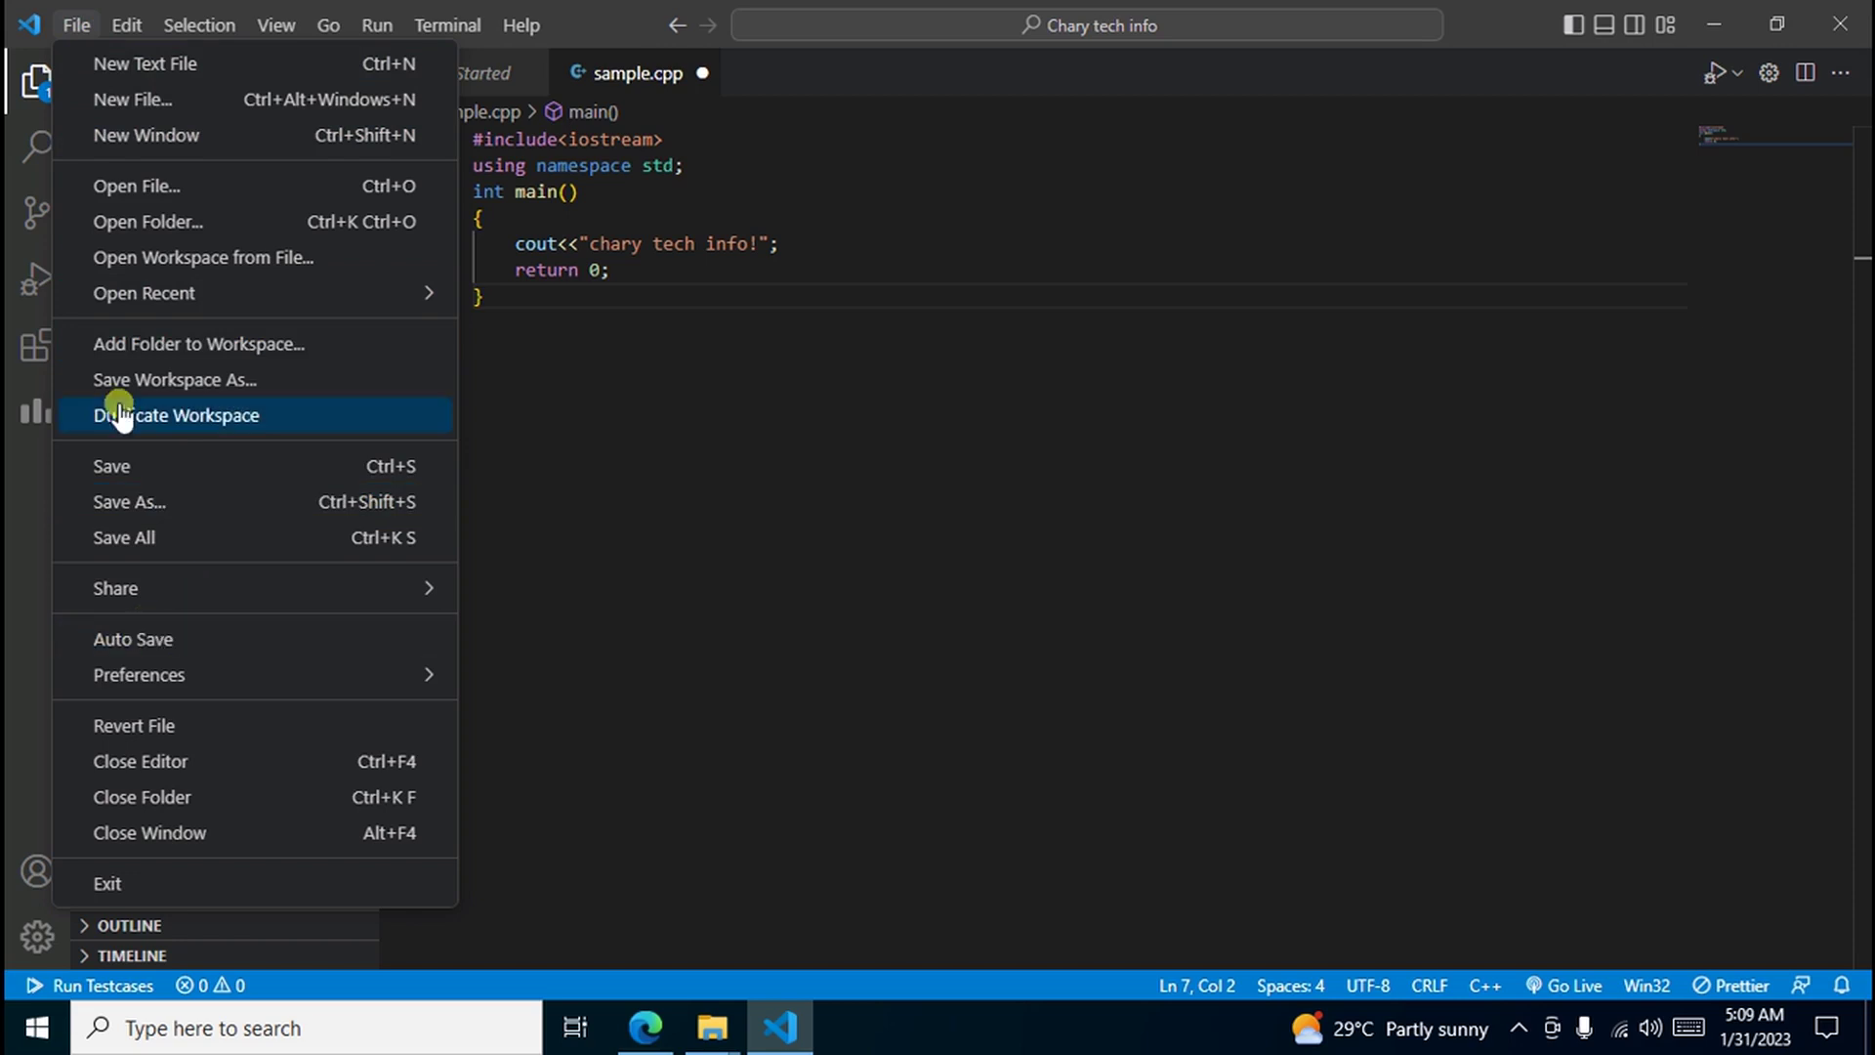
left_click(157, 468)
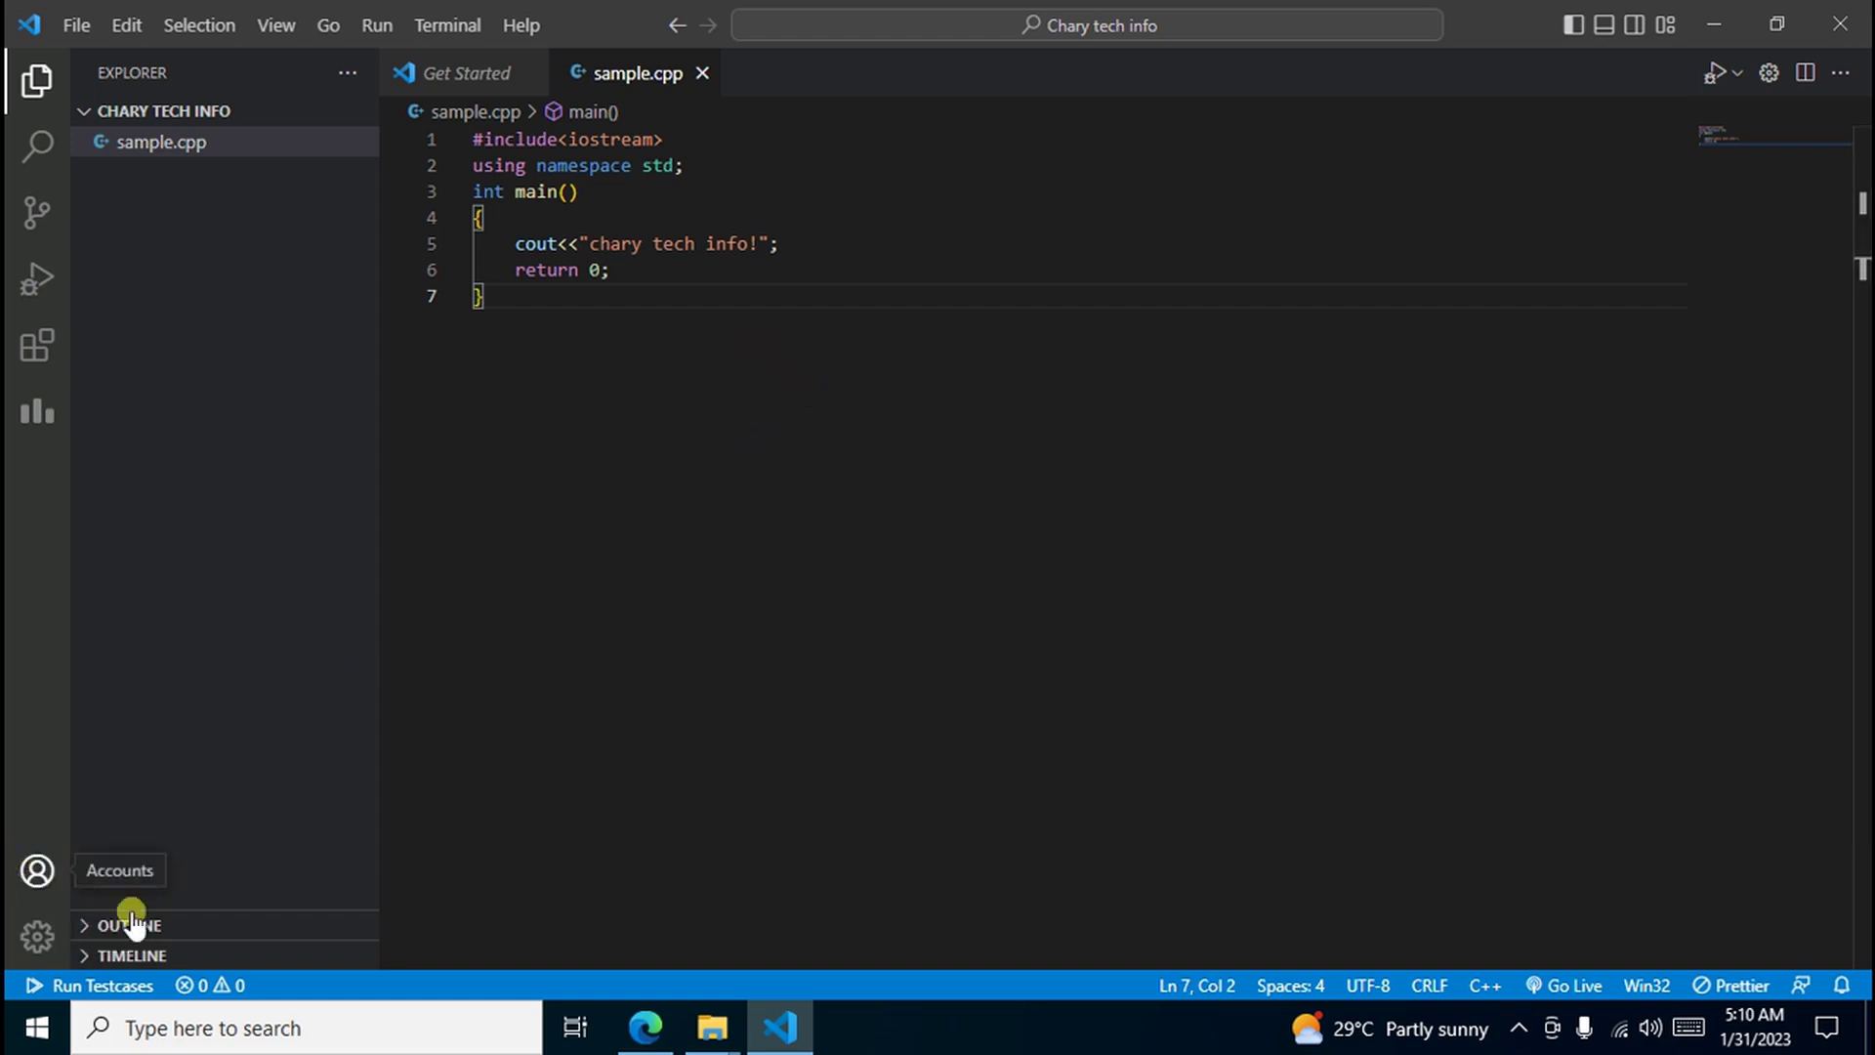
Step: Search the settings for "run in terminal", check the Code Runner option for running code in the integrated terminal, and close the settings
left_click(39, 943)
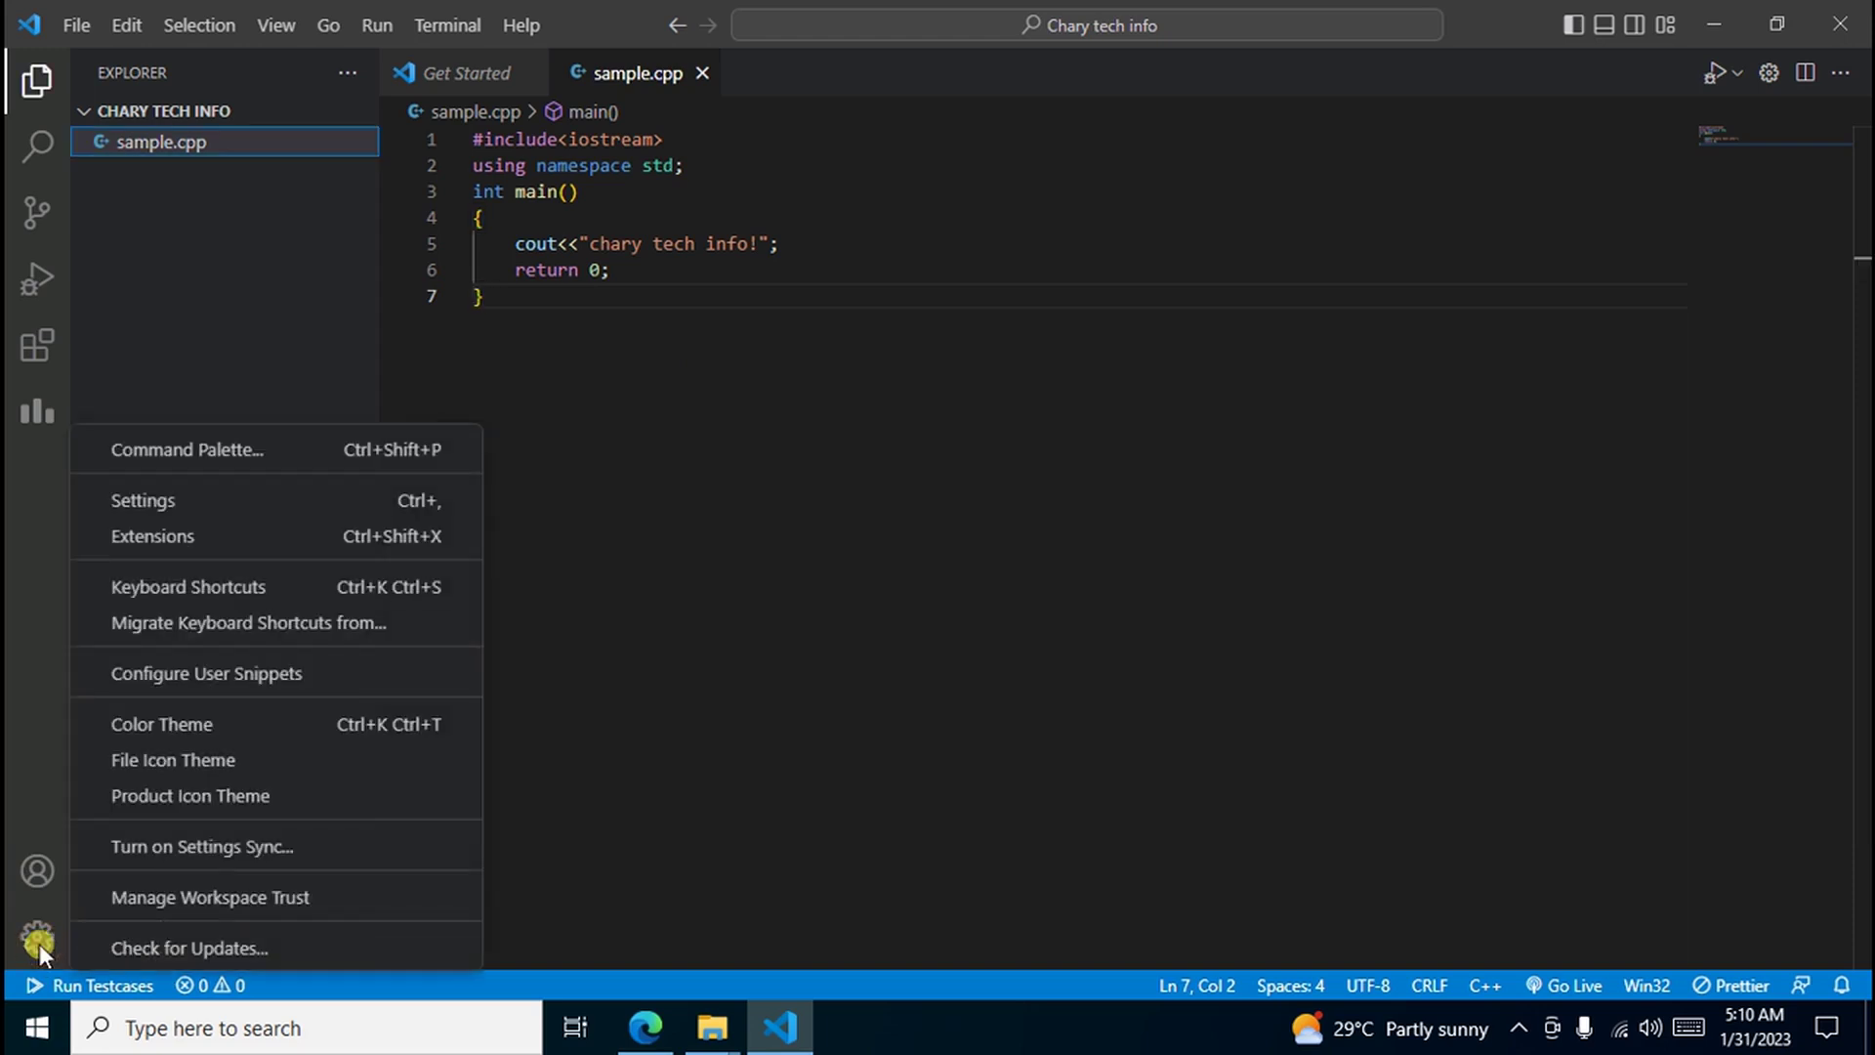
left_click(192, 506)
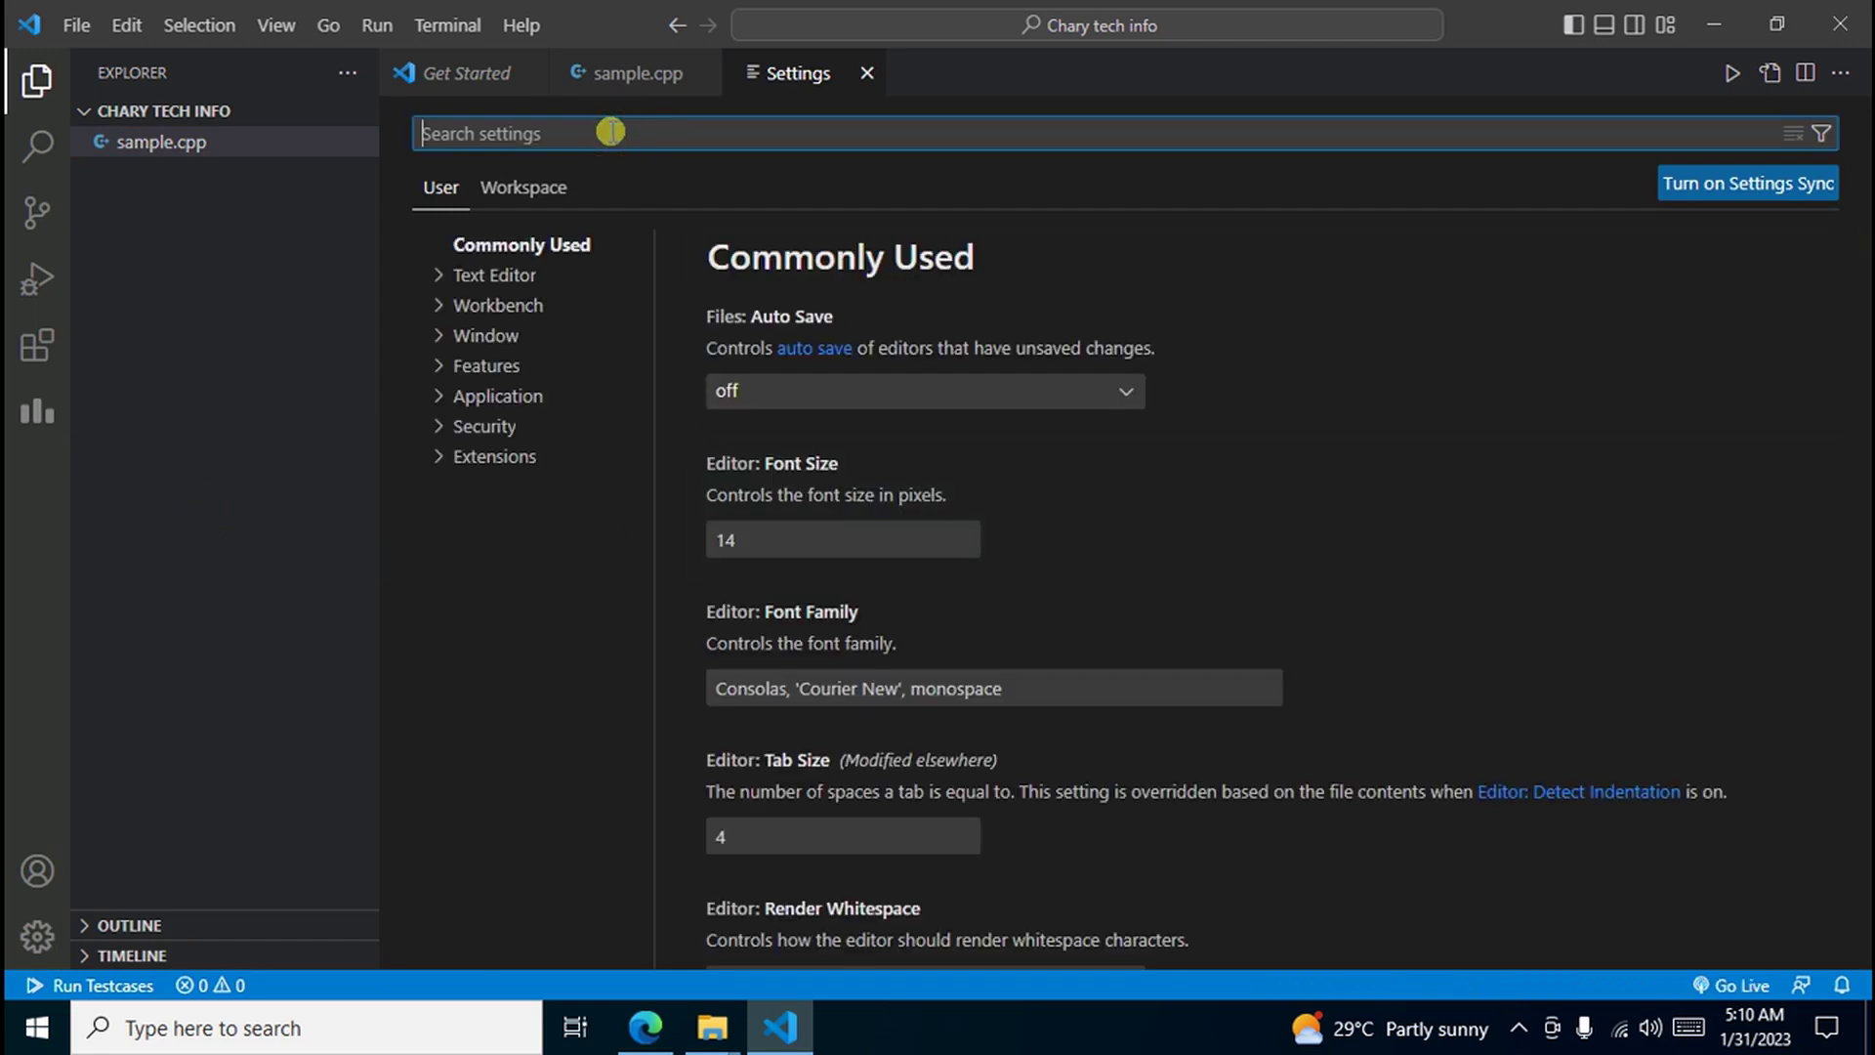
type("run ")
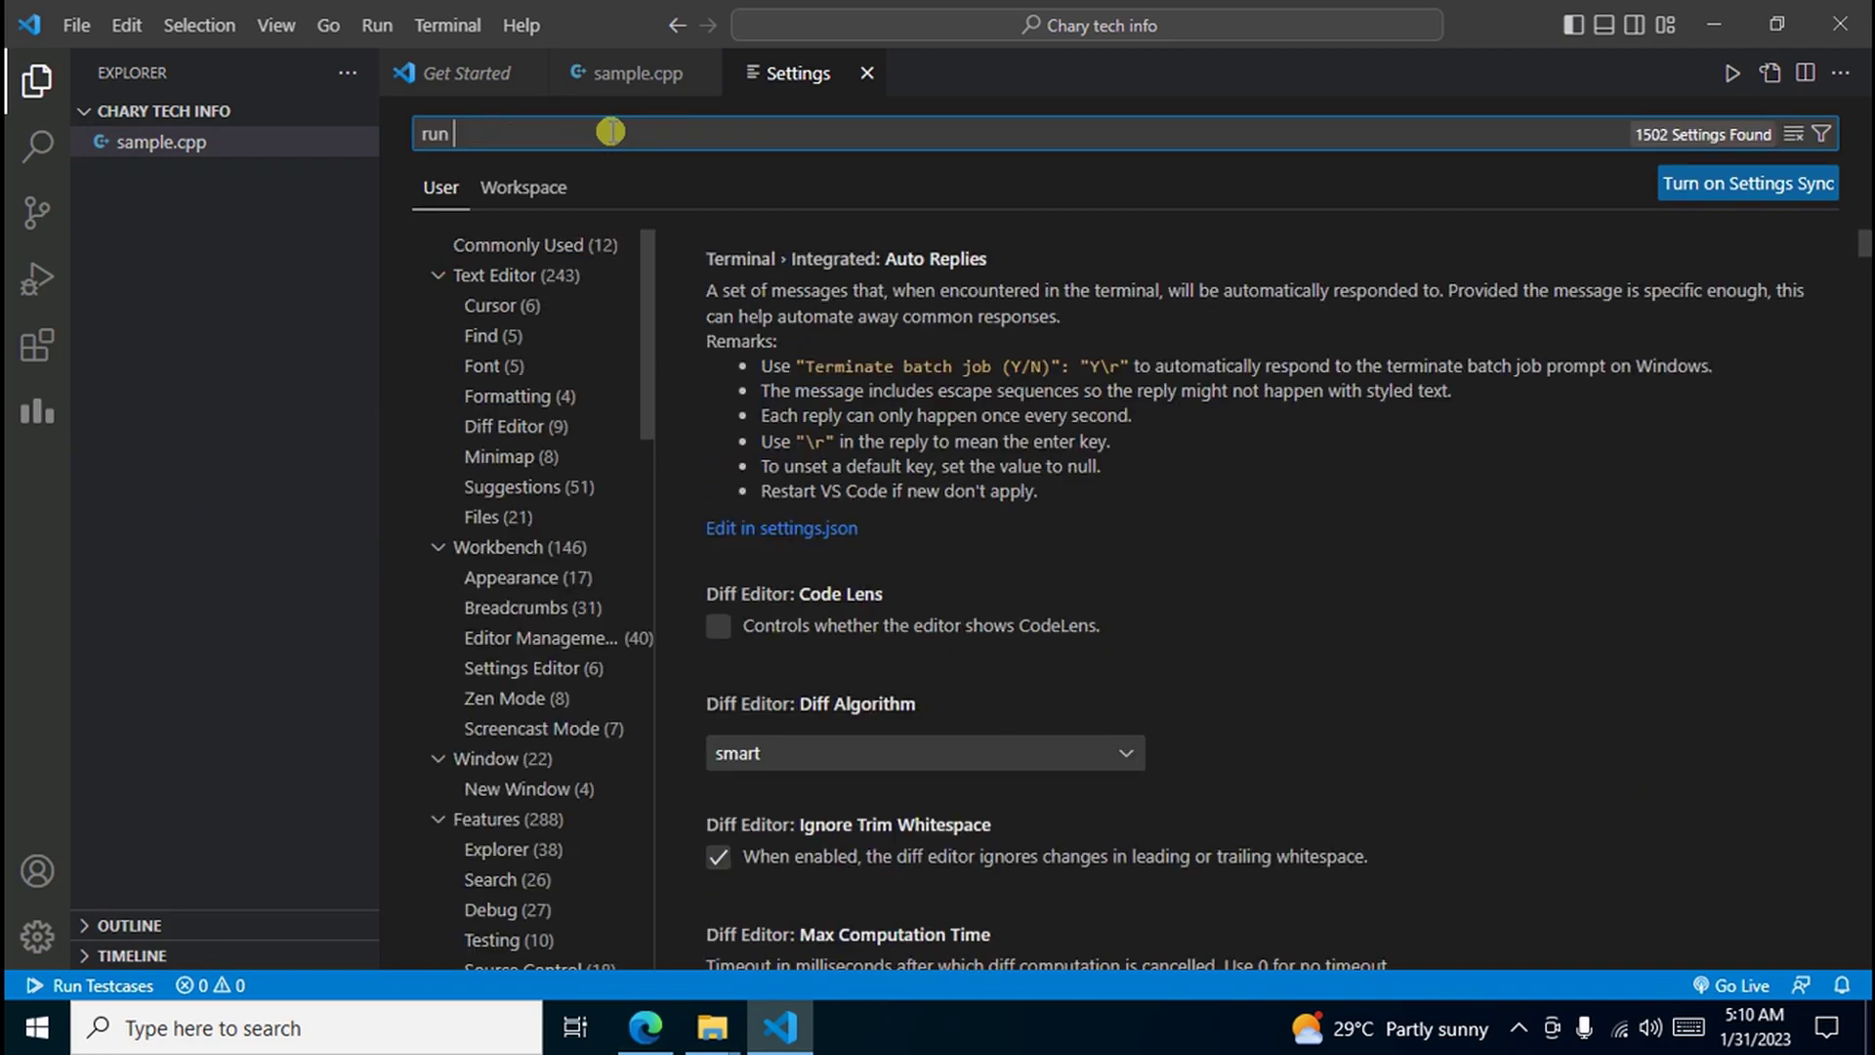
type("in terminal")
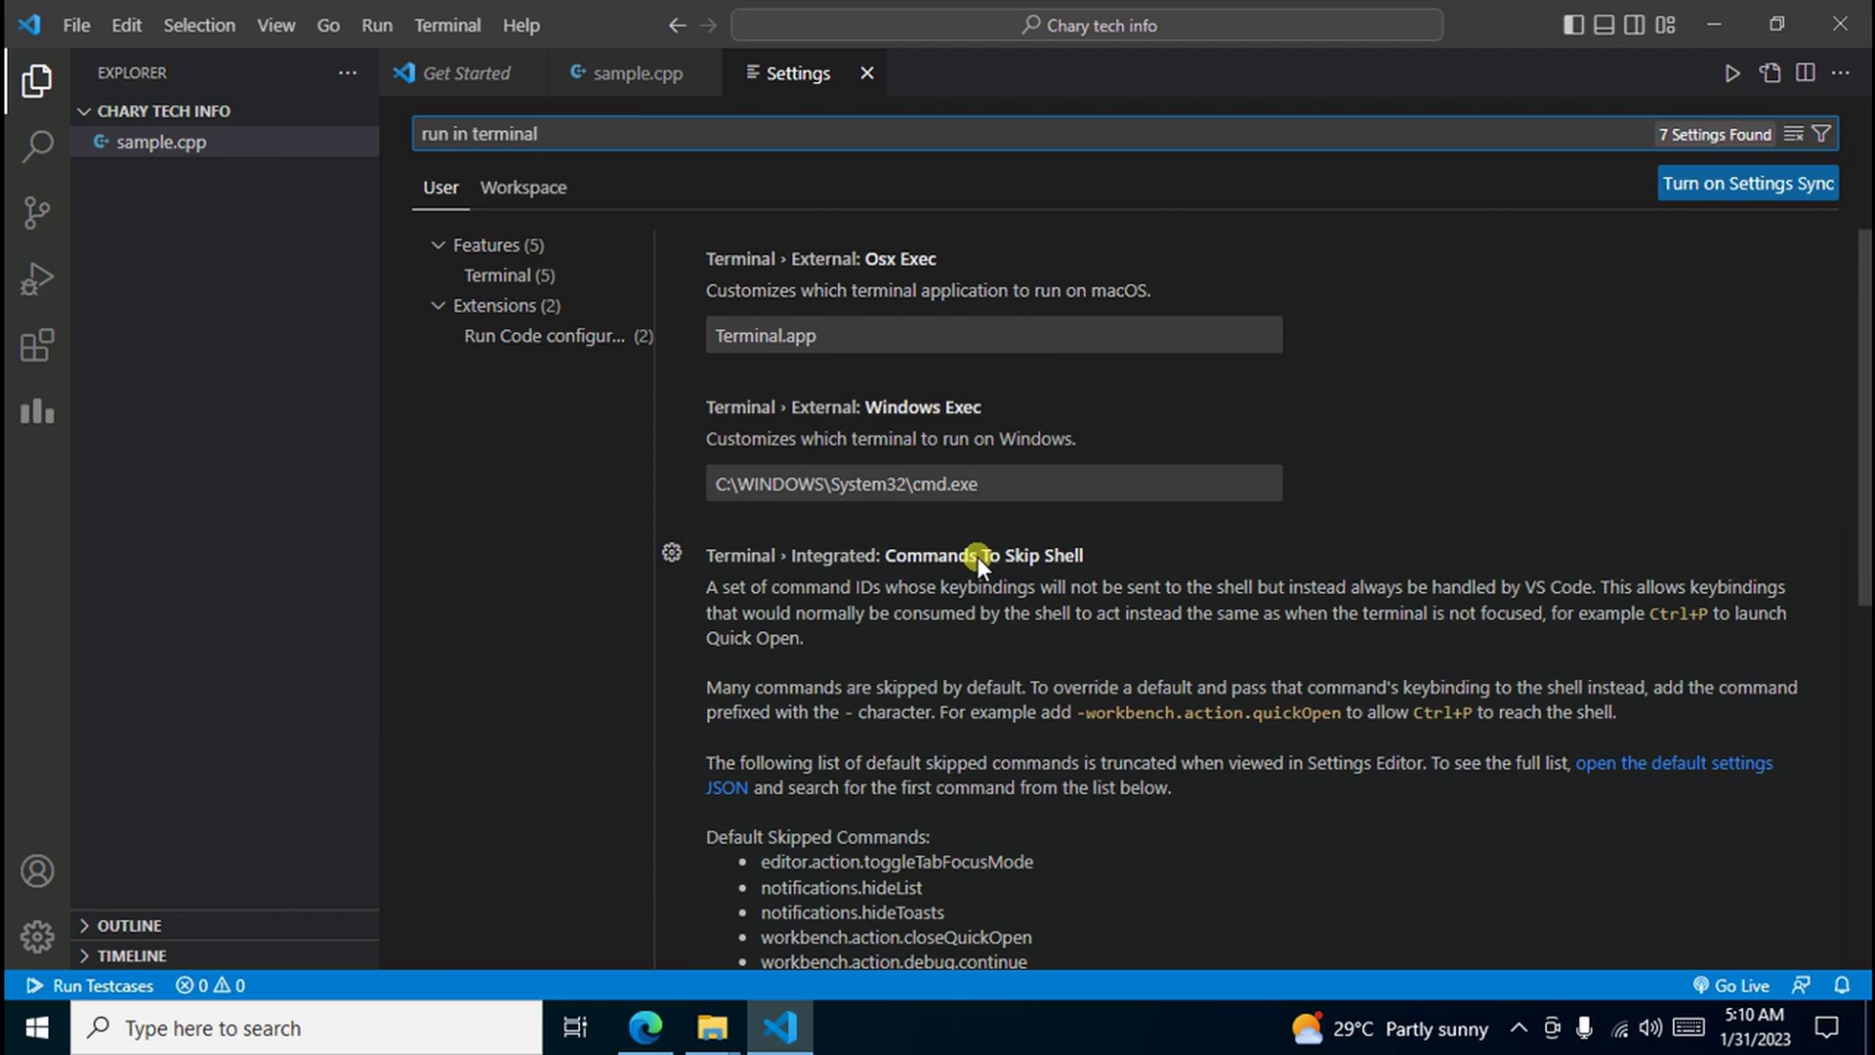
scroll(977, 557, "down", 6)
scroll(976, 563, "down", 1)
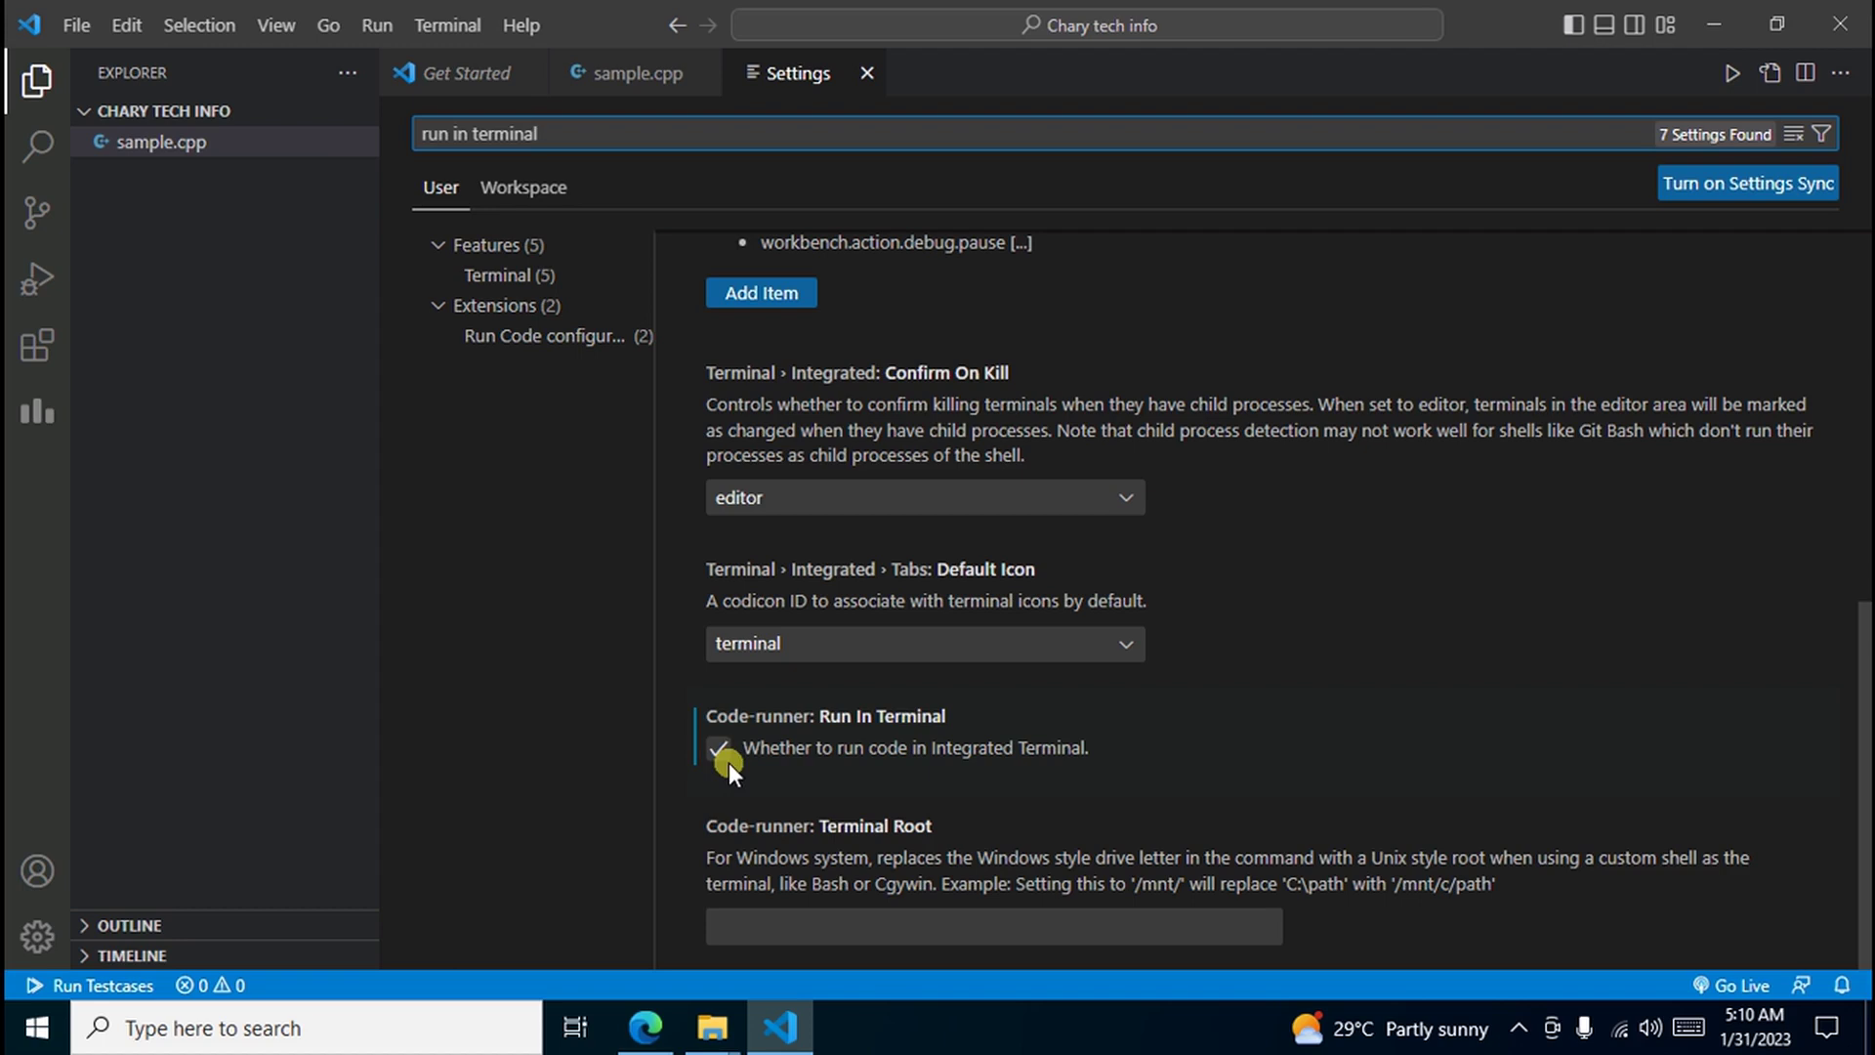
left_click(863, 74)
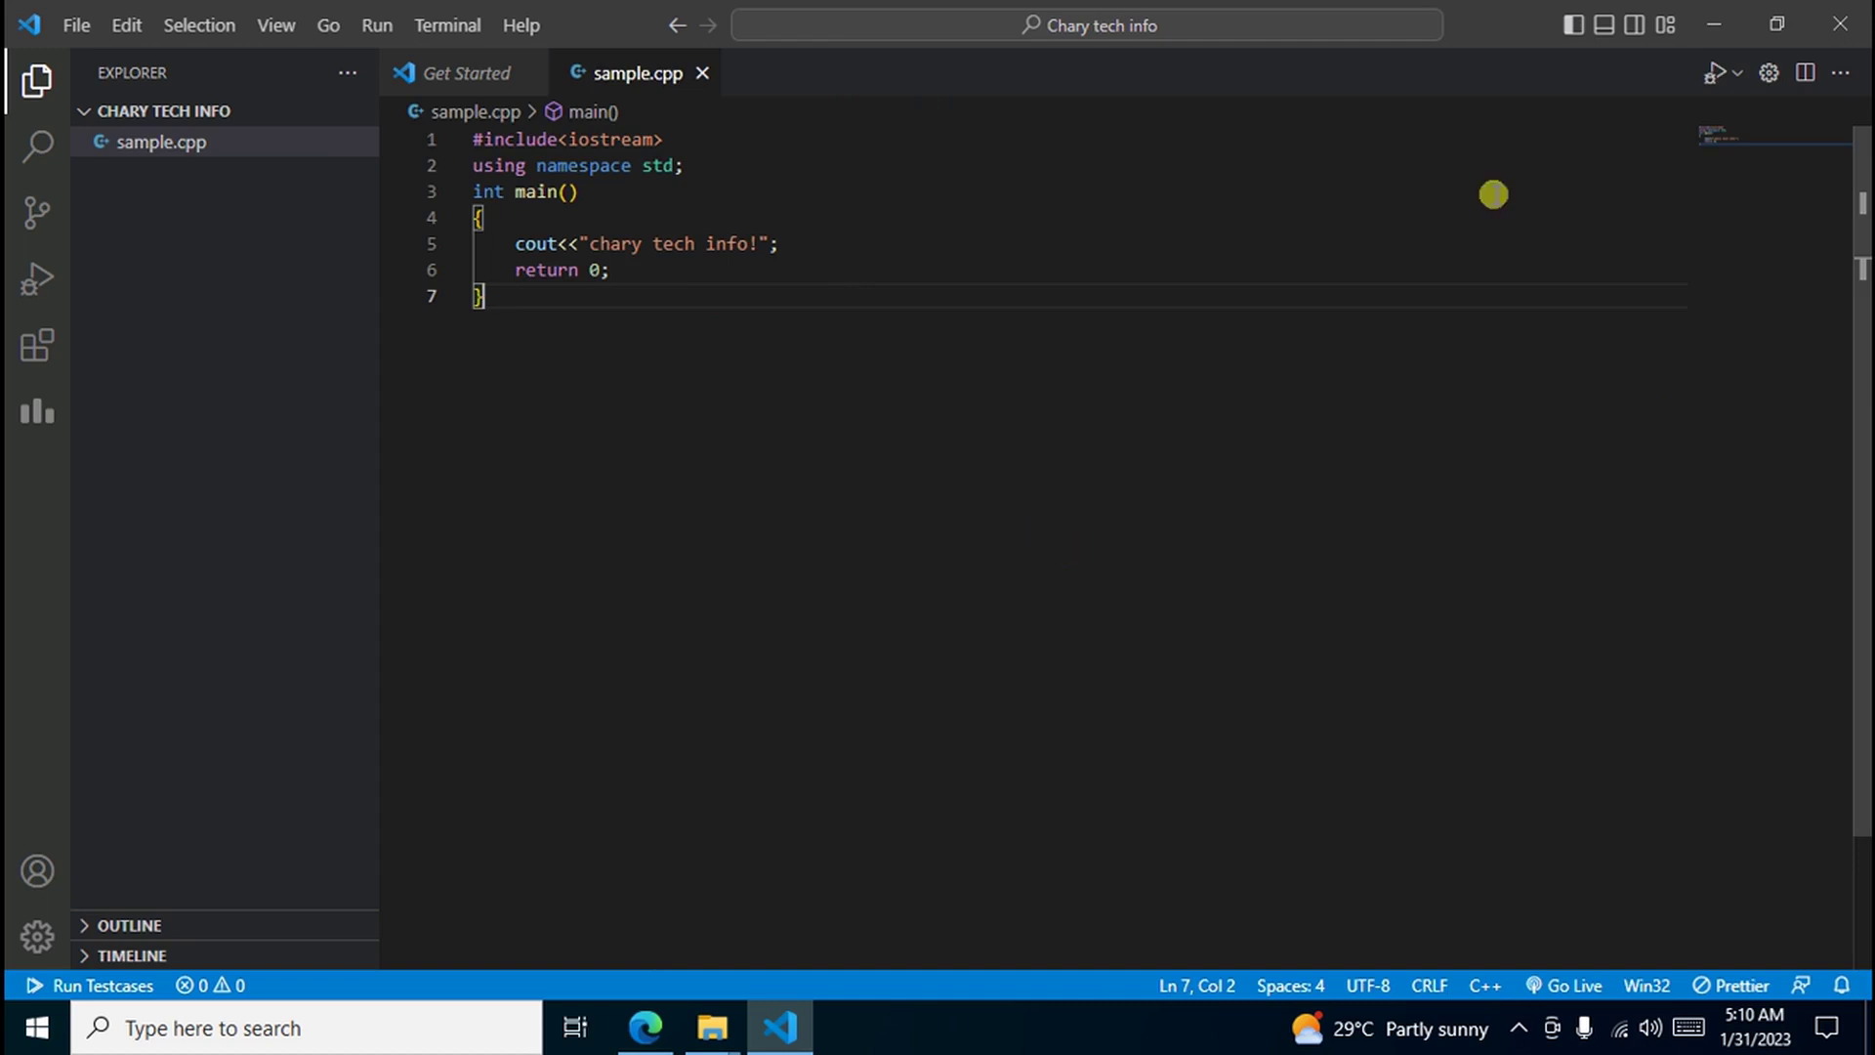
Step: Debug sample.cpp with the "C/C++: g++.exe build and debug active file" configuration and run the build task on it
left_click(1711, 75)
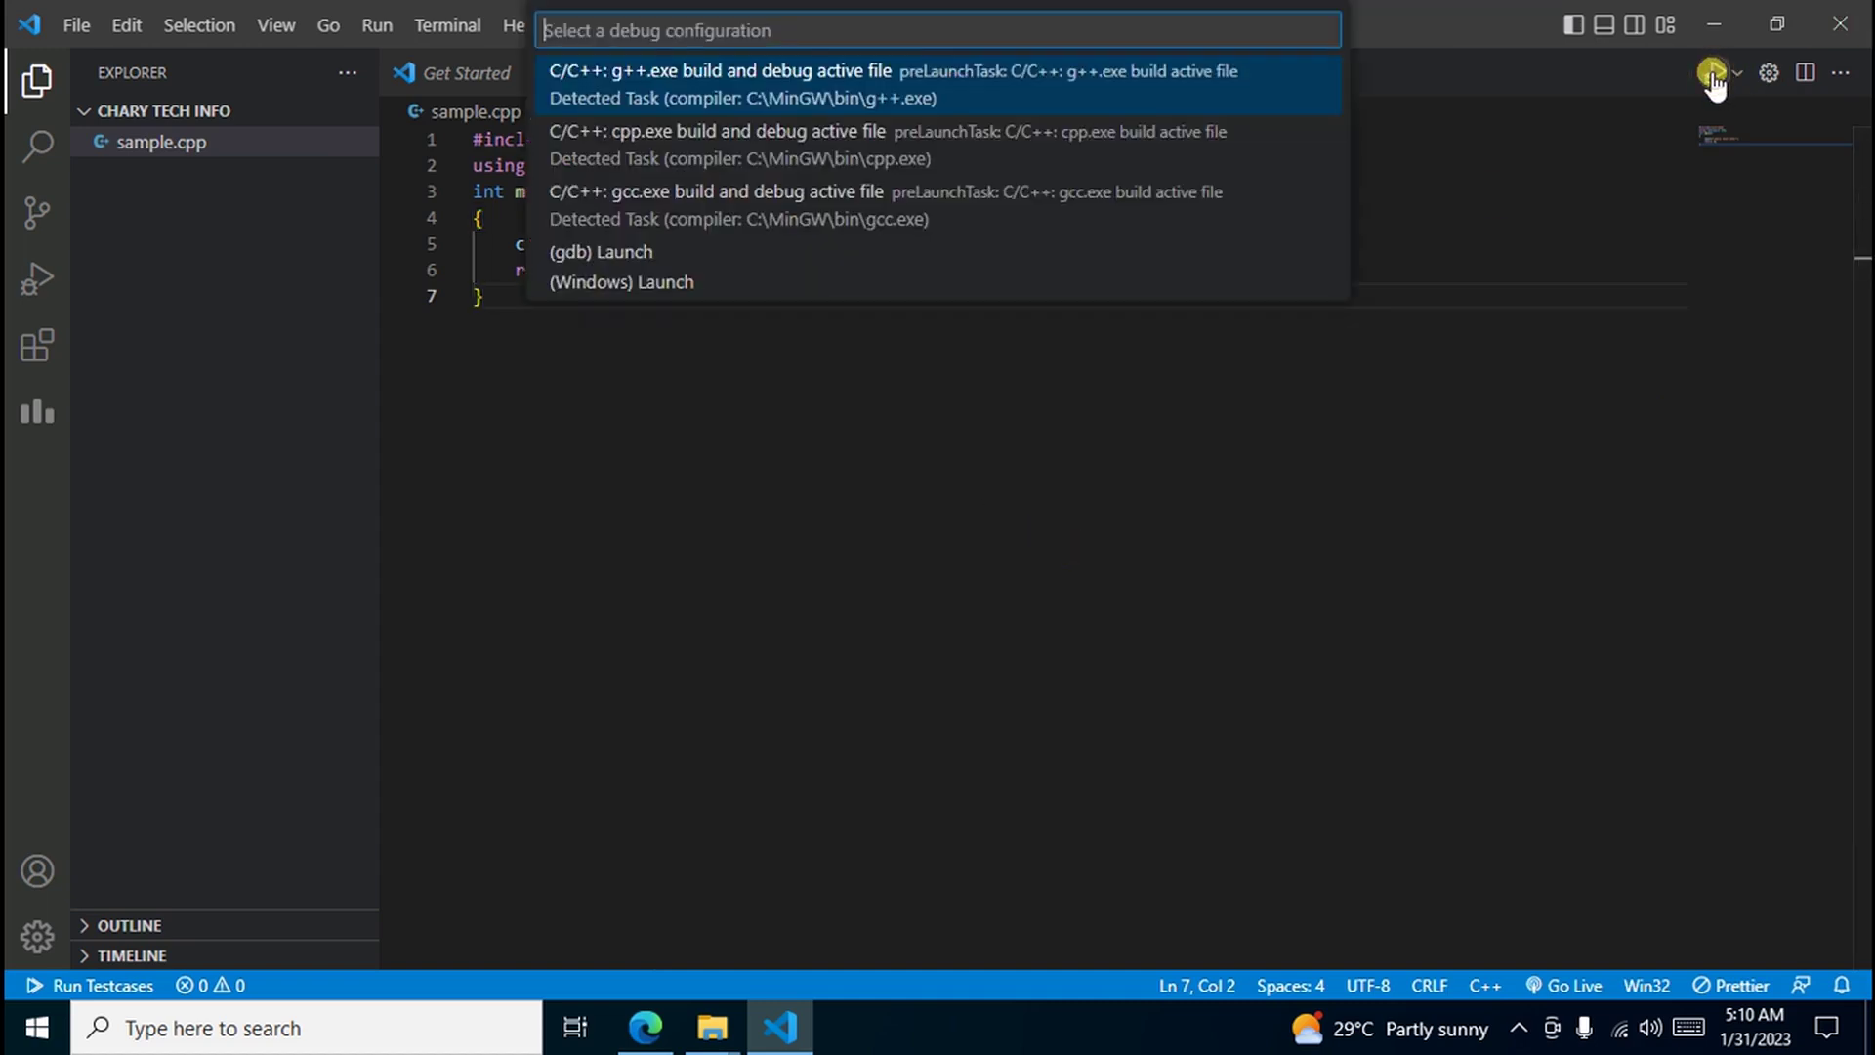
left_click(977, 95)
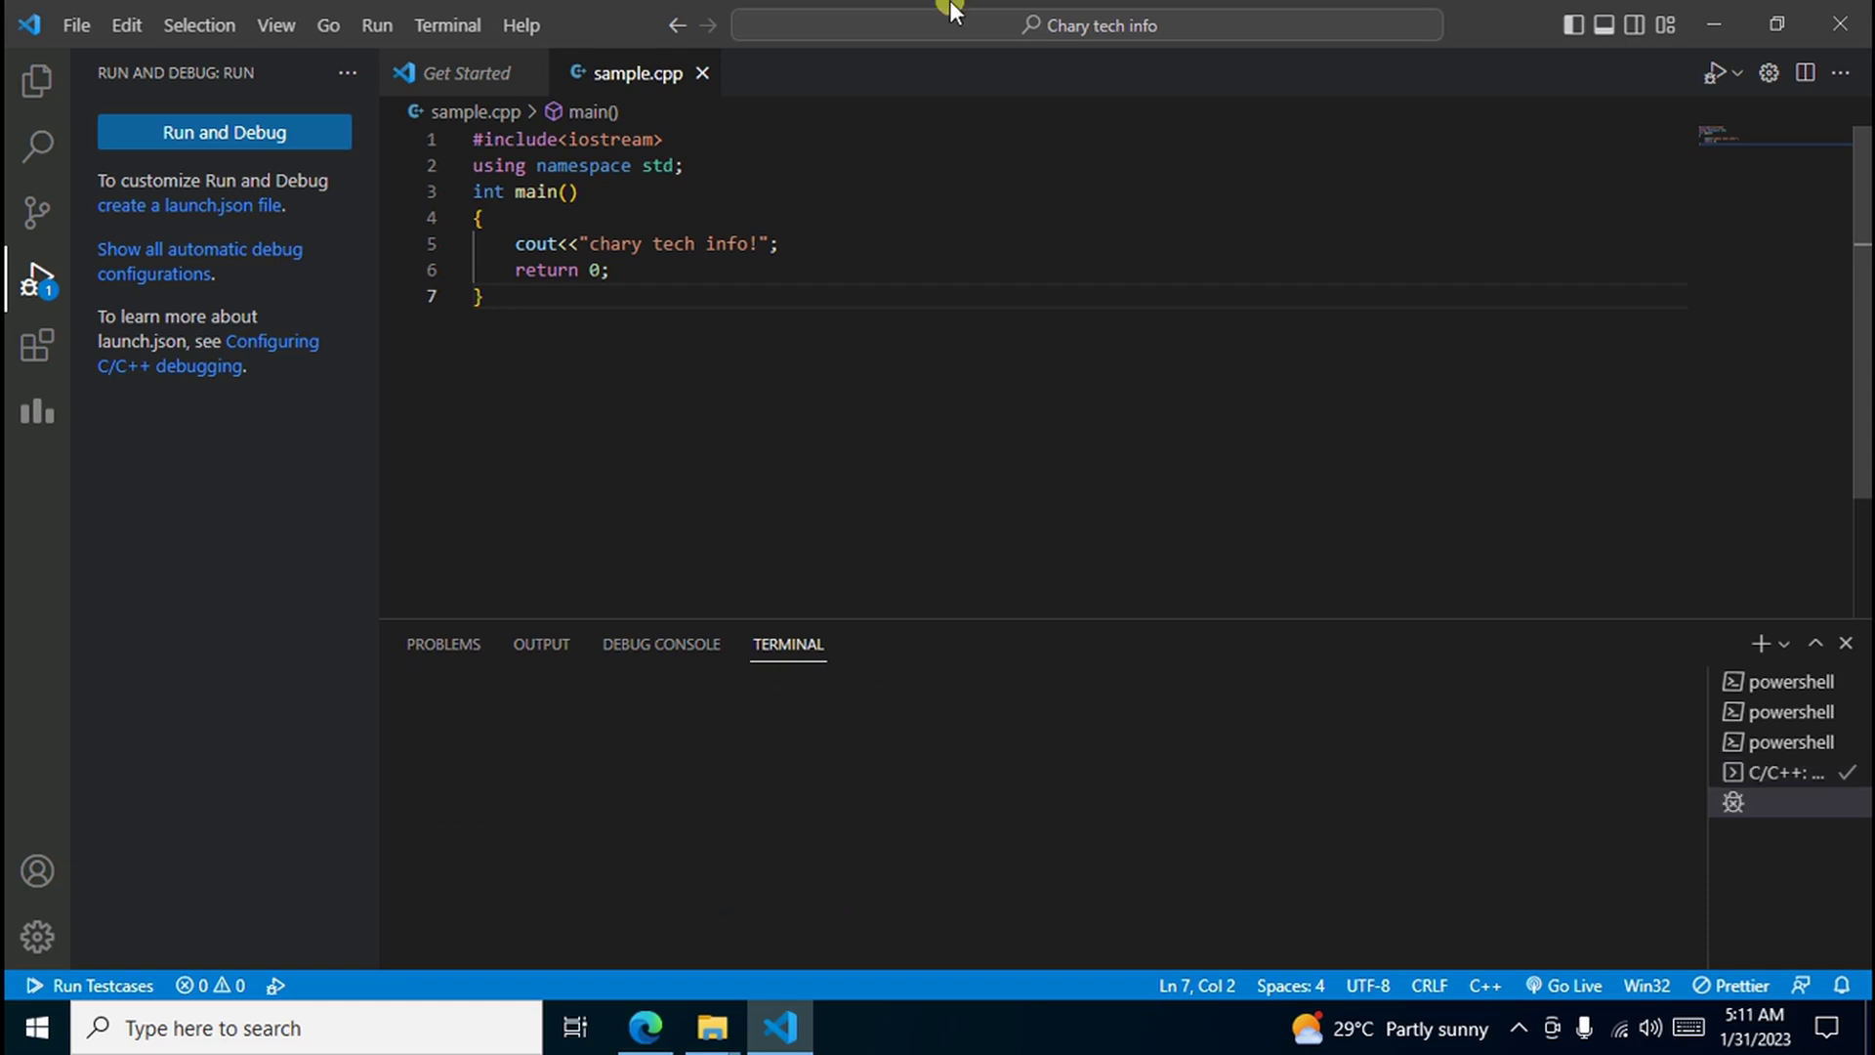
left_click(449, 29)
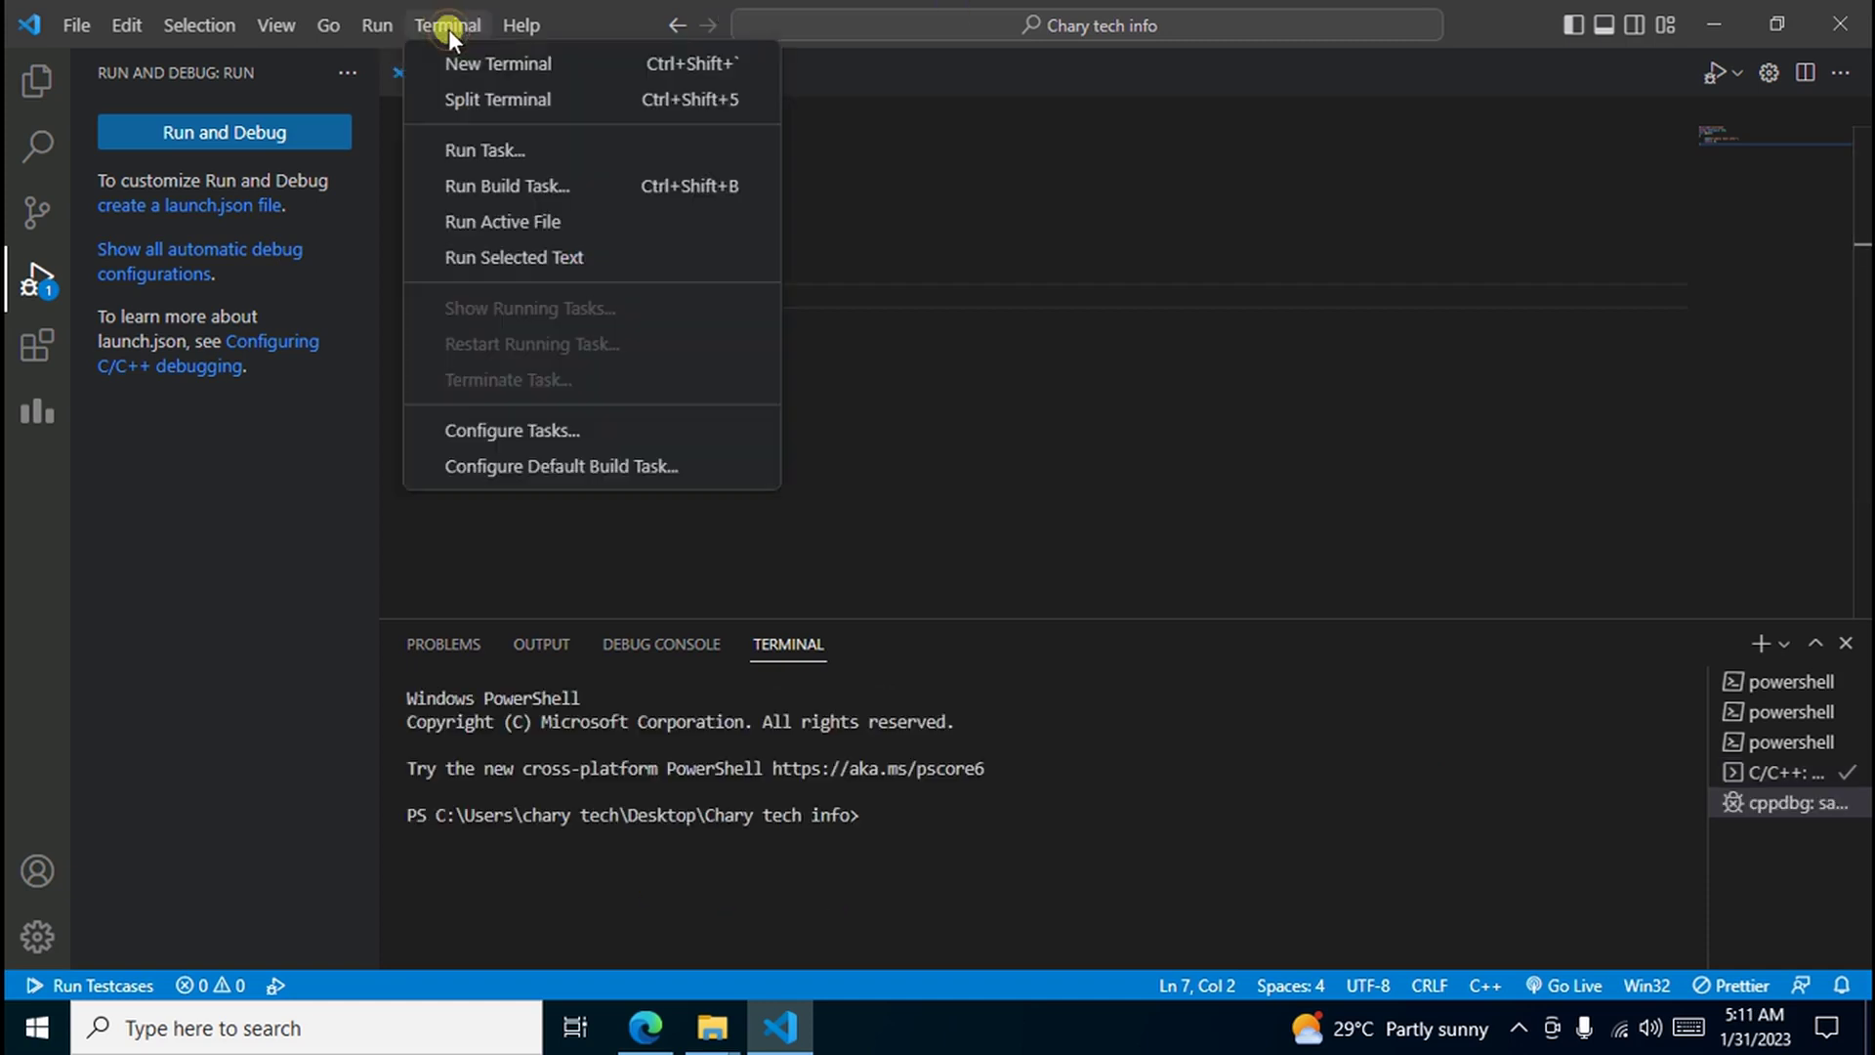
left_click(498, 187)
key("ctrl+shift+b")
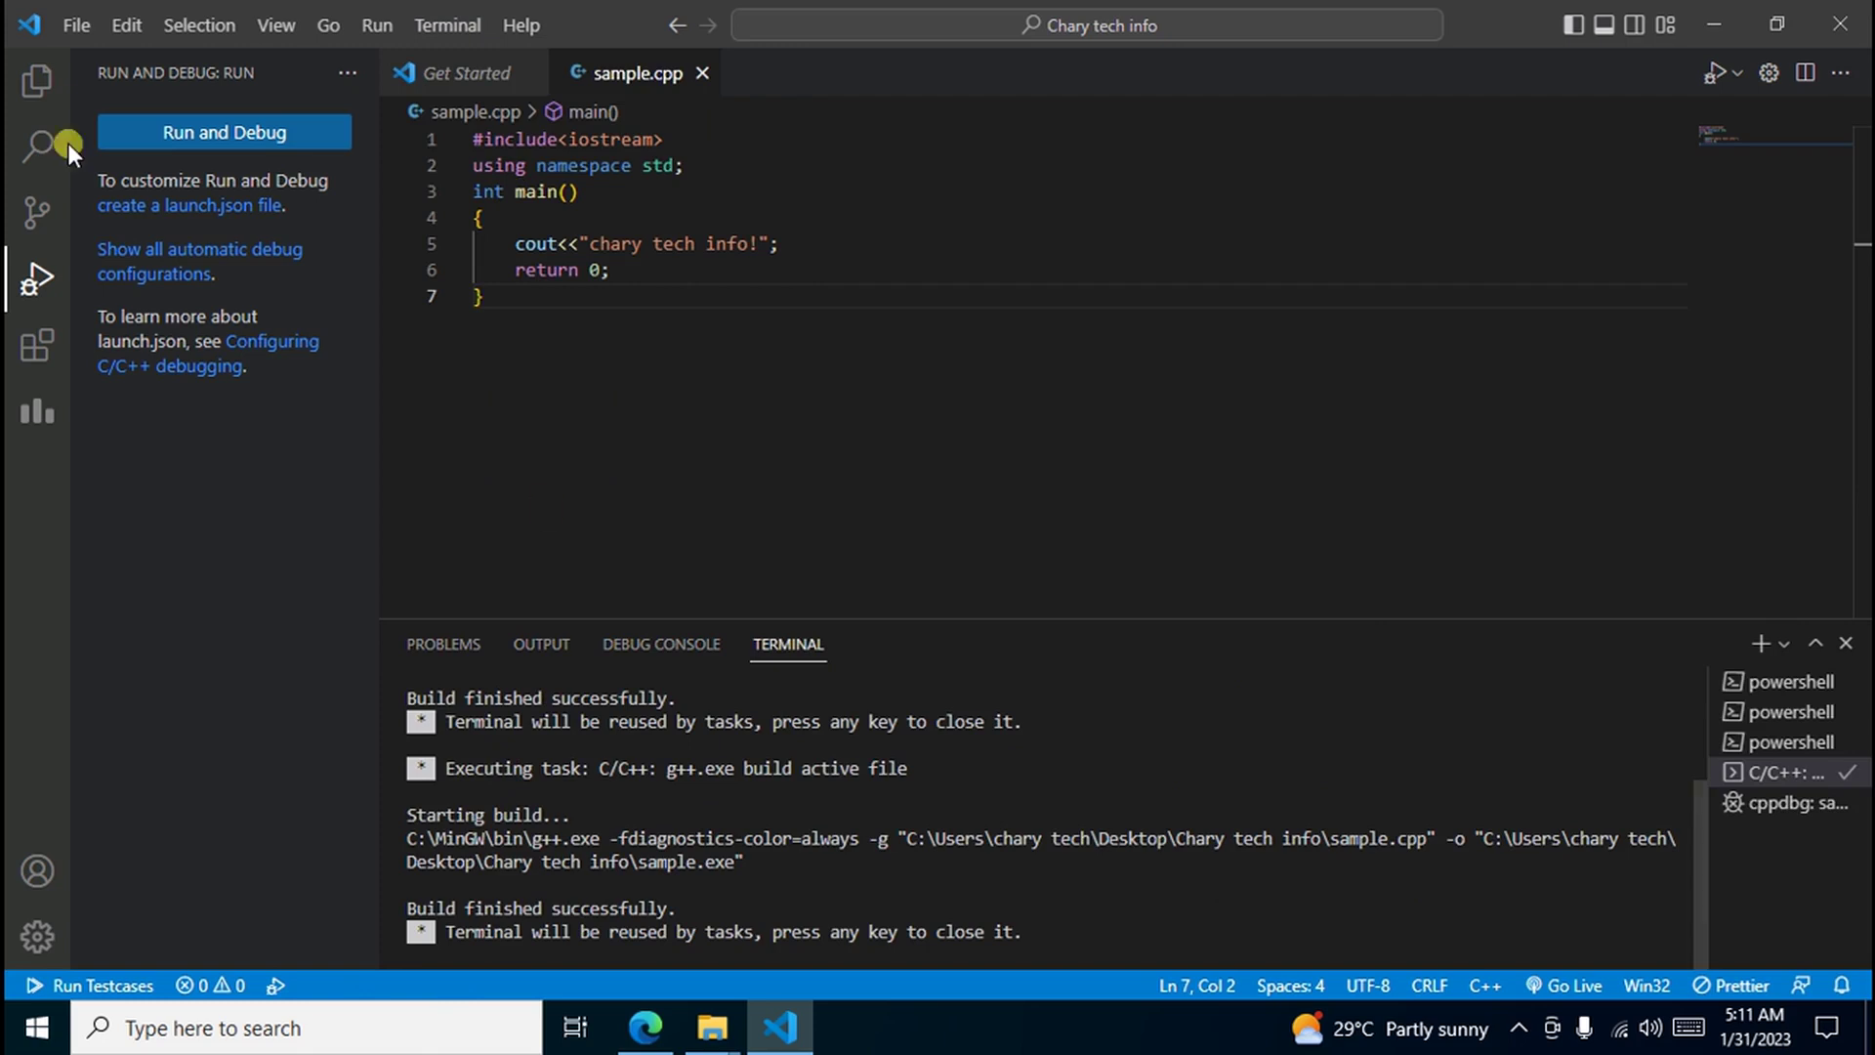
Step: Show the folder's file listing, run the compiled program with ./sample in a new terminal, and minimize the editor window
left_click(37, 80)
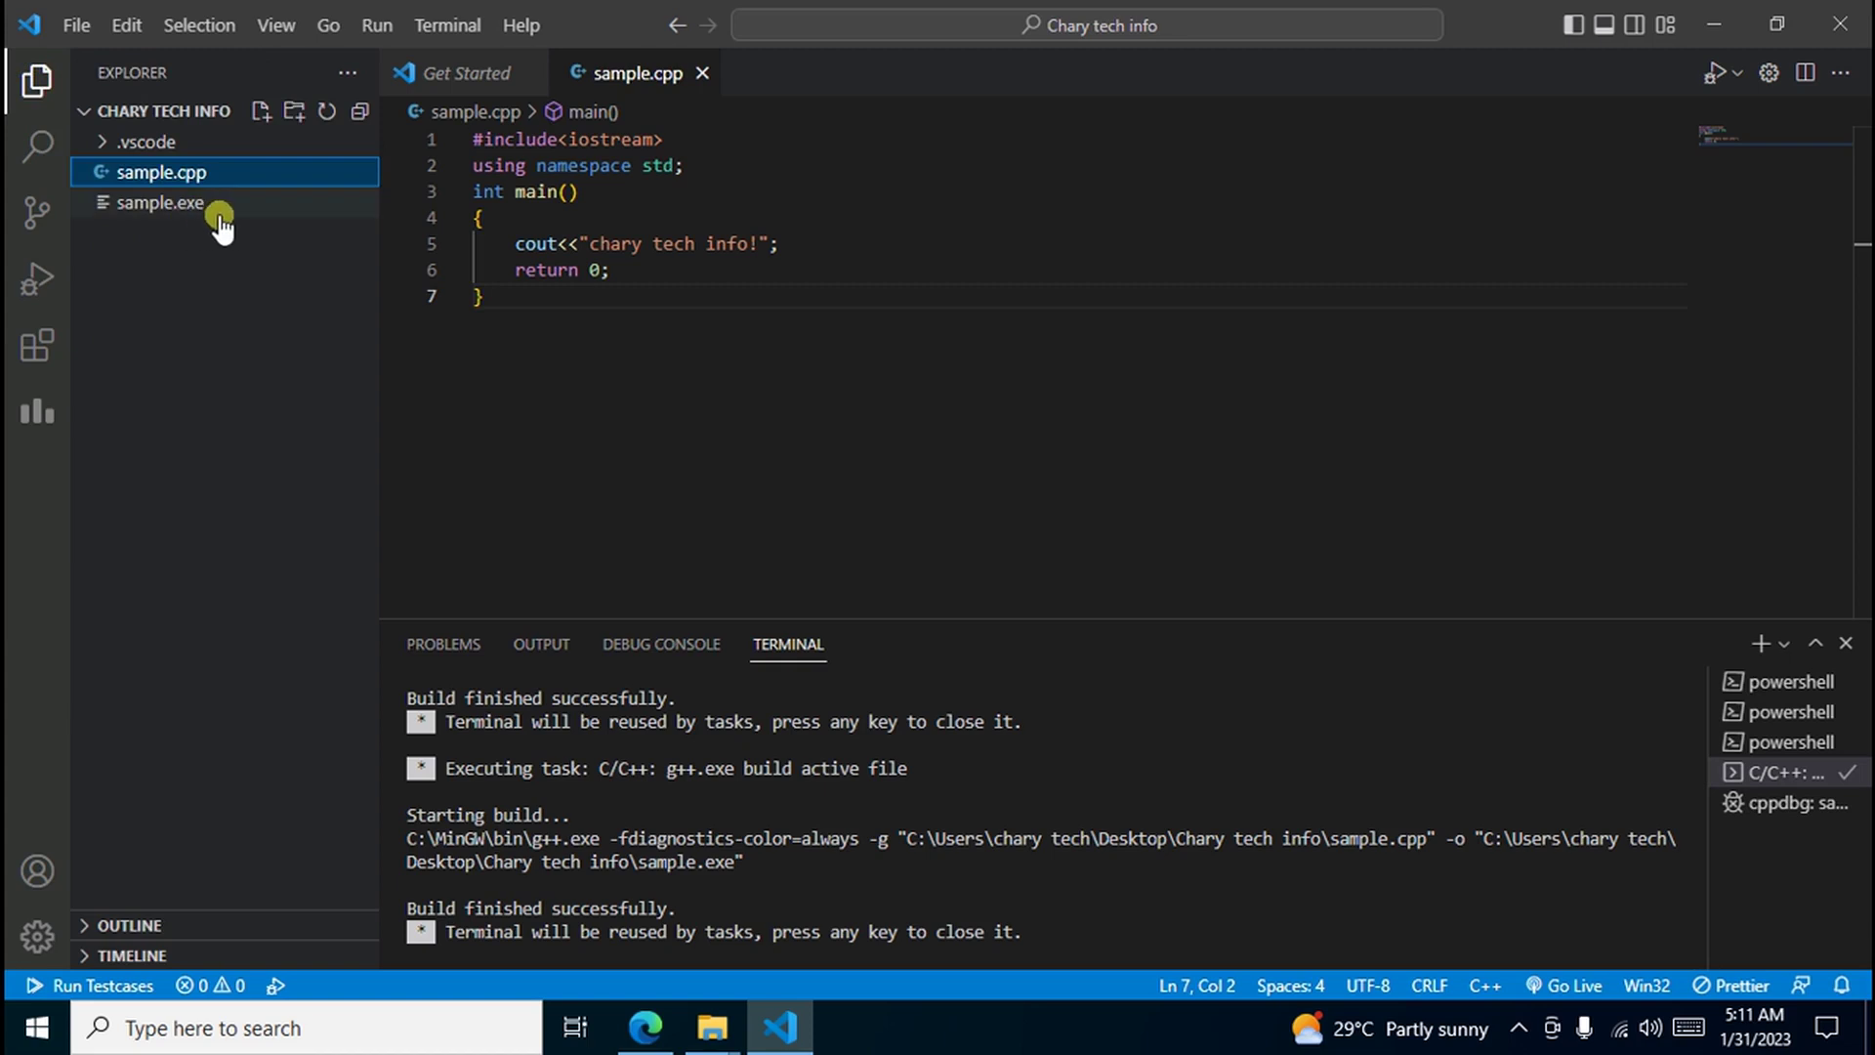
left_click(435, 25)
left_click(460, 57)
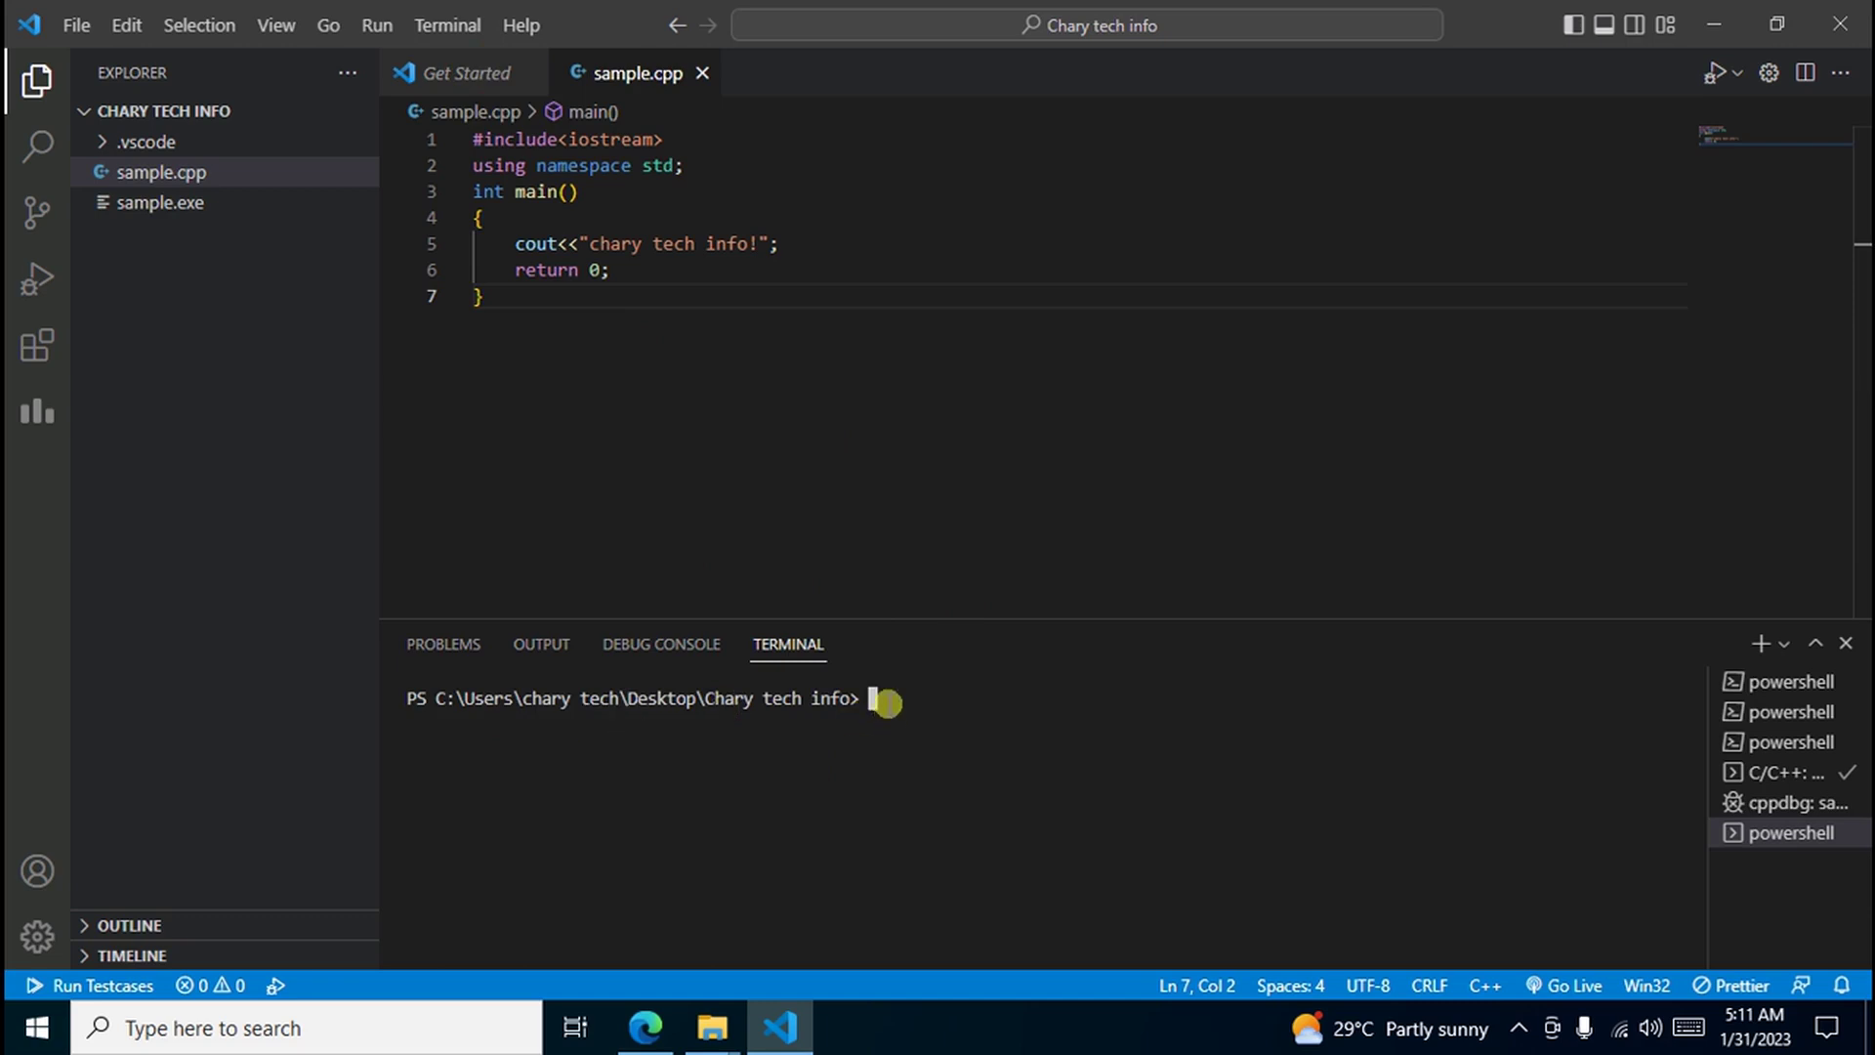
type("./sa")
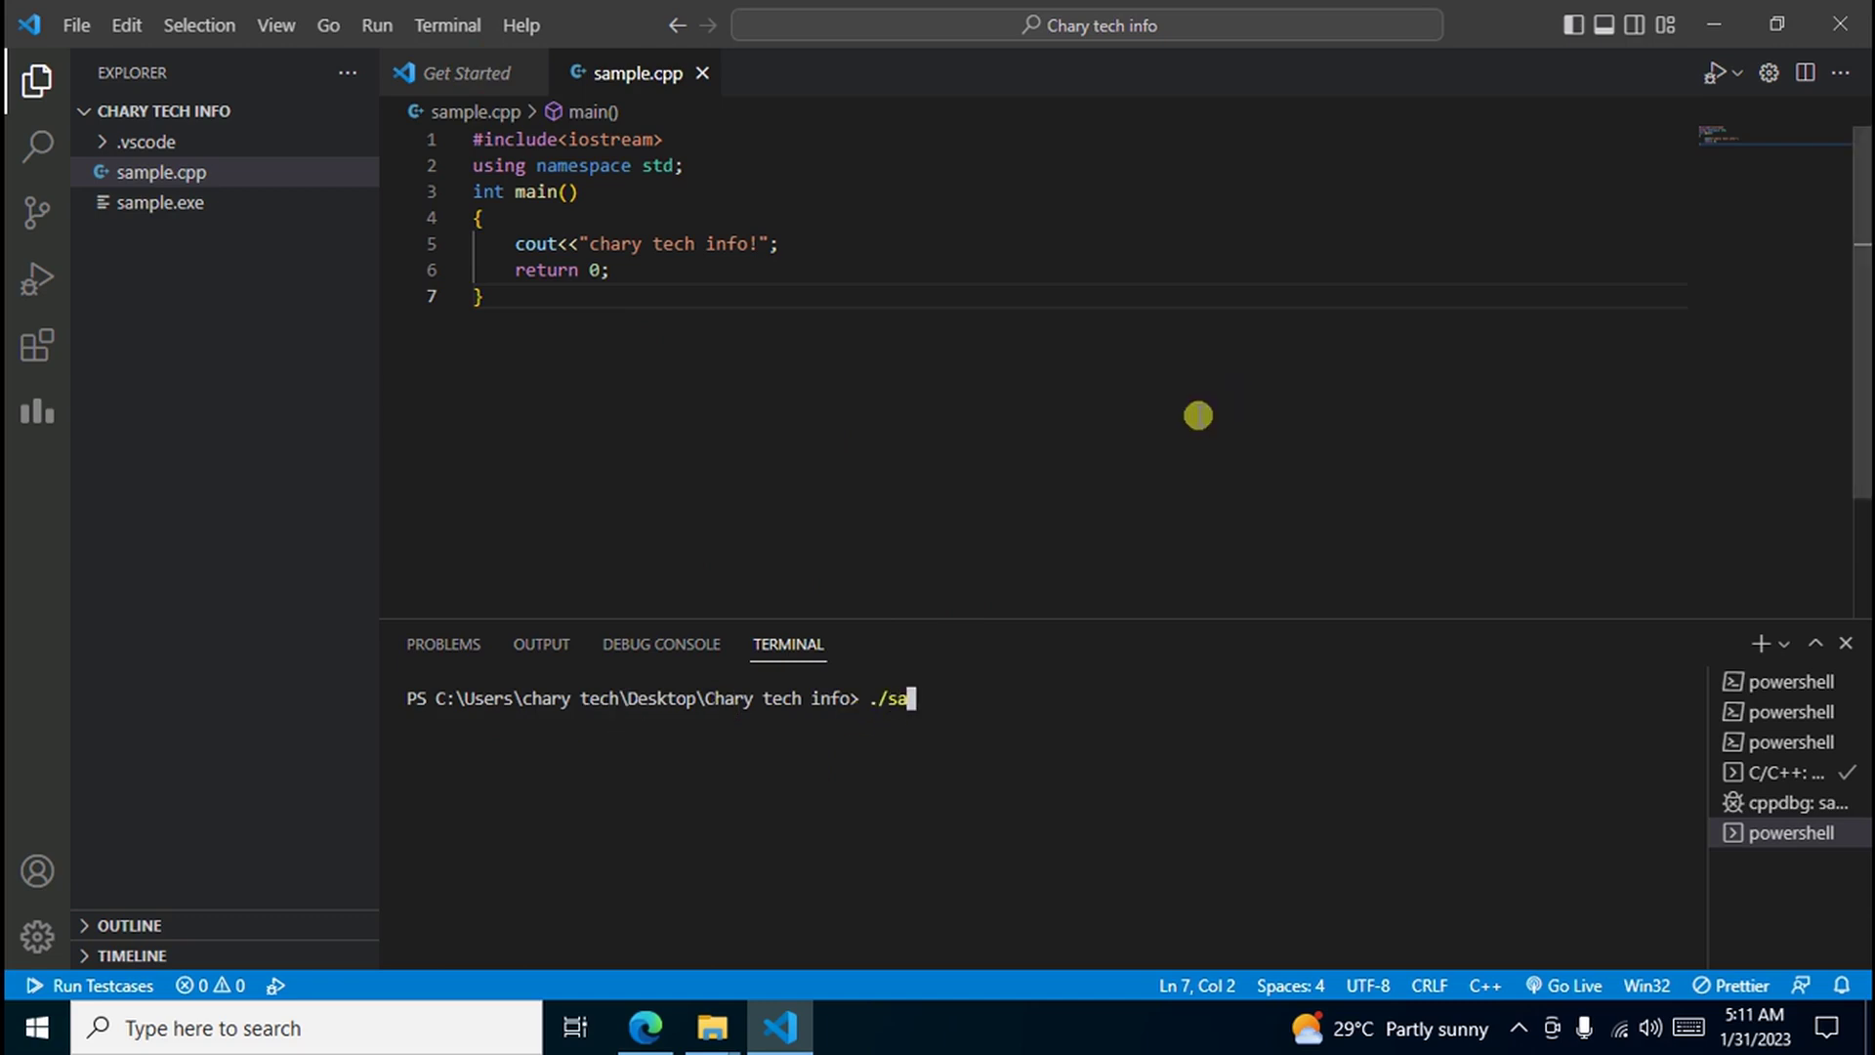
type("mple")
key("Return")
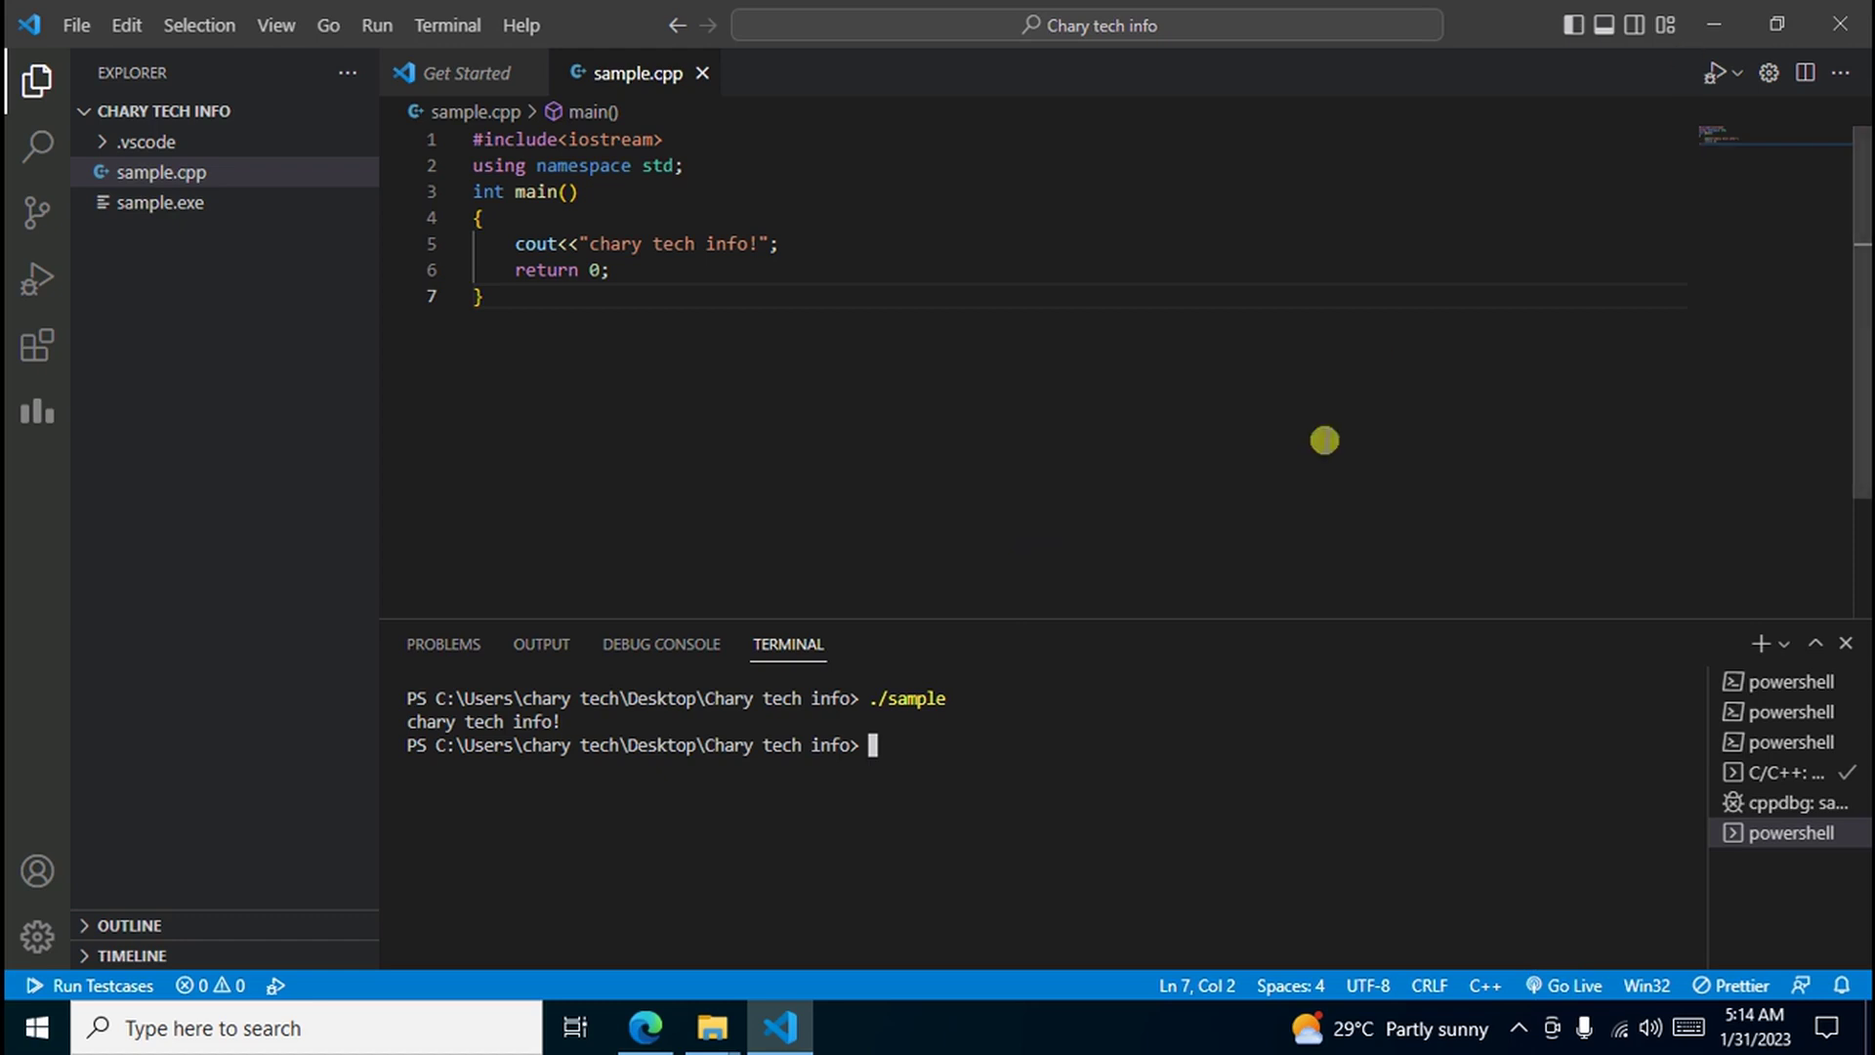
left_click(1707, 30)
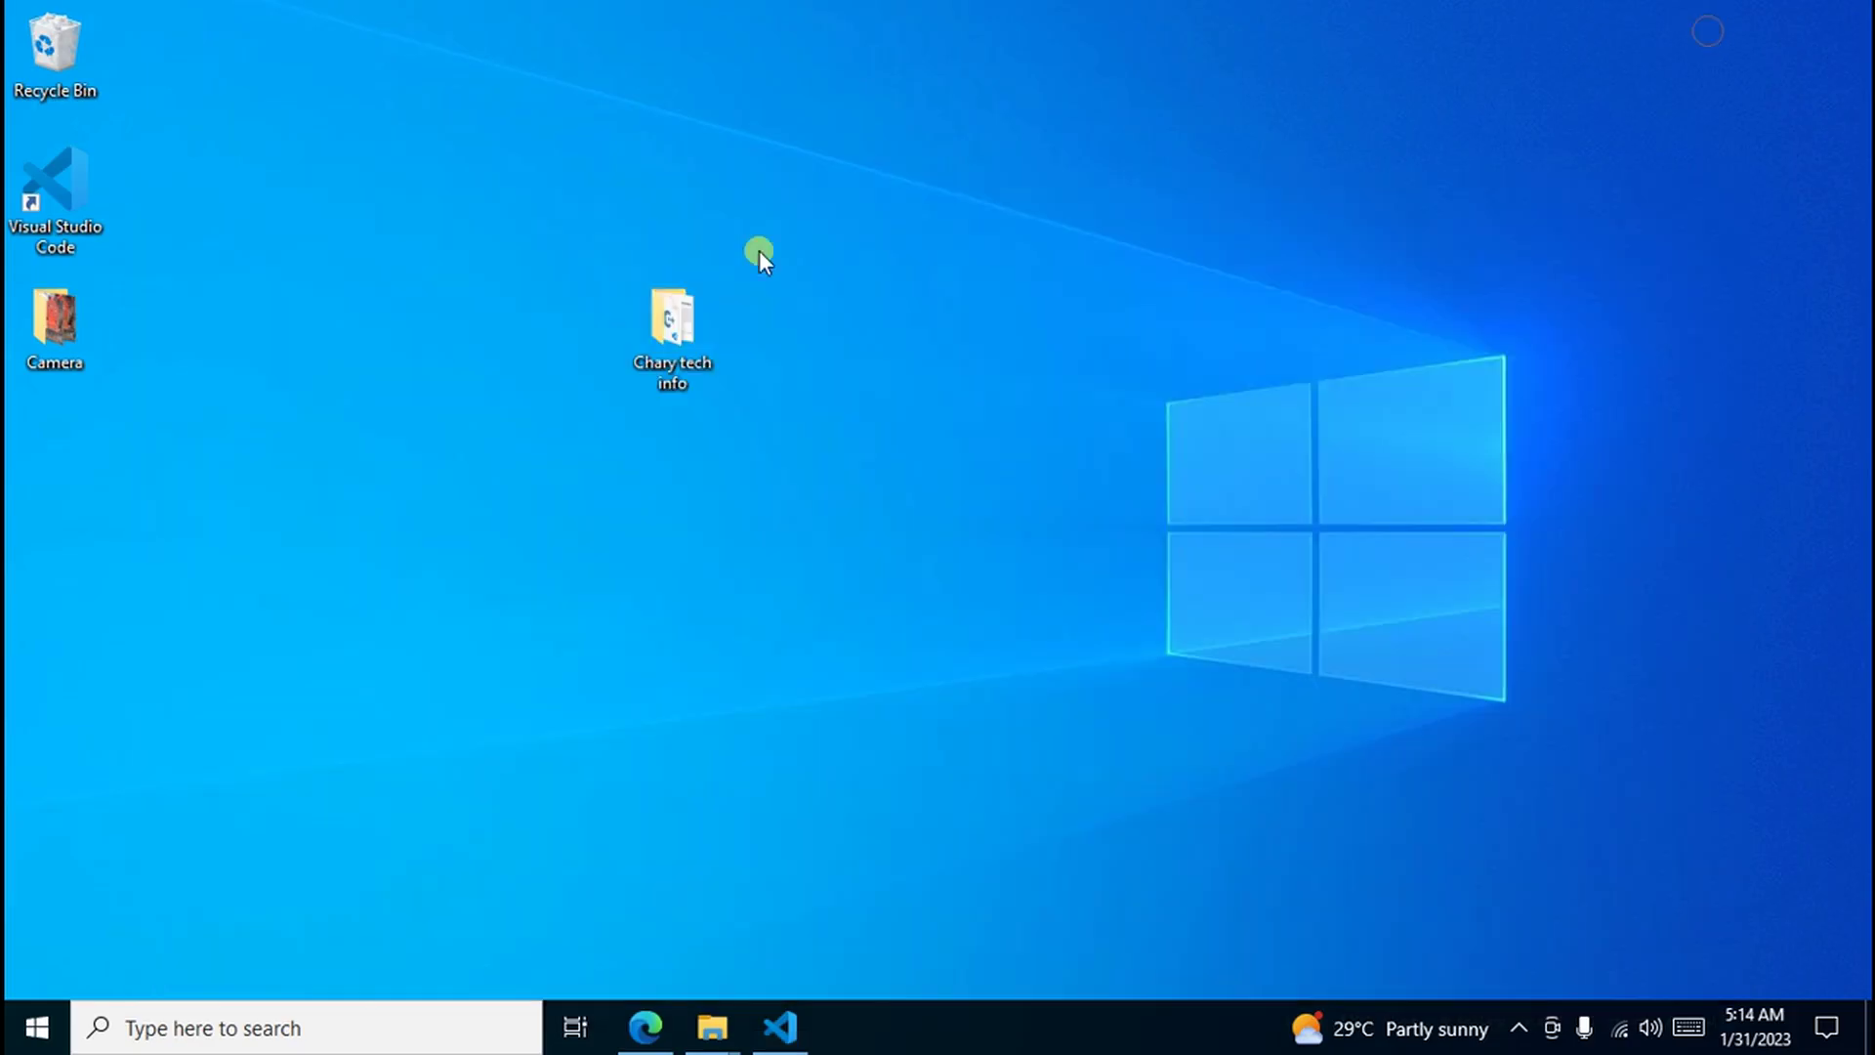